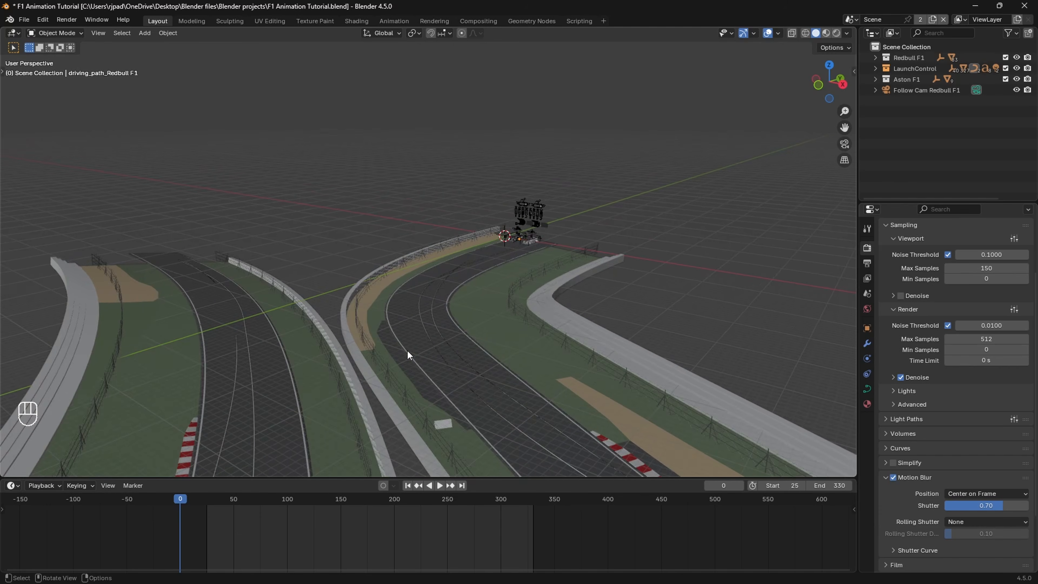
Step: Open the track mesh col_turn_02_Redbull F1 in Edit Mode, viewed from the top with vertex selection active
click(435, 350)
middle_drag(435, 350, 468, 287)
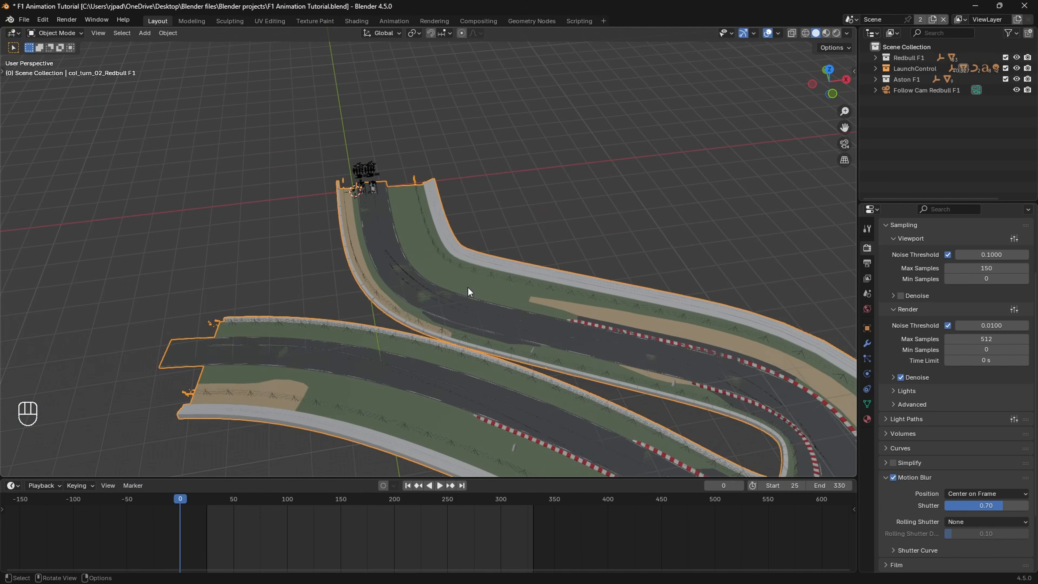
key(Tab)
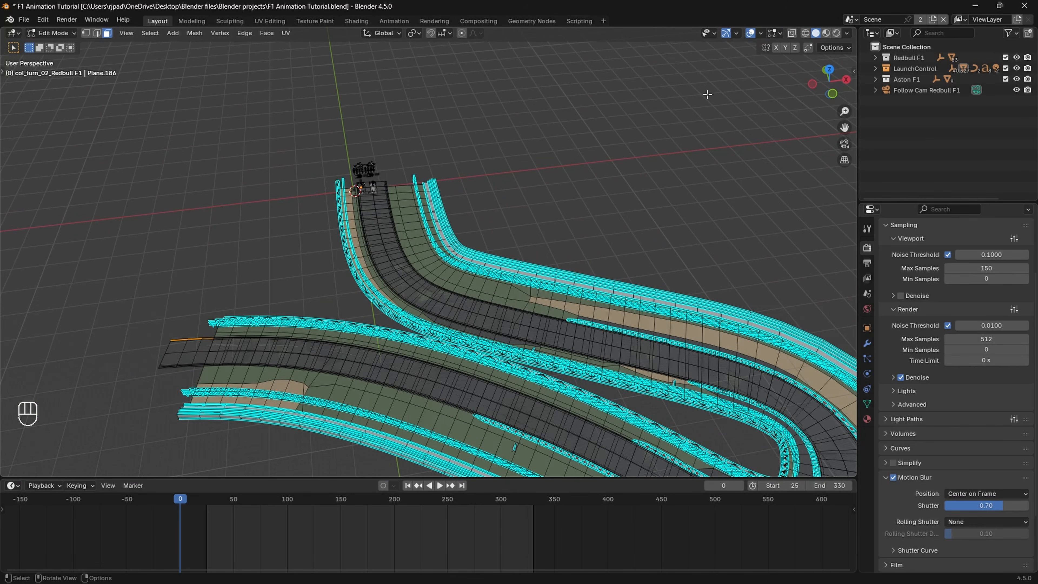
click(830, 74)
shift+middle_drag(159, 135, 139, 87)
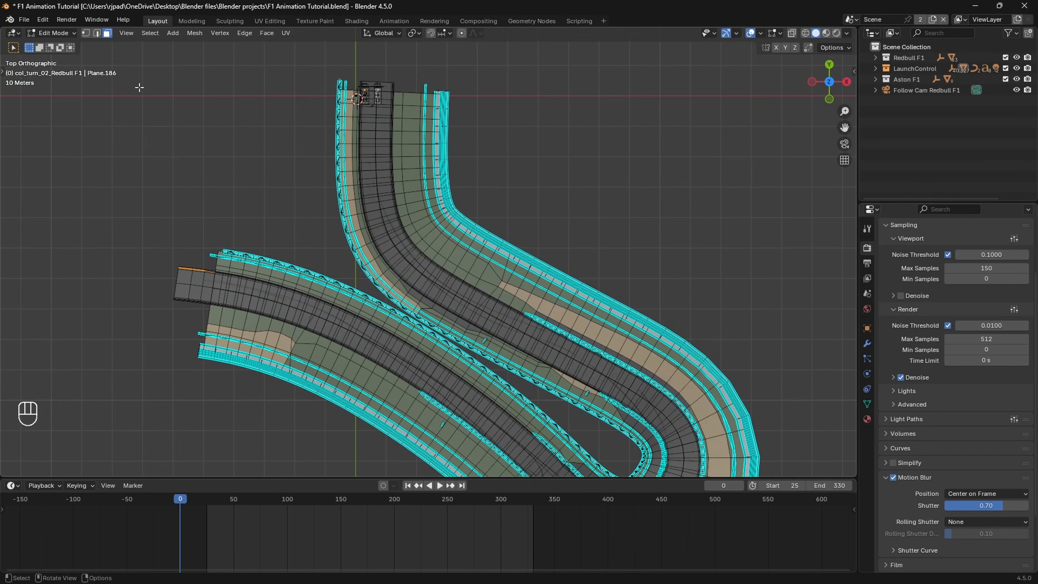
click(85, 32)
Step: Add a single-cut edge loop along the grass and sand strip beside the fence on the track's inner side
scroll(359, 250, up, 5)
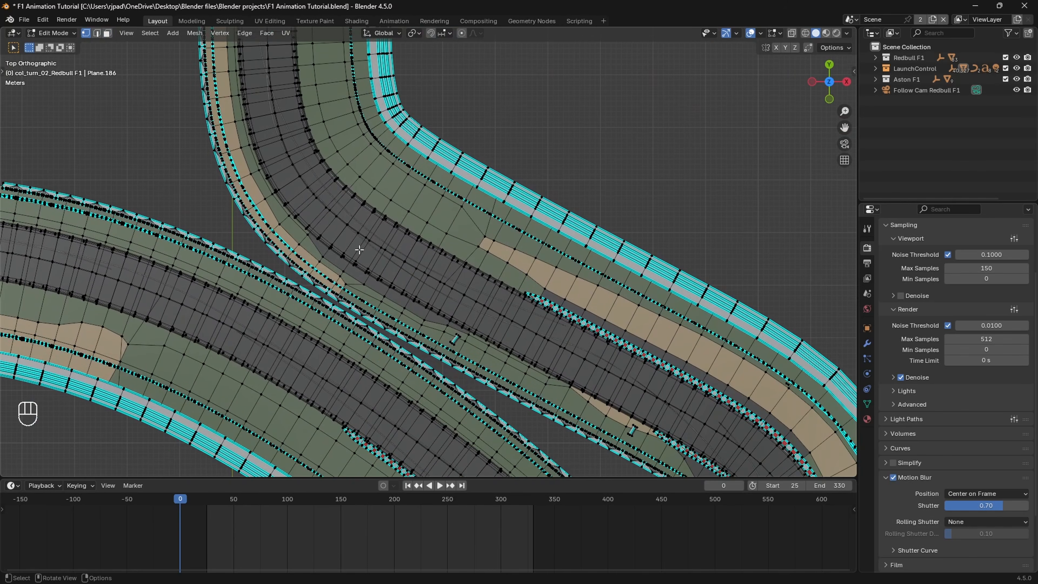
scroll(364, 319, down, 1)
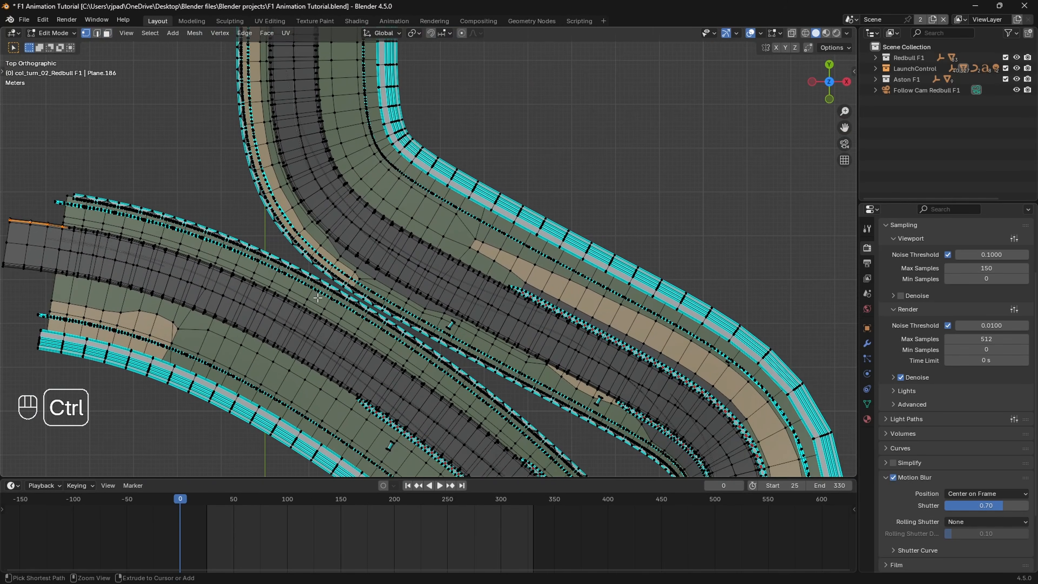
key(ctrl+r)
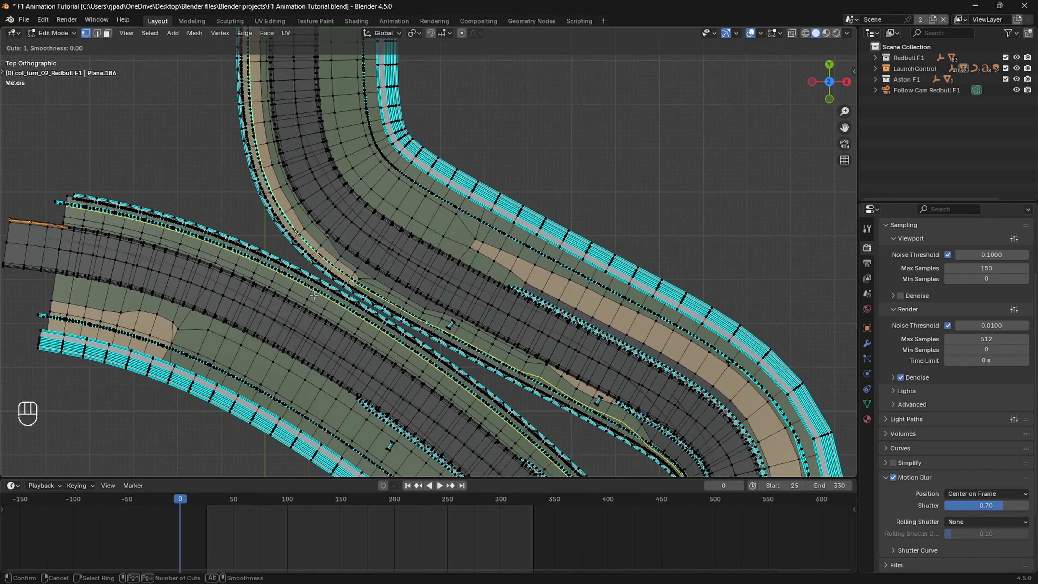
click(314, 295)
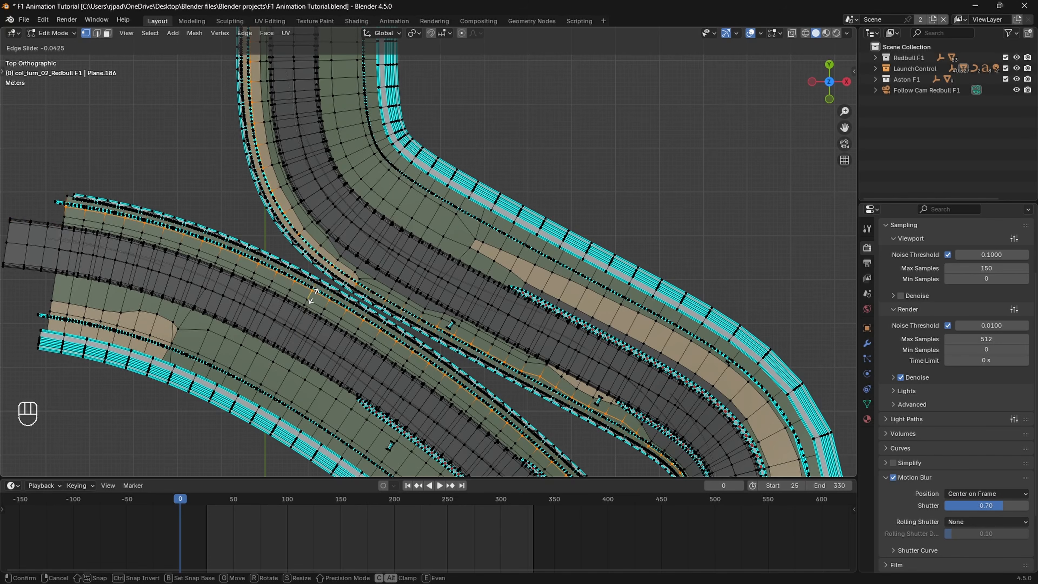
click(313, 295)
Step: Examine the new edge loop against the fence line around the first bend, in solid and wireframe shading
middle_drag(408, 347, 433, 349)
scroll(397, 333, up, 2)
shift+middle_drag(335, 288, 462, 340)
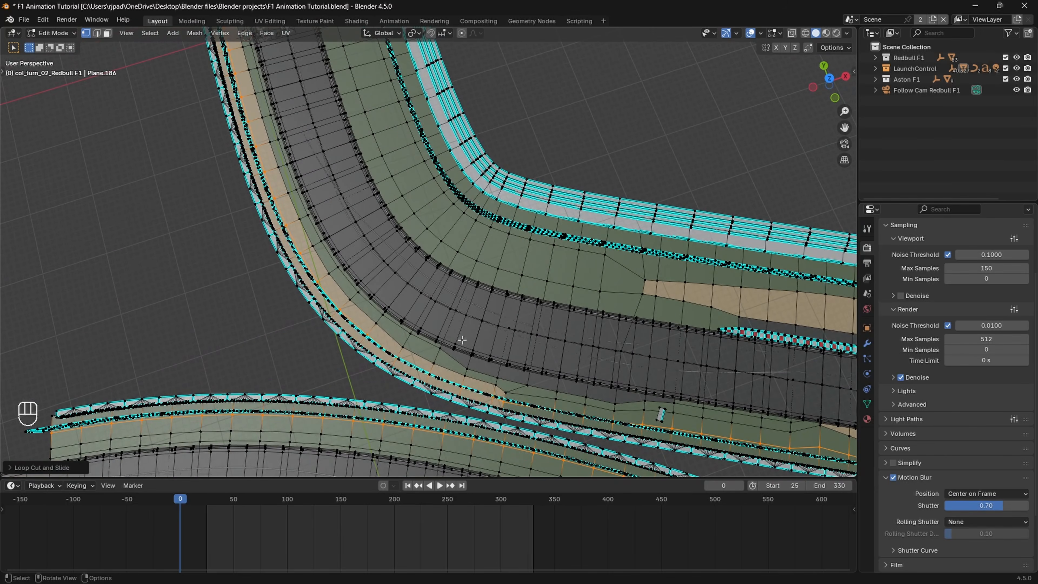
click(829, 82)
shift+middle_drag(370, 255, 315, 279)
scroll(417, 330, up, 2)
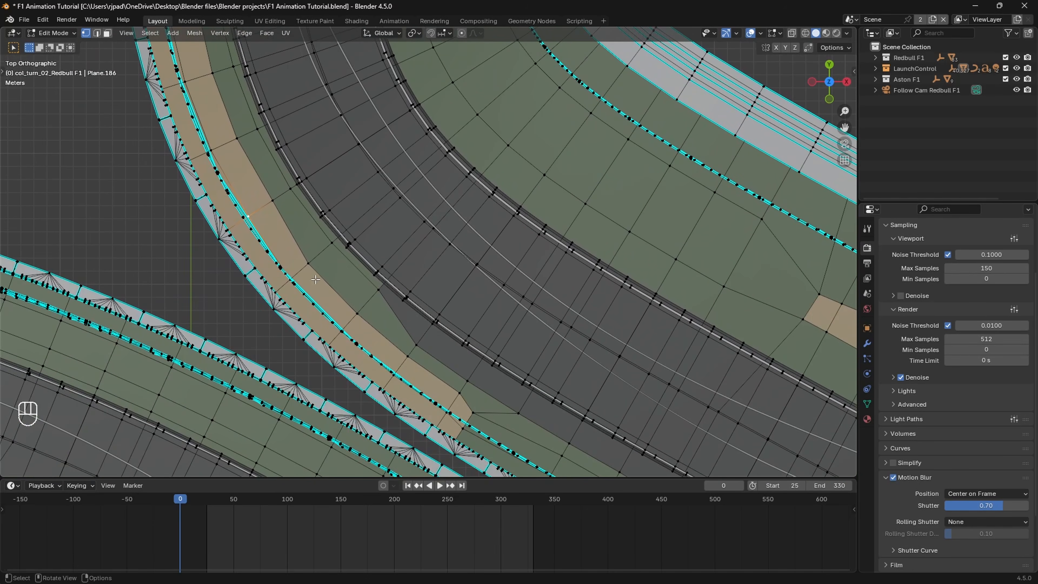
key(z)
click(227, 288)
scroll(229, 308, up, 2)
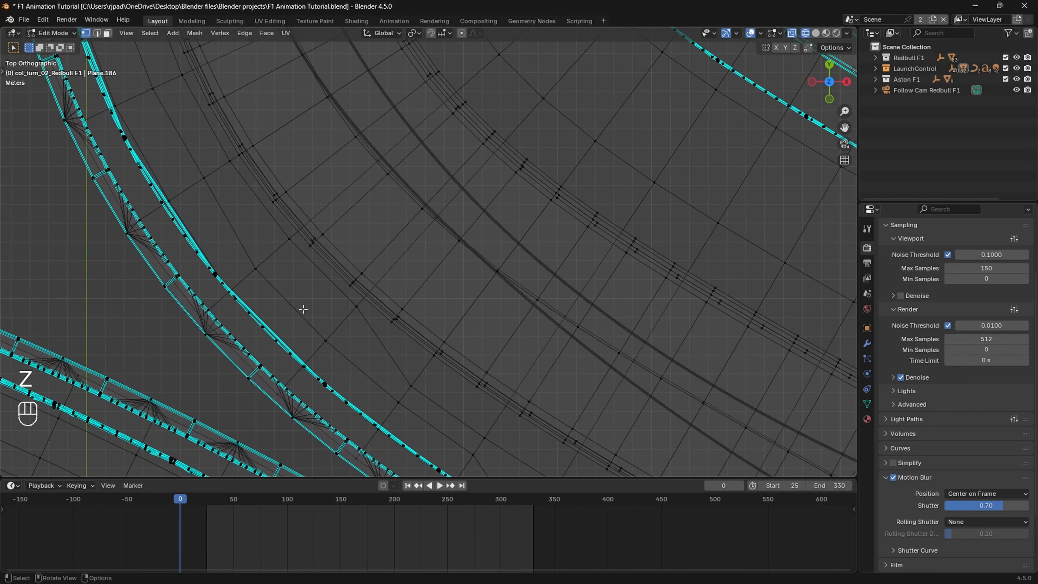
shift+middle_drag(229, 308, 300, 291)
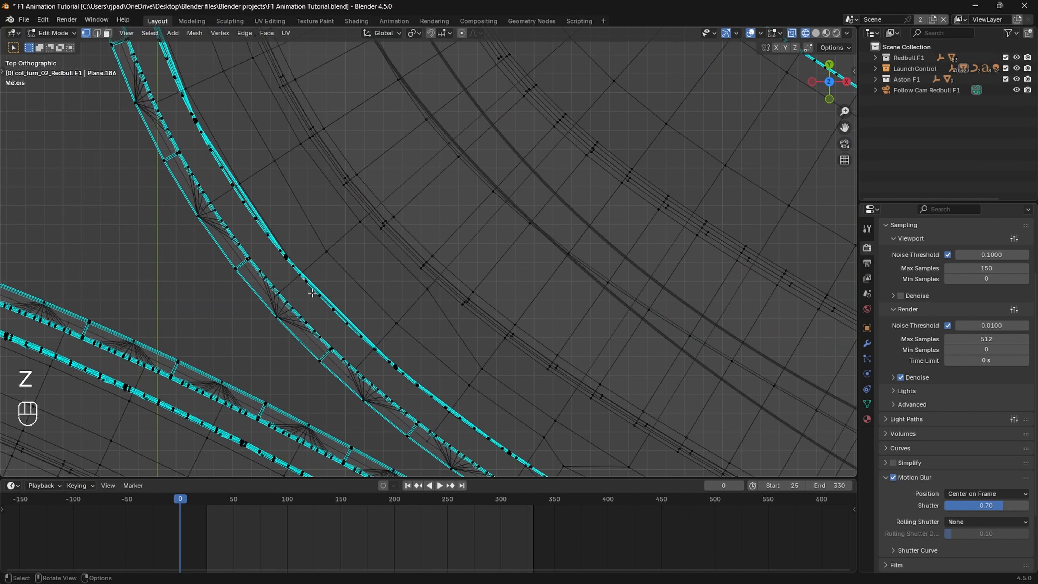
scroll(312, 292, up, 4)
shift+middle_drag(214, 287, 413, 292)
scroll(444, 297, up, 2)
scroll(373, 320, down, 5)
key(z)
click(482, 288)
scroll(411, 291, down, 2)
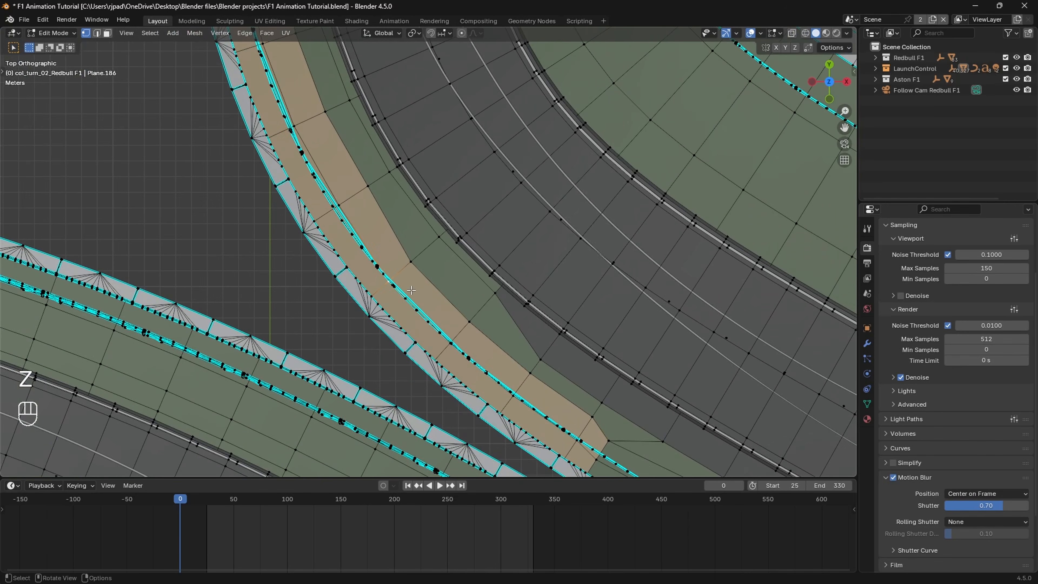
Step: Move the loop vertex in the inner sand strip to the track side of the fence line
key(g)
click(417, 285)
shift+middle_drag(497, 330, 461, 295)
scroll(451, 298, up, 3)
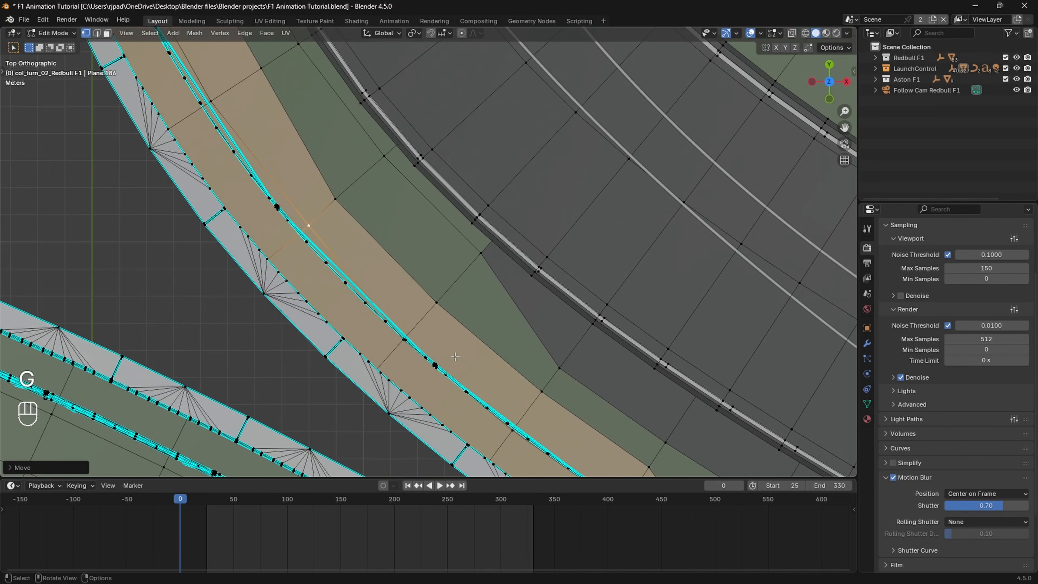
Step: Move the following two loop vertices on the sand strip past the fence line, working in wireframe shading
key(z)
click(393, 305)
click(391, 348)
key(g)
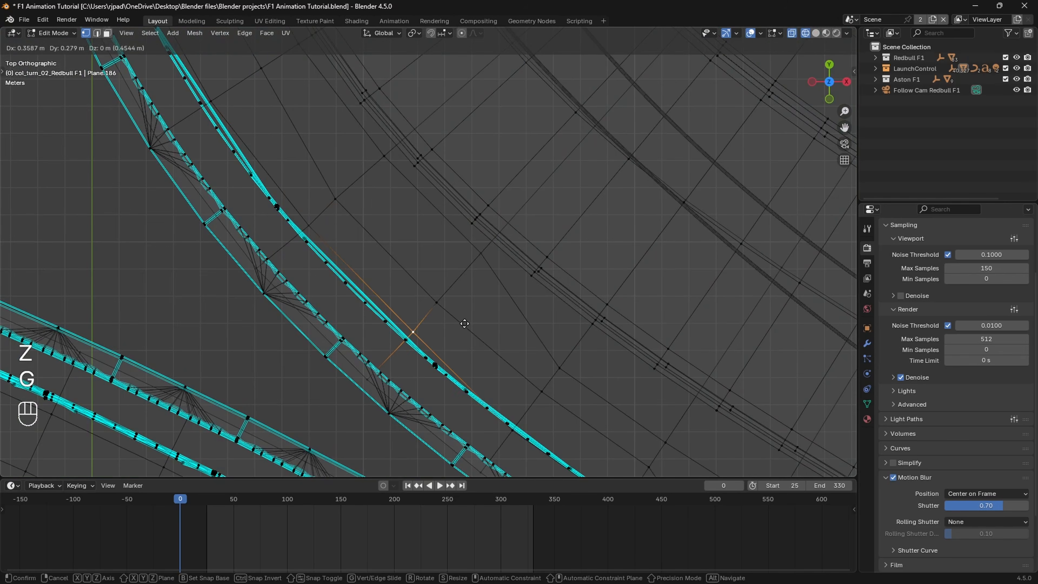
click(465, 323)
shift+middle_drag(529, 368, 457, 300)
key(g)
click(511, 404)
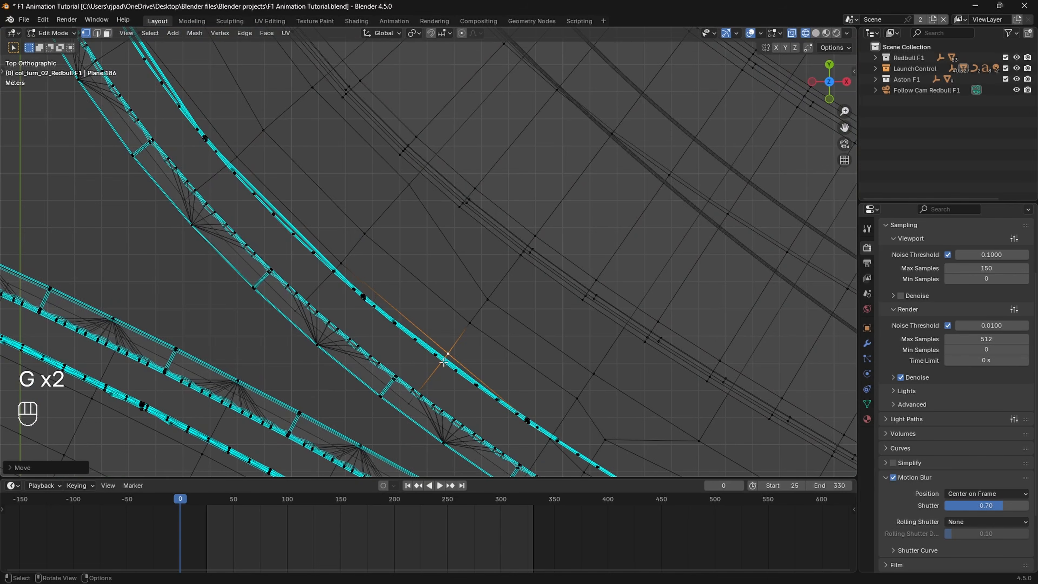
shift+middle_drag(512, 404, 437, 332)
Step: Return to solid shading and examine the adjusted loop along the sand strip up to its end
key(z)
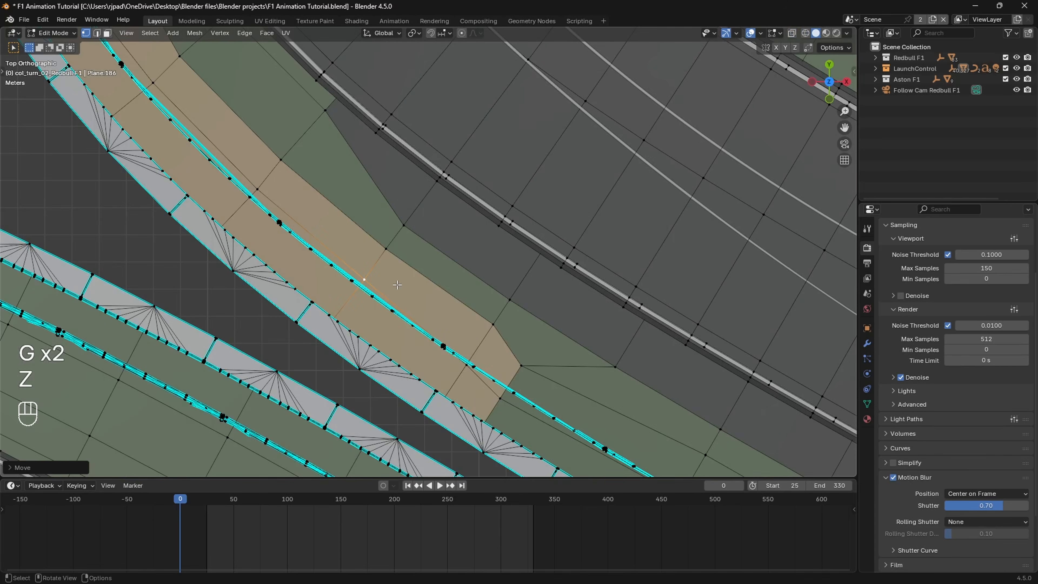
scroll(398, 284, down, 1)
shift+middle_drag(399, 284, 571, 462)
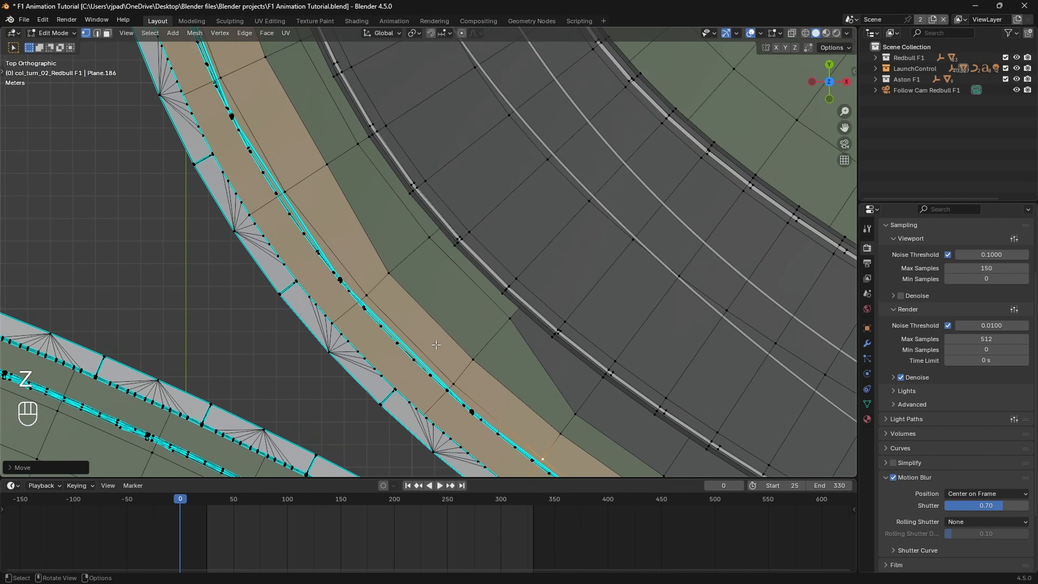
scroll(429, 335, down, 2)
shift+middle_drag(409, 306, 437, 477)
scroll(490, 377, down, 2)
shift+middle_drag(512, 362, 352, 162)
scroll(364, 184, up, 3)
shift+middle_drag(402, 266, 321, 249)
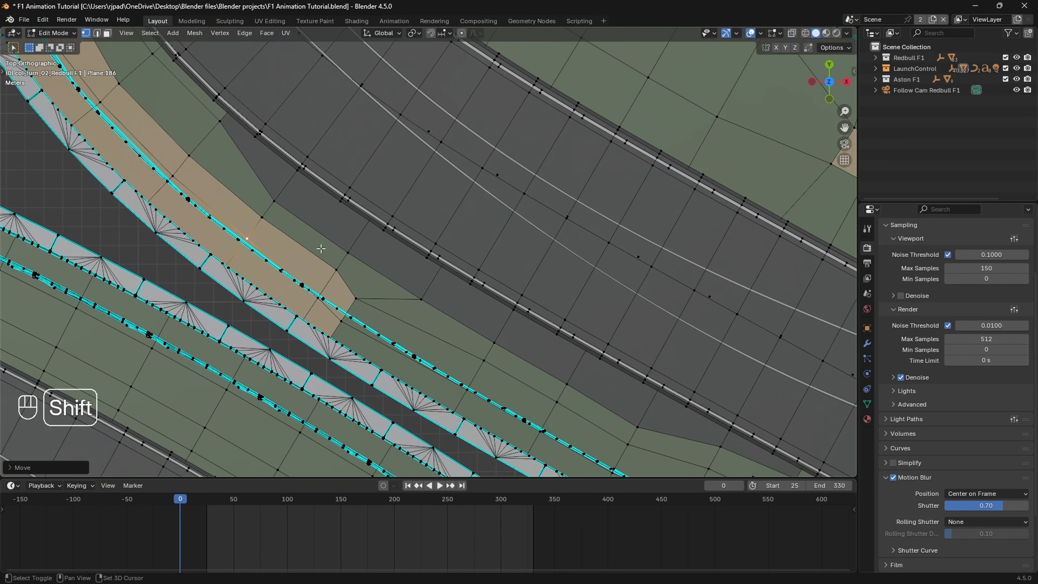
scroll(351, 291, up, 1)
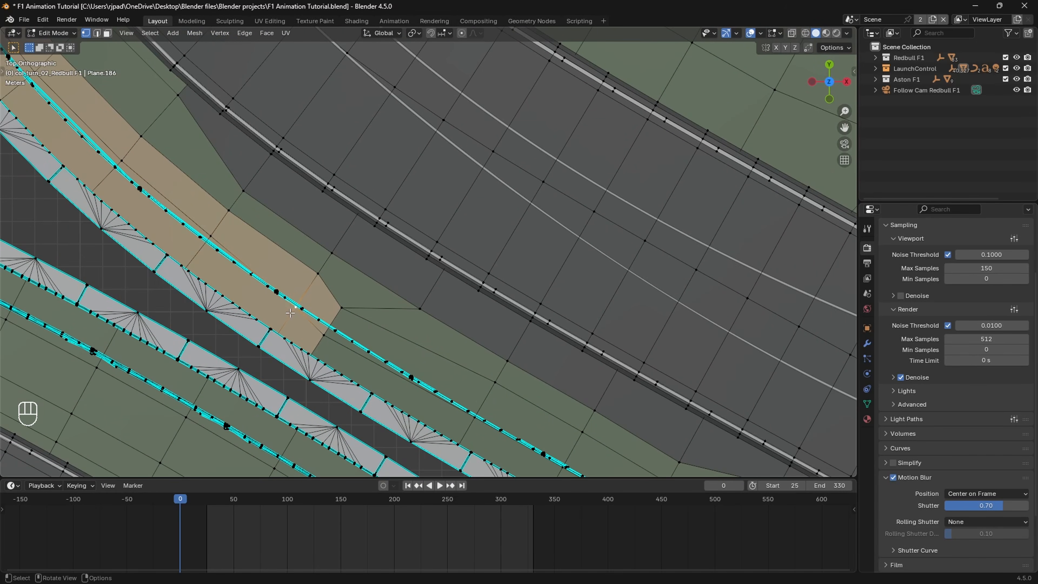
Step: Move the sand strip's end corner vertex along the fence line, and shift the next grass vertex to the fence's track side
key(g)
key(g)
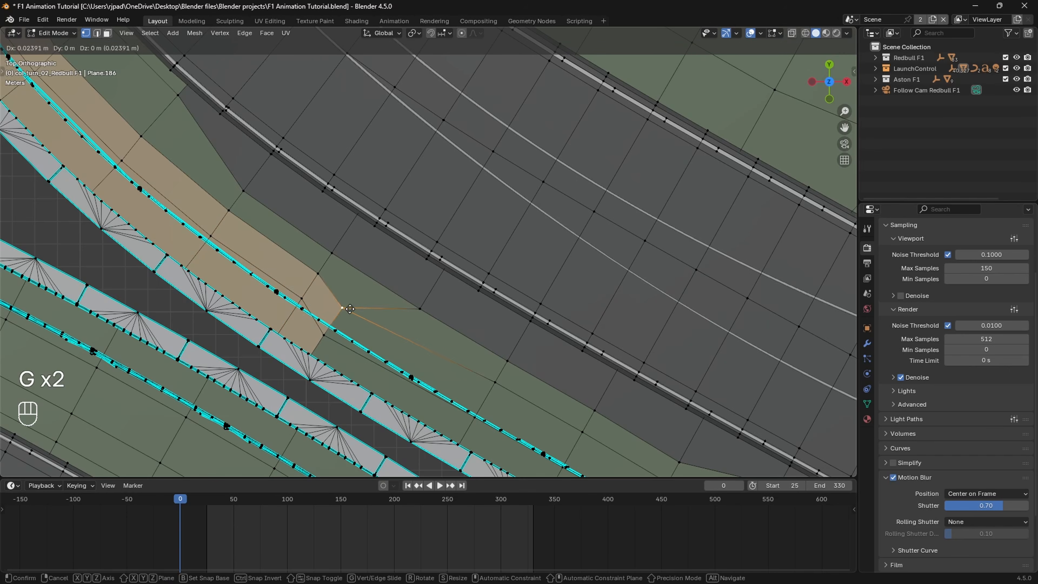
key(g)
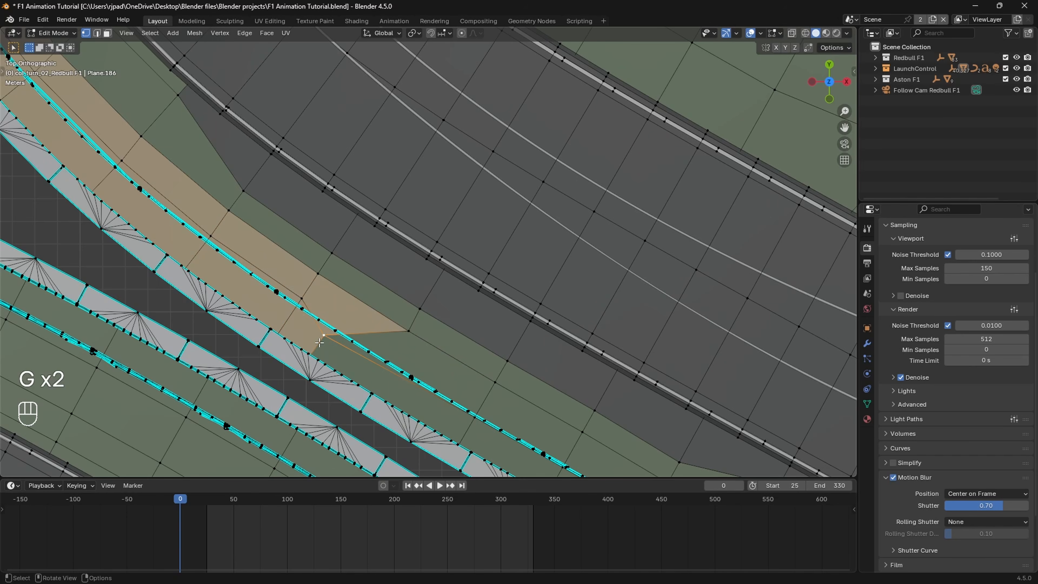
click(394, 365)
shift+middle_drag(462, 428, 345, 341)
click(354, 340)
key(g)
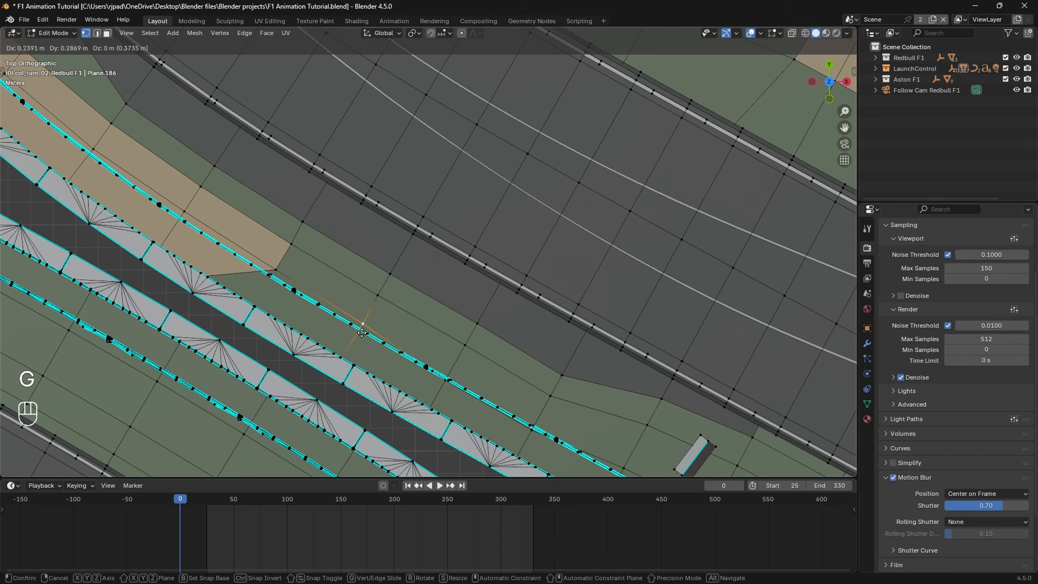
click(364, 332)
Step: Move the next two loop vertices on the grass beyond the sand strip to the fence's track side
click(443, 390)
scroll(461, 397, up, 2)
shift+middle_drag(465, 383, 323, 295)
key(g)
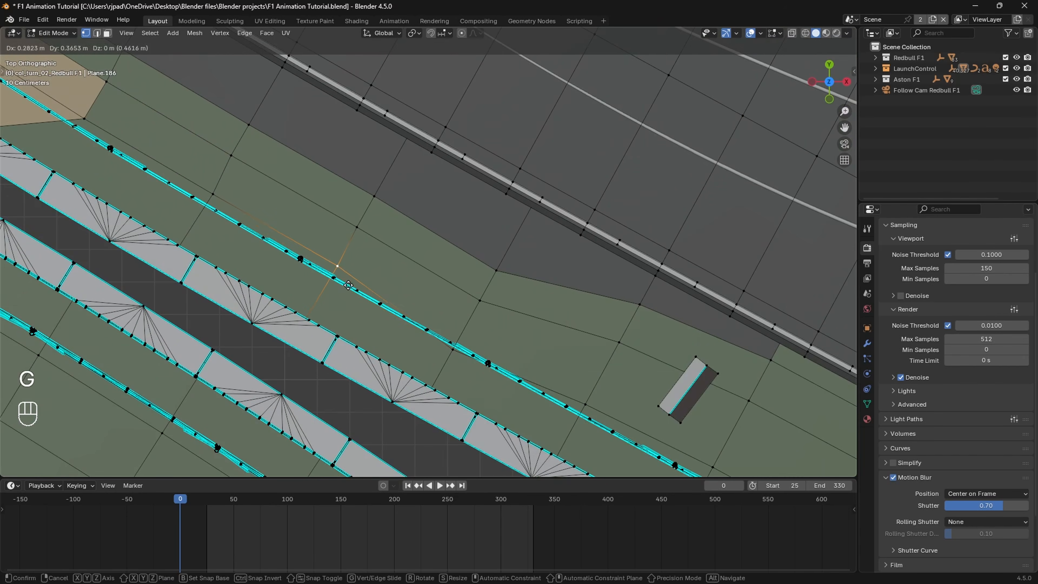
click(348, 284)
click(455, 353)
key(g)
click(464, 337)
Step: Adjust the loop vertices on the grass around the small marker board, up to the second sand patch
shift+middle_drag(549, 389, 442, 342)
click(375, 258)
key(g)
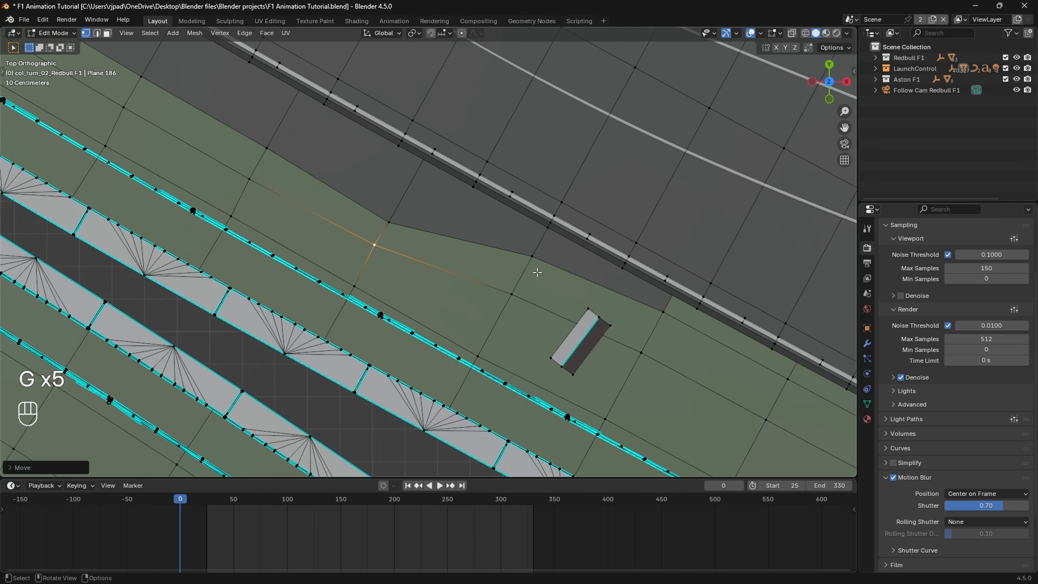
key(g)
shift+middle_drag(650, 368, 475, 301)
key(g)
click(489, 307)
shift+middle_drag(613, 370, 370, 273)
key(g)
scroll(429, 302, down, 2)
Step: Try moving the grass vertex beside the second sand patch, and undo the last two changes
key(g)
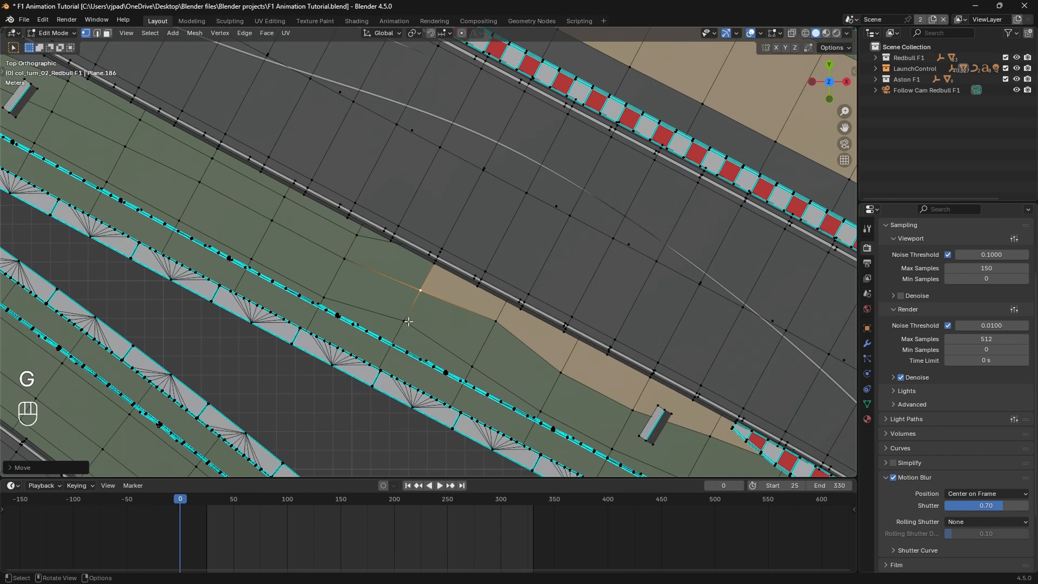
click(405, 321)
Step: Move the sand patch vertex near the start of the inner kerb and the next grass vertex beside the fence
key(g)
shift+middle_drag(497, 326, 443, 295)
key(g)
shift+middle_drag(695, 450, 383, 306)
key(ctrl+z)
key(ctrl+z)
click(335, 245)
key(g)
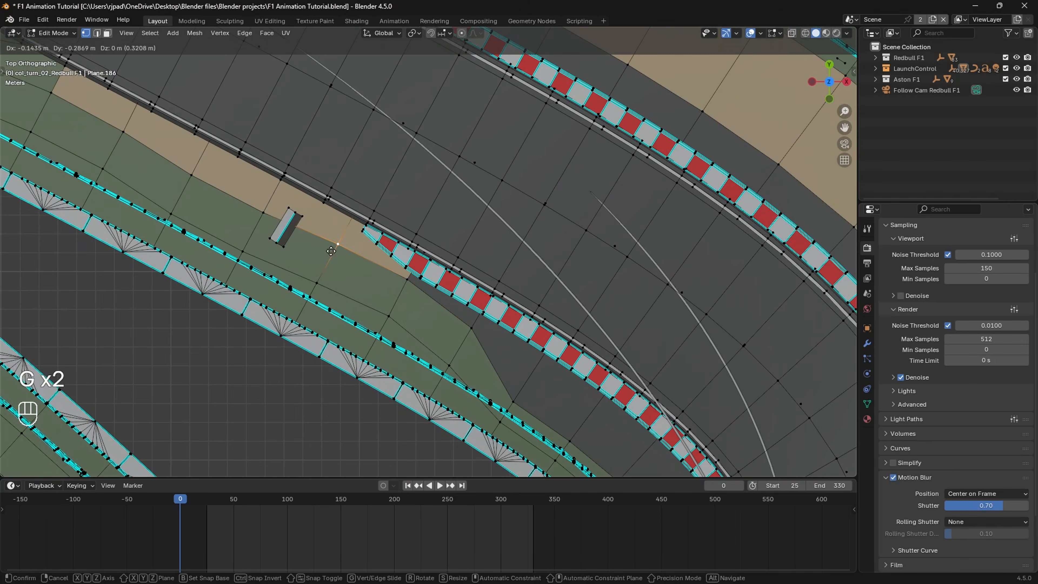
click(332, 252)
click(388, 316)
Step: Reposition the next vertices of the grass strip beside the fence on the approach to the hairpin
key(g)
shift+middle_drag(486, 377, 372, 289)
click(393, 321)
key(g)
Step: Move the grass strip vertices at the start of the hairpin's inner curve to follow the fence
key(g)
shift+middle_drag(474, 353, 322, 194)
scroll(326, 204, up, 2)
key(g)
key(g)
key(g)
shift+middle_drag(437, 273, 405, 224)
Step: Push the grass edge outward toward the kerb and move the loop vertex at the hairpin's apex past the fence
key(g)
key(g)
shift+middle_drag(440, 298, 339, 241)
key(g)
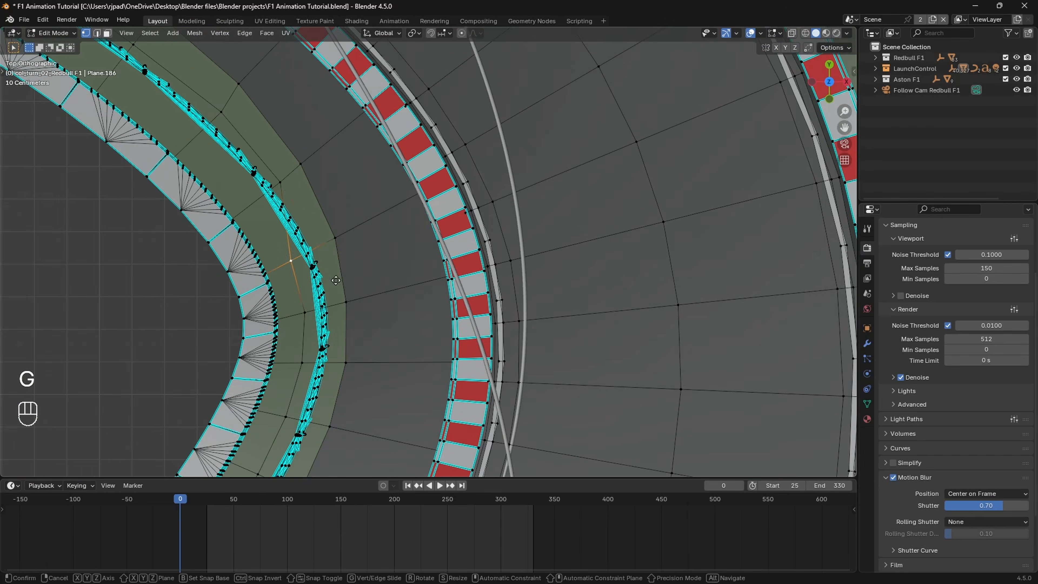
click(365, 269)
click(347, 303)
key(g)
shift+middle_drag(352, 353, 347, 310)
key(g)
key(g)
Step: Move the loop vertices just past the hairpin's apex outside the fence line, undoing and repeating the misplaced move
key(g)
shift+middle_drag(308, 123, 339, 165)
key(g)
key(g)
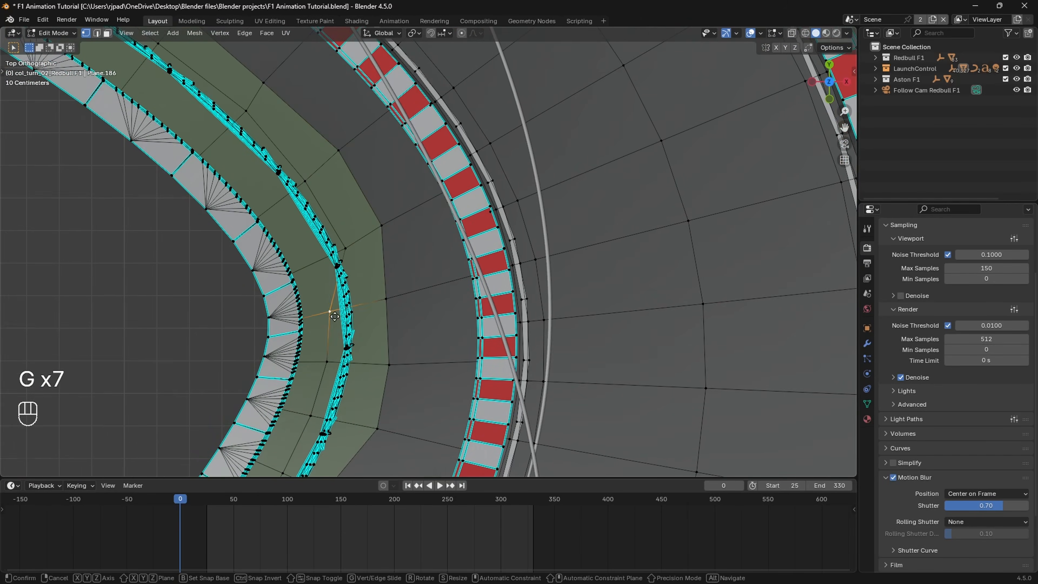
click(363, 314)
click(331, 284)
key(g)
shift+middle_drag(341, 360, 364, 294)
click(360, 289)
key(g)
key(ctrl+z)
click(326, 283)
Step: Move the following loop and grass-edge vertices outward from the fence along the hairpin's exit curve
key(g)
click(359, 291)
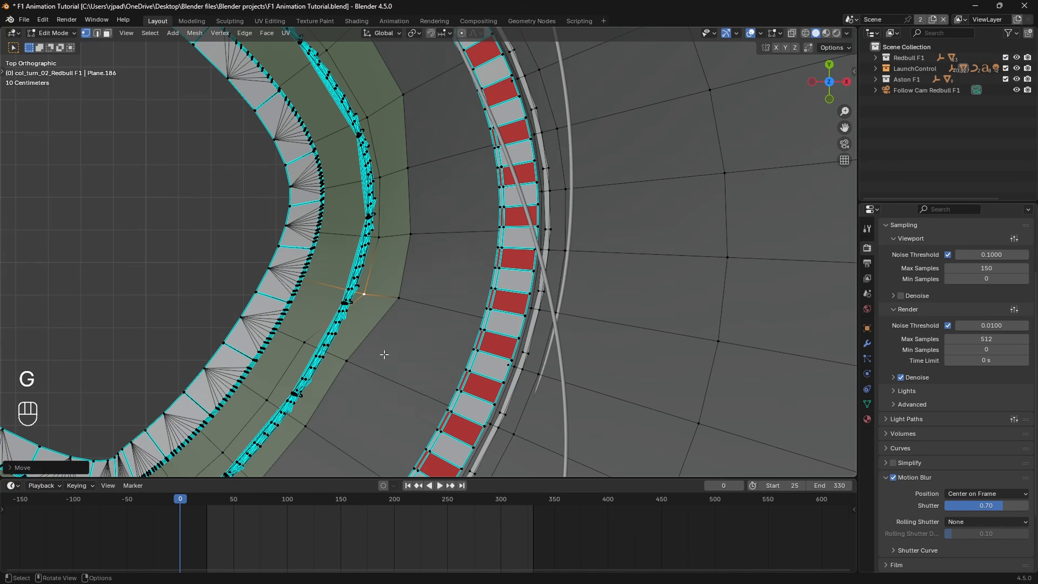
shift+middle_drag(383, 355, 401, 221)
key(g)
key(g)
key(g)
shift+middle_drag(351, 295, 372, 242)
scroll(356, 278, down, 2)
click(338, 282)
Step: Try moving the next grass-edge vertex at the tip of the hairpin's infield, and undo the move
key(g)
key(g)
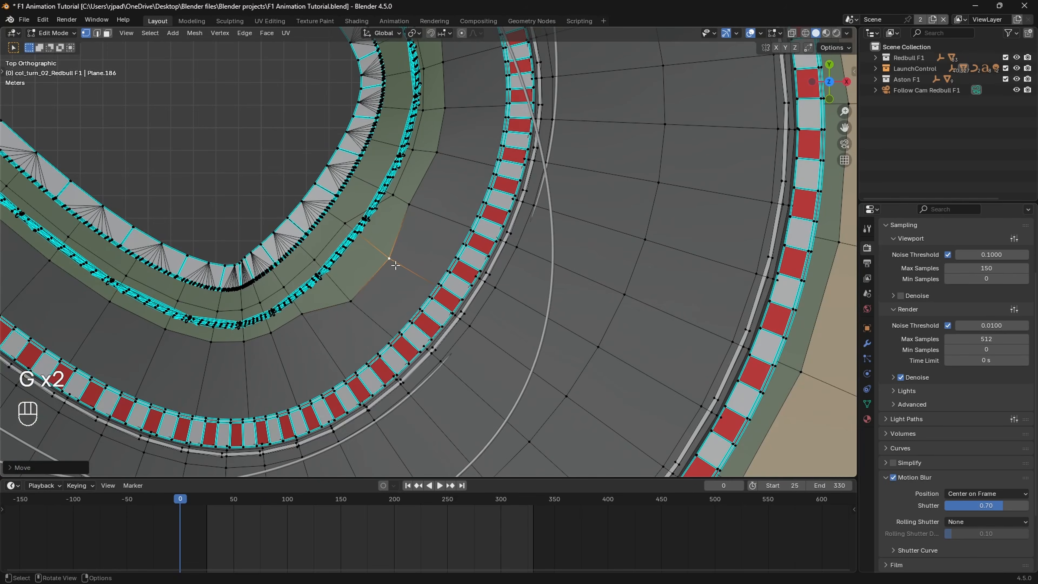
click(302, 314)
key(g)
key(g)
key(ctrl+z)
Step: Shift the grass-edge vertex at the far end of the hairpin exit away from the fence toward the kerb
scroll(278, 315, down, 3)
shift+middle_drag(245, 278, 344, 379)
scroll(344, 378, up, 1)
click(218, 283)
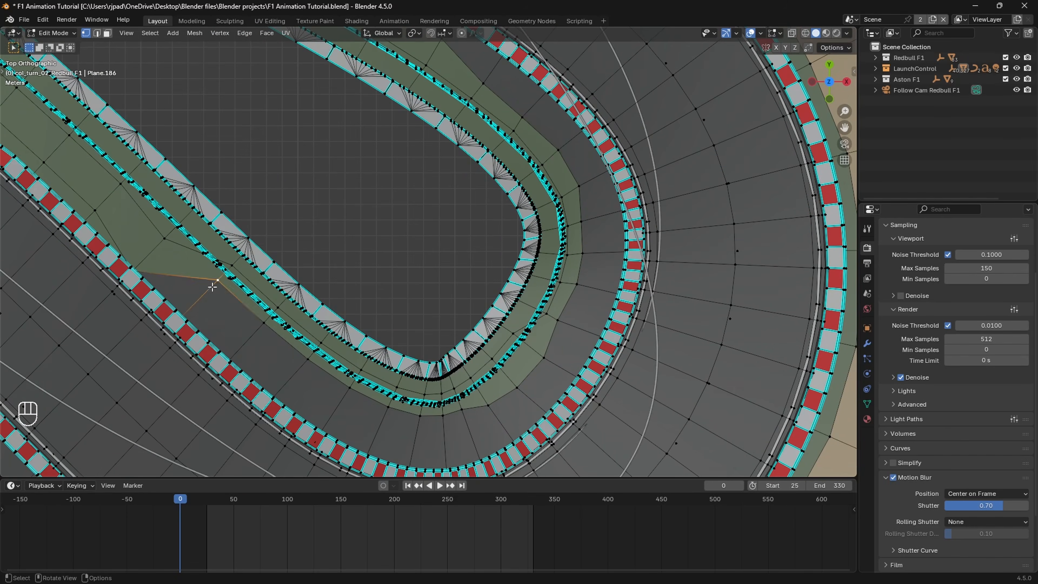
key(g)
key(g)
click(266, 325)
Step: Push the successive grass-edge vertices between the hairpin exit and the infield tip outward from the fence
click(311, 361)
key(g)
key(g)
key(g)
key(g)
click(423, 433)
click(443, 416)
Step: Move the grass-edge vertices around the rounded tip of the hairpin's infield so the strip follows the fence curve
key(g)
click(462, 410)
key(g)
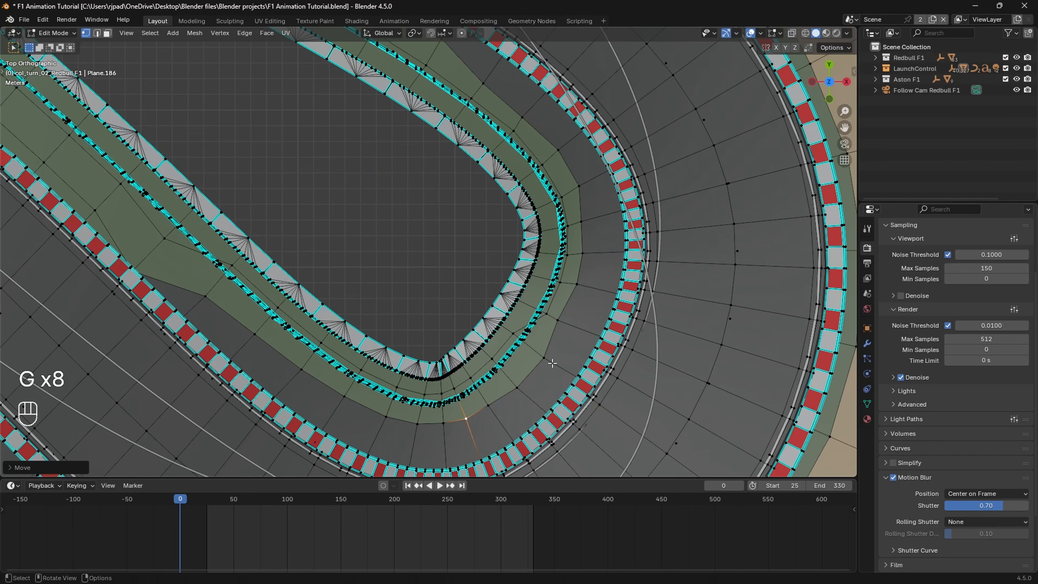
click(558, 320)
key(g)
click(510, 332)
scroll(502, 372, up, 2)
shift+middle_drag(501, 372, 514, 308)
key(g)
Step: Reposition the next grass-edge vertices just past the infield tip, along the strip between the fence and the kerb
key(g)
key(g)
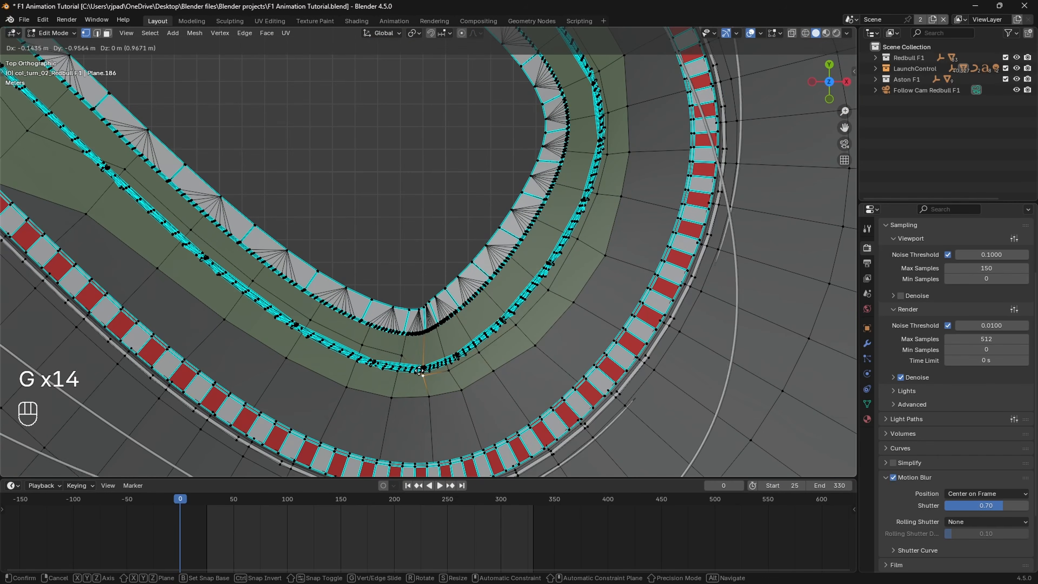
key(g)
shift+middle_drag(390, 359, 429, 351)
click(399, 323)
key(g)
shift+middle_drag(354, 315, 482, 345)
Step: Adjust the grass-edge vertices farther along the straight, beside the tapered end of the inner kerb
key(g)
key(g)
key(g)
mouse_move(406, 307)
shift+middle_down()
mouse_move(467, 339)
mouse_move(475, 389)
shift+middle_up()
key(g)
scroll(322, 320, up, 4)
key(z)
scroll(432, 354, down, 5)
shift+middle_drag(432, 355, 464, 269)
key(z)
click(464, 269)
key(g)
key(g)
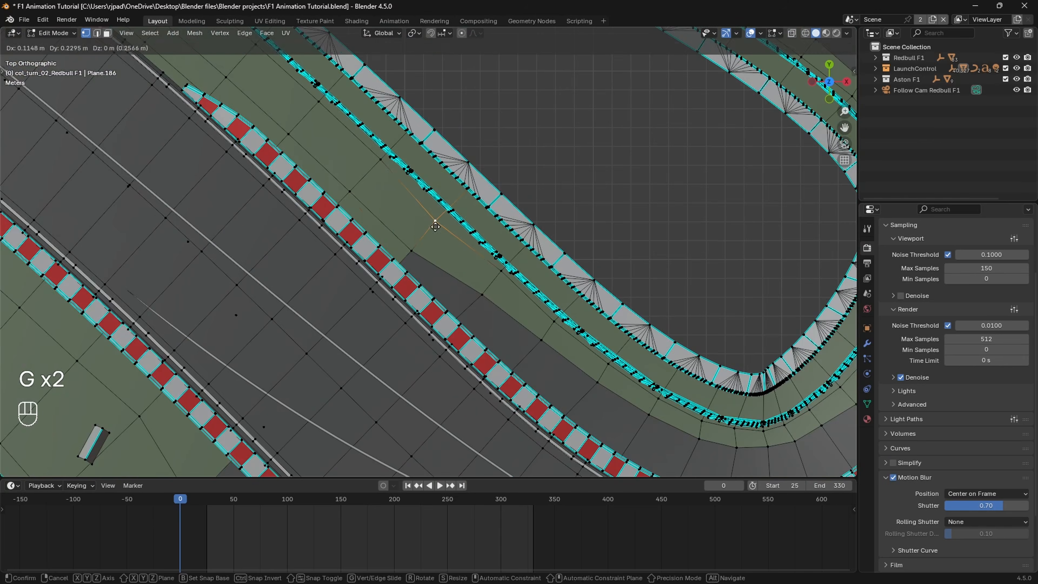
Step: Select the face loop running along the inner fence and examine the strip's shape around the whole hairpin
scroll(435, 221, down, 5)
mouse_move(573, 176)
shift+middle_down()
mouse_move(443, 102)
mouse_move(477, 284)
shift+middle_up()
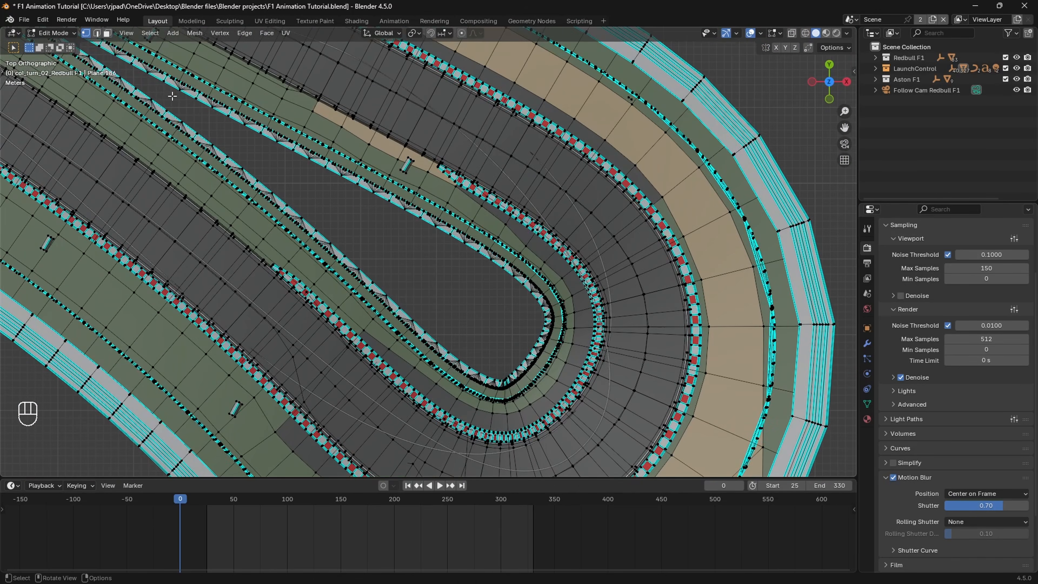
click(107, 34)
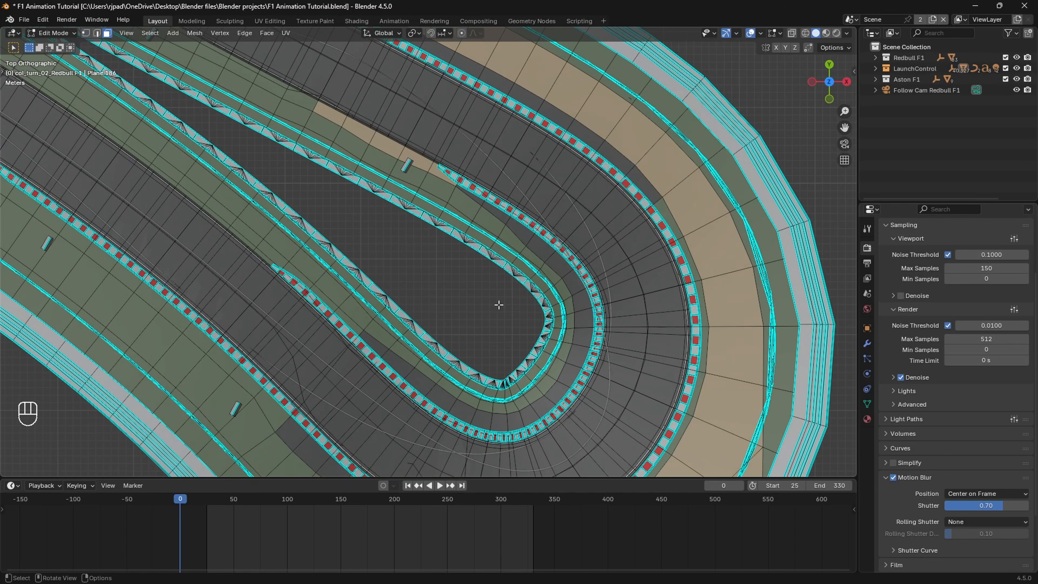
alt+click(370, 324)
scroll(369, 325, down, 5)
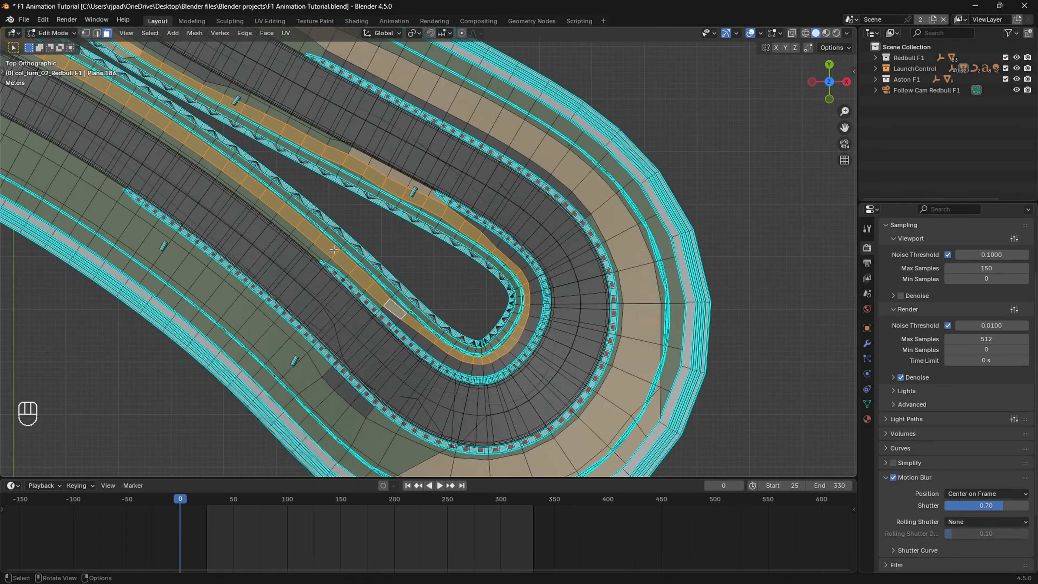
shift+middle_drag(369, 324, 314, 195)
scroll(453, 291, up, 4)
shift+middle_drag(540, 333, 440, 292)
scroll(421, 266, up, 3)
scroll(496, 289, up, 1)
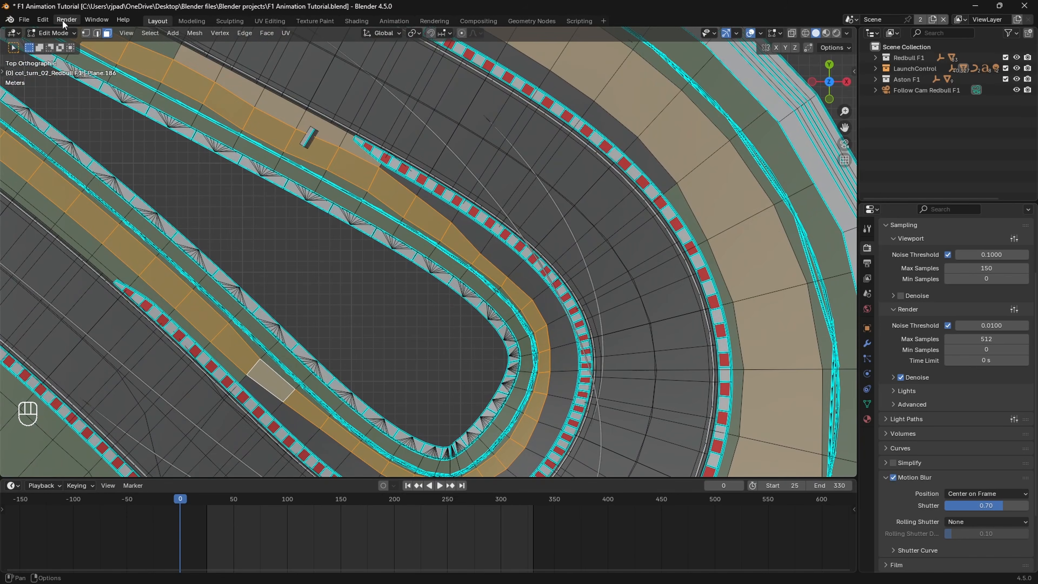
Step: Switch to vertex selection and move the grass-edge vertex beside the sand patch on the hairpin's opposite straight
click(86, 33)
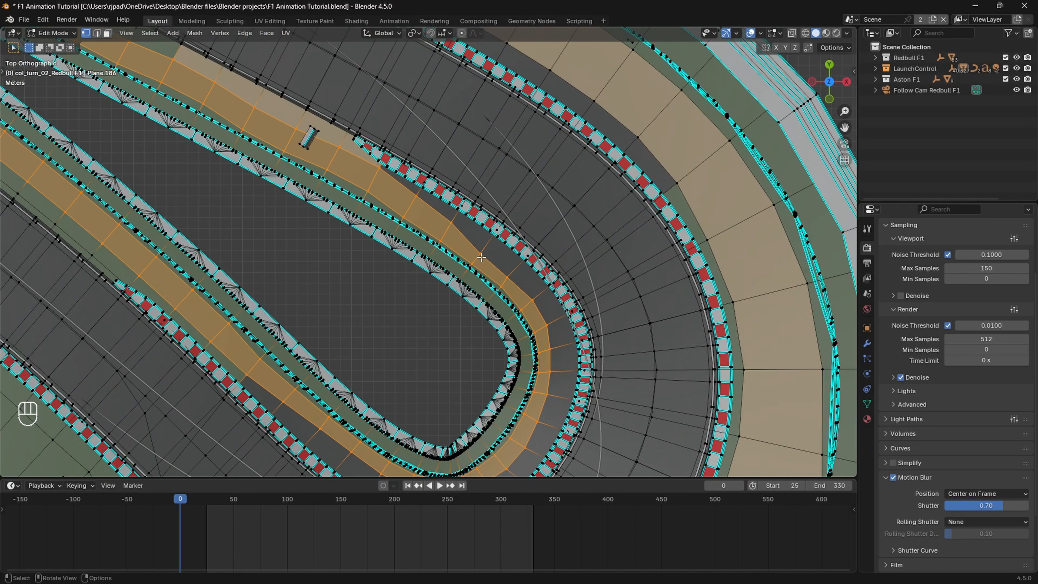
shift+middle_drag(482, 258, 632, 369)
shift+middle_drag(337, 216, 311, 207)
click(327, 203)
key(g)
key(g)
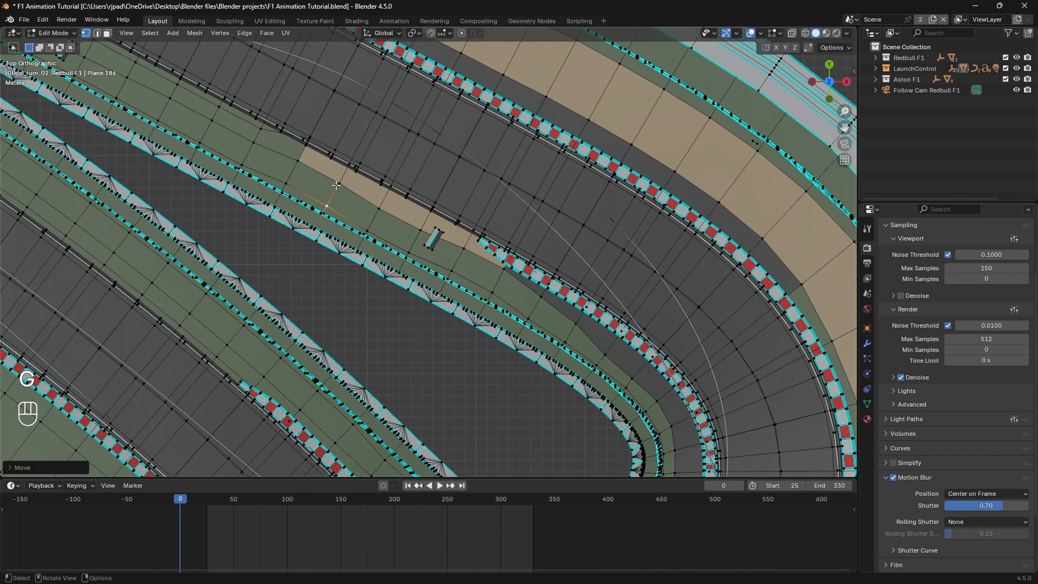
click(334, 186)
Step: Shift the two strip-edge vertices where the sand patch meets the start of the inner kerb
shift+middle_drag(494, 287, 445, 253)
click(455, 236)
key(g)
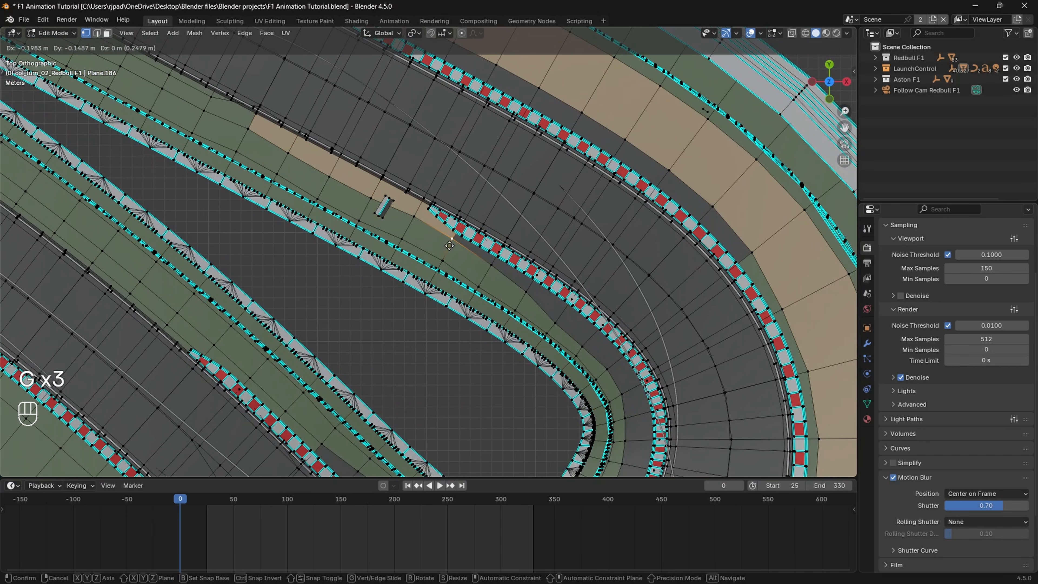
click(452, 237)
shift+middle_drag(533, 282, 492, 258)
click(487, 266)
key(g)
click(487, 263)
Step: Move the following two grass-edge vertices outward toward the kerb where the strip enters the hairpin curve
click(515, 297)
key(g)
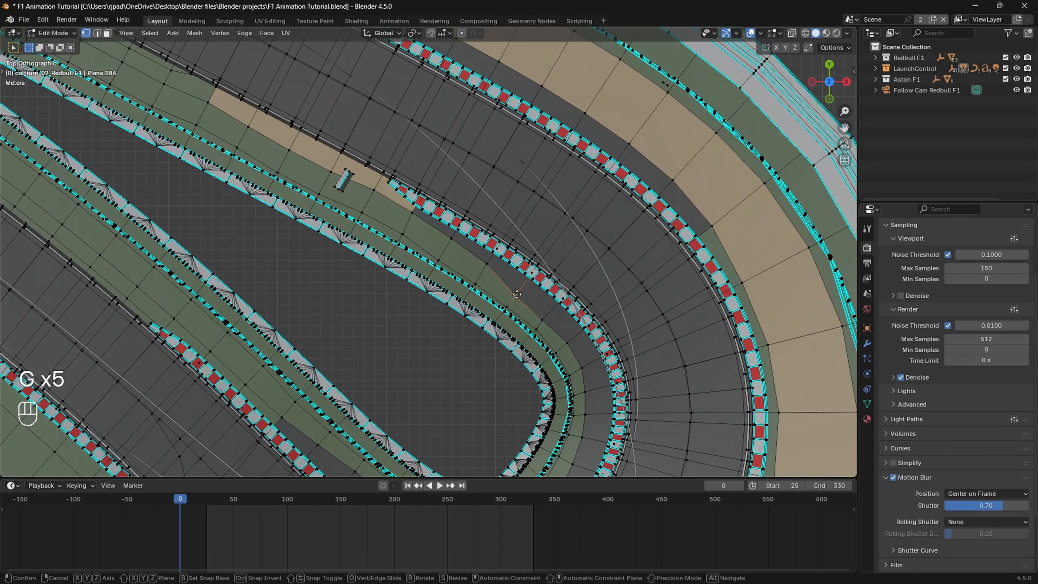
click(519, 291)
click(543, 323)
key(g)
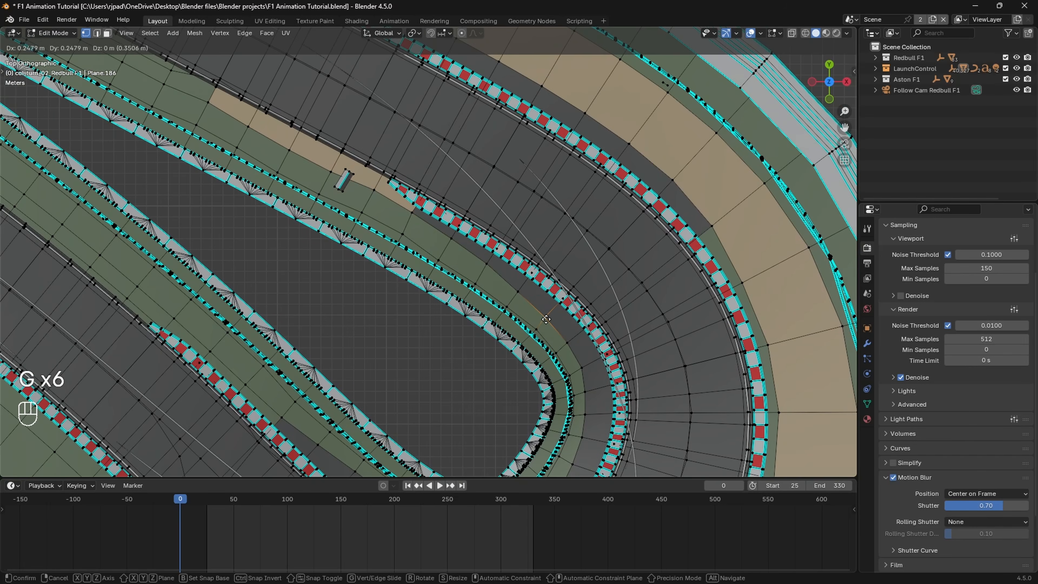
click(546, 319)
Step: Select the face loop of the grass strip along the inner fence and extrude it upward about 2.7 m
shift+middle_drag(567, 342, 556, 287)
scroll(557, 287, down, 1)
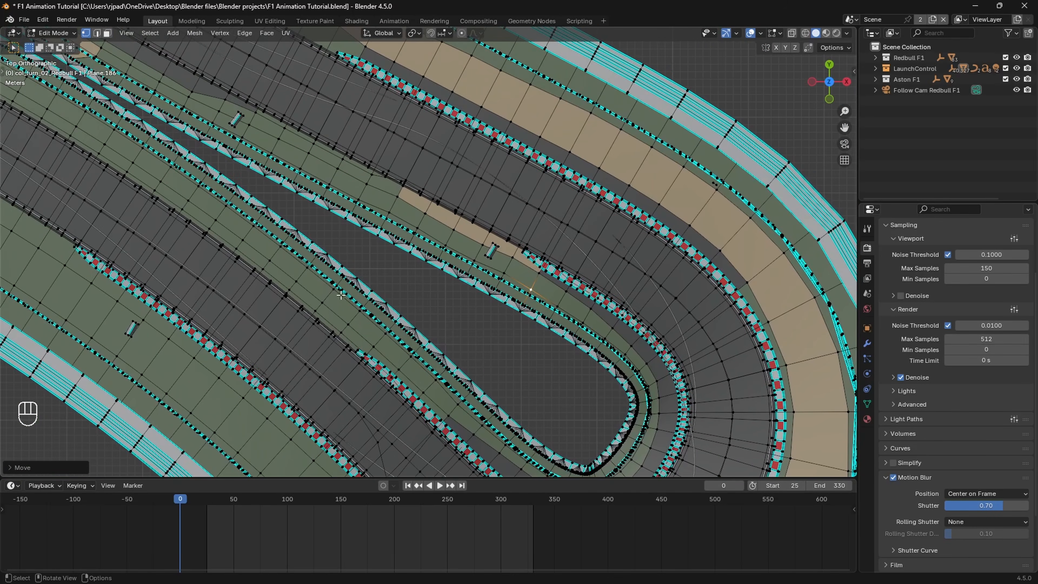
click(107, 32)
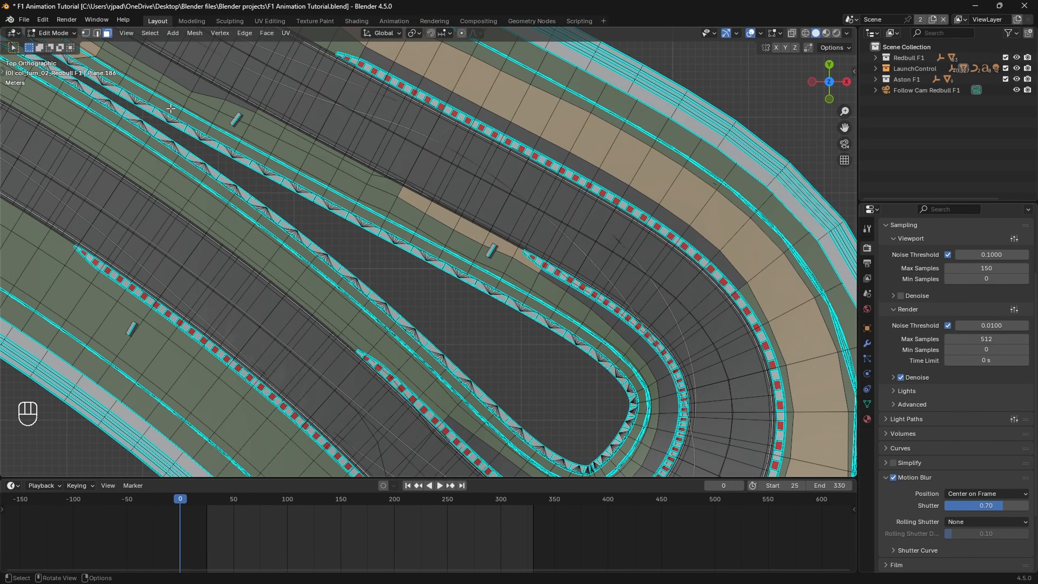
alt+click(302, 275)
scroll(330, 260, down, 3)
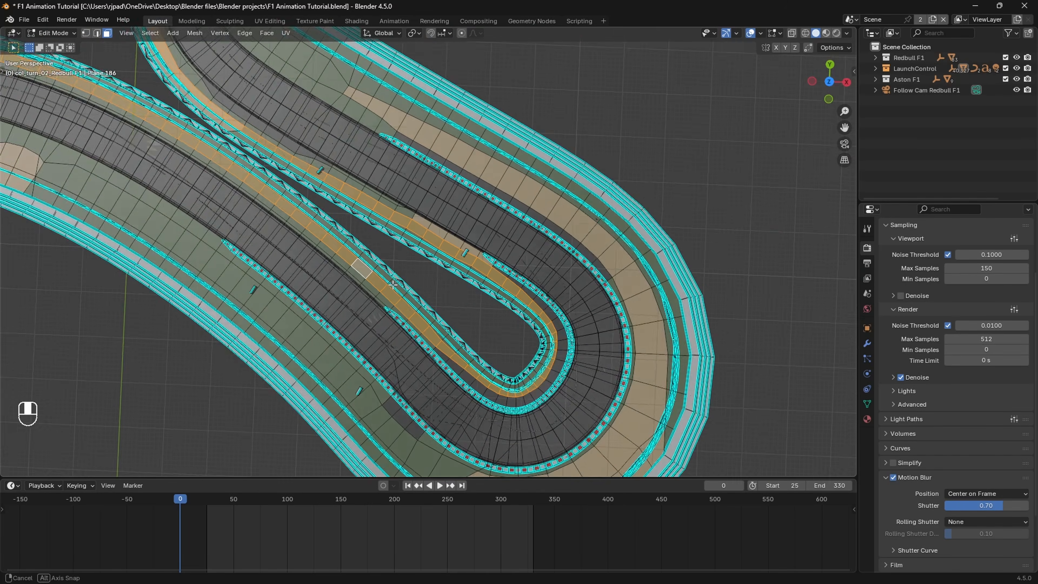
middle_drag(331, 260, 386, 213)
scroll(386, 212, up, 4)
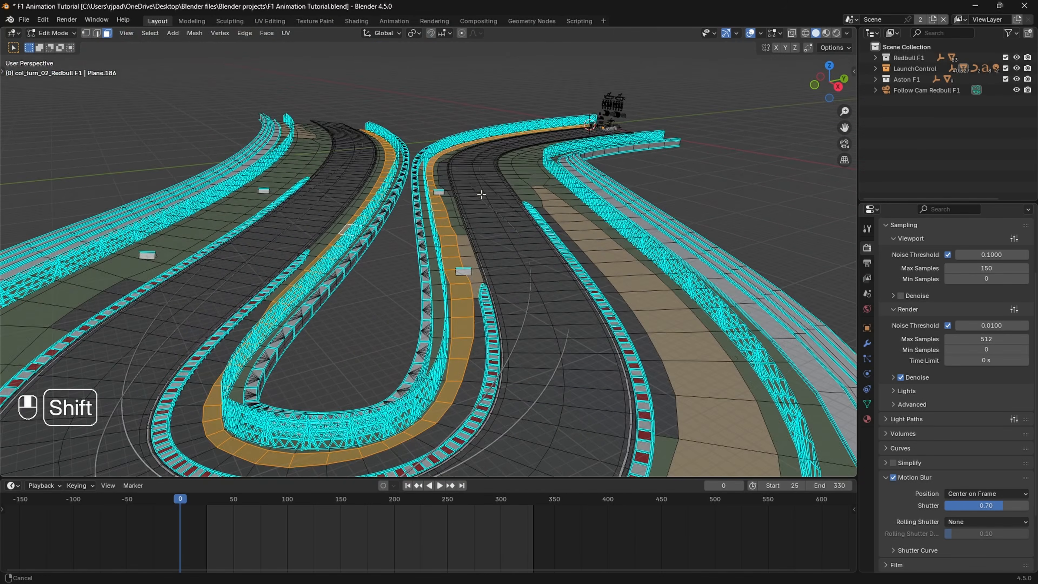
scroll(410, 297, up, 2)
shift+middle_drag(481, 194, 460, 257)
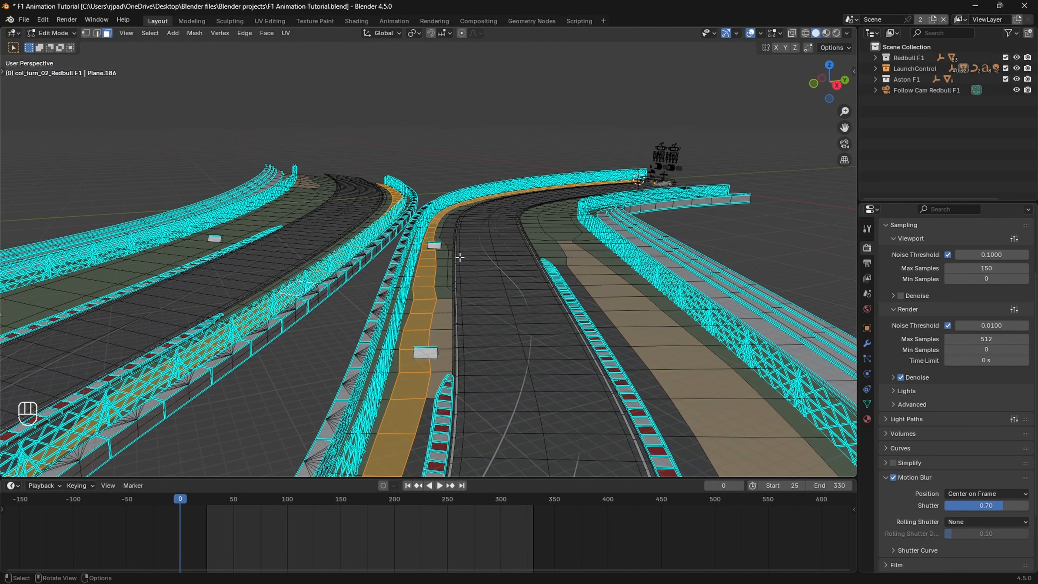
key(e)
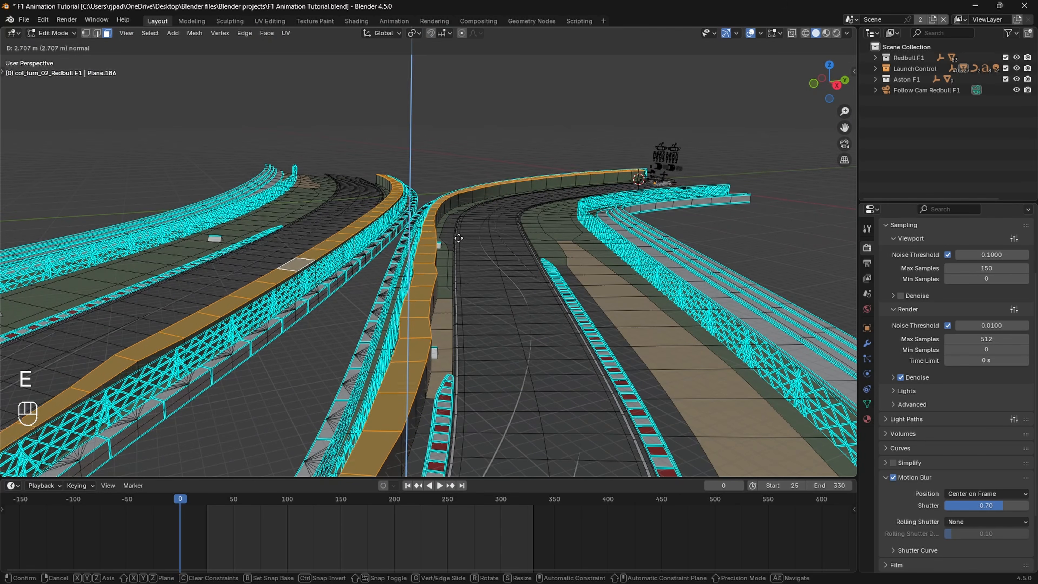
click(459, 238)
middle_drag(454, 245, 415, 233)
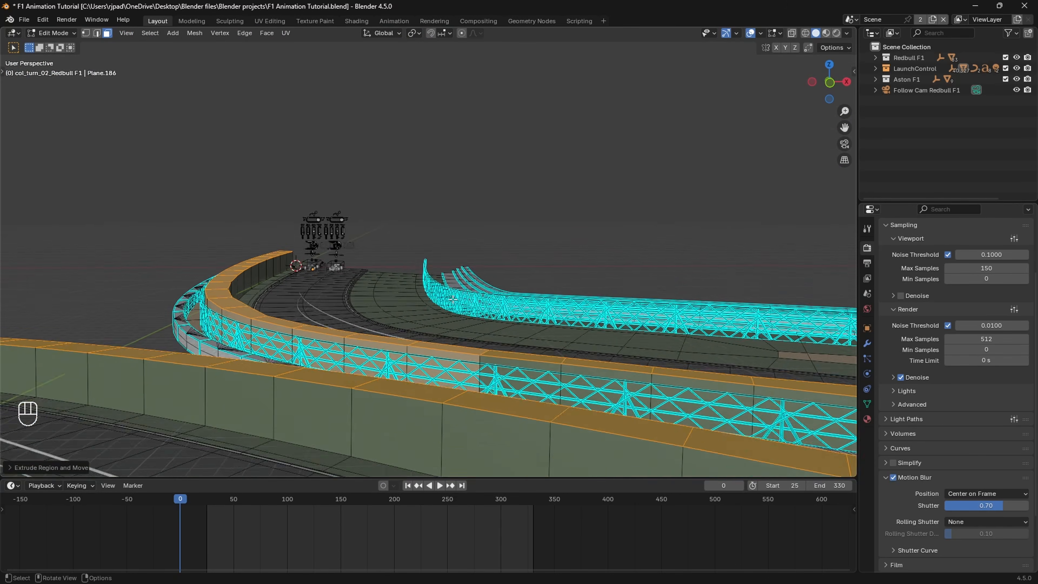
Step: Adjust the height of the extruded strip's top faces along the Z axis to suit the fence
middle_drag(453, 299, 838, 312)
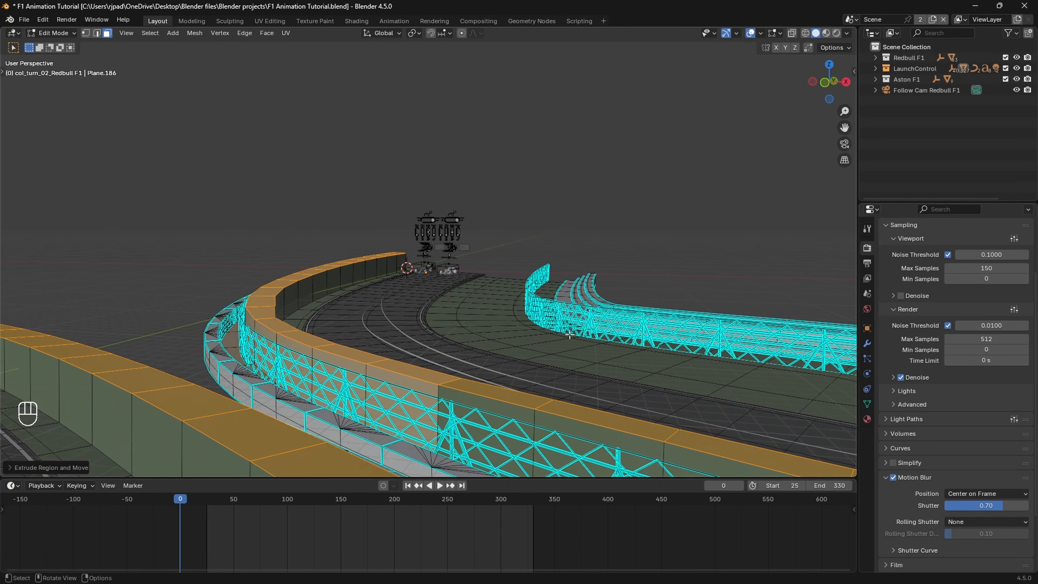
key(g)
key(z)
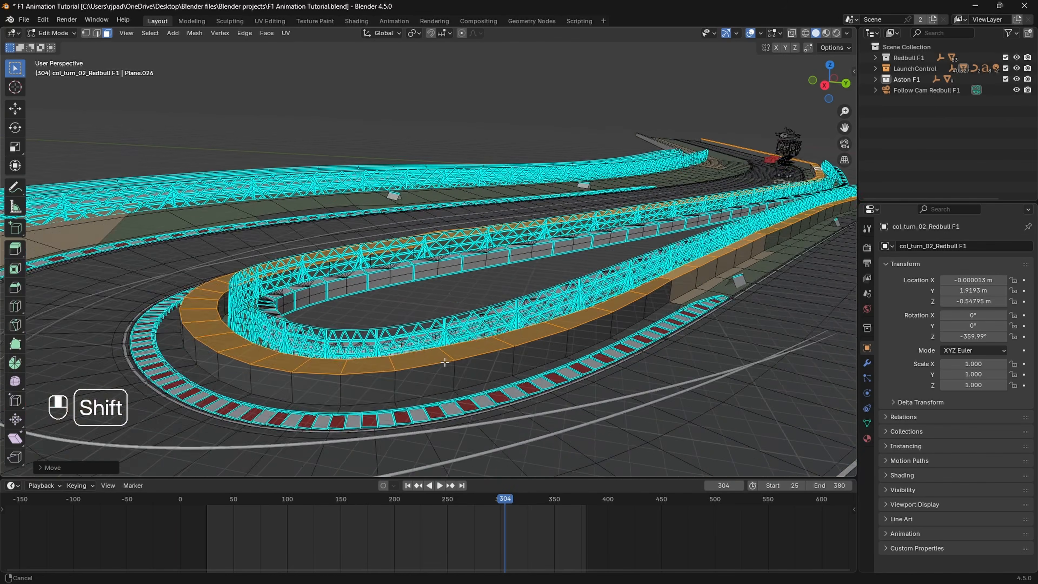
Step: Select the raised strip's top edge loop nearest the fence and extrude it about 7 m upward along global Z
shift+middle_drag(368, 82, 128, 67)
click(97, 36)
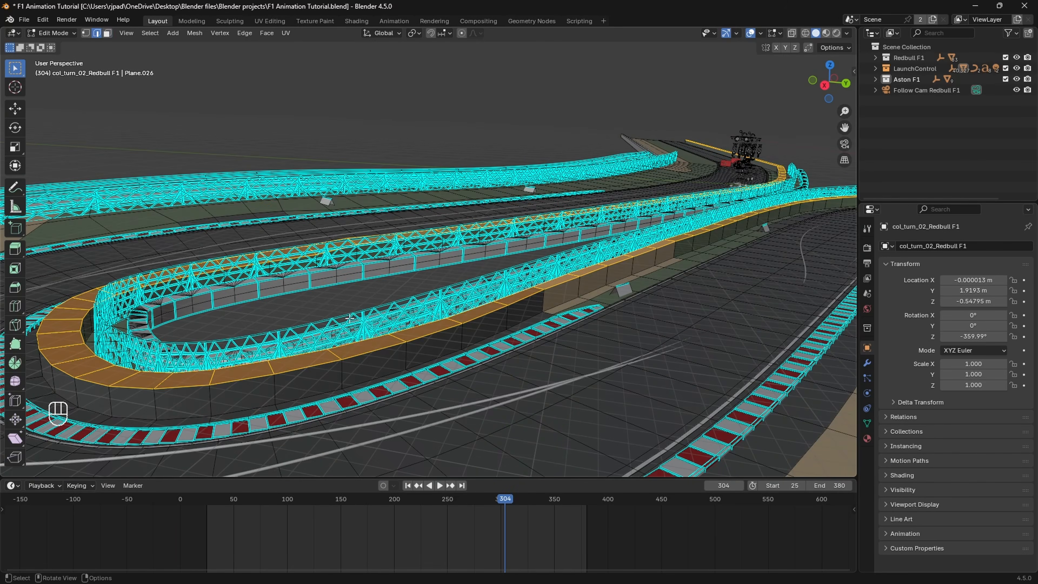
middle_drag(350, 318, 435, 379)
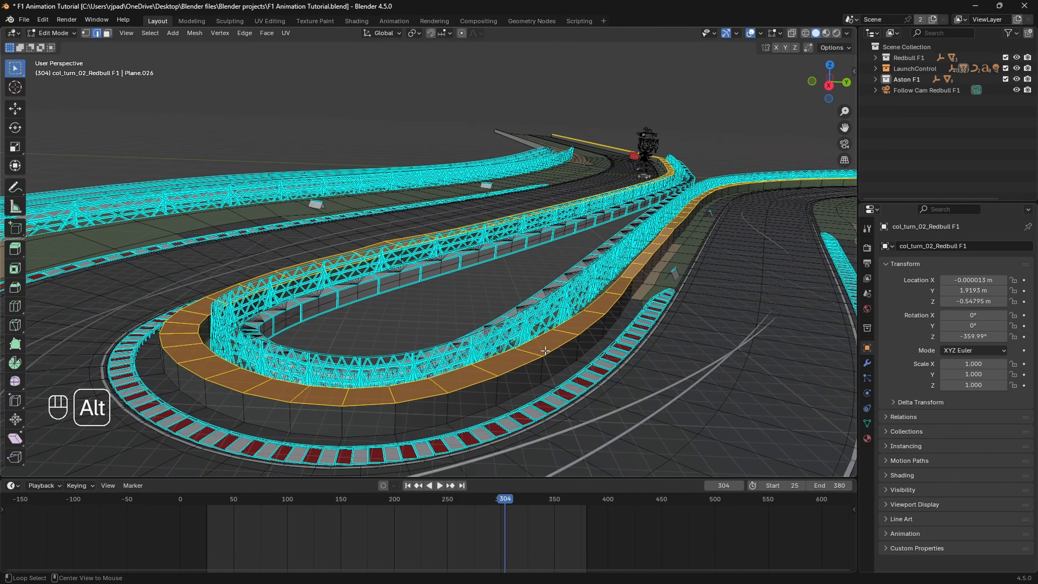
alt+click(534, 340)
shift+middle_drag(533, 339, 545, 360)
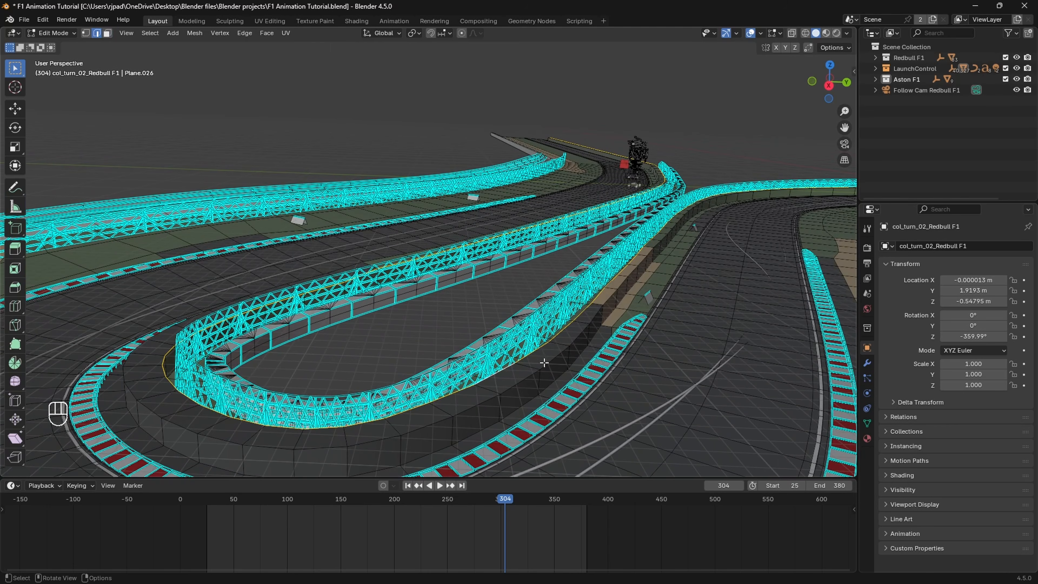
key(e)
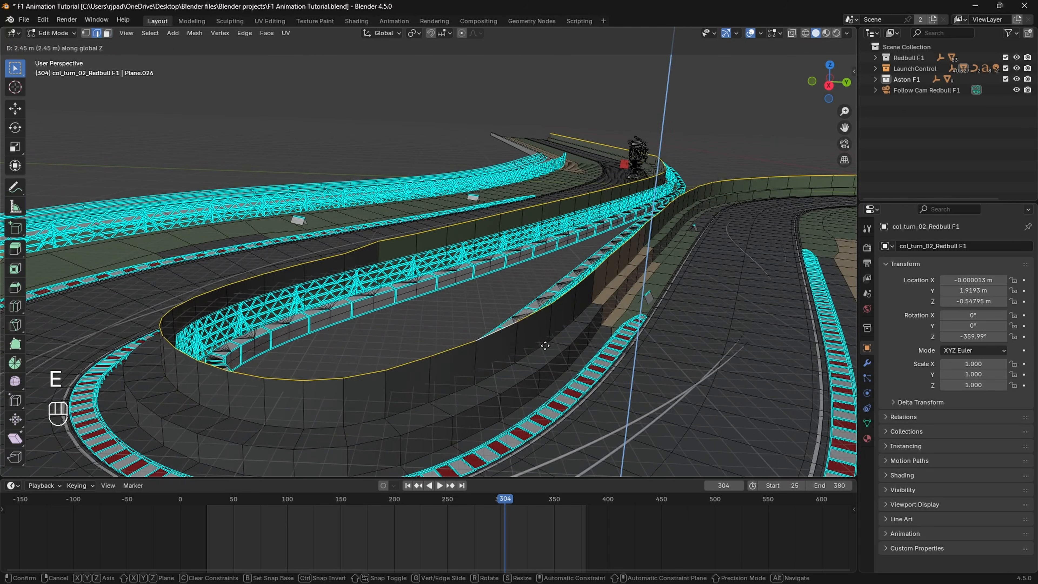
click(552, 312)
mouse_move(551, 312)
middle_down()
mouse_move(530, 327)
mouse_move(651, 332)
mouse_move(394, 279)
mouse_move(563, 308)
middle_up()
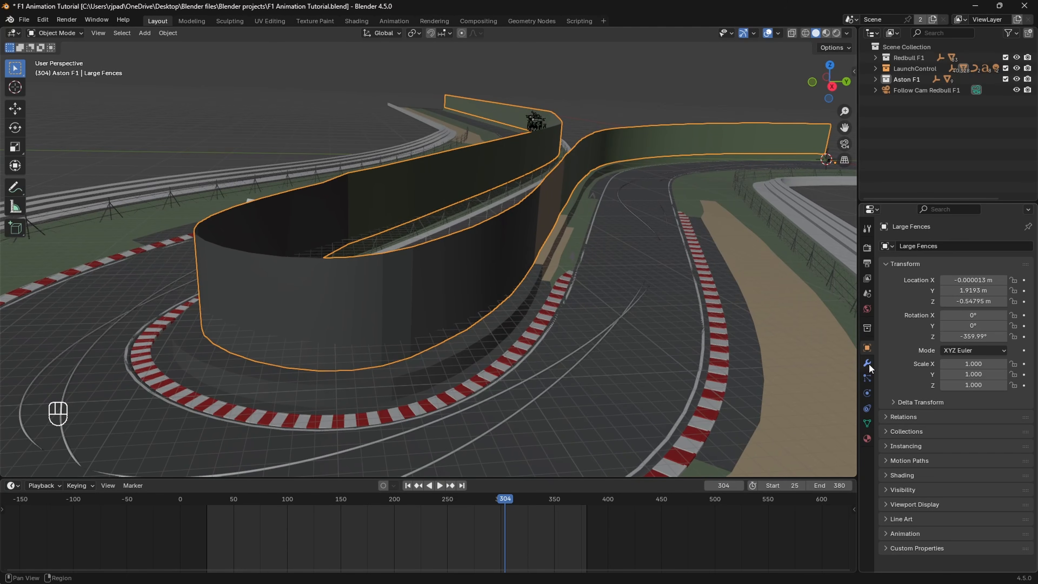
Step: Add a Wireframe modifier to the Large Fences object
click(868, 364)
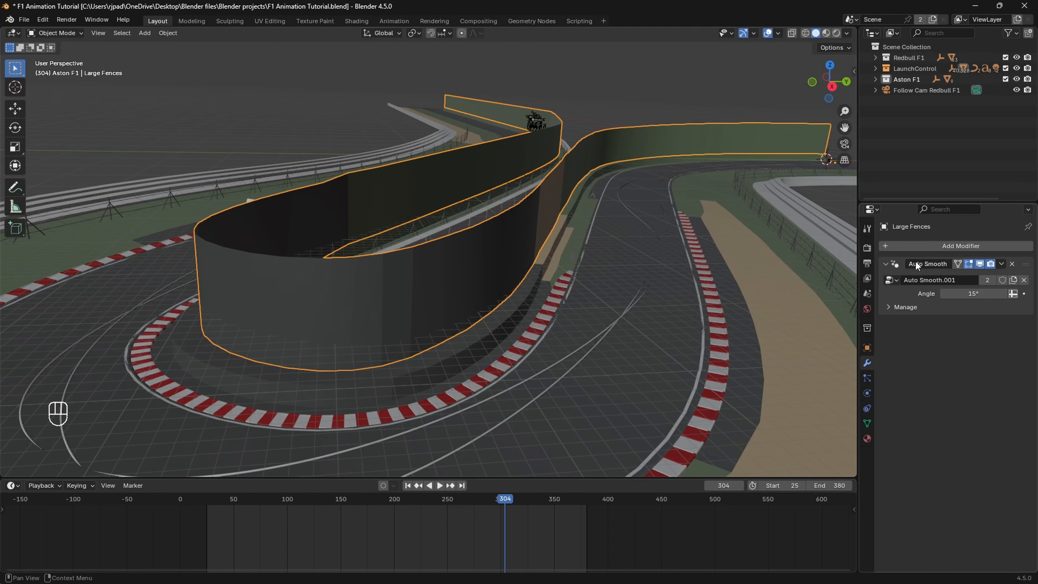
click(929, 247)
text(w)
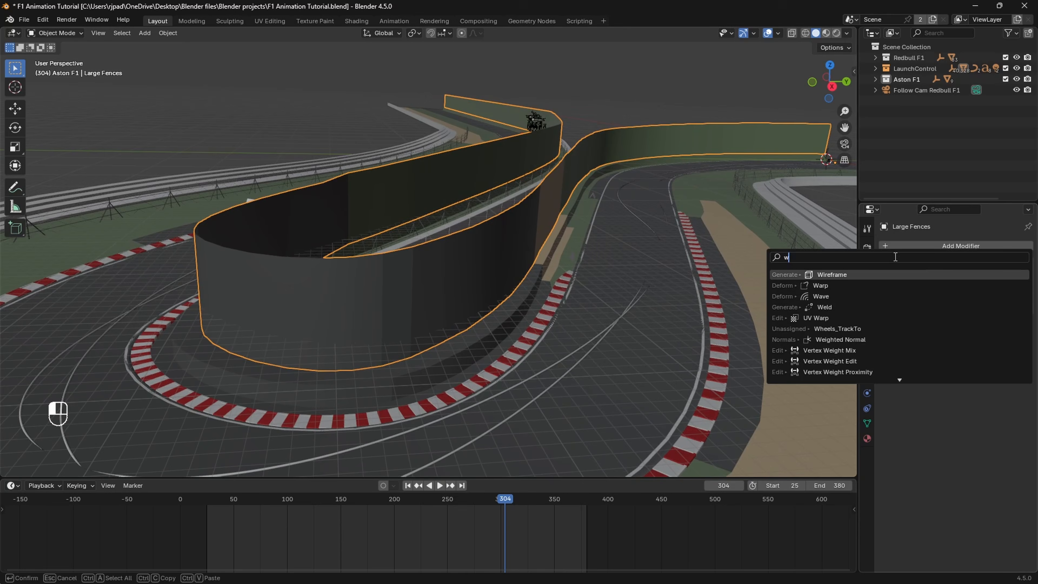
click(850, 274)
middle_drag(526, 272, 488, 266)
Step: Add seven evenly spaced horizontal loop cuts around the Large Fences wall and return to Object Mode
key(Tab)
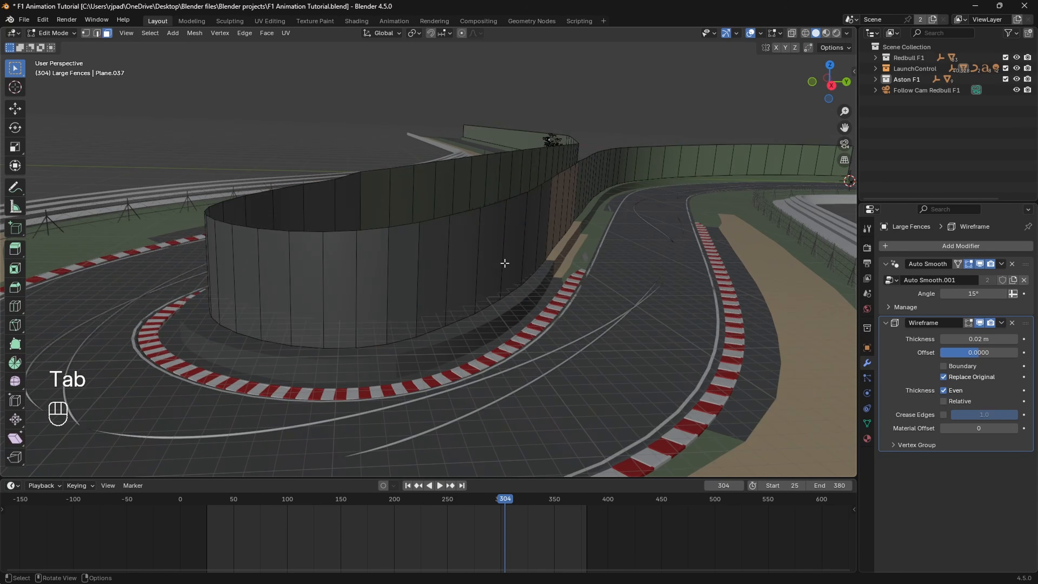
scroll(498, 260, up, 2)
scroll(480, 255, down, 2)
key(ctrl+r)
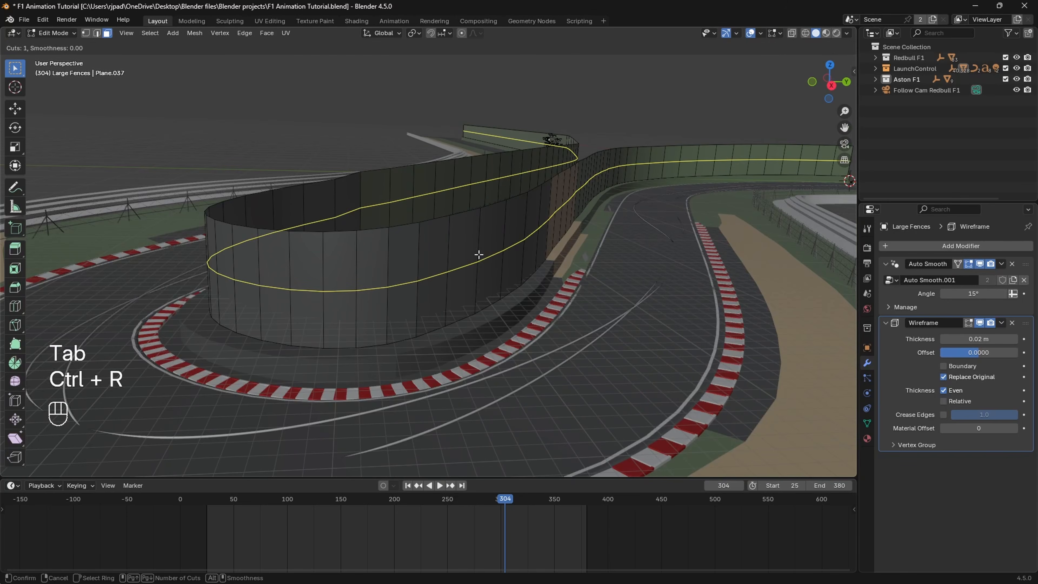
scroll(479, 255, up, 6)
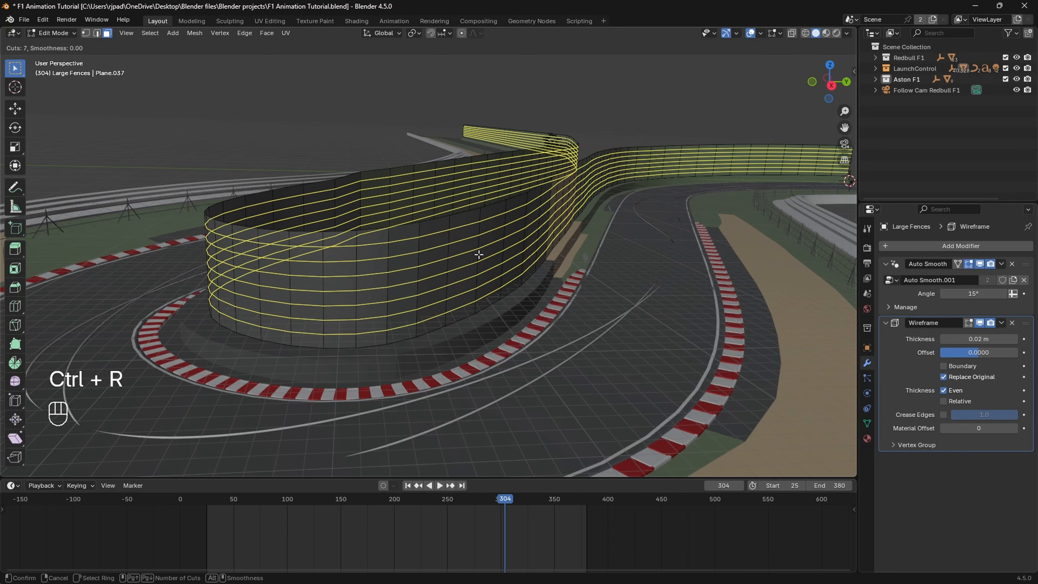
click(479, 255)
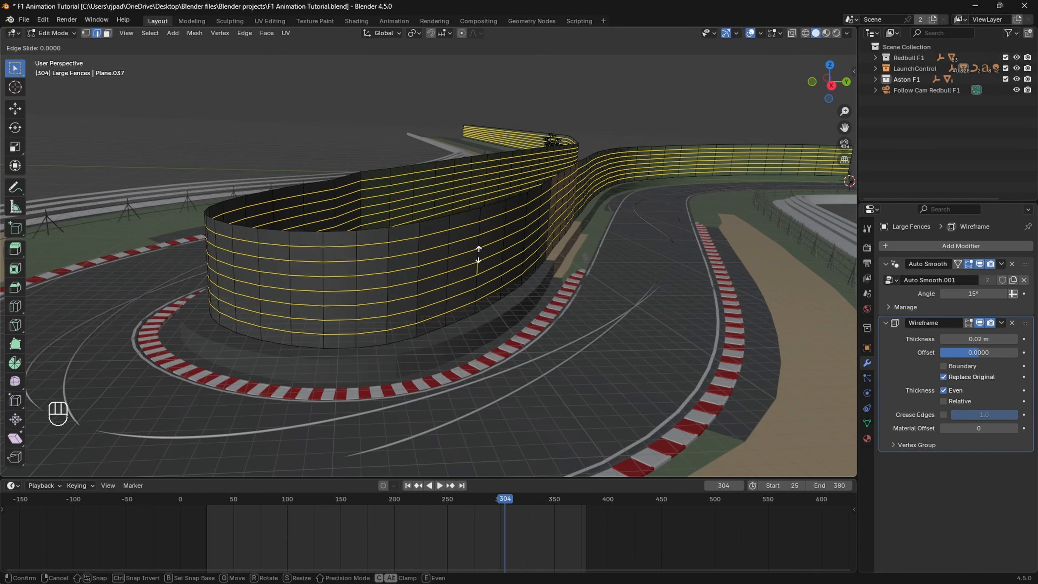
right_click(478, 255)
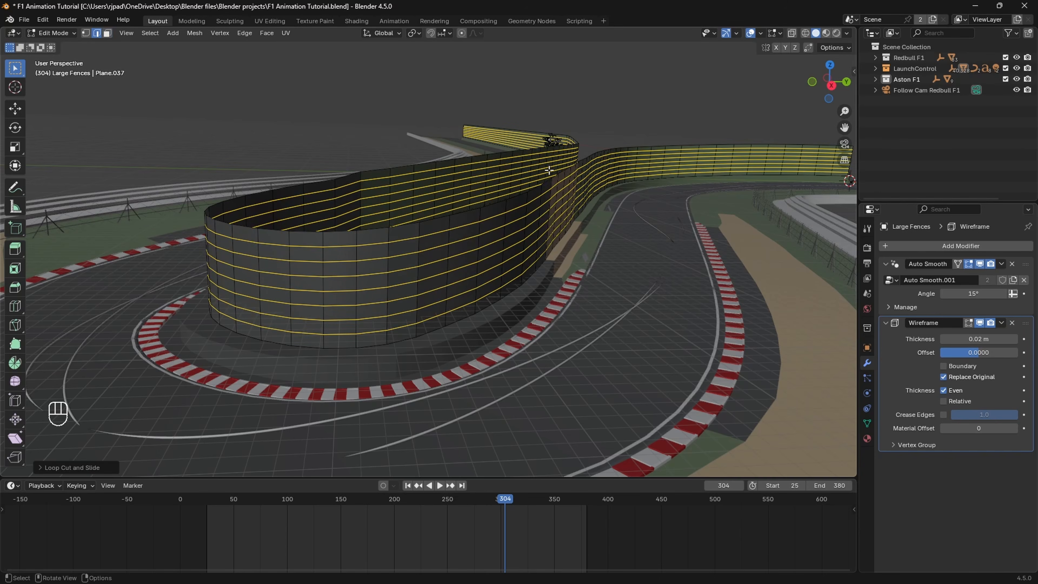
click(53, 32)
click(58, 43)
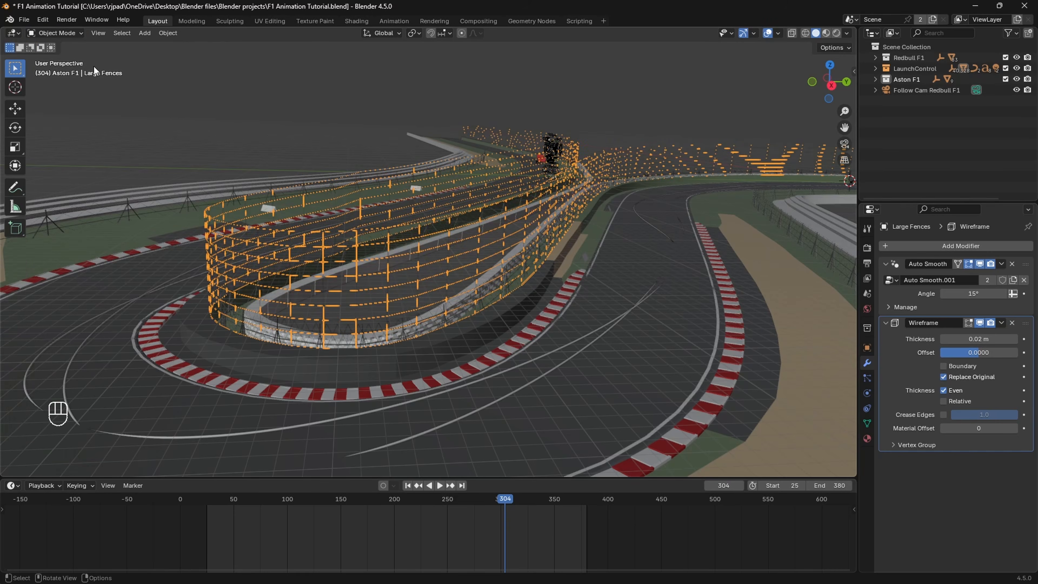
Step: Set the Wireframe modifier's thickness to 0.0409 m on Large Fences and enable its Boundary option
scroll(588, 272, up, 3)
scroll(588, 272, up, 1)
scroll(588, 272, down, 1)
shift+middle_drag(588, 272, 615, 273)
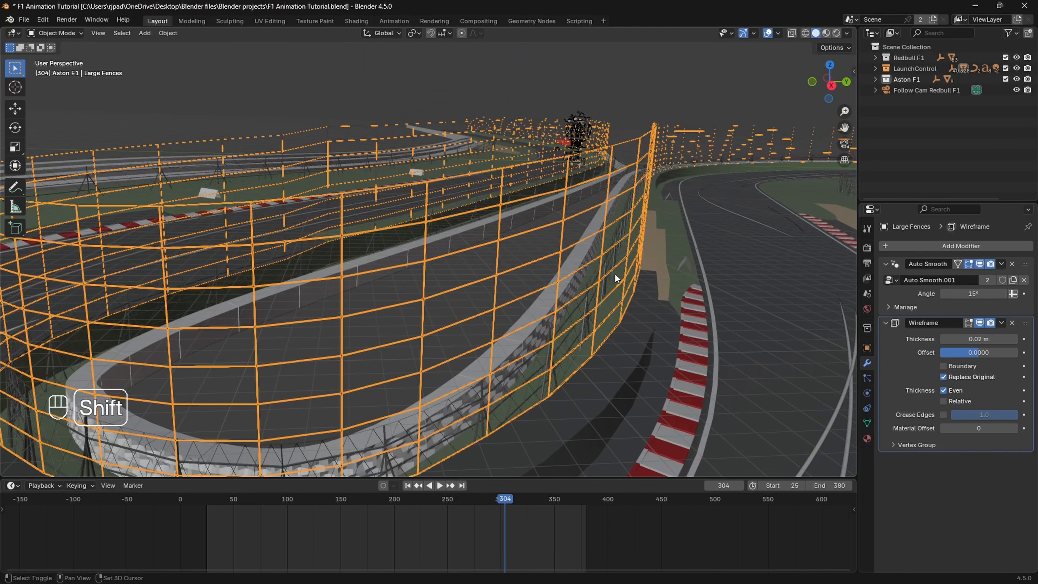
shift+drag(983, 336, 983, 336)
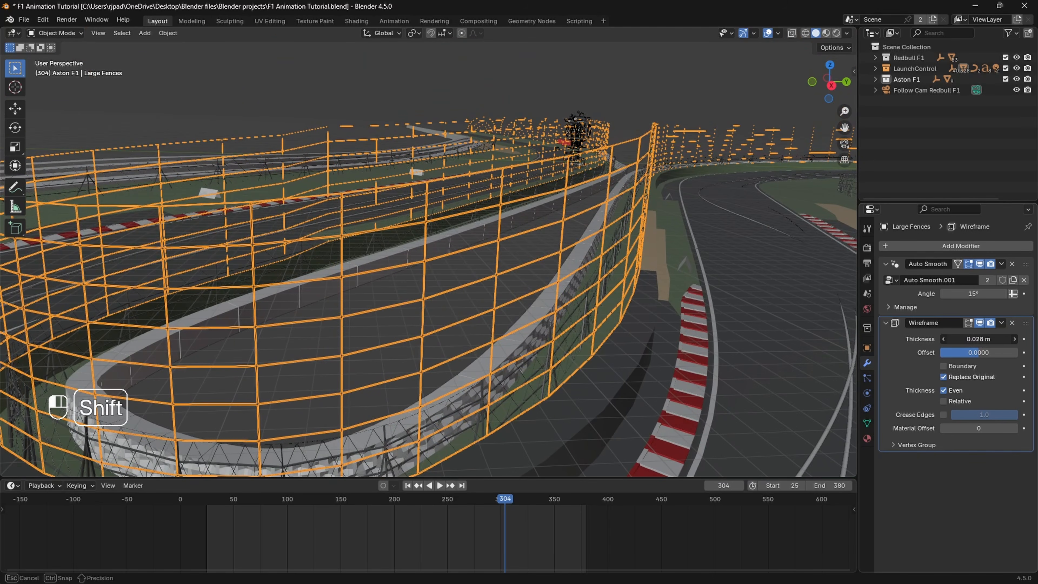
shift+drag(983, 335, 983, 335)
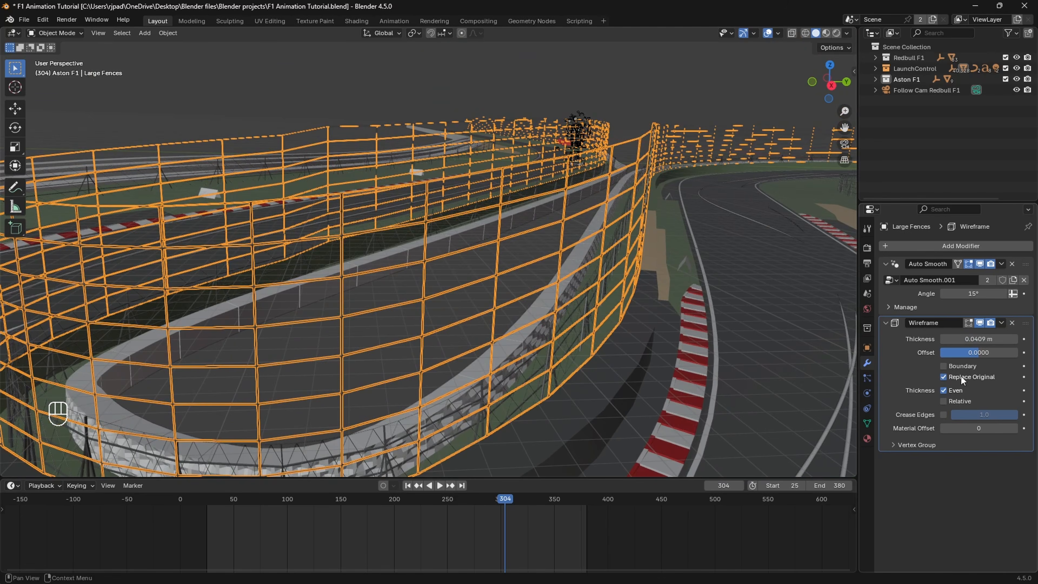
key(ctrl+z)
key(ctrl+z)
key(ctrl+z)
key(ctrl+z)
key(ctrl+z)
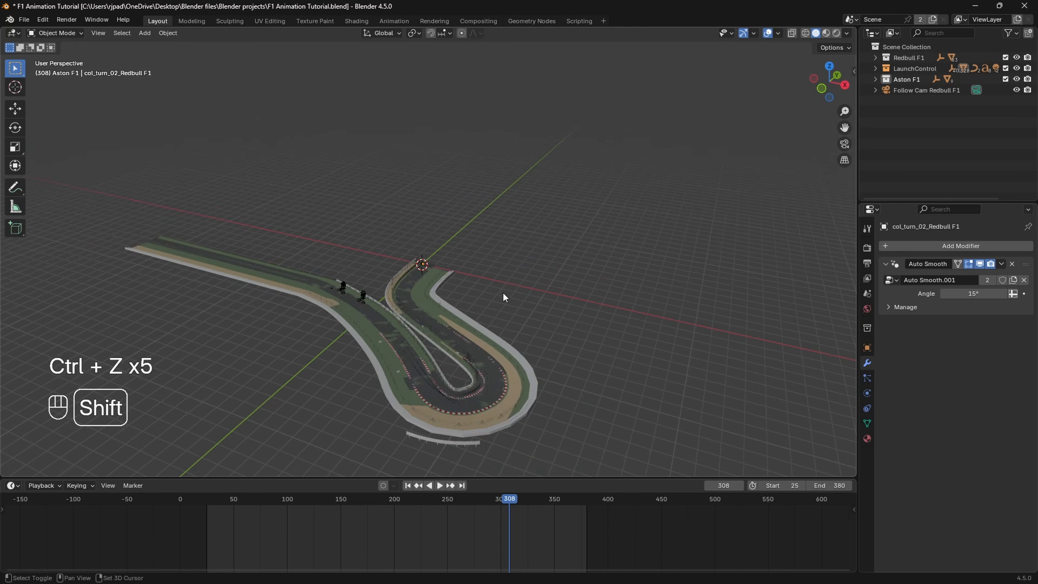
Step: Select the track section together with its fences and make a linked duplicate in the same place
middle_drag(503, 292, 471, 178)
scroll(497, 251, up, 4)
click(446, 182)
scroll(446, 182, down, 8)
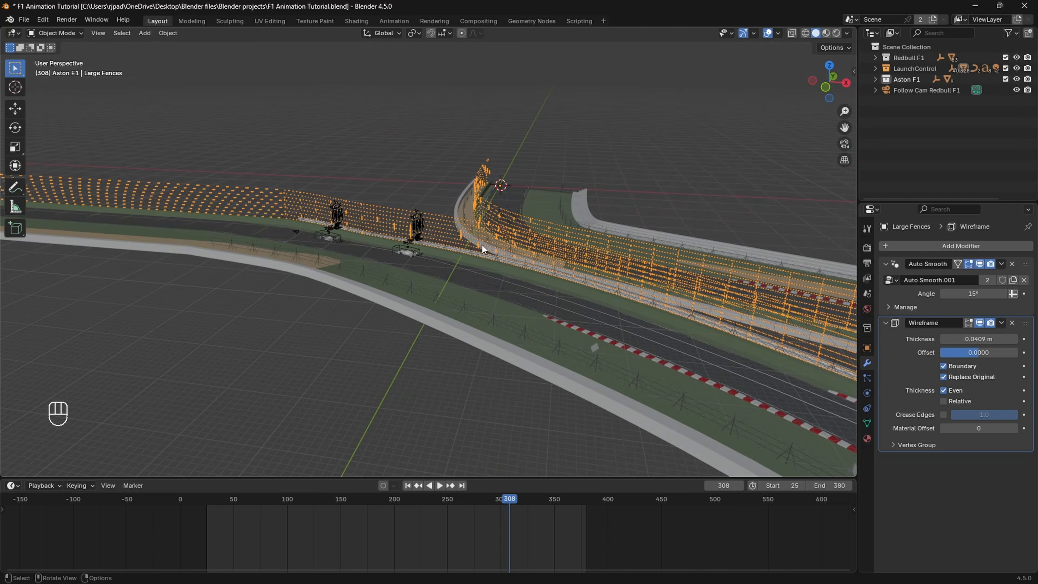
shift+click(519, 292)
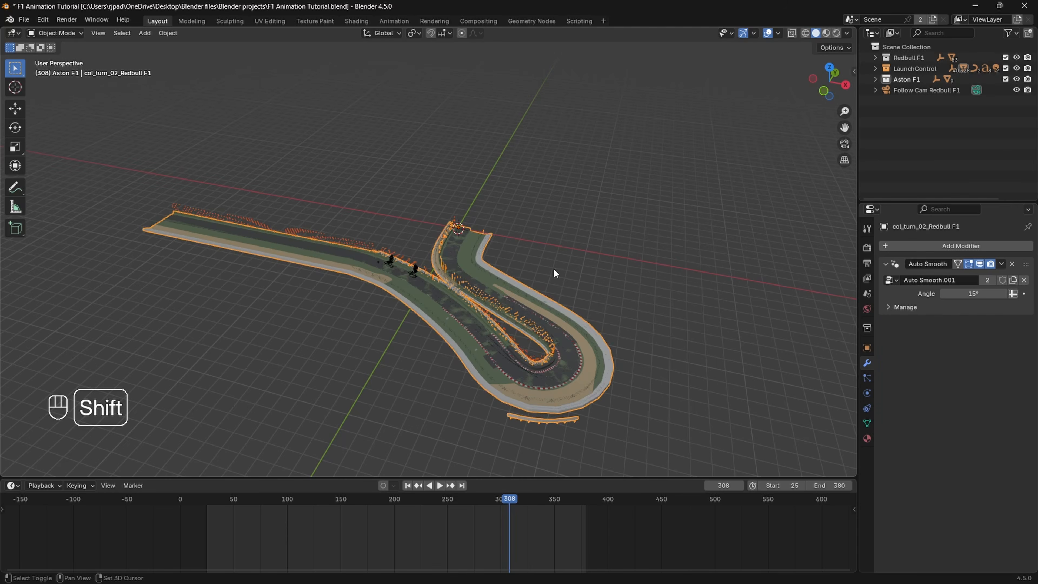
shift+middle_drag(553, 268, 513, 244)
key(alt+d)
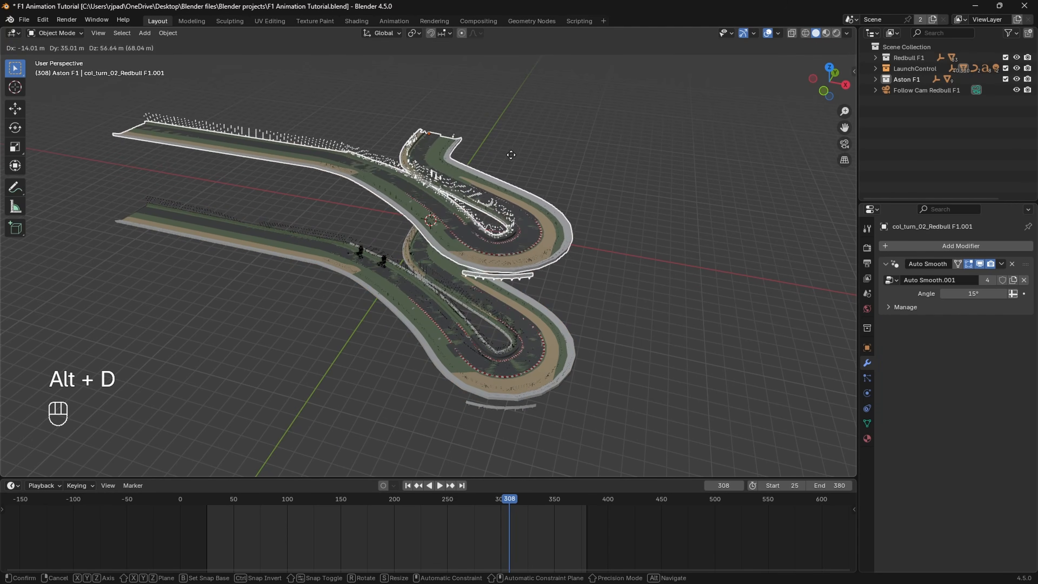
right_click(510, 148)
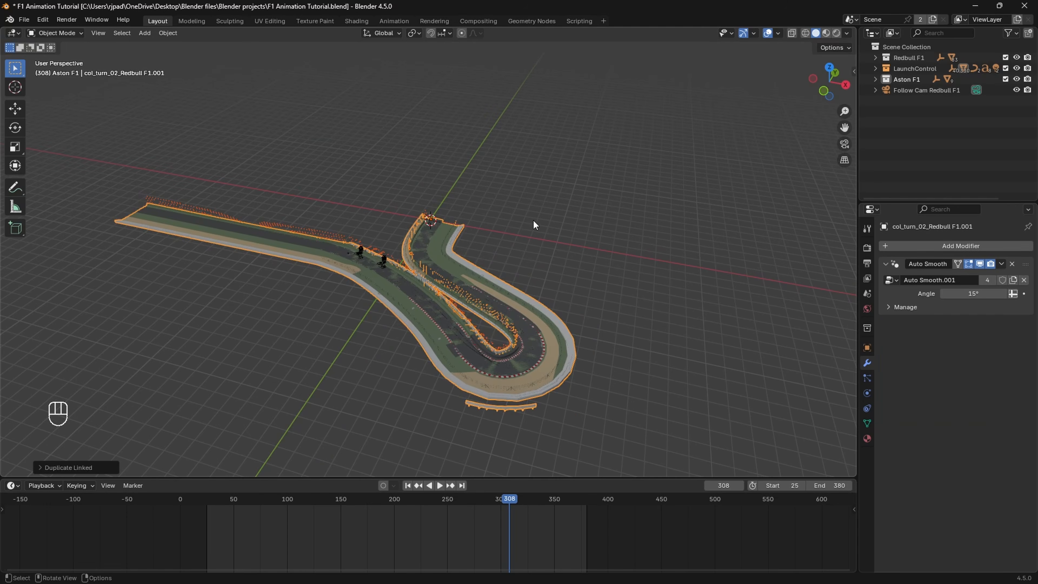
Step: Rotate the duplicated track section 180° around the global Z axis
key(r)
text(z)
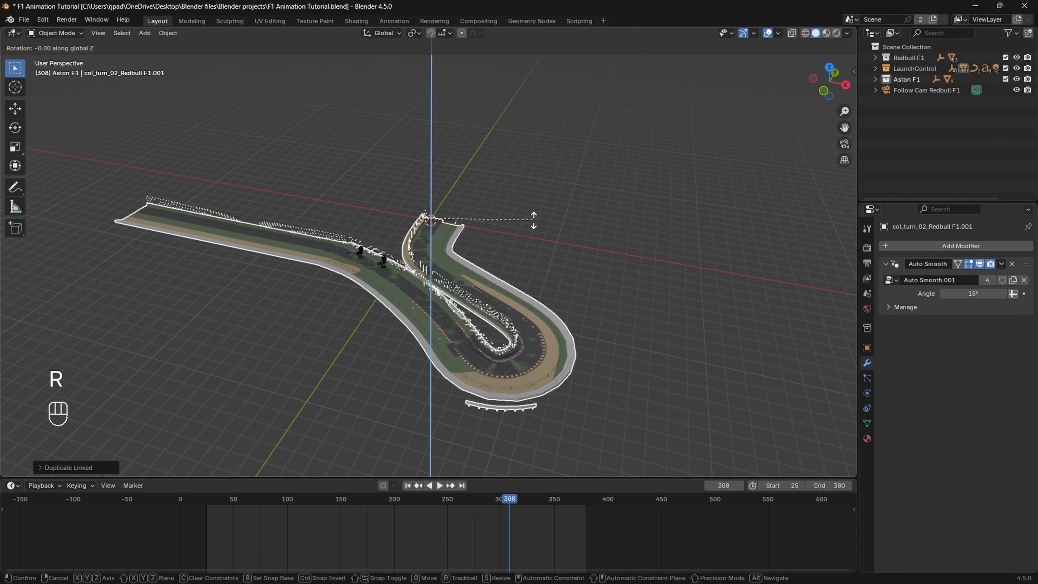
text(180)
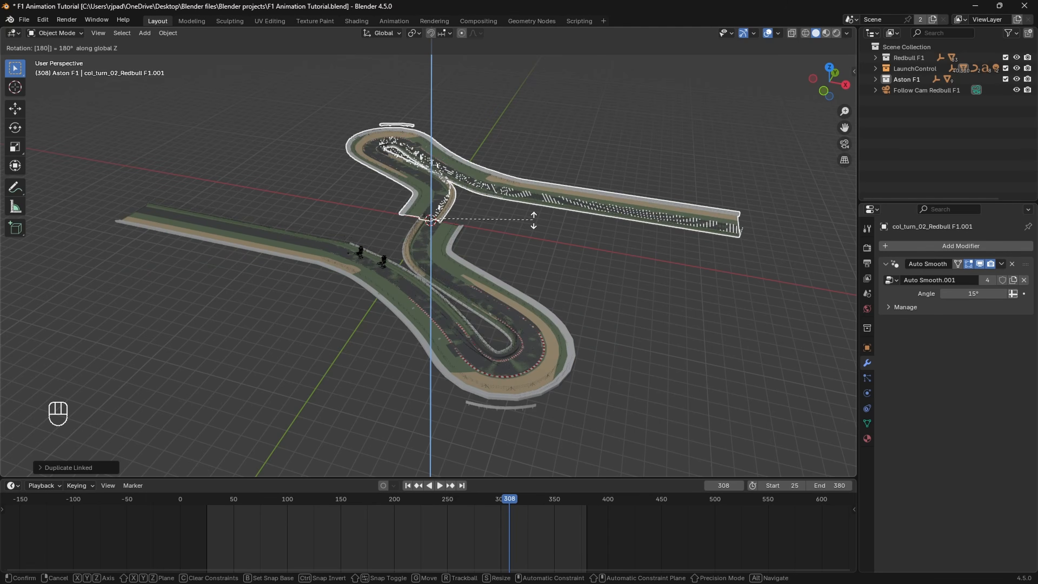
key(Return)
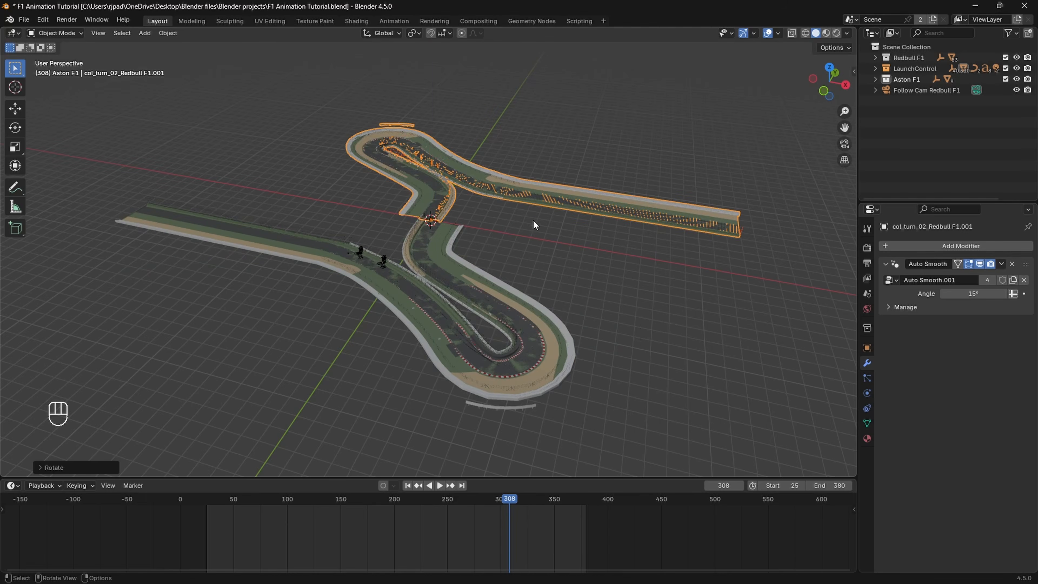
Step: In top view, move the duplicated track about 19 m along X and about -2.56 m along Y to join the original track's end
click(830, 66)
scroll(614, 199, up, 8)
key(g)
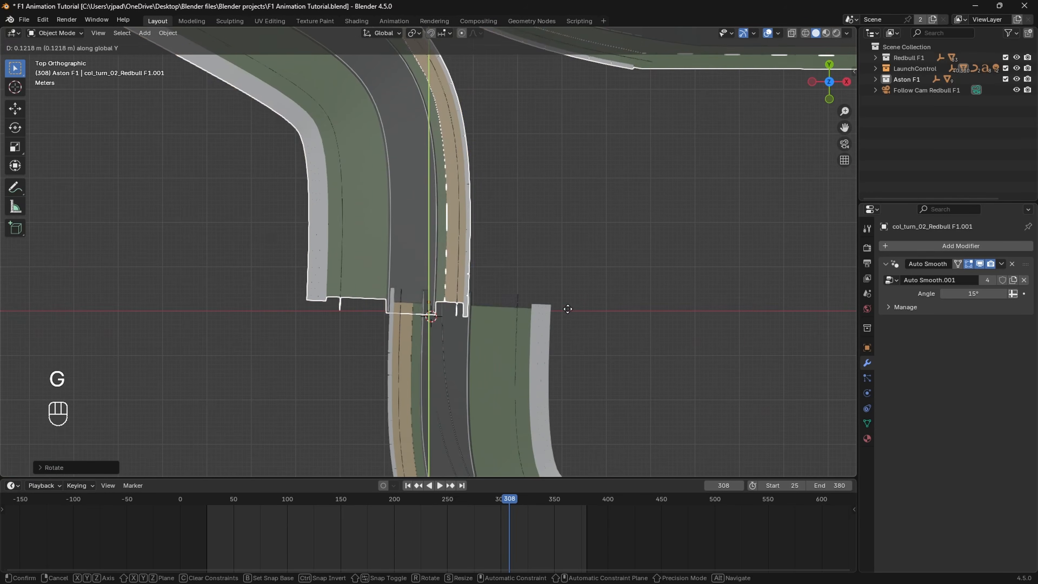
click(642, 312)
key(g)
key(y)
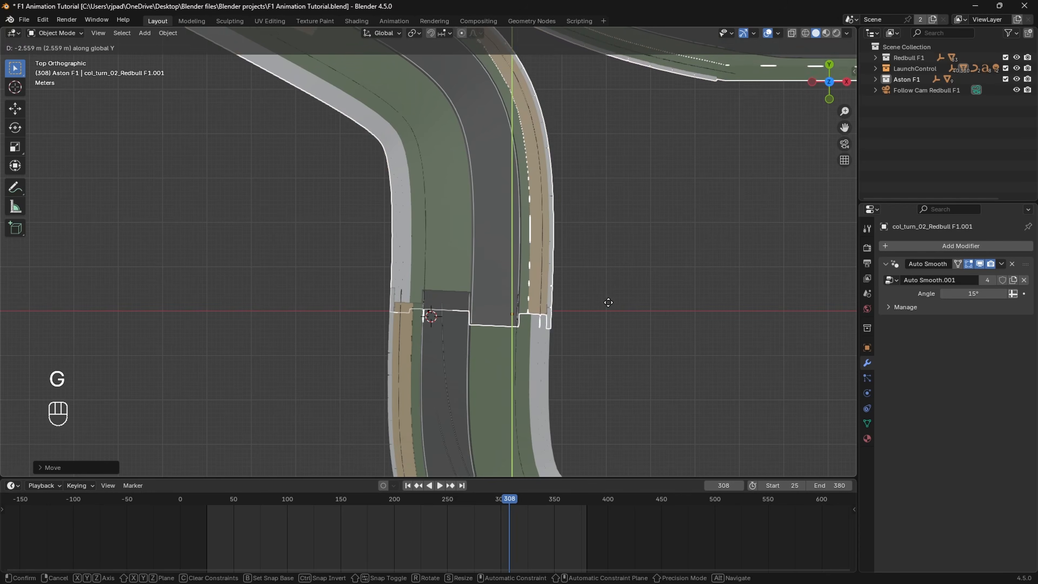
click(608, 302)
middle_drag(610, 302, 521, 243)
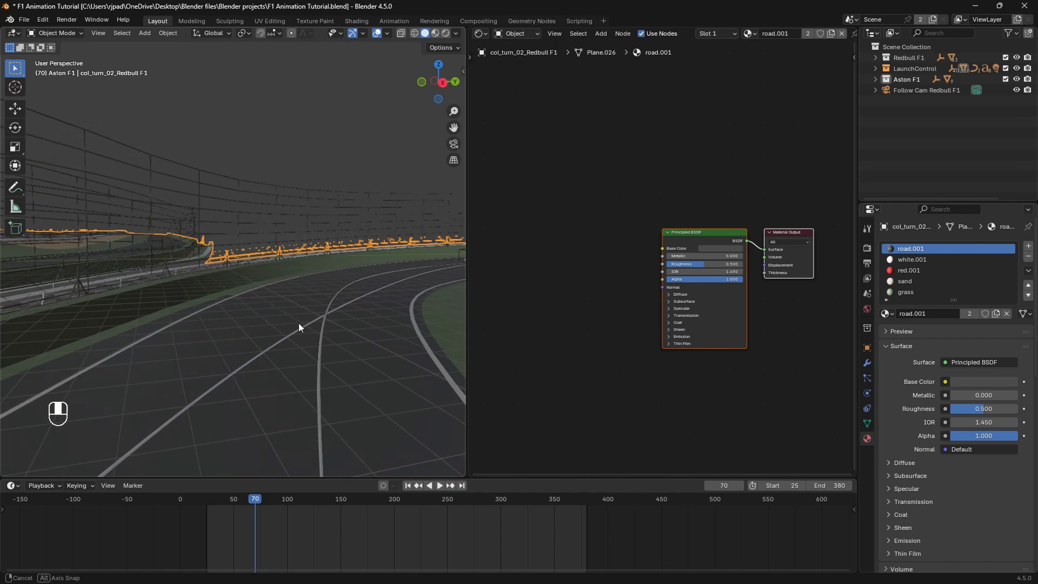
shift+middle_drag(297, 324, 336, 286)
scroll(326, 343, up, 5)
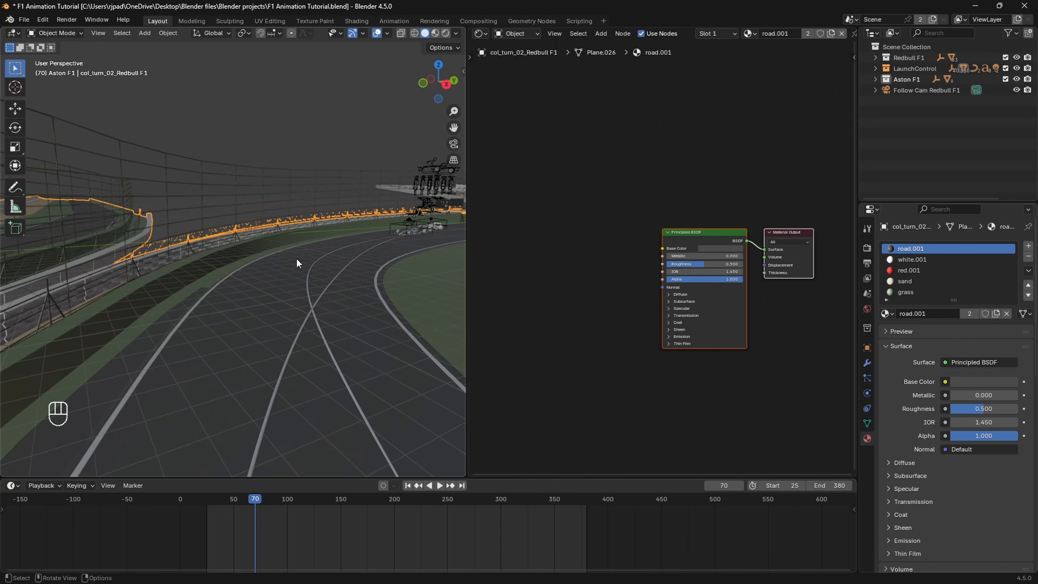
click(25, 20)
shift+middle_drag(430, 210, 301, 243)
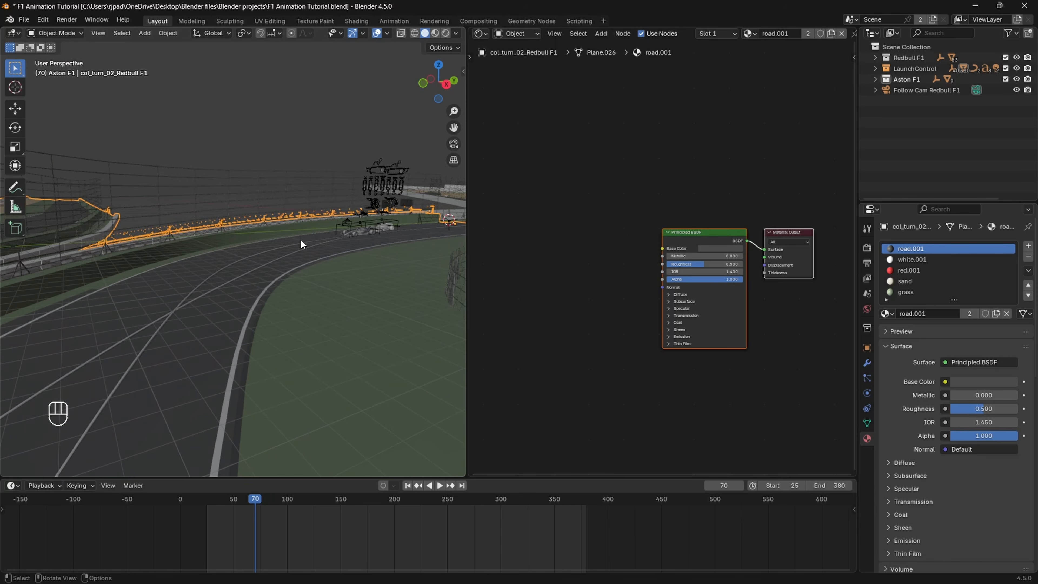
Step: Set the render engine to Cycles and the render device to GPU Compute
click(868, 247)
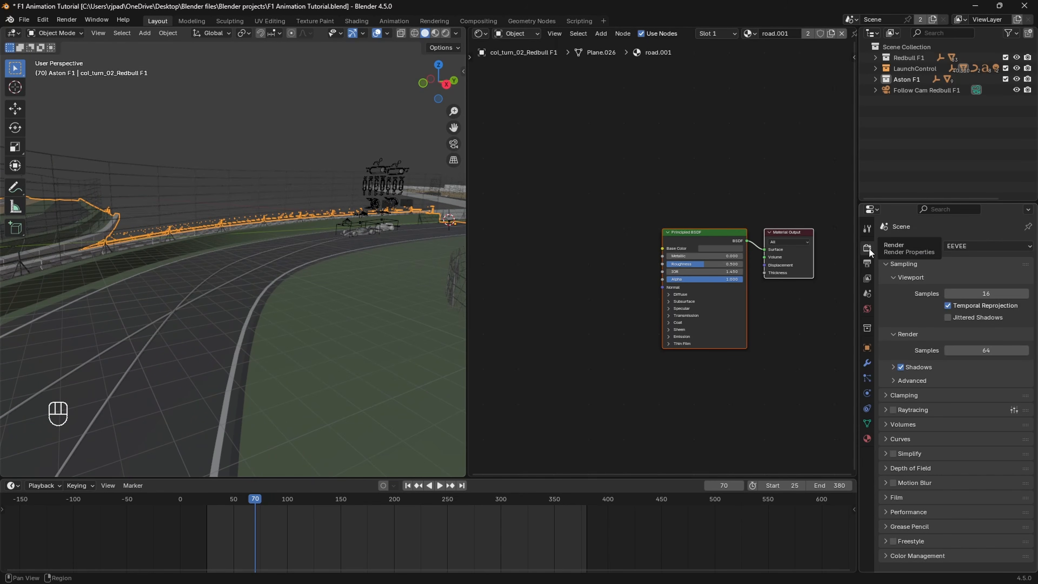
click(964, 247)
click(961, 283)
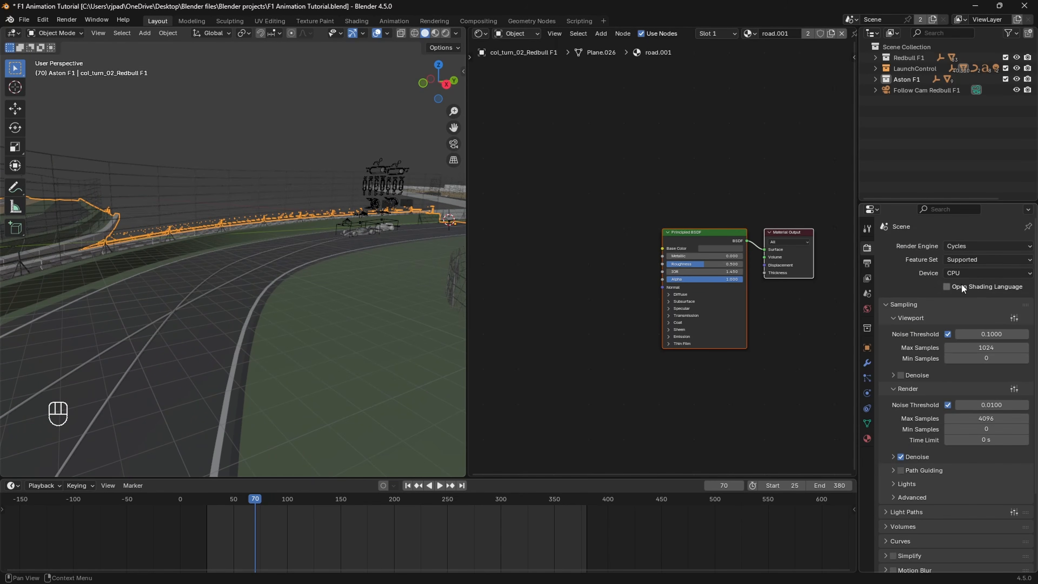
click(966, 274)
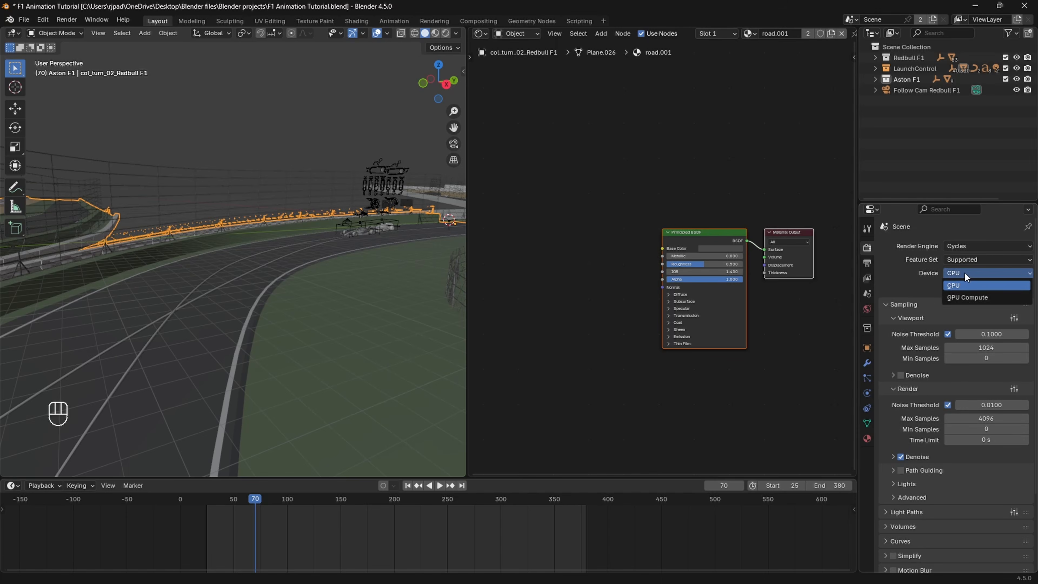
click(966, 298)
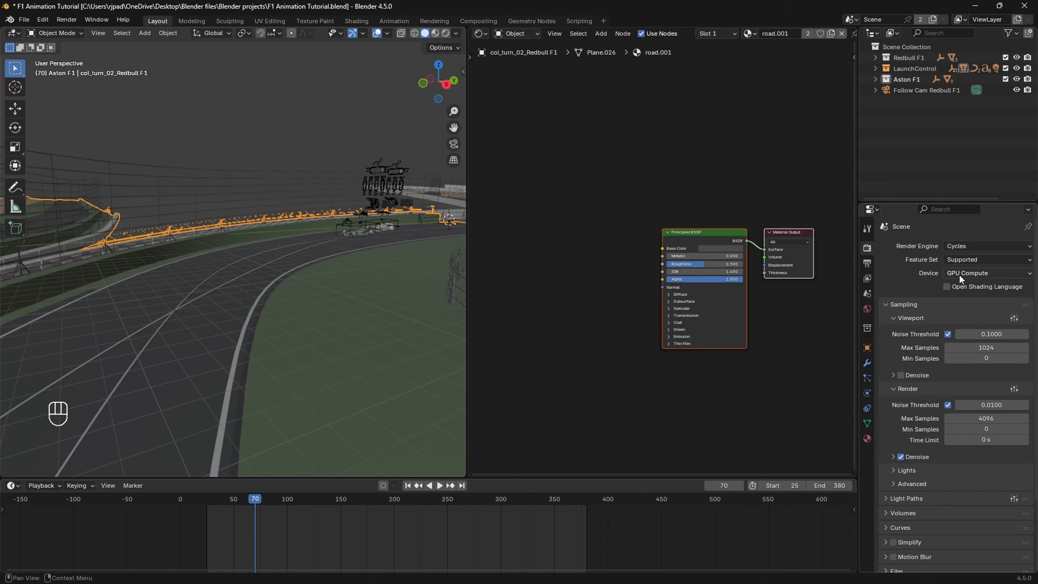
Step: Check which Cycles render devices are enabled in the system preferences, and close the preferences
click(41, 20)
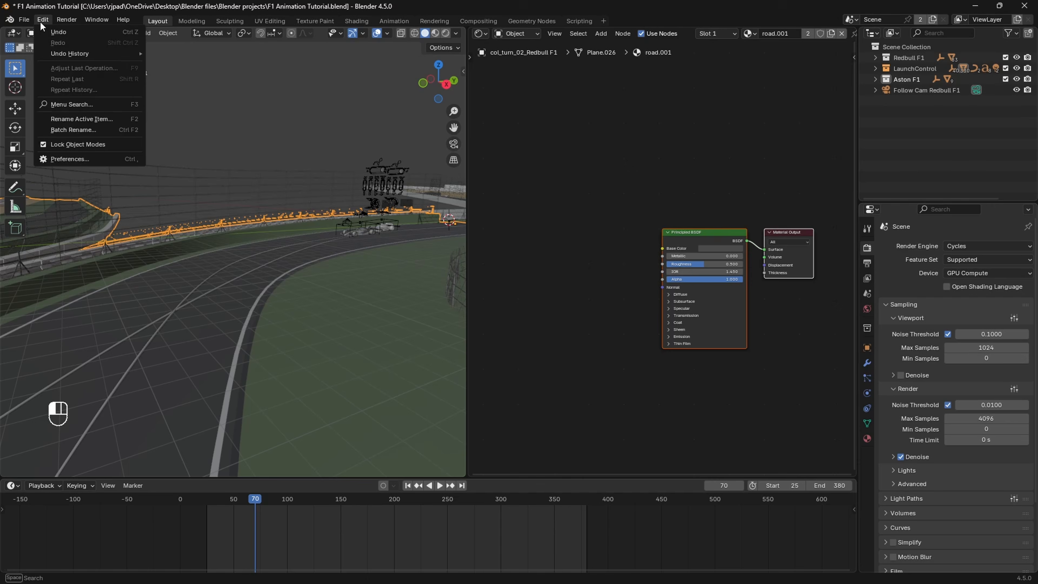
click(68, 159)
click(39, 203)
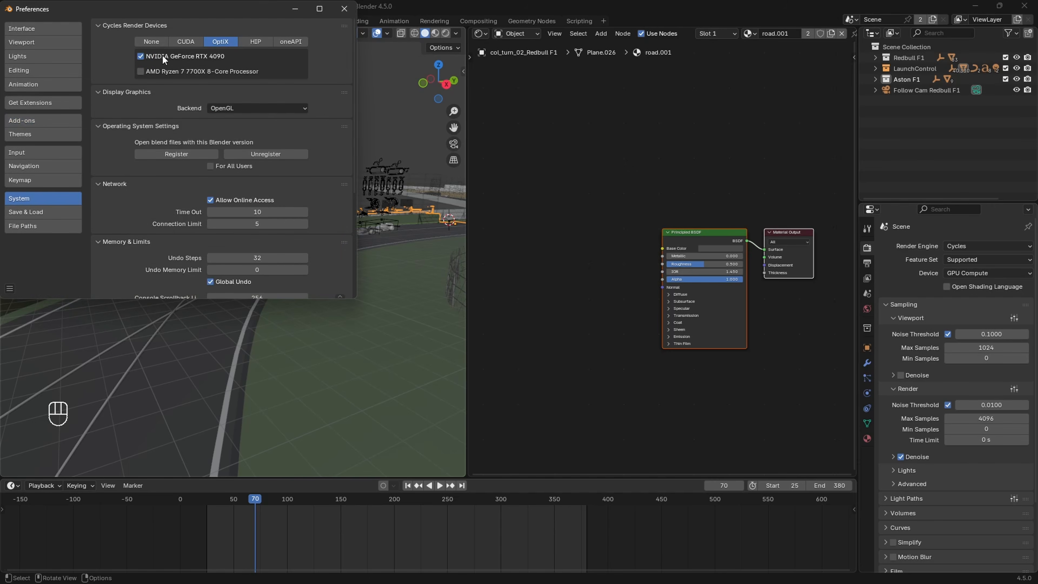
click(345, 9)
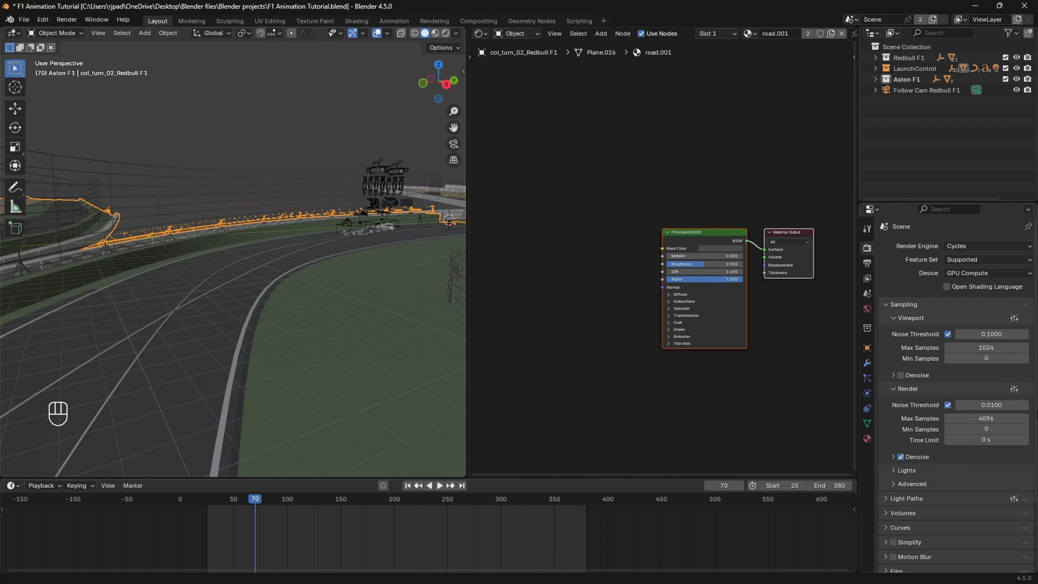
Step: Set the maximum viewport samples to 150 for Cycles
scroll(993, 374, down, 2)
click(981, 325)
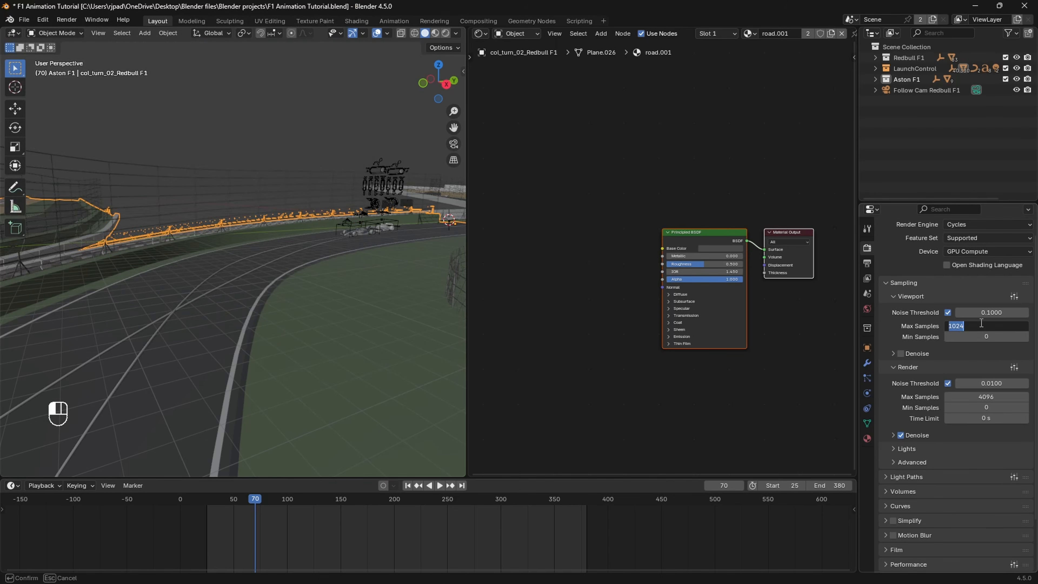
key(Return)
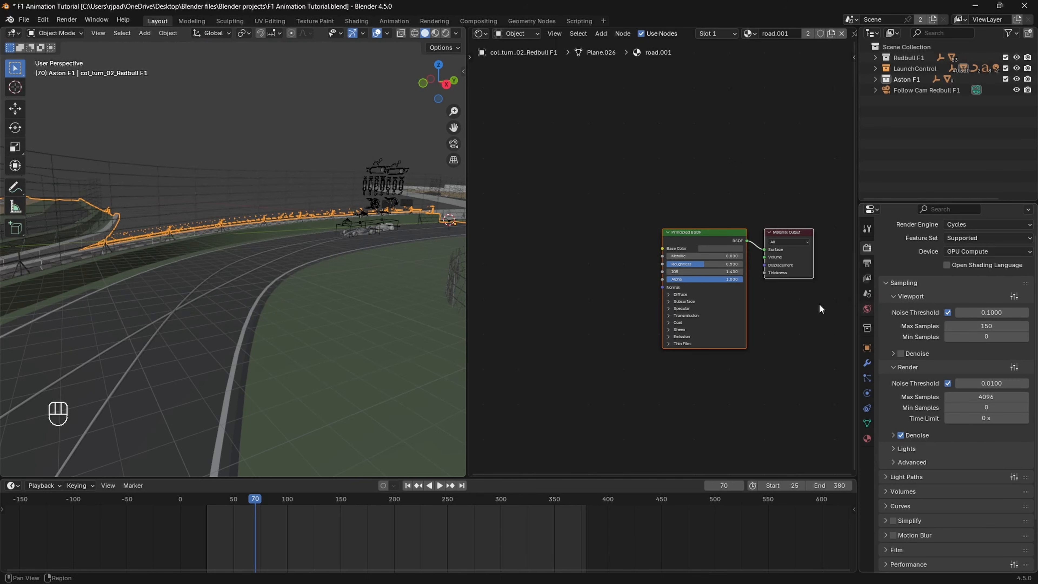
Step: Exclude the Redbull F1 and Aston F1 collections from the view layer
scroll(271, 290, up, 2)
shift+middle_drag(271, 290, 333, 268)
click(1005, 57)
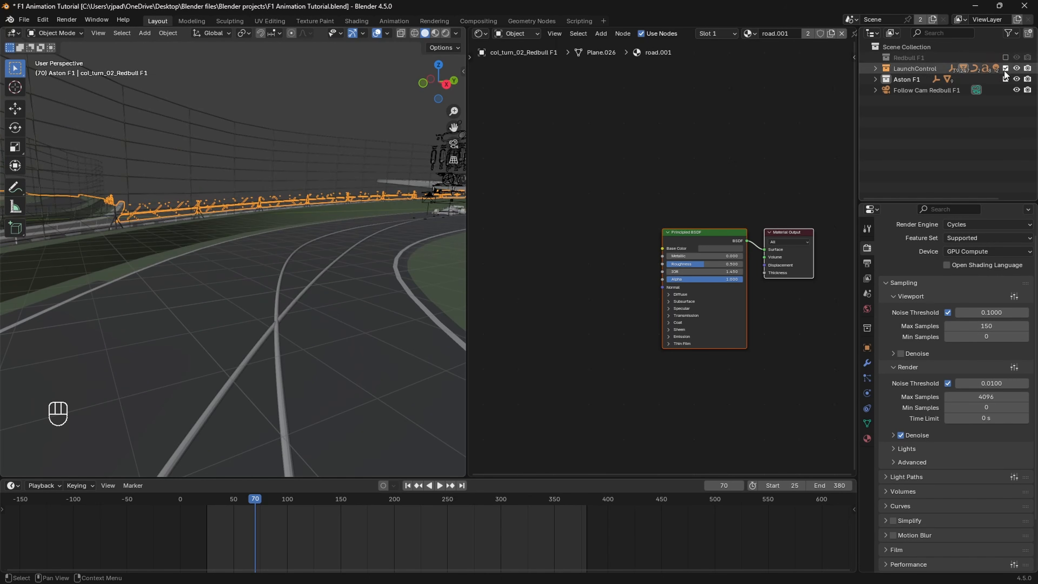
click(1006, 79)
Step: Preview the track and fences in Rendered viewport shading, and return to Solid shading
mouse_move(403, 257)
shift+middle_down()
mouse_move(387, 248)
mouse_move(341, 282)
mouse_move(347, 258)
mouse_move(270, 276)
mouse_move(336, 256)
shift+middle_up()
key(z)
click(337, 166)
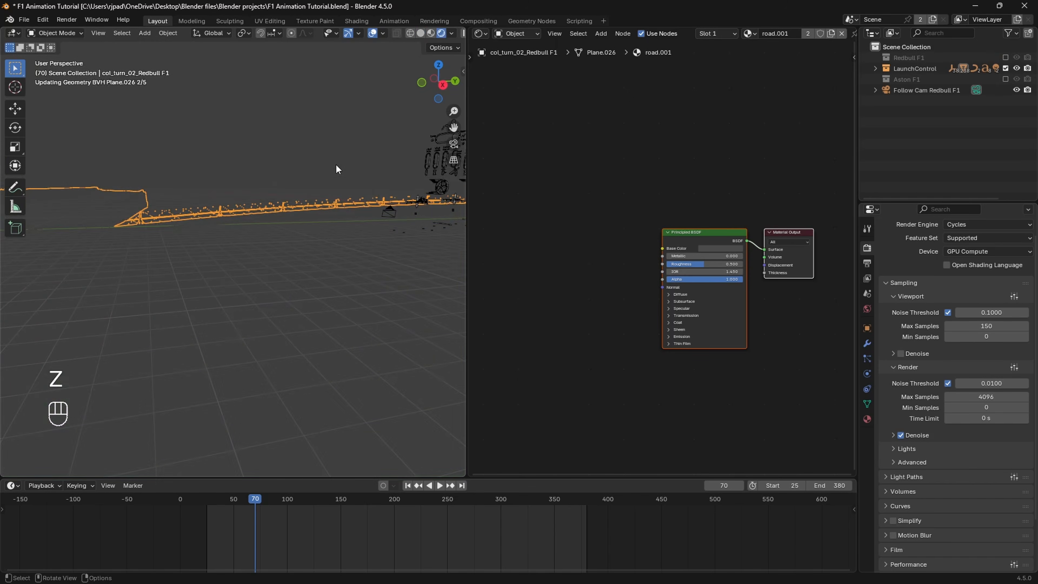
mouse_move(336, 165)
middle_down()
mouse_move(342, 205)
mouse_move(359, 204)
middle_up()
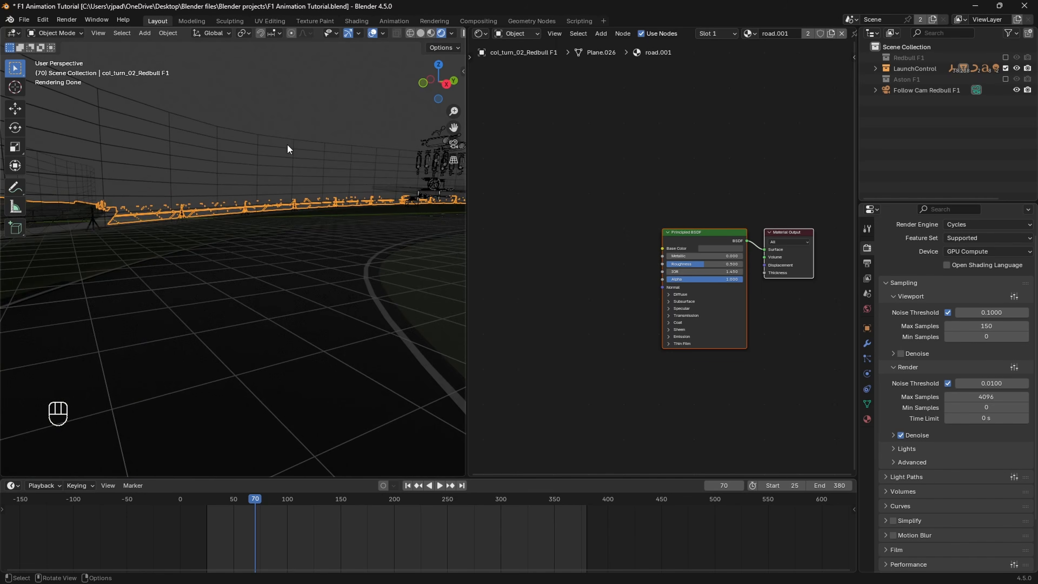
shift+middle_drag(287, 144, 305, 202)
key(z)
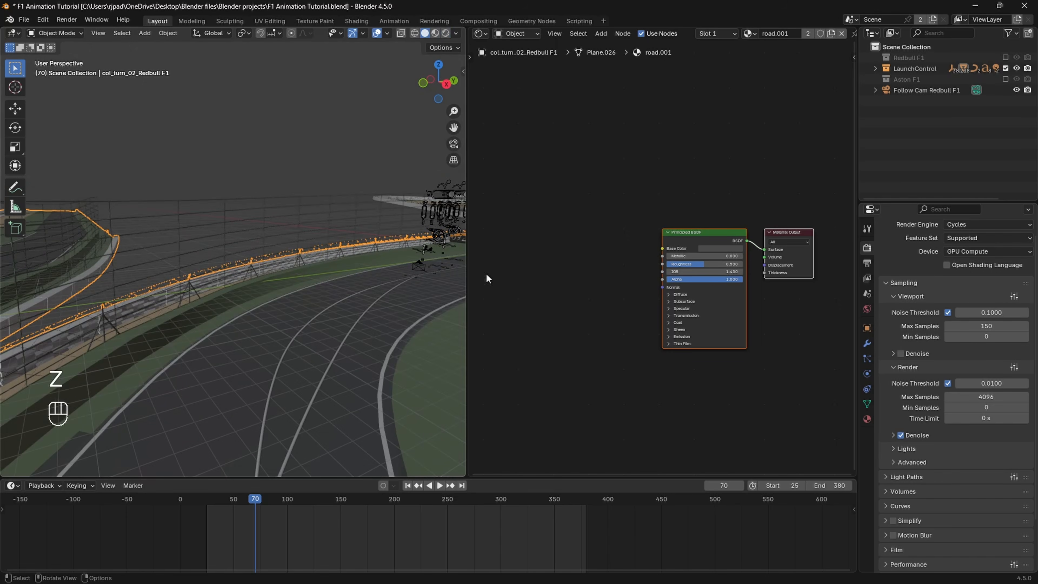
Step: Switch the shader editor from Object to World to show the world background nodes
click(519, 32)
click(523, 70)
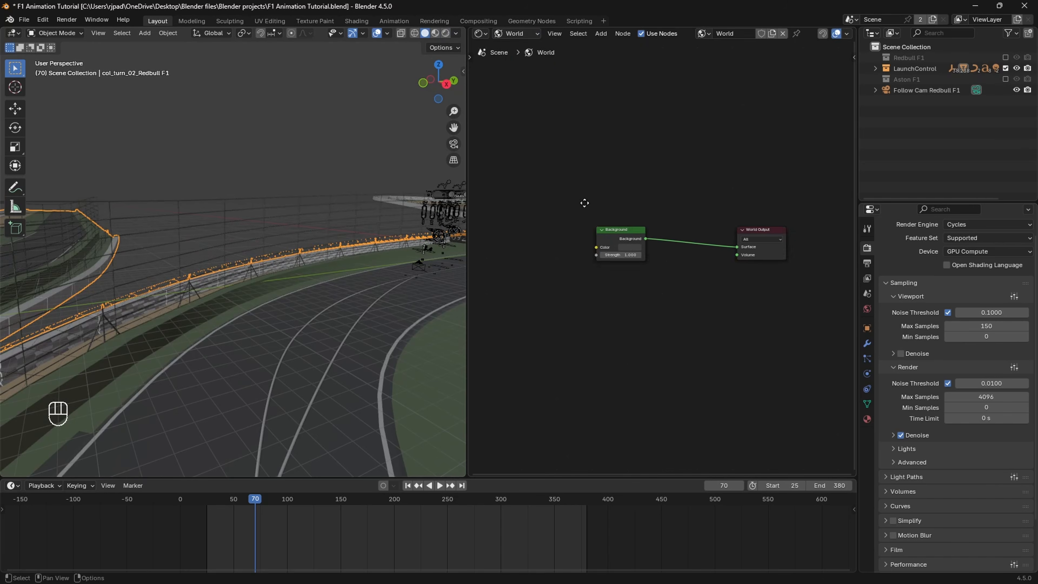
middle_drag(585, 202, 653, 226)
scroll(652, 226, up, 1)
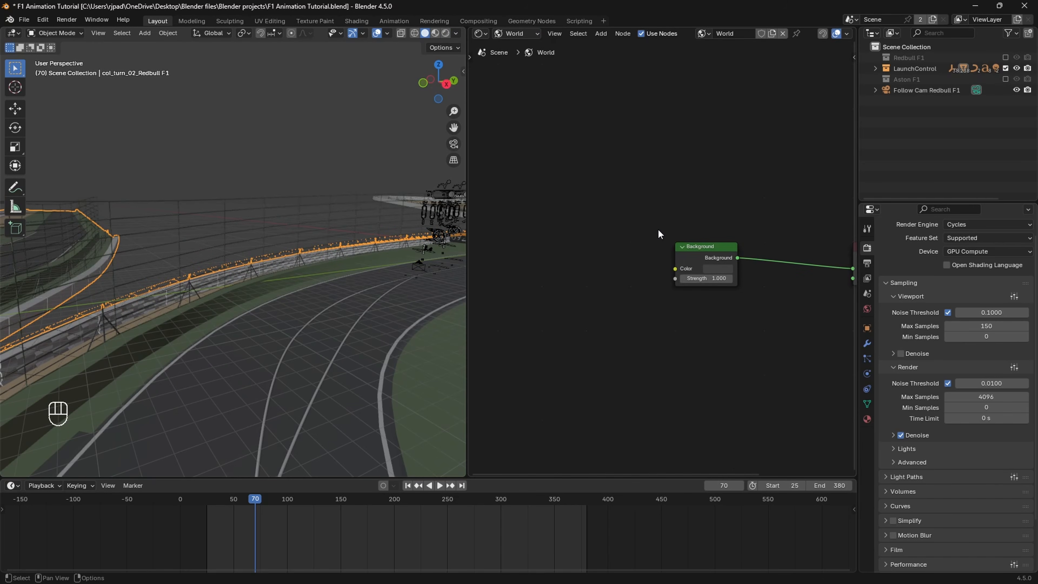
Step: Add an Environment Texture node before the Background node and connect its Color output to the Background Color input
key(shift+a)
click(595, 290)
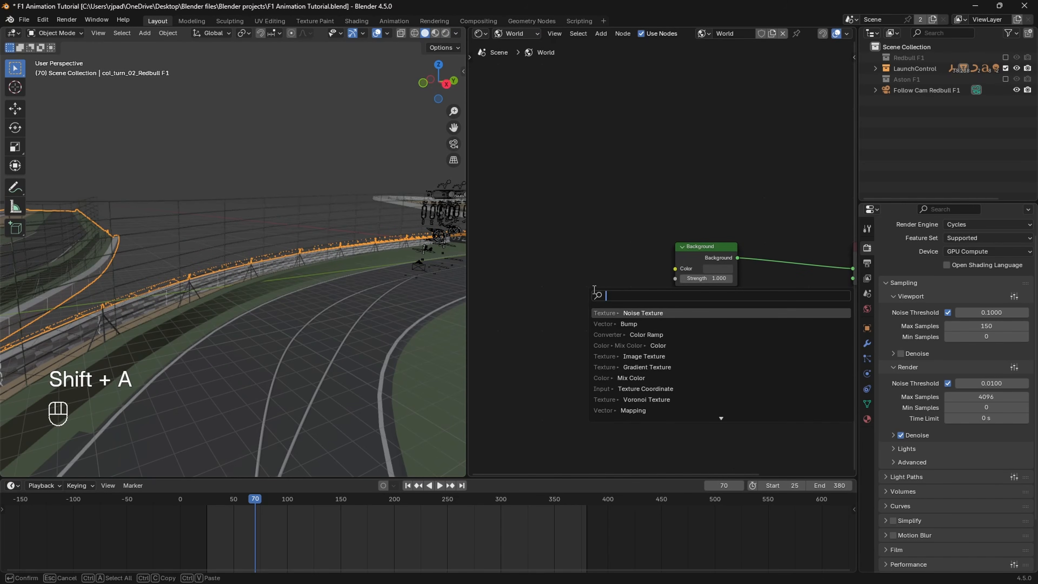
text(en)
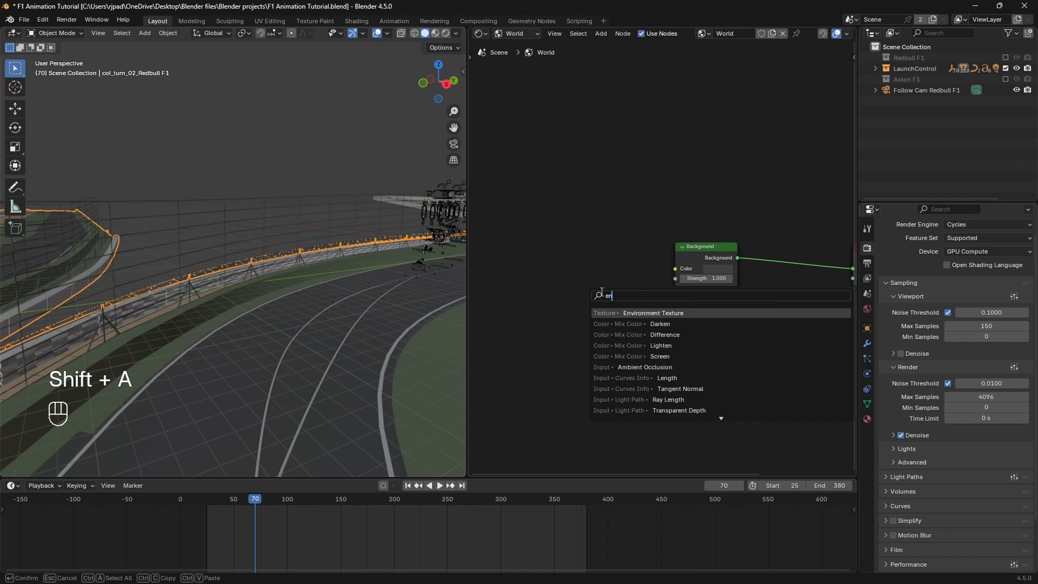
key(Return)
click(631, 302)
drag(633, 287, 670, 270)
scroll(681, 291, up, 2)
Step: Load the shanghai_riverside_4k.exr HDRI from the HDRI folder into the Environment Texture node
click(653, 300)
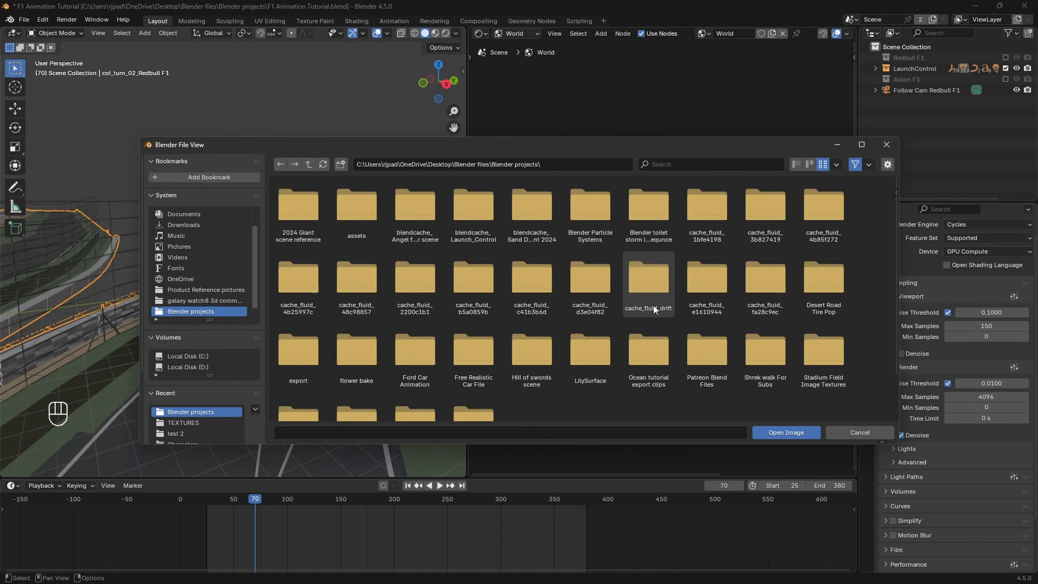
scroll(209, 430, down, 5)
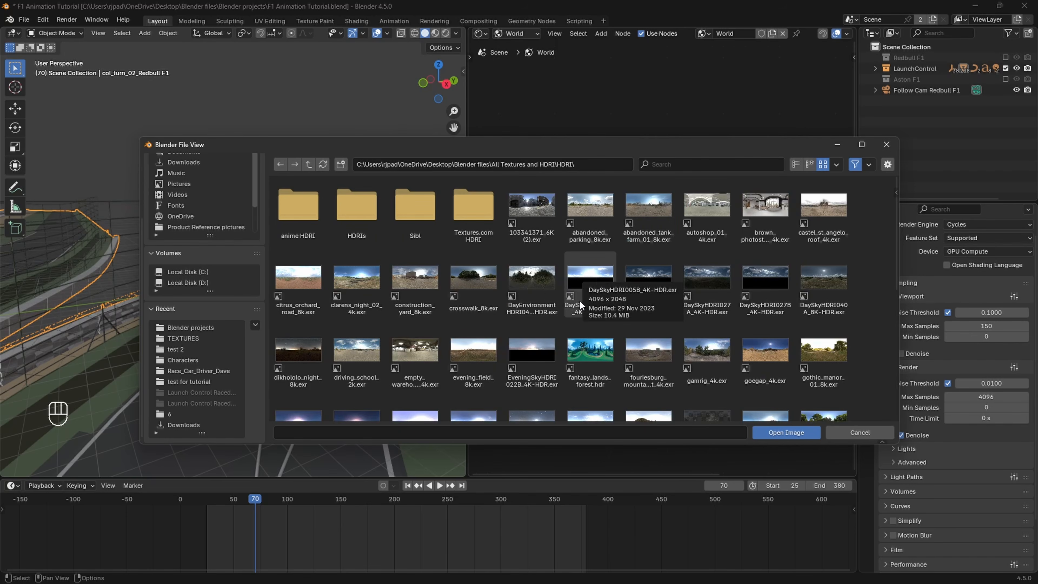
scroll(735, 367, down, 5)
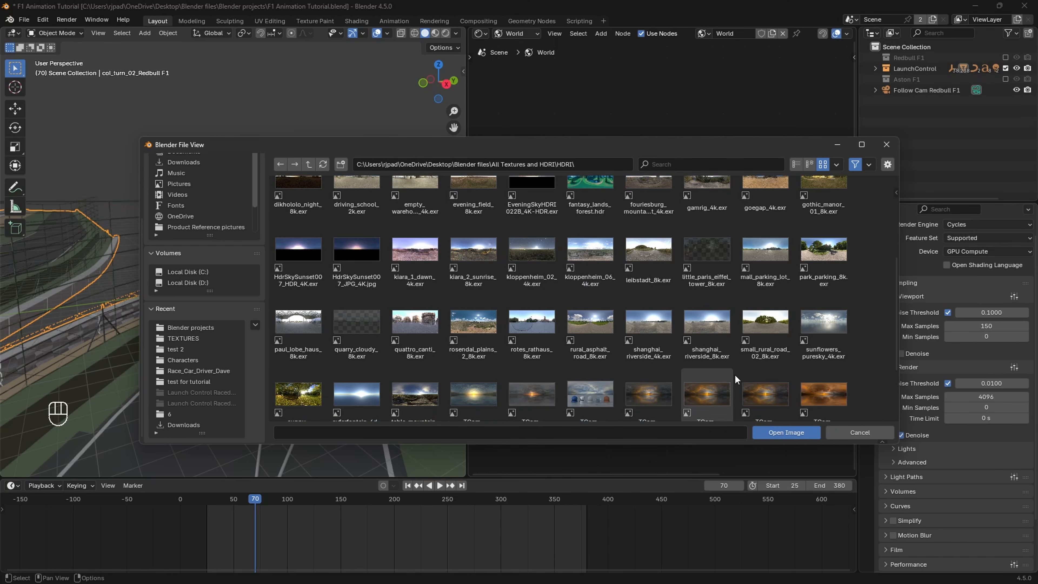
click(664, 350)
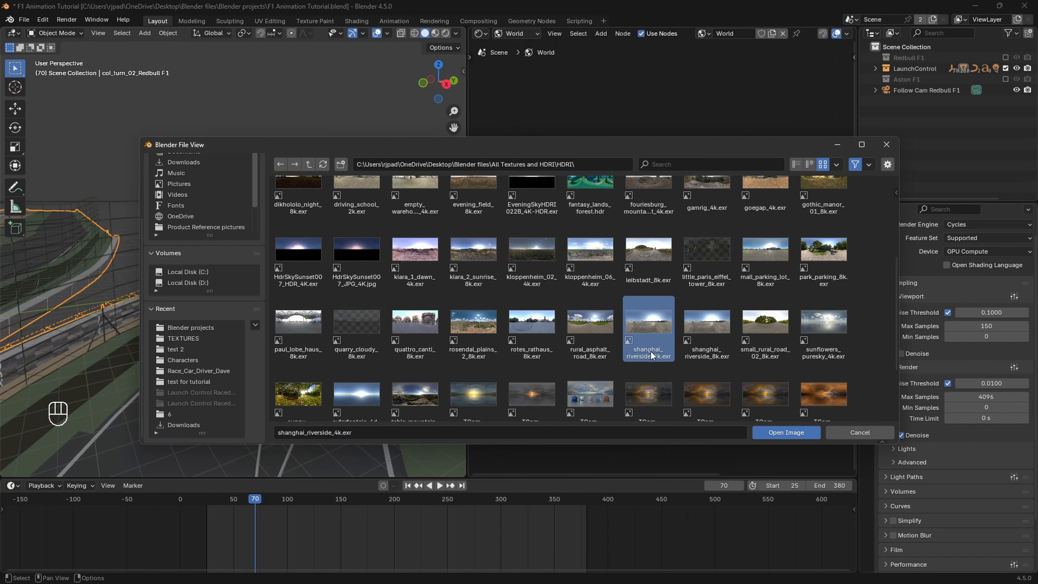
click(784, 435)
shift+middle_drag(418, 373, 360, 314)
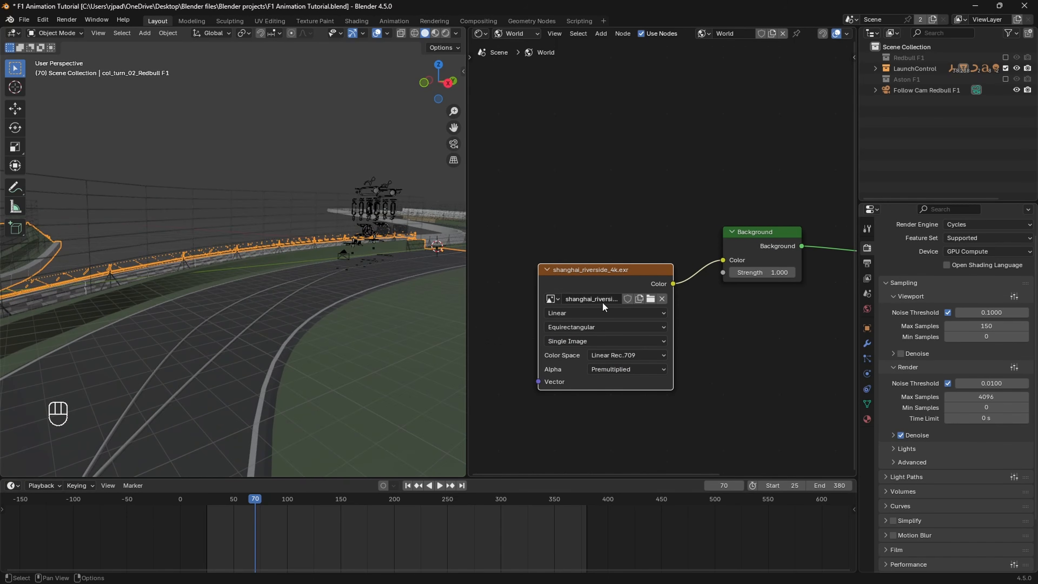
shift+middle_drag(262, 295, 289, 299)
Step: Add linked Mapping and Texture Coordinate nodes to the shanghai_riverside_4k.exr environment texture
click(693, 258)
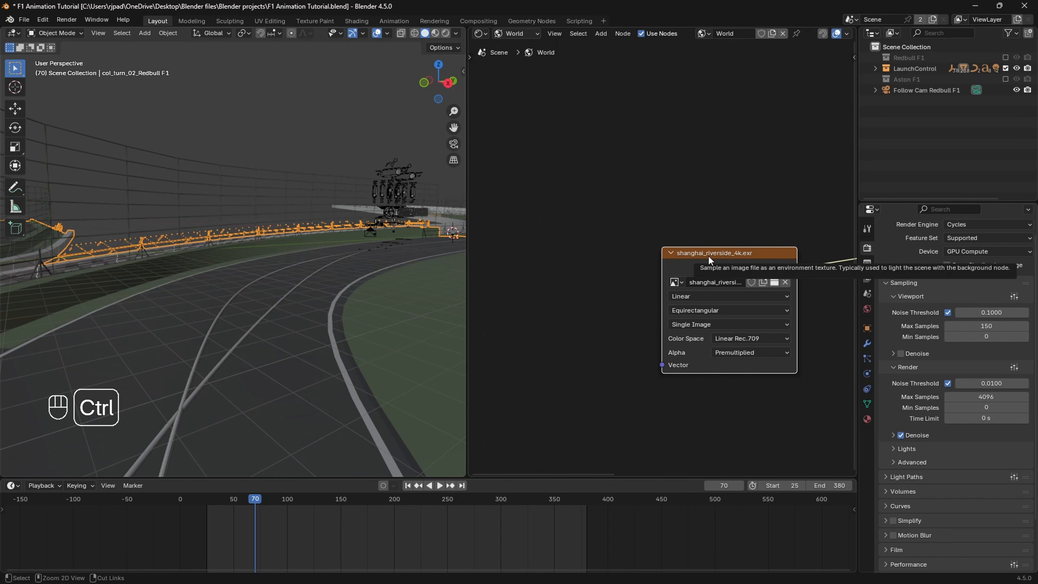
drag(708, 257, 696, 255)
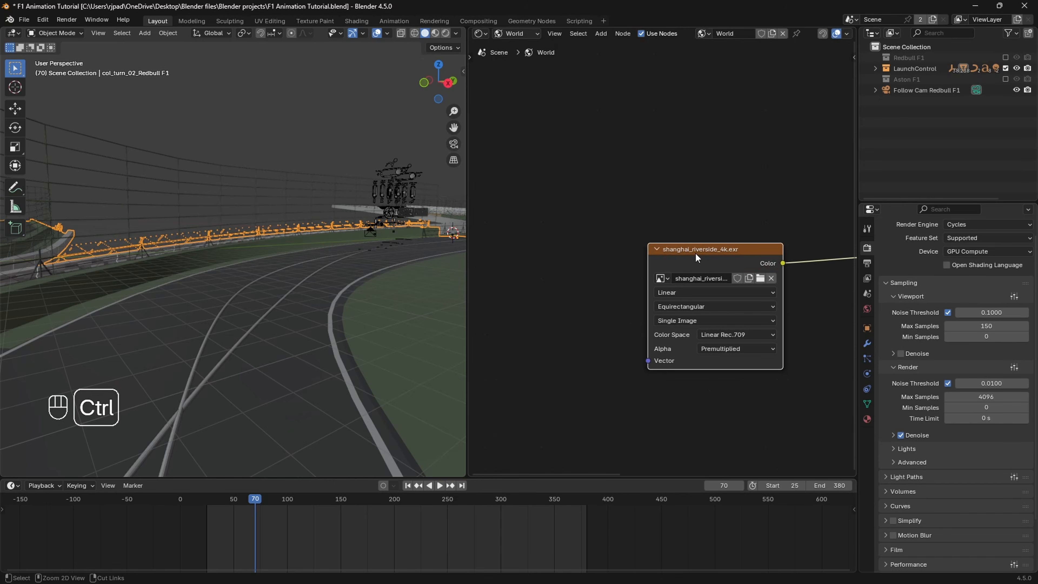
key(ctrl+t)
Step: Switch the viewport to Rendered shading and inspect the track's white edge line under the HDRI lighting
shift+middle_drag(287, 334, 301, 313)
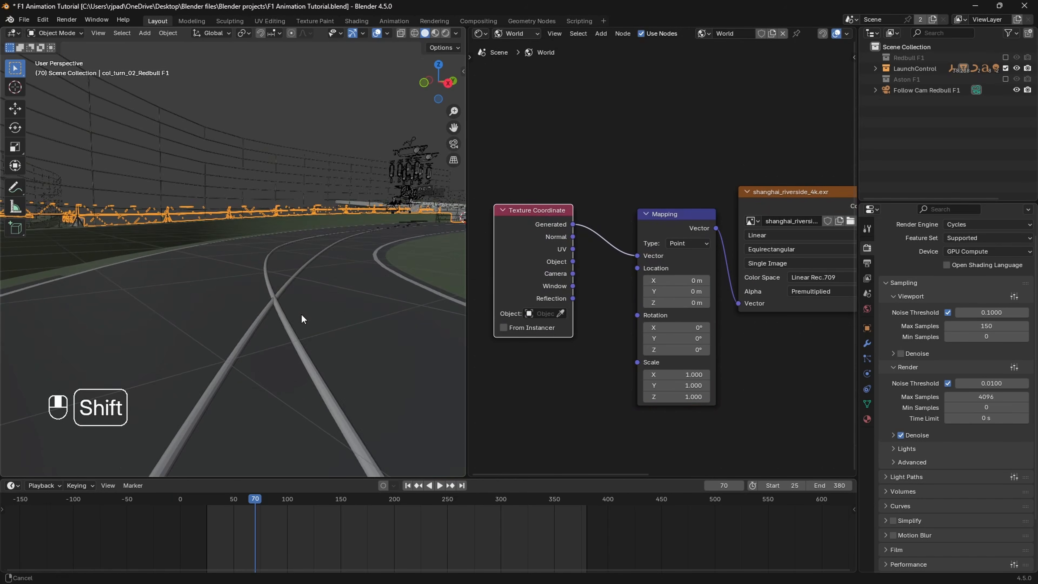
key(z)
click(301, 219)
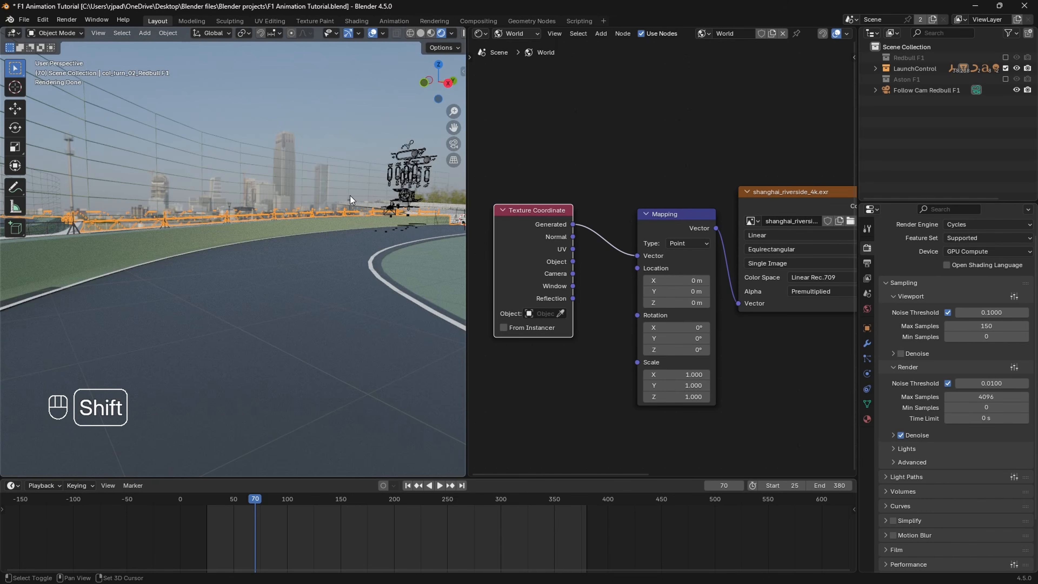
shift+middle_drag(208, 253, 184, 255)
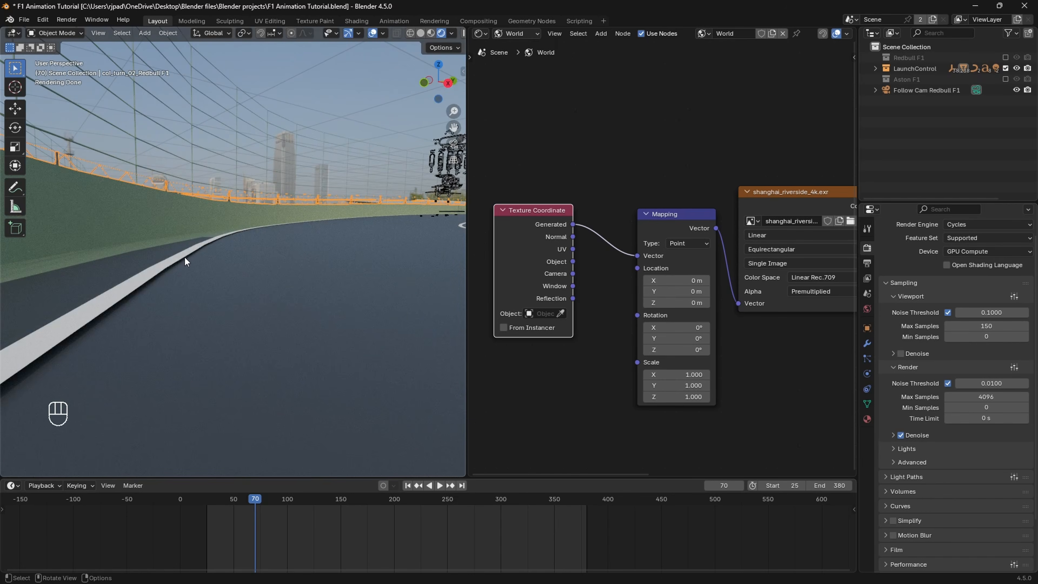
Step: In Edit Mode, select the face loop of the track's white edge line and lower it about 0.034 m along Z
key(Tab)
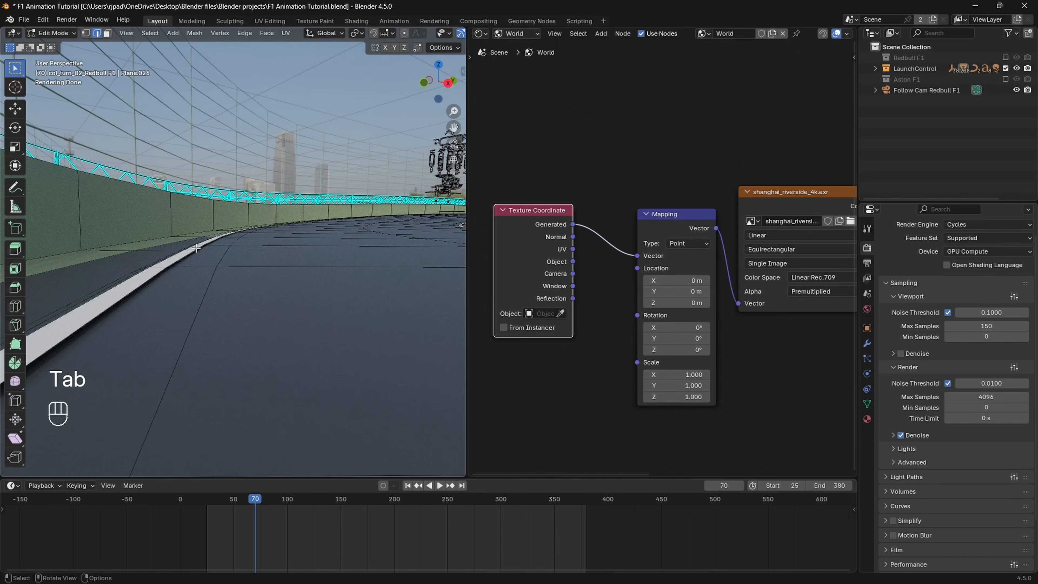
middle_drag(194, 249, 218, 263)
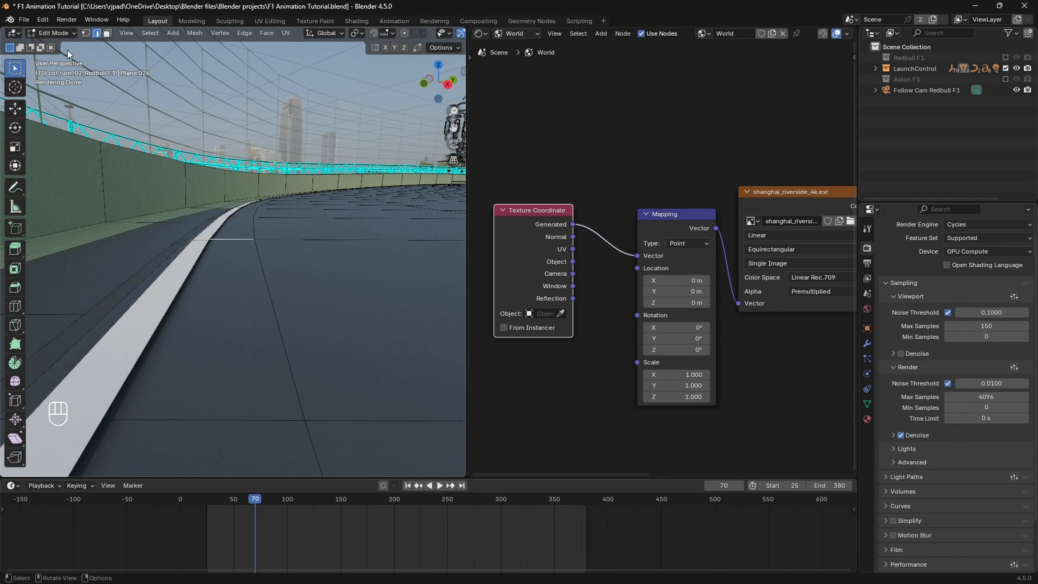
click(108, 35)
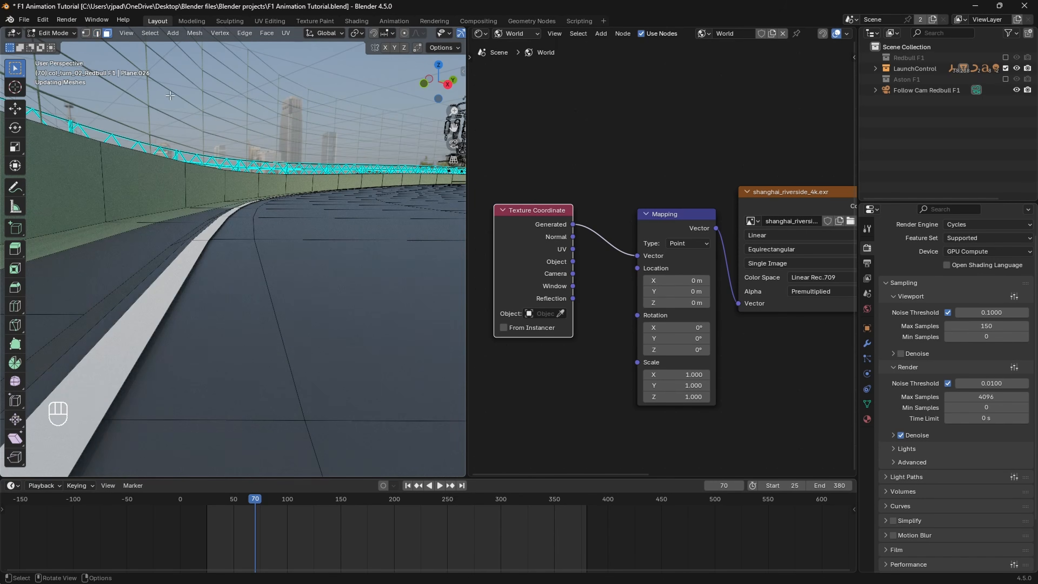
alt+click(201, 240)
shift+middle_drag(225, 245, 225, 240)
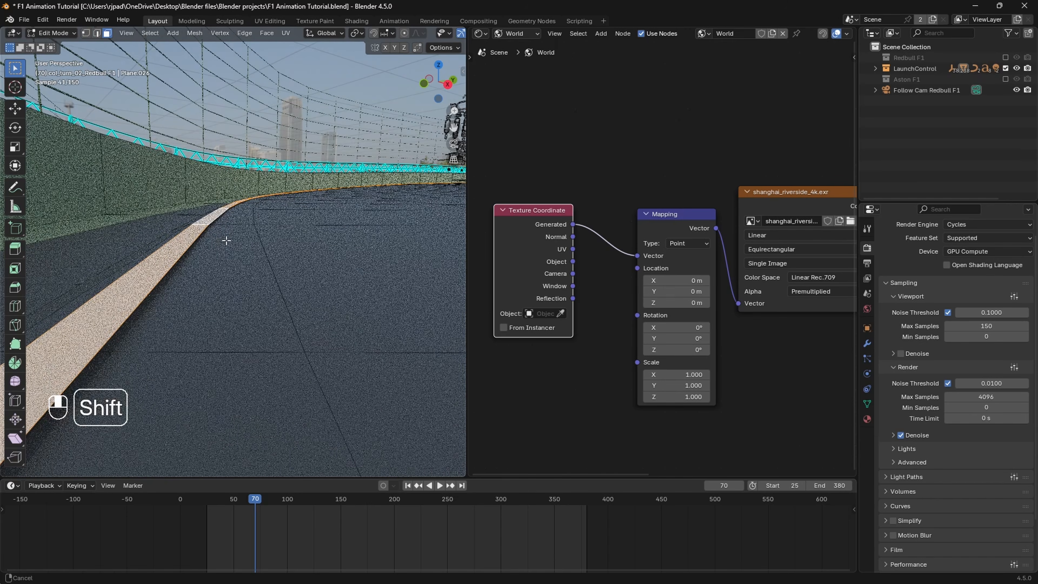
key(g)
key(z)
key(shift)
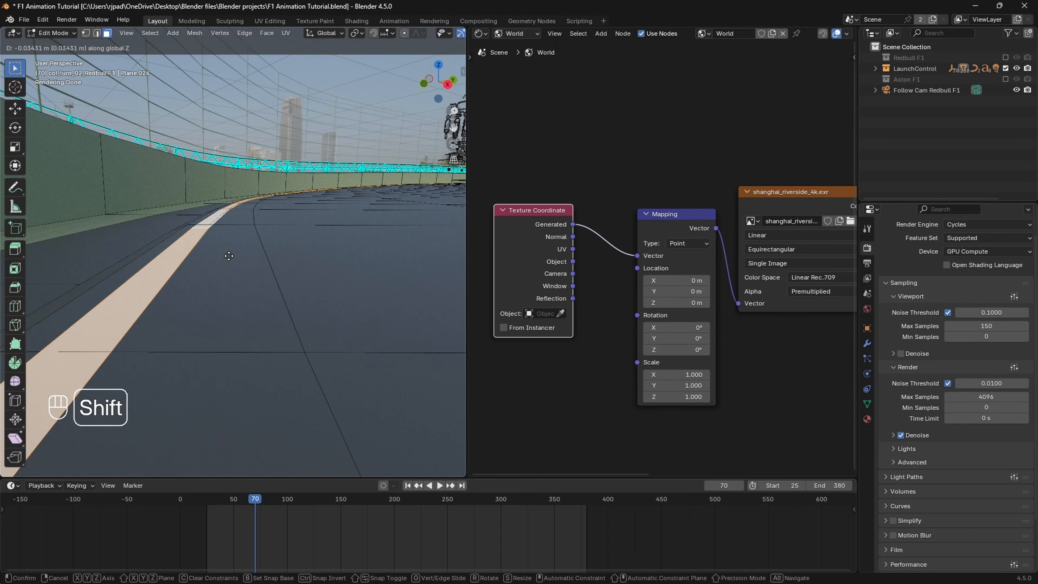
click(229, 257)
key(Tab)
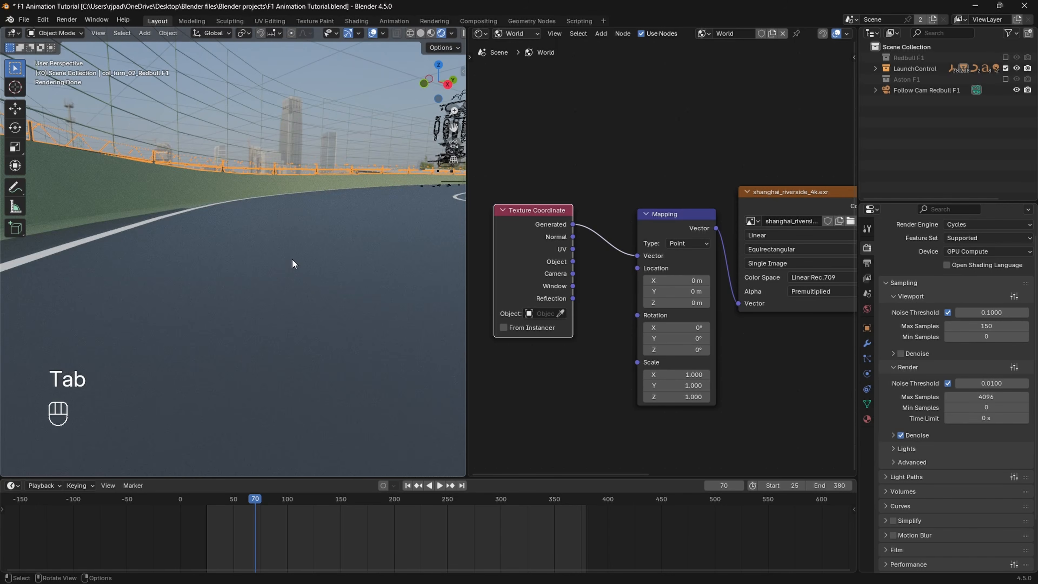
shift+middle_drag(291, 257, 265, 267)
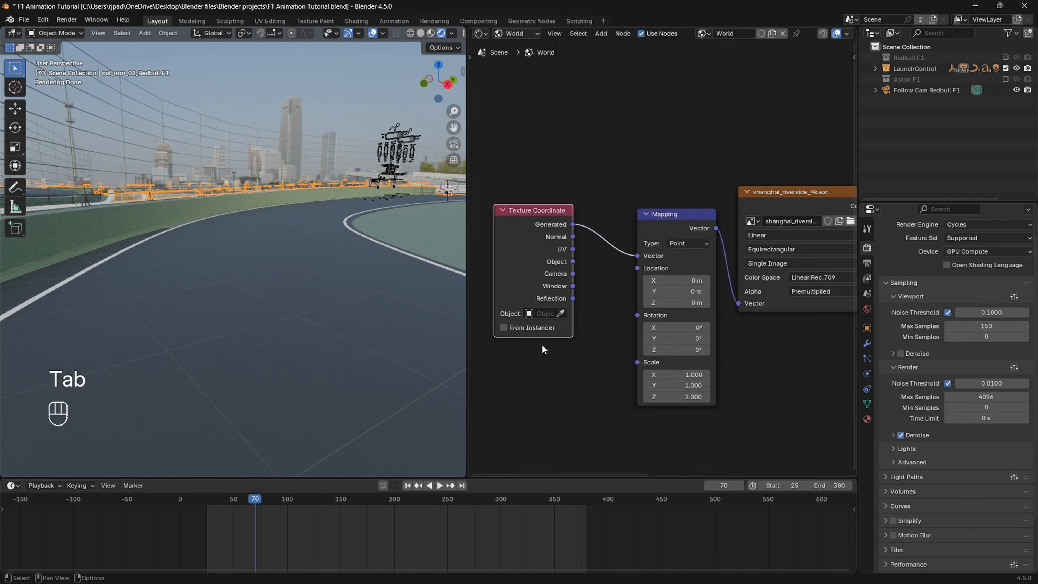
Step: Display the track's material properties and switch the shader editor from World to Object to show the road.001 nodes
click(867, 419)
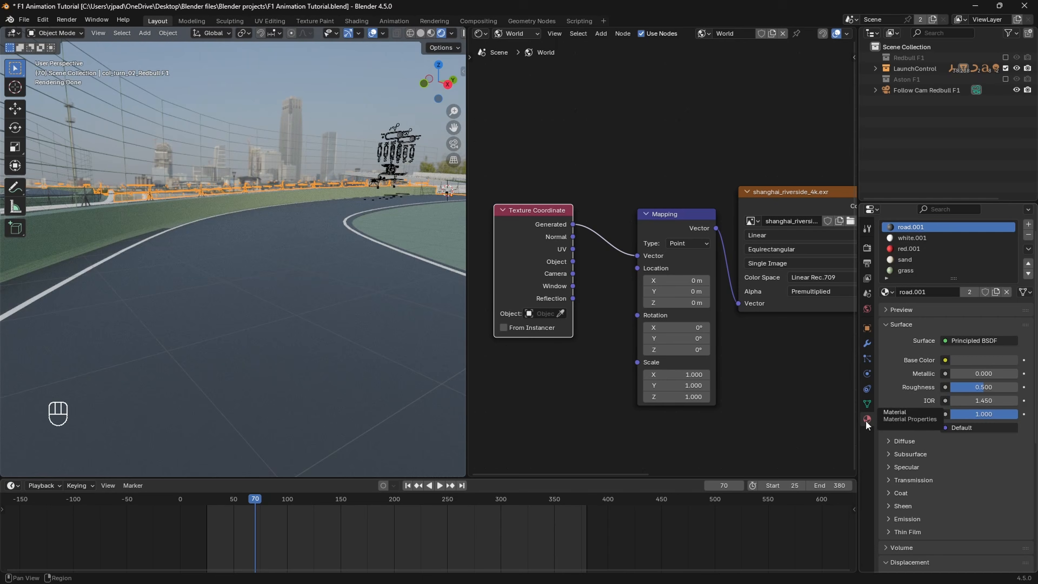
click(517, 33)
click(517, 60)
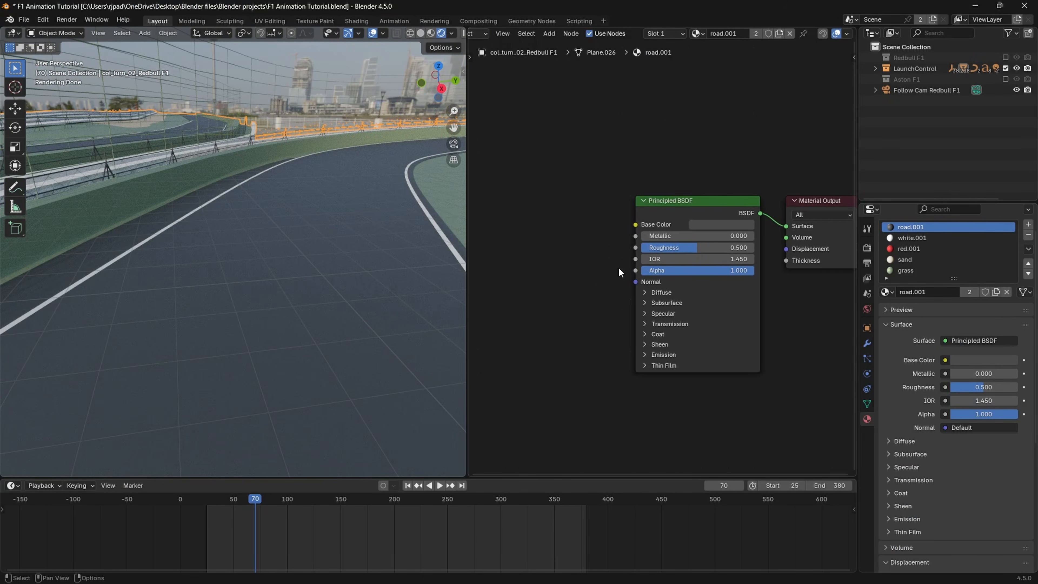
middle_drag(590, 263, 623, 264)
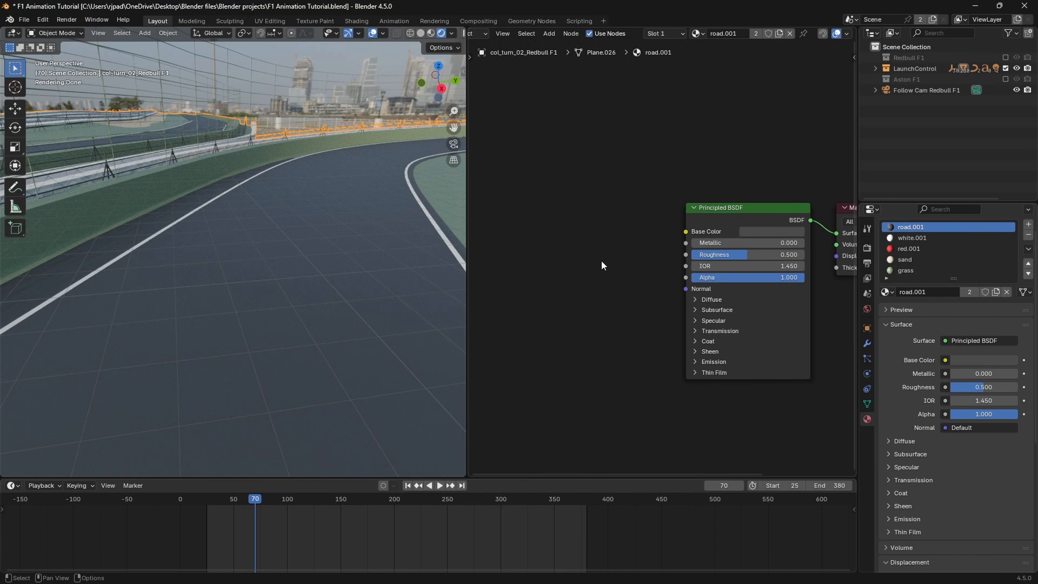
Step: Add a Bump node to the road.001 material and connect its Normal output to the Principled BSDF Normal input
key(shift+a)
click(545, 258)
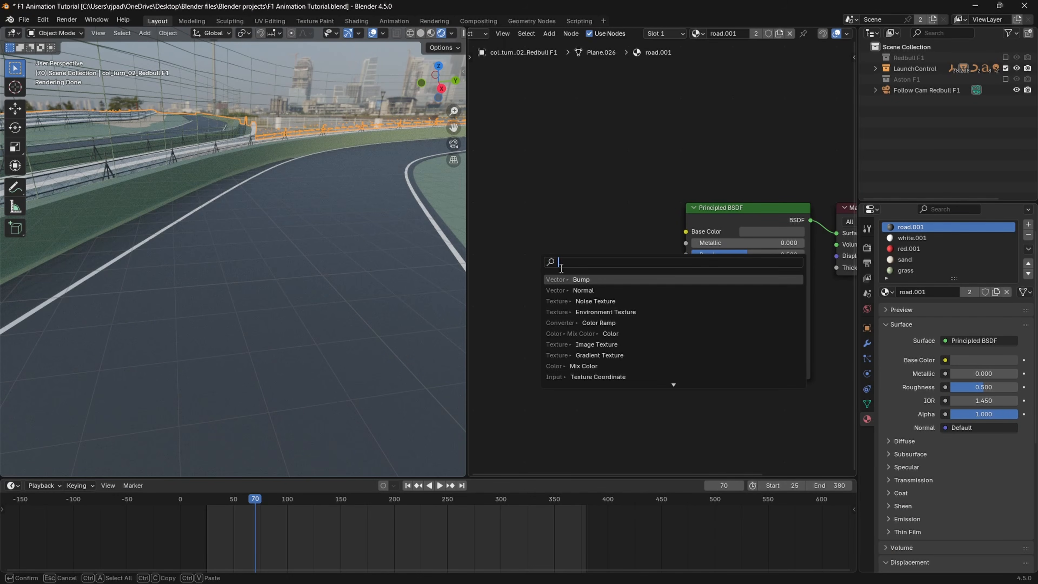
text(bum)
click(577, 279)
click(604, 278)
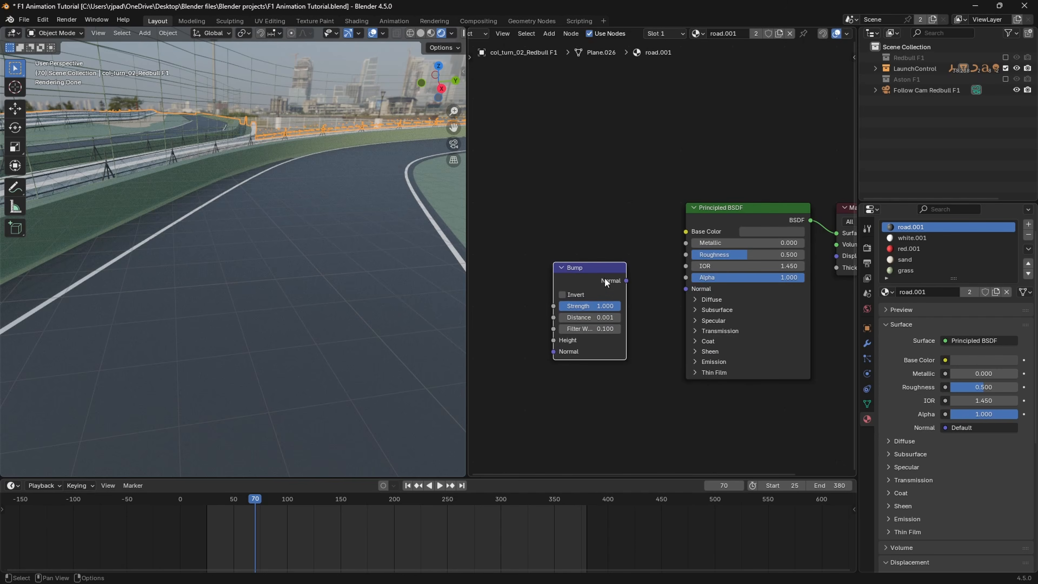
drag(626, 283, 686, 289)
scroll(670, 254, down, 3)
middle_drag(624, 346, 679, 317)
scroll(593, 302, up, 2)
middle_drag(575, 301, 632, 308)
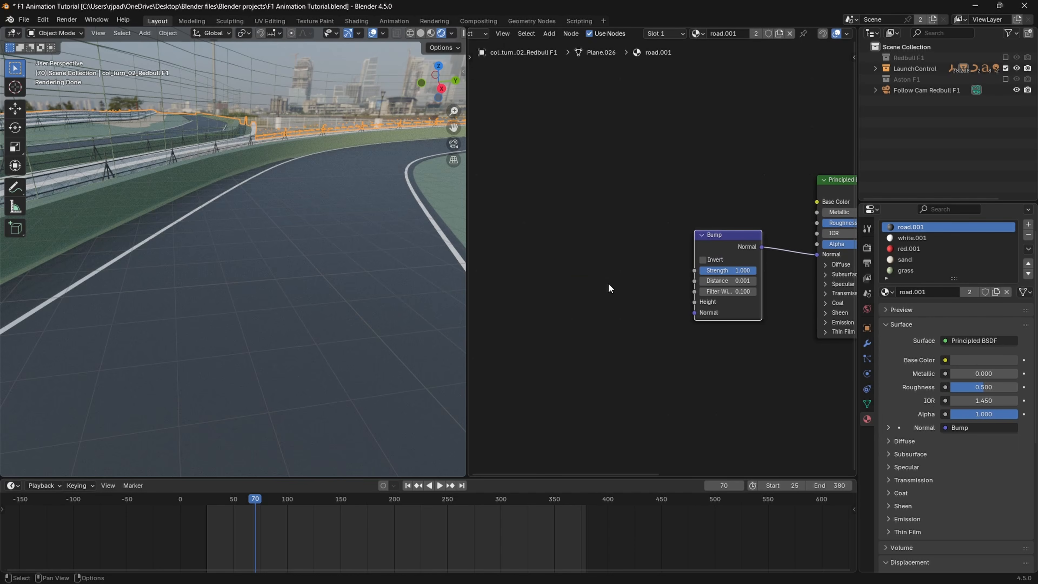
Step: Add a Noise Texture node before the Bump node and connect its Color output to the Bump Height input
key(shift+a)
click(592, 277)
text(noi)
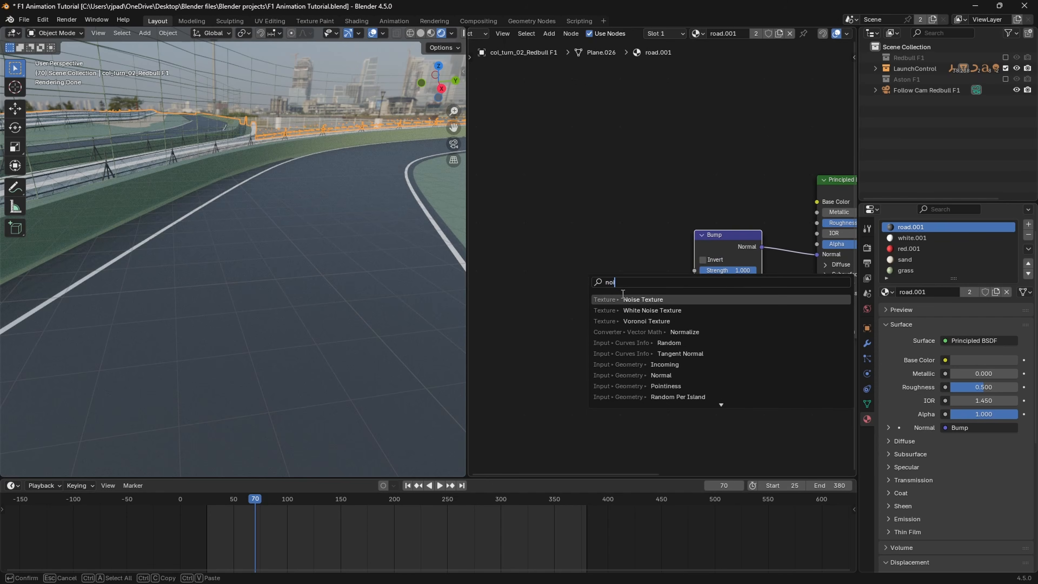
key(Return)
click(601, 303)
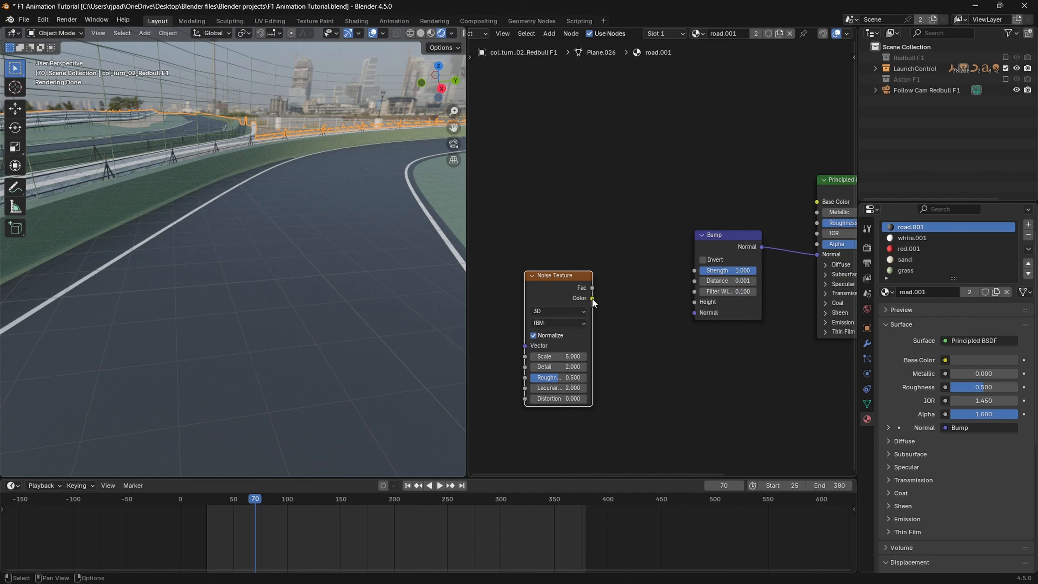
drag(592, 298, 695, 302)
drag(549, 282, 604, 261)
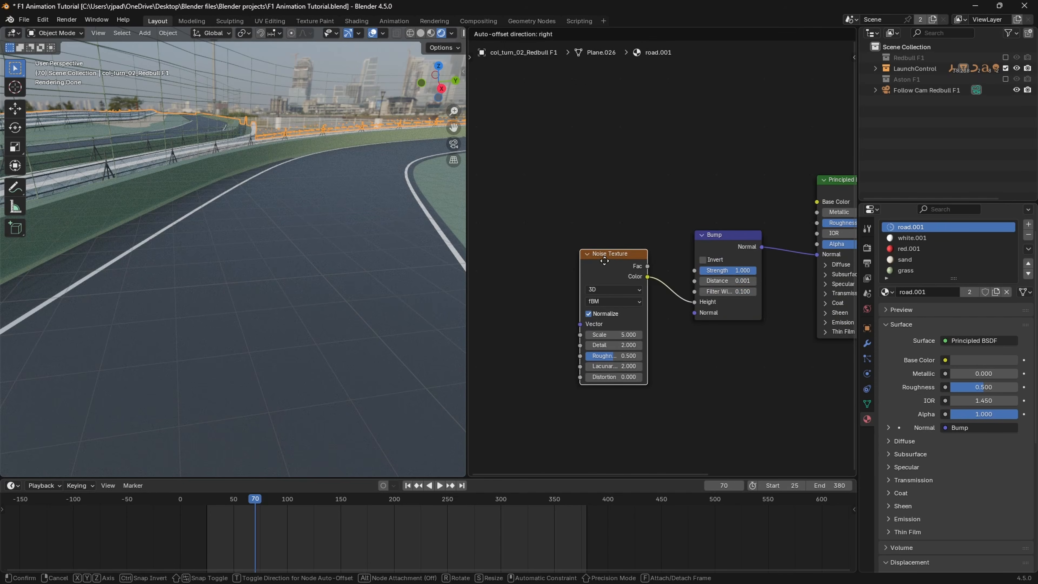
click(605, 260)
Step: Set the Noise Texture to Scale 8.5, Detail 15 and Roughness 0.858, and the Bump Strength to 0.675
scroll(370, 271, up, 4)
scroll(676, 374, up, 1)
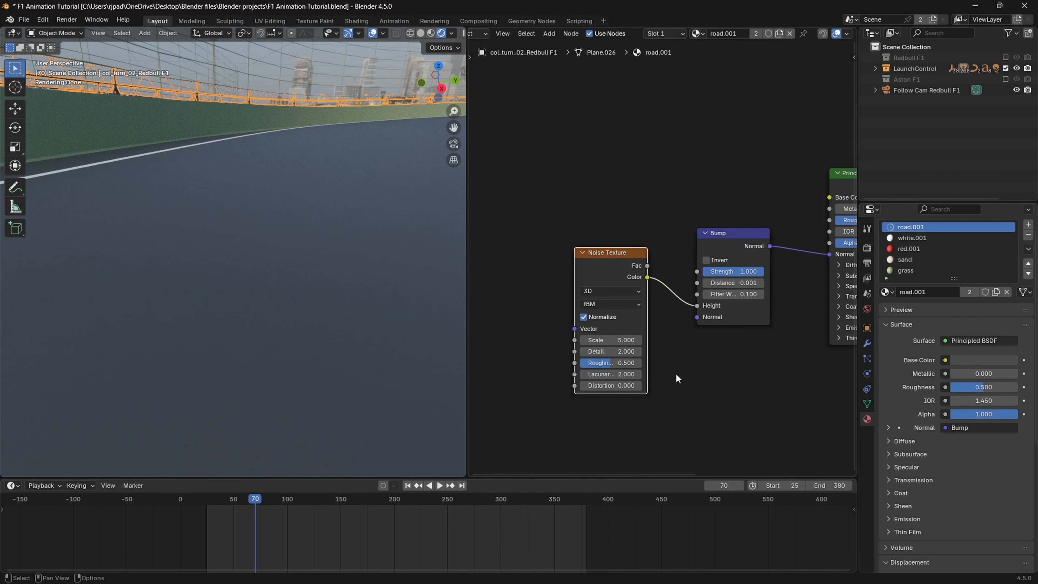
scroll(676, 373, down, 1)
drag(589, 336, 619, 348)
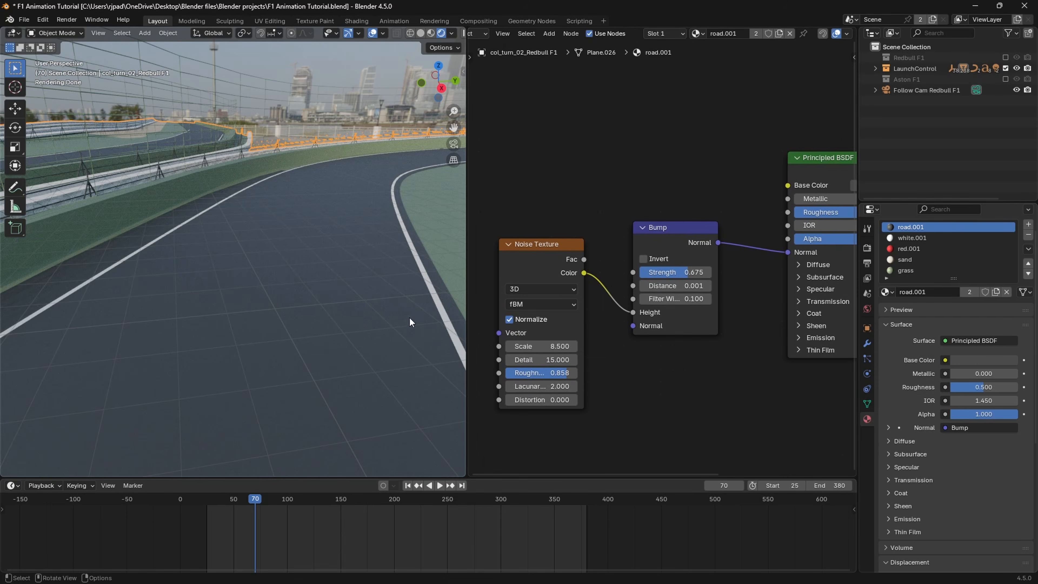
scroll(374, 325, up, 1)
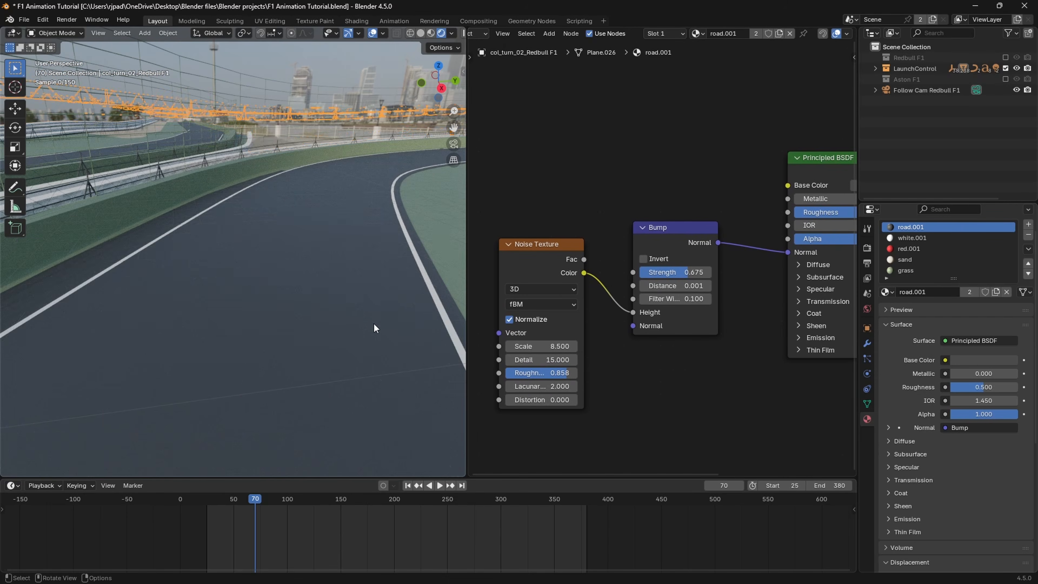
scroll(335, 310, down, 1)
scroll(335, 310, up, 1)
scroll(335, 309, down, 1)
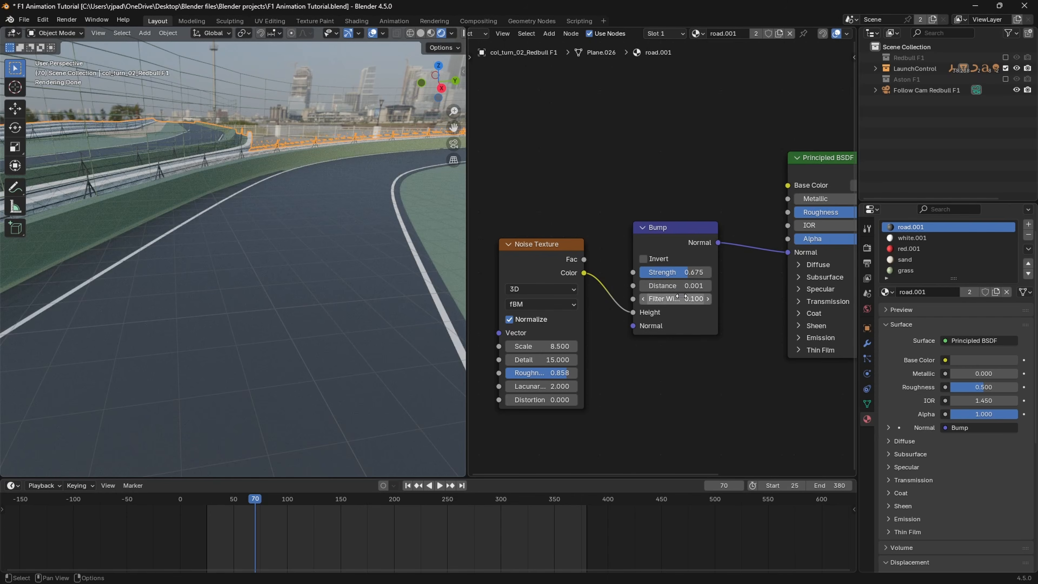
Step: Widen the Bump node, set its Distance and Filter Width to 1, and check the asphalt surface up close
drag(718, 306, 734, 307)
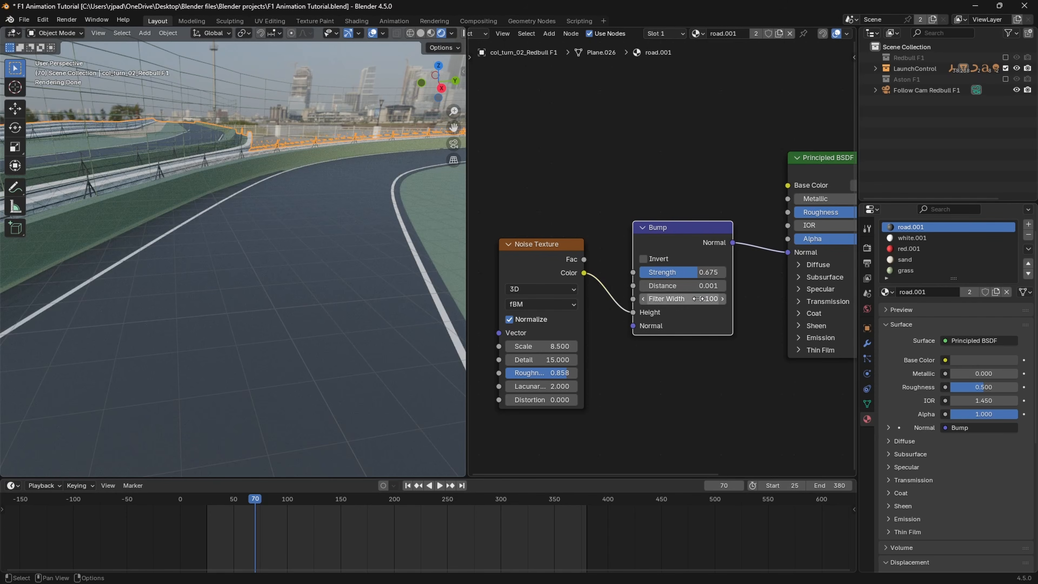
click(696, 286)
key(Return)
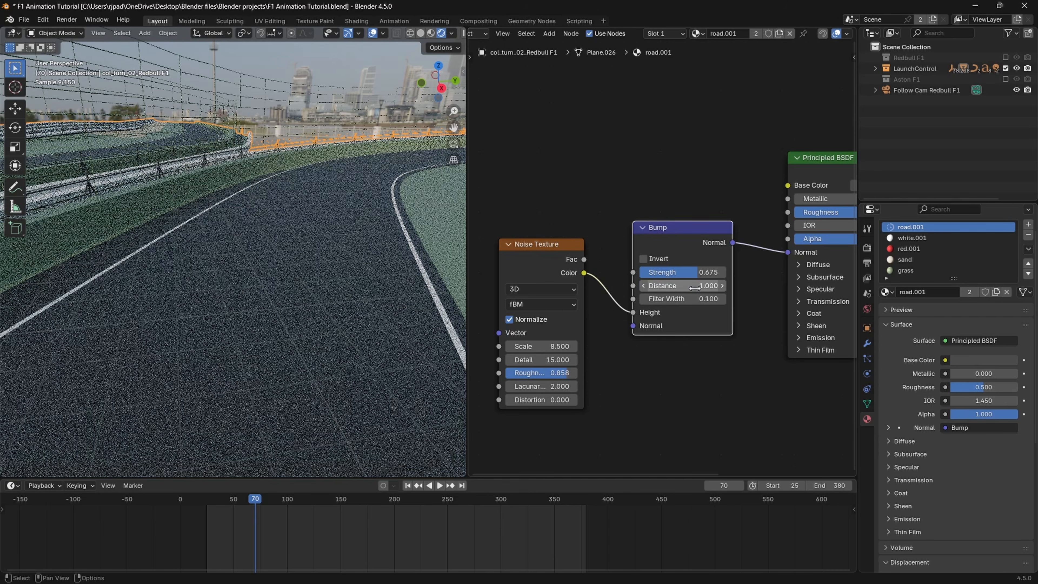
click(691, 299)
text(1)
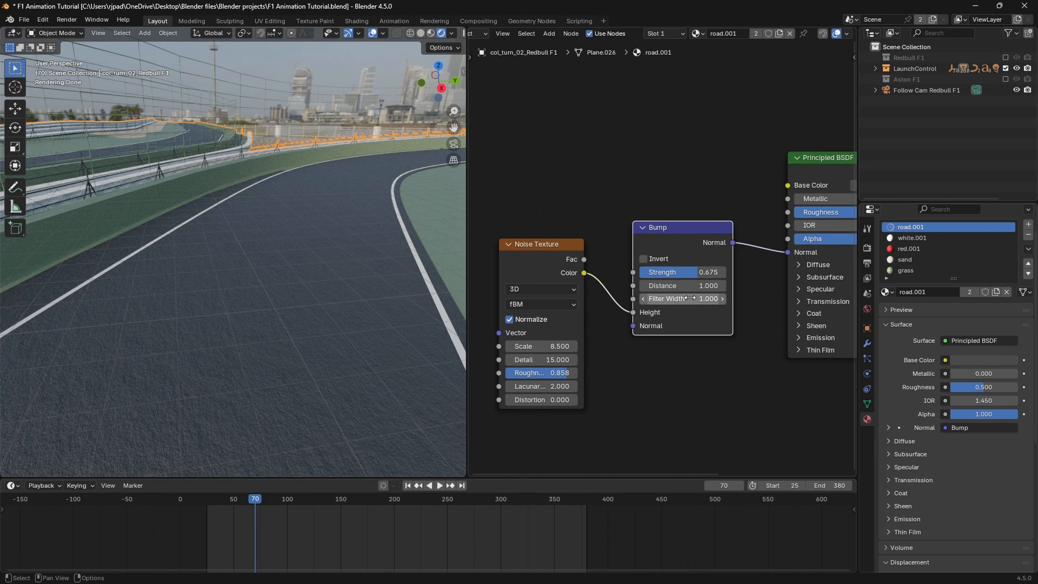
key(Return)
shift+middle_drag(239, 336, 244, 325)
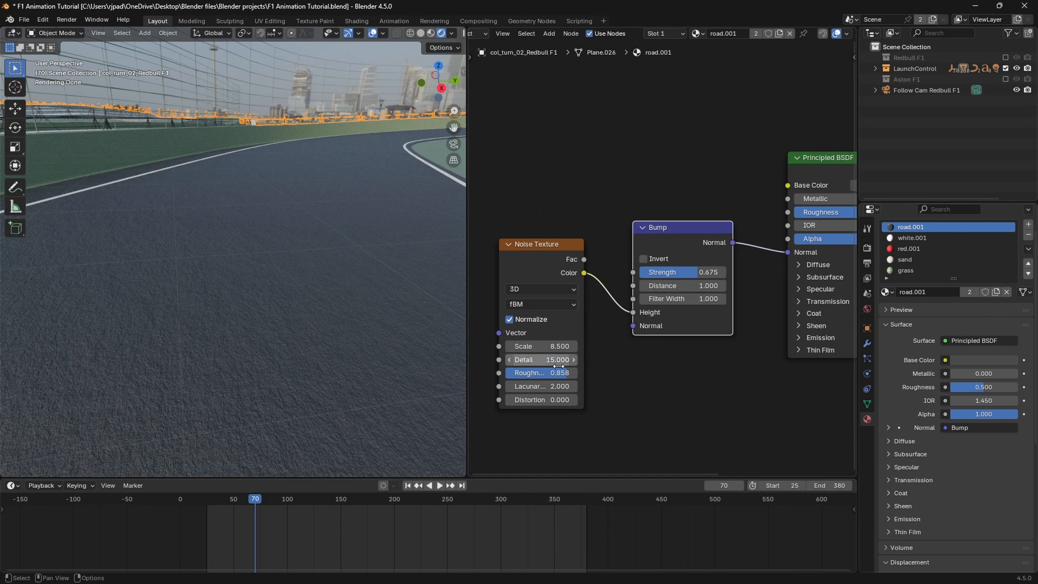
middle_drag(409, 331, 345, 312)
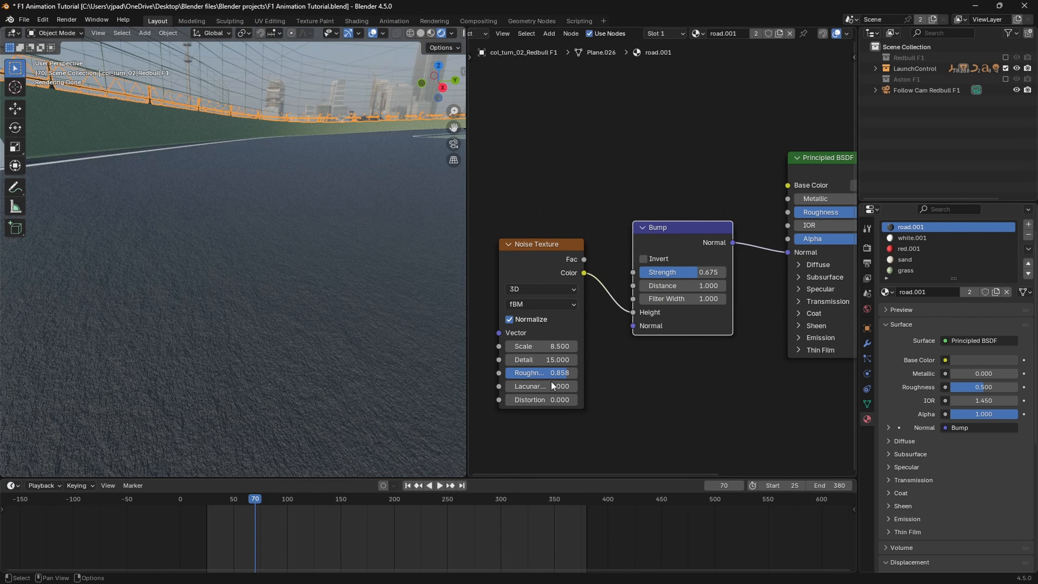
Step: Set the road.001 Noise Texture to Scale 9 and Roughness 0.658
middle_drag(546, 371, 578, 368)
mouse_move(589, 343)
mouse_down()
mouse_move(556, 344)
mouse_move(582, 344)
mouse_up()
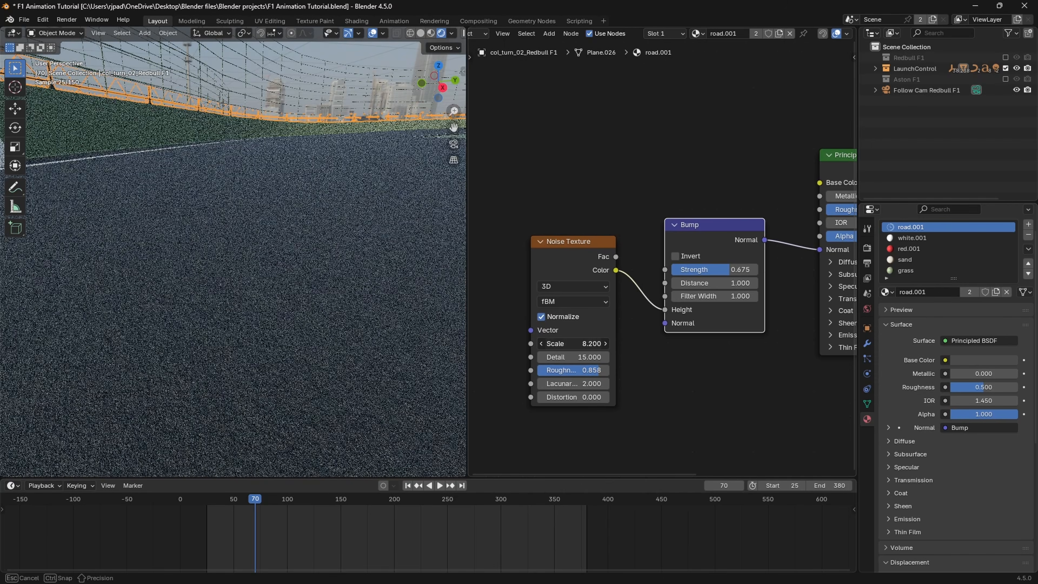
click(581, 344)
key(Return)
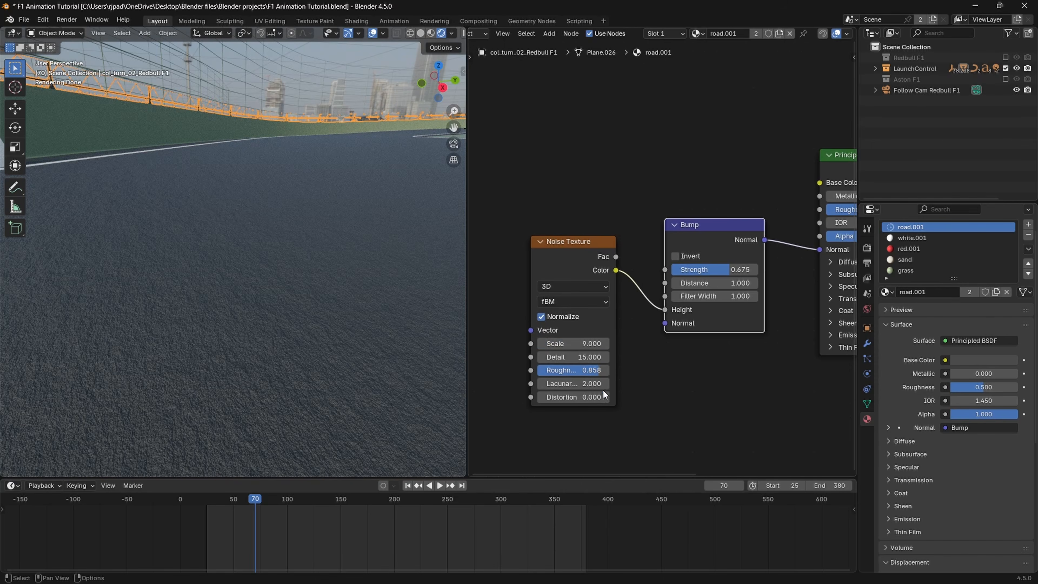
drag(599, 377, 584, 370)
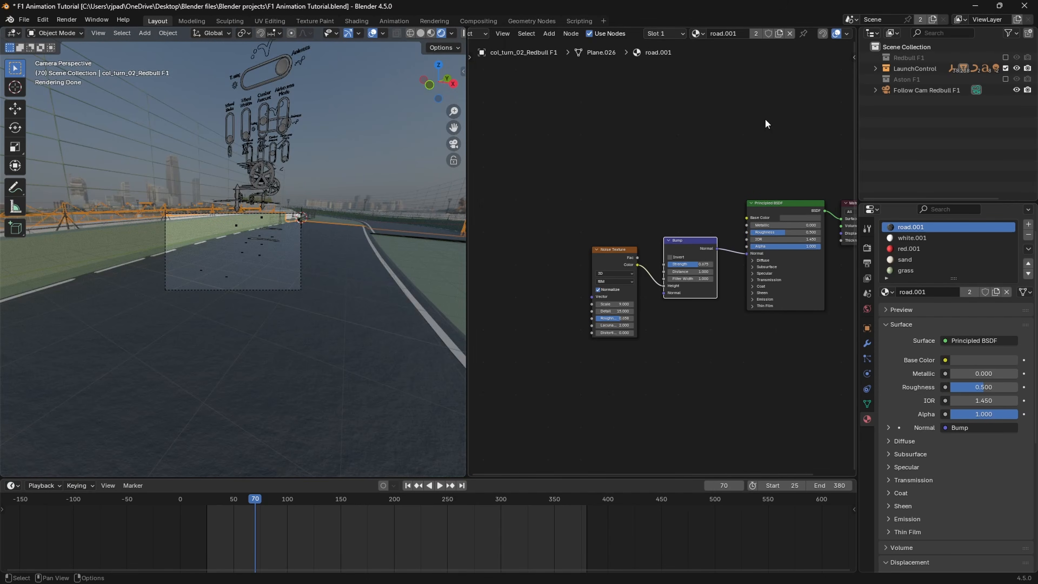
Step: Enable the Redbull F1 and Aston F1 collections and go to frame 164 to check the cars through the camera
click(1007, 57)
click(1006, 79)
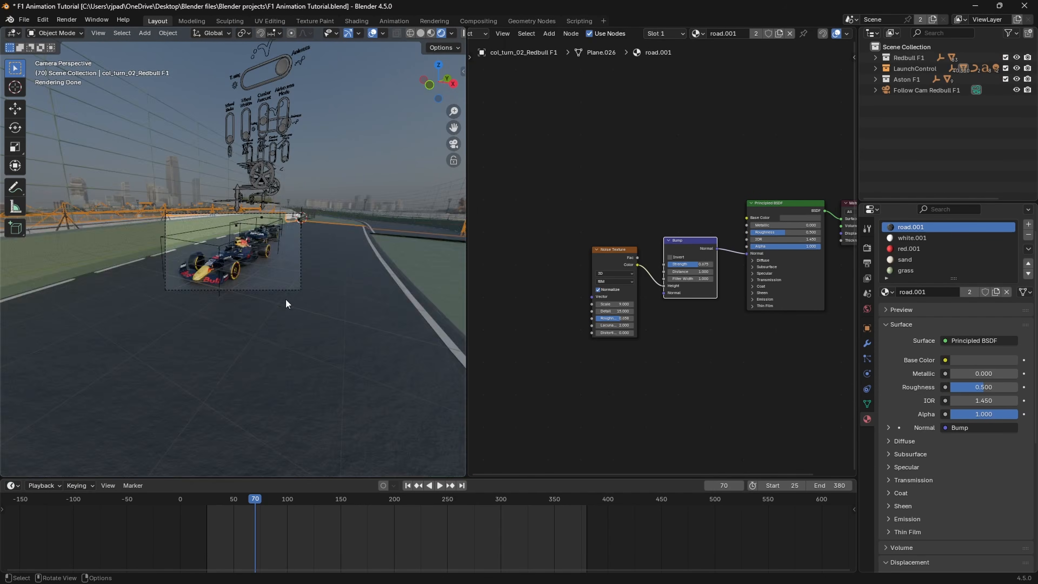
drag(297, 499, 356, 500)
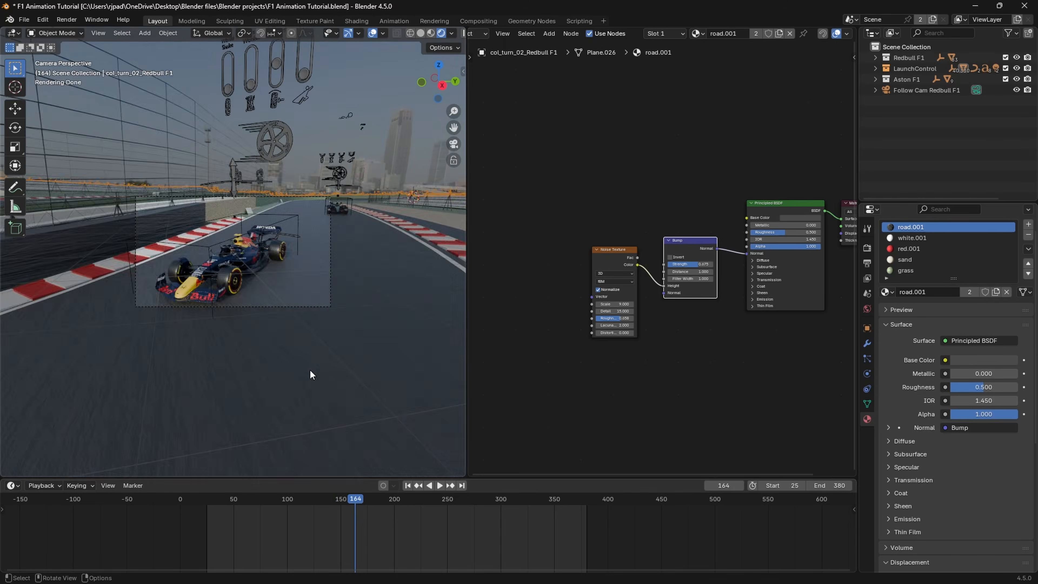
scroll(310, 369, up, 4)
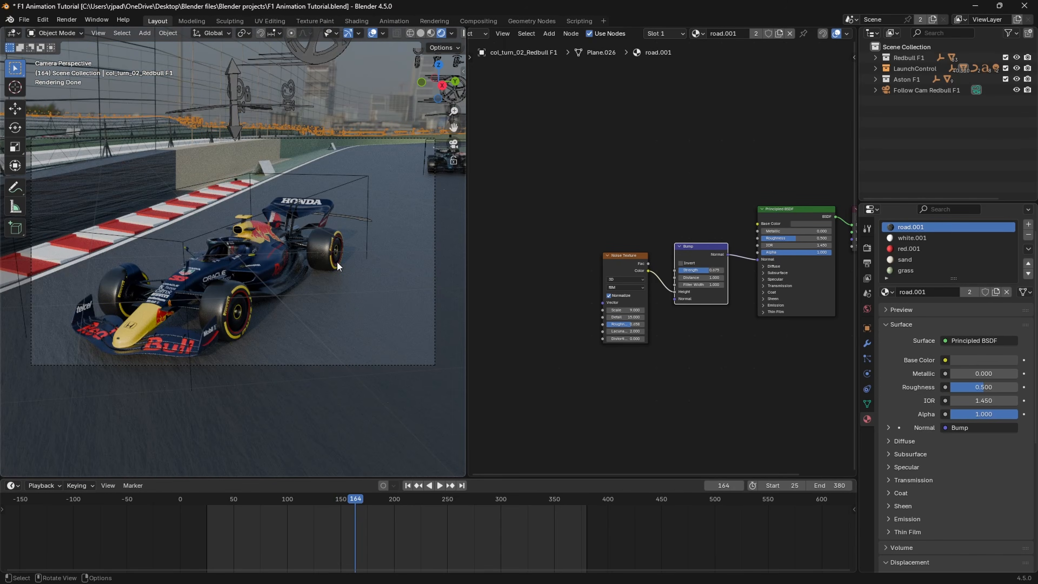
scroll(453, 280, down, 1)
scroll(489, 35, up, 3)
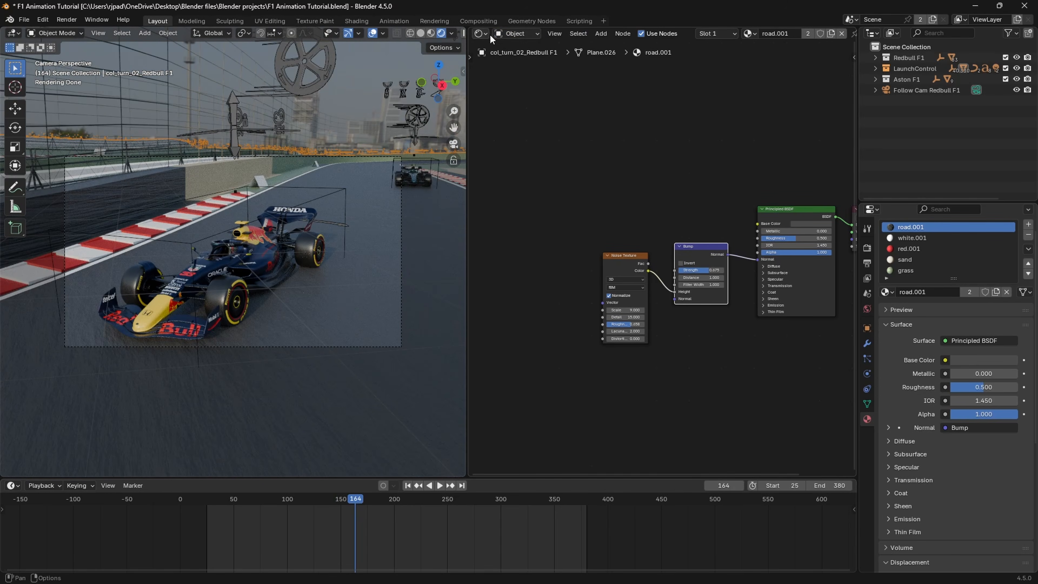
Step: Show the World shader nodes and set the HDRI Mapping node's Z rotation to 197°
click(513, 33)
click(525, 75)
scroll(634, 266, up, 4)
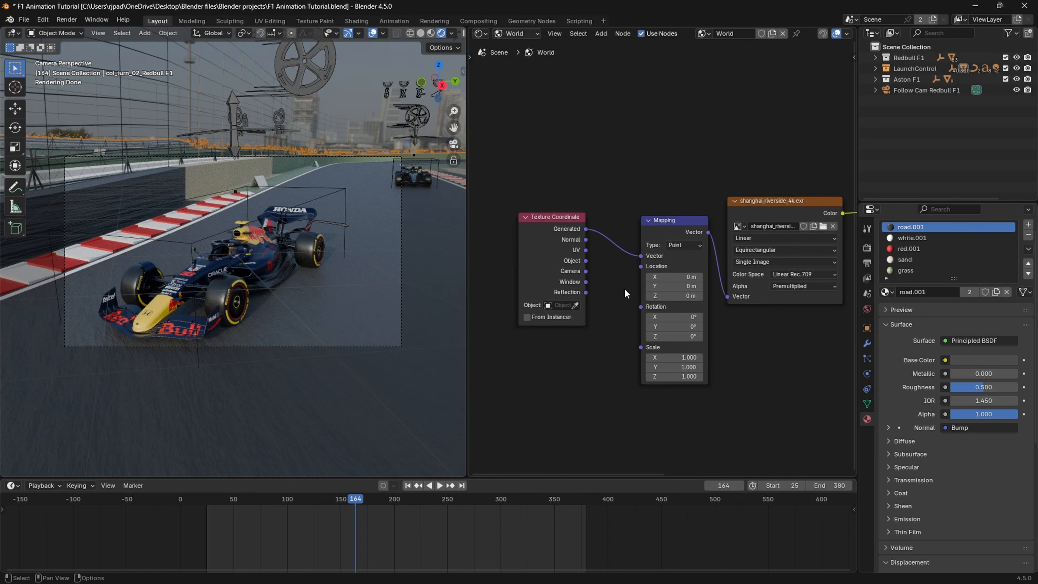
drag(687, 357, 753, 357)
drag(679, 358, 715, 357)
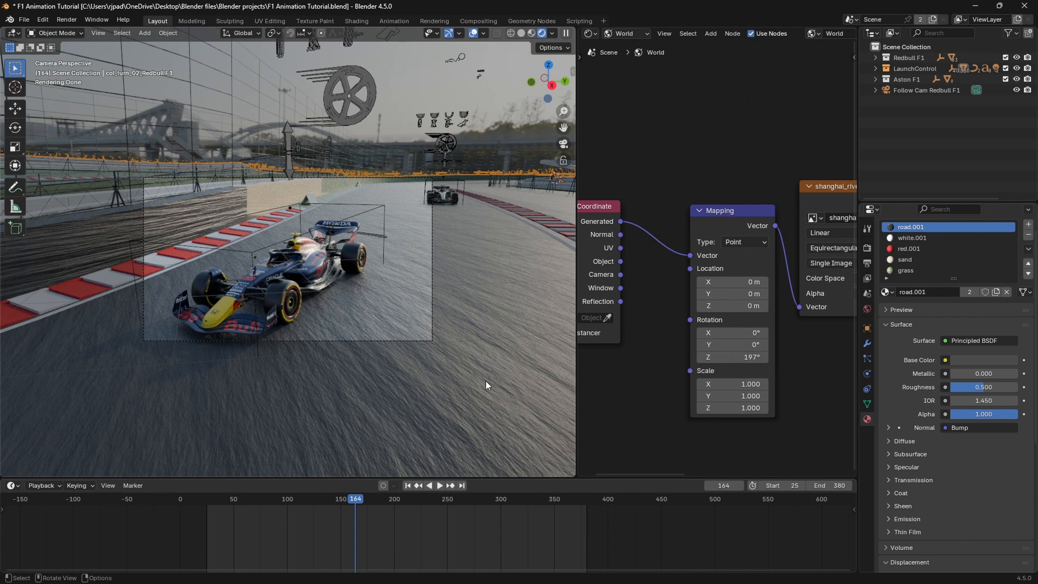
Step: Return to the road.001 object shader and lower the Bump Strength to 0.363 and the Noise Texture Roughness to 0.608
click(619, 37)
click(628, 64)
middle_drag(727, 279, 663, 269)
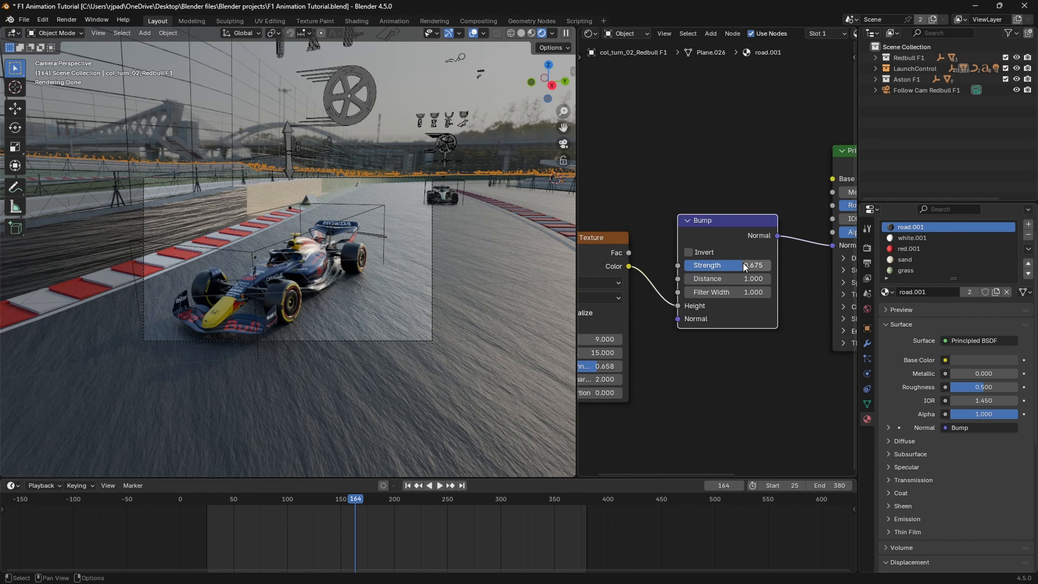
drag(744, 267, 715, 266)
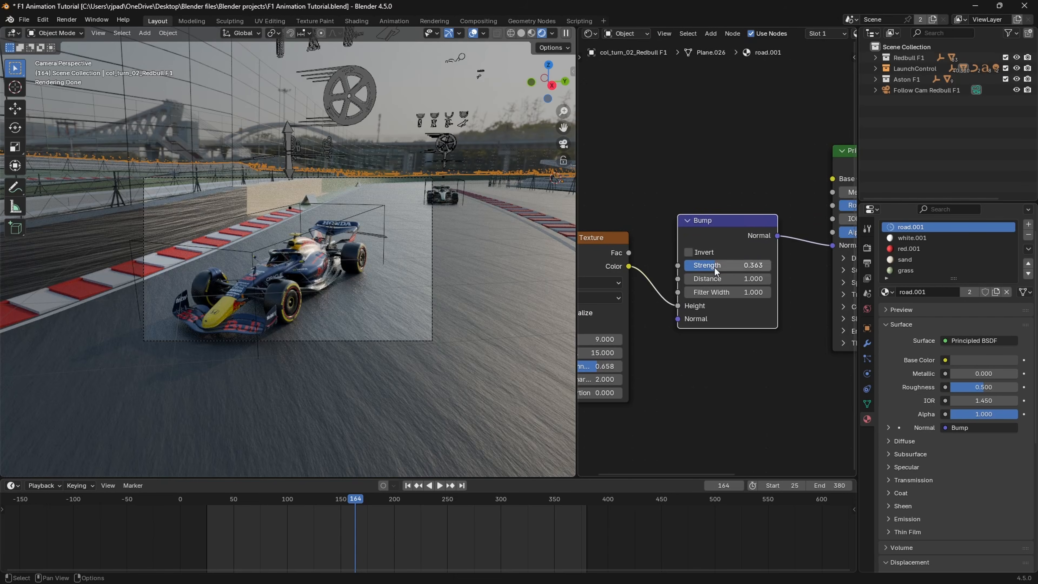
middle_drag(636, 447, 699, 427)
drag(654, 347, 651, 348)
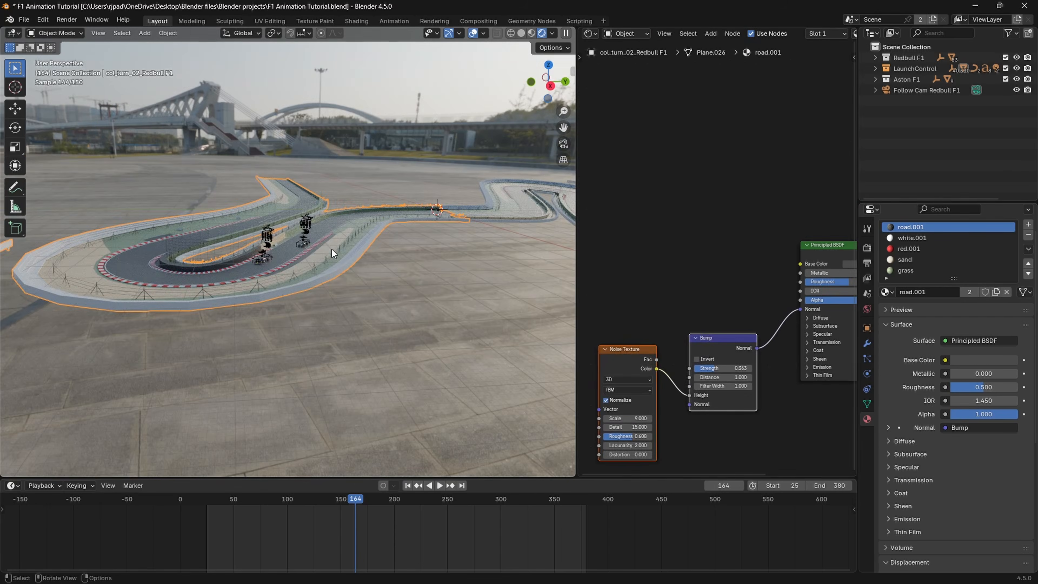
Step: Put the track mesh into Edit Mode with the green barrier wall below the railing in close view
scroll(338, 254, up, 8)
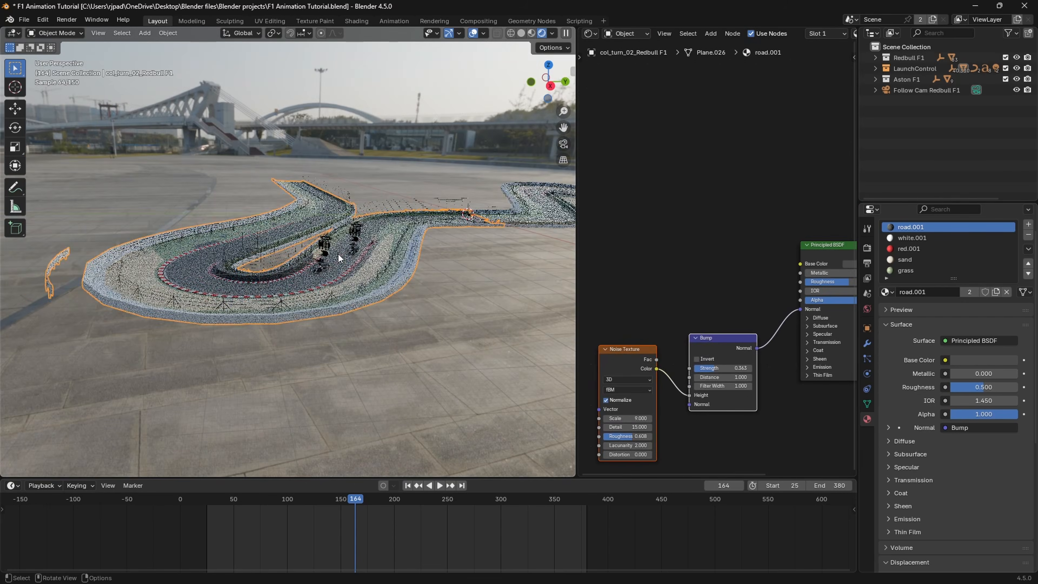
scroll(316, 255, up, 8)
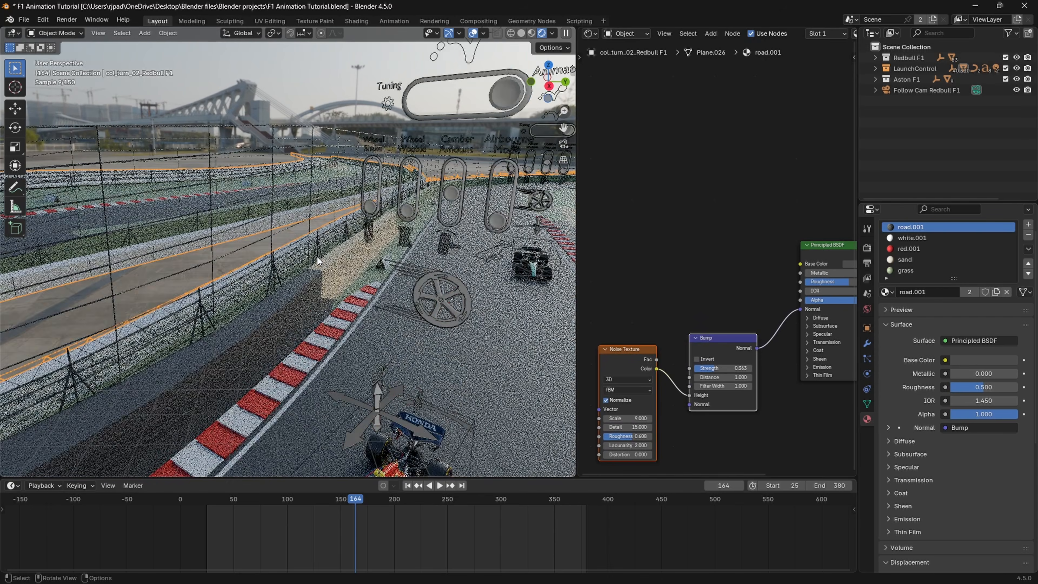
scroll(303, 249, up, 6)
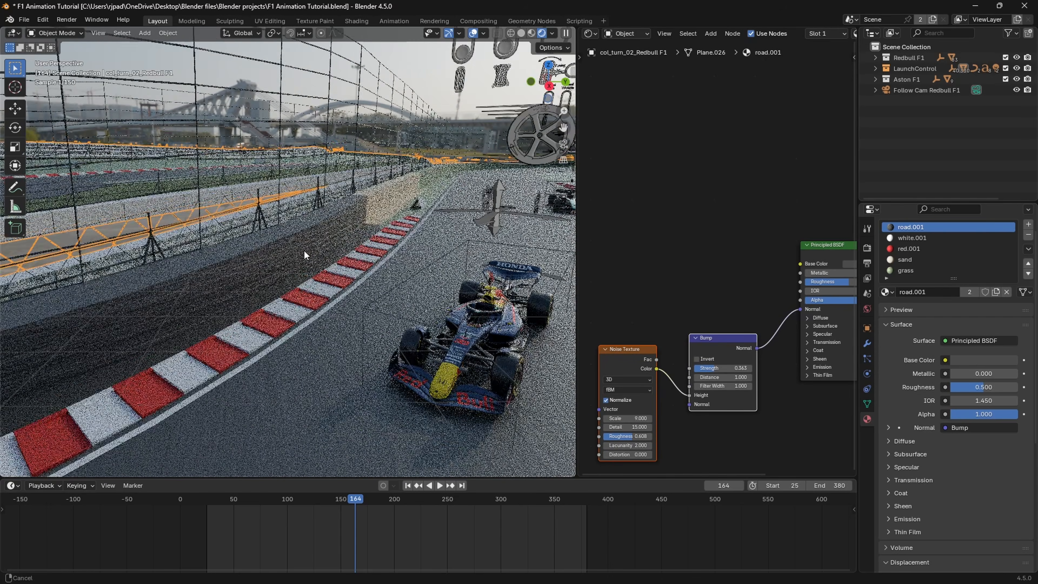
middle_drag(294, 213, 123, 255)
scroll(317, 213, down, 8)
key(Tab)
scroll(196, 254, up, 6)
scroll(409, 282, down, 2)
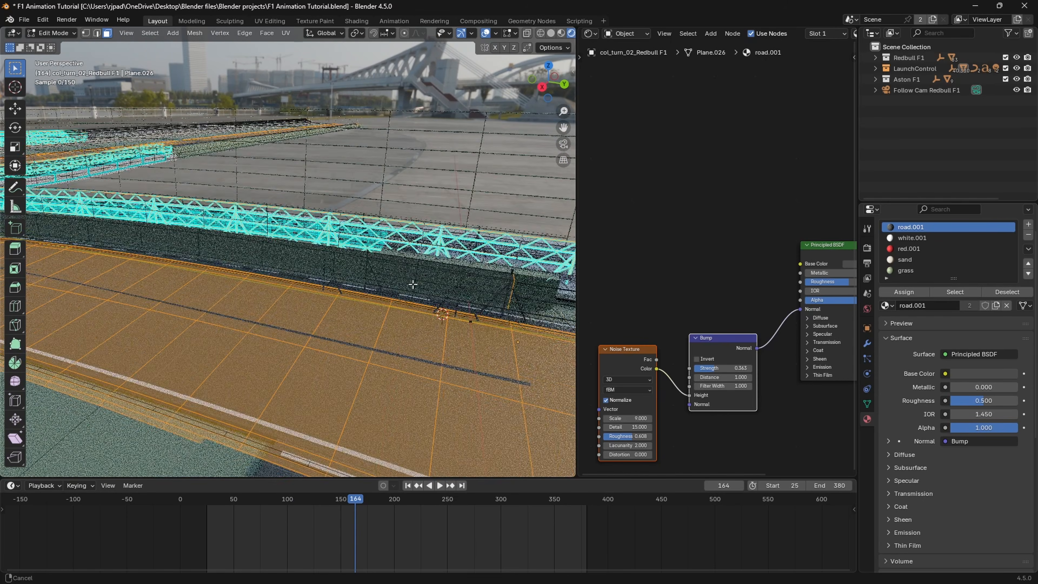
middle_drag(412, 283, 403, 257)
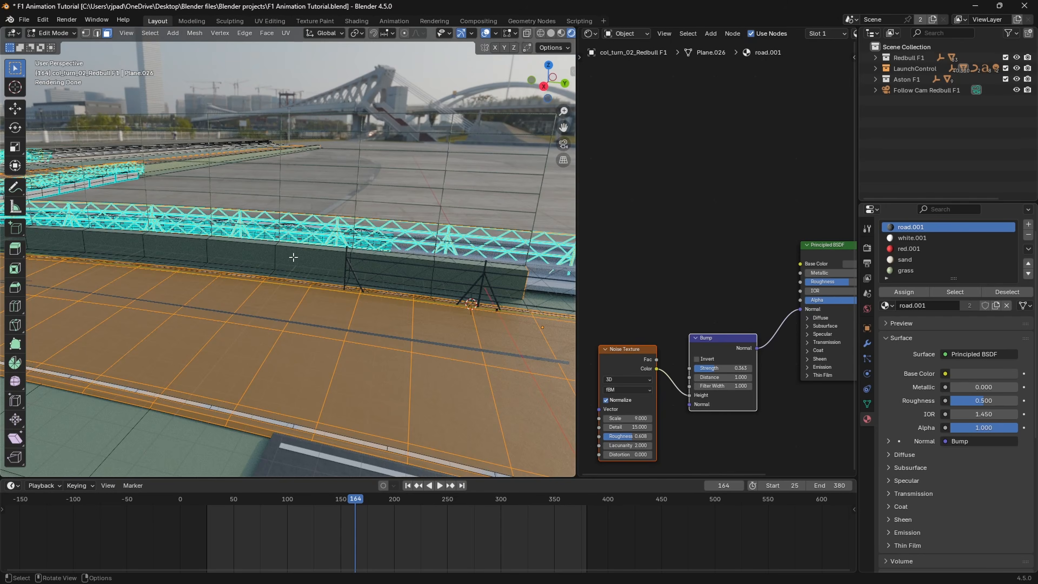
Step: Select four adjacent faces in a row on the green trackside barrier wall
click(302, 258)
middle_drag(302, 258, 423, 253)
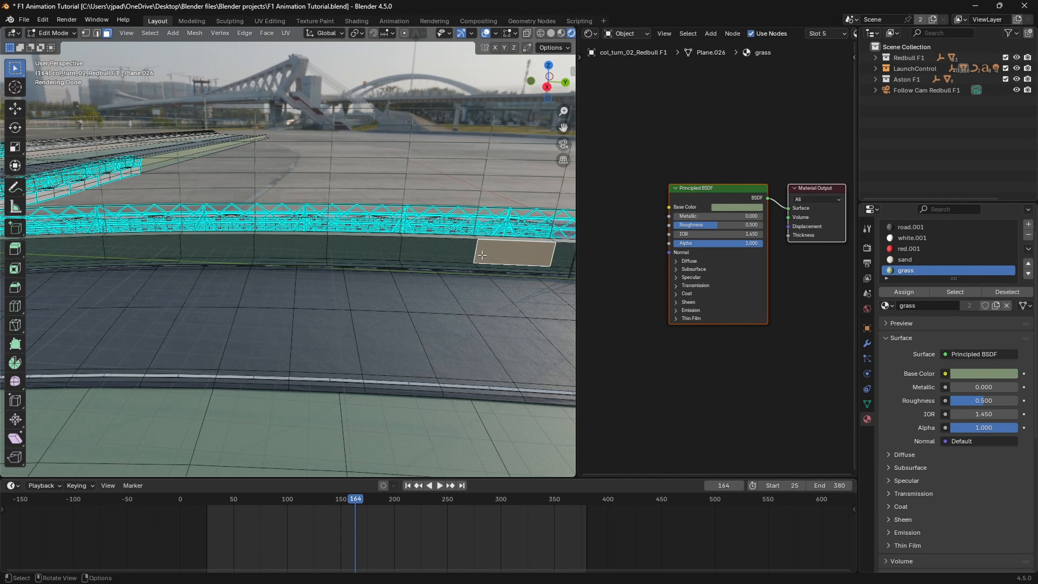
shift+click(423, 253)
shift+click(343, 252)
shift+click(314, 250)
shift+middle_drag(442, 253, 387, 246)
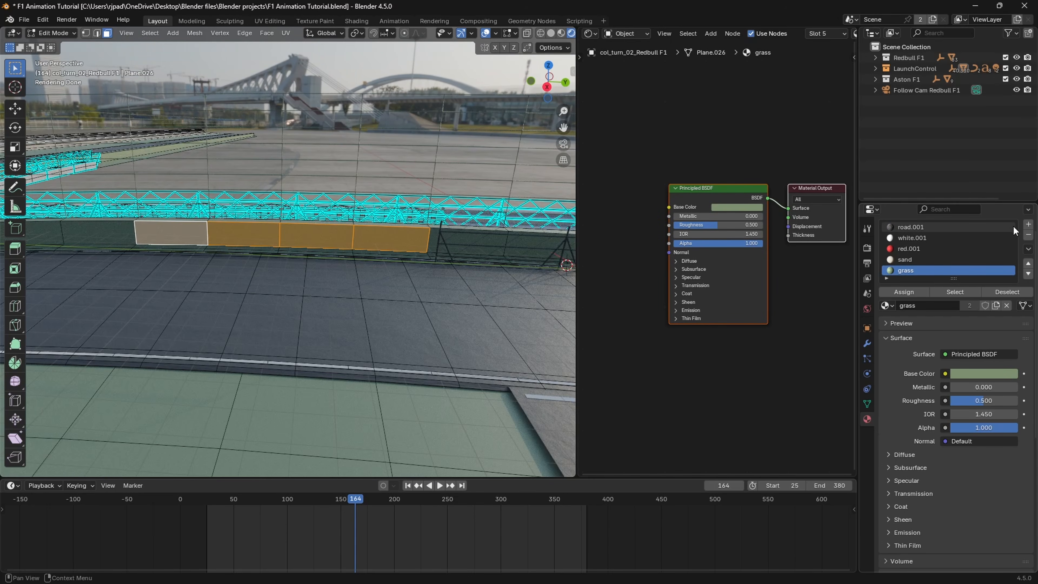
Step: Add a material slot to the track mesh with a new material named Banner 1
click(1029, 226)
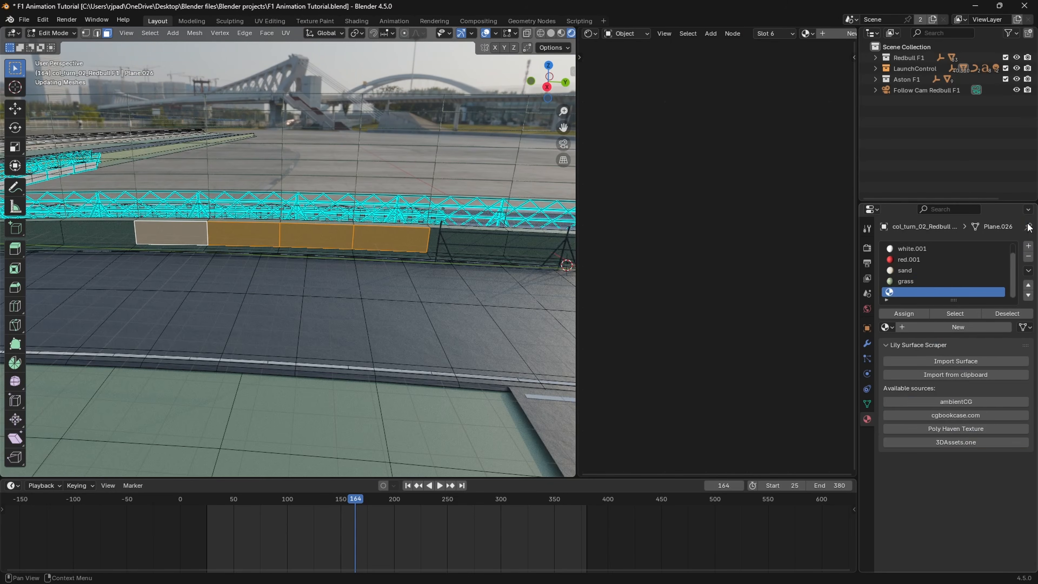
click(922, 326)
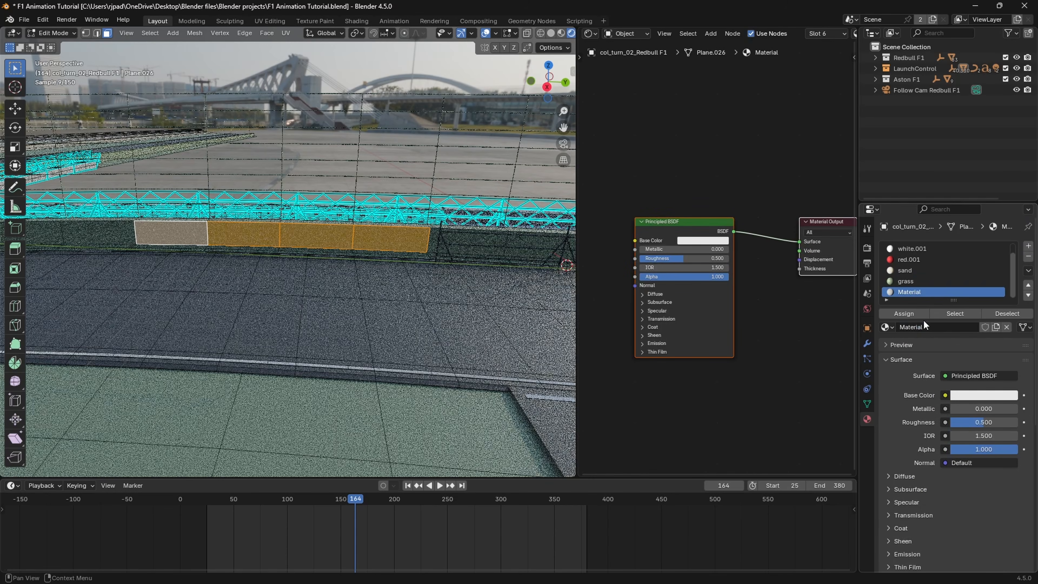
double_click(913, 293)
text(Ba)
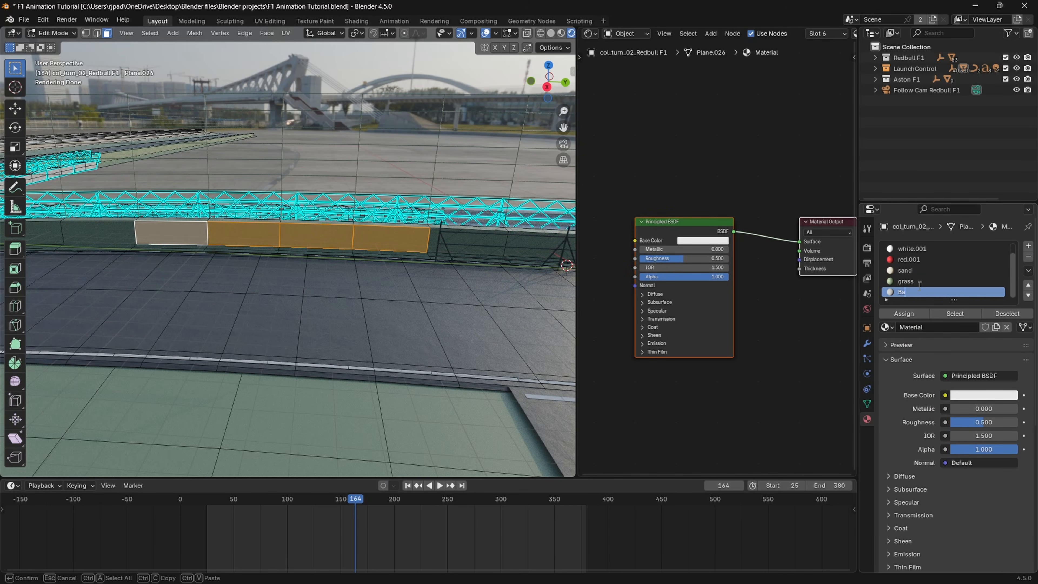
text(nner 1)
key(Return)
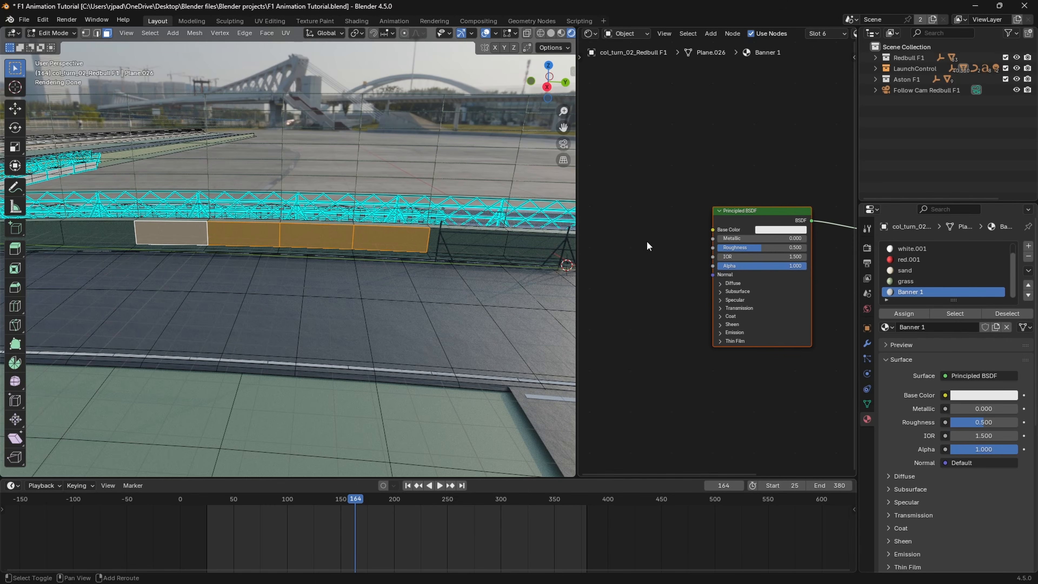
Step: Add an Image Texture node to the Banner 1 material and connect its Color output to the Principled BSDF Base Color
key(shift+a)
text(image)
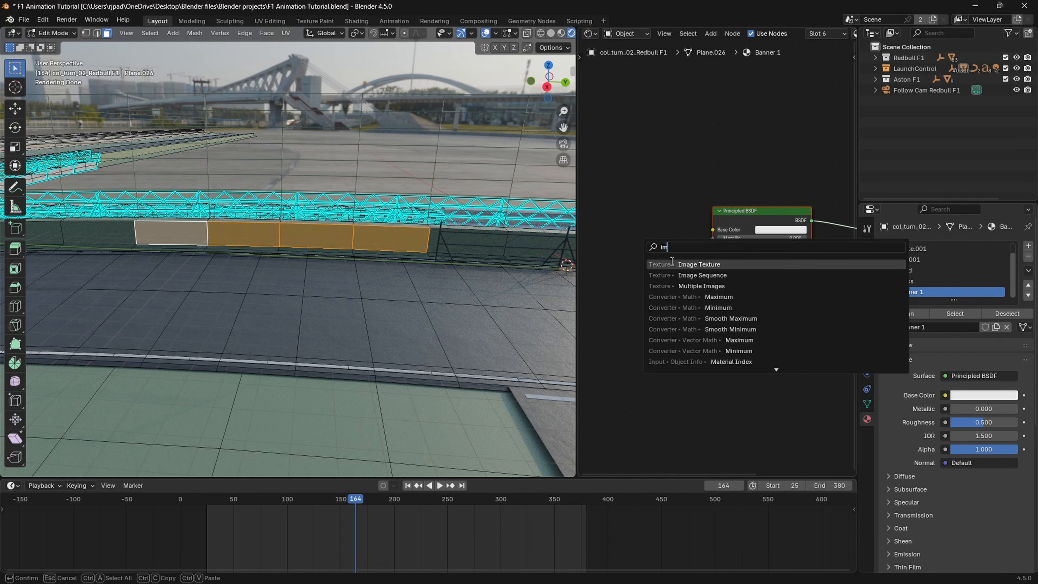
key(Return)
click(609, 244)
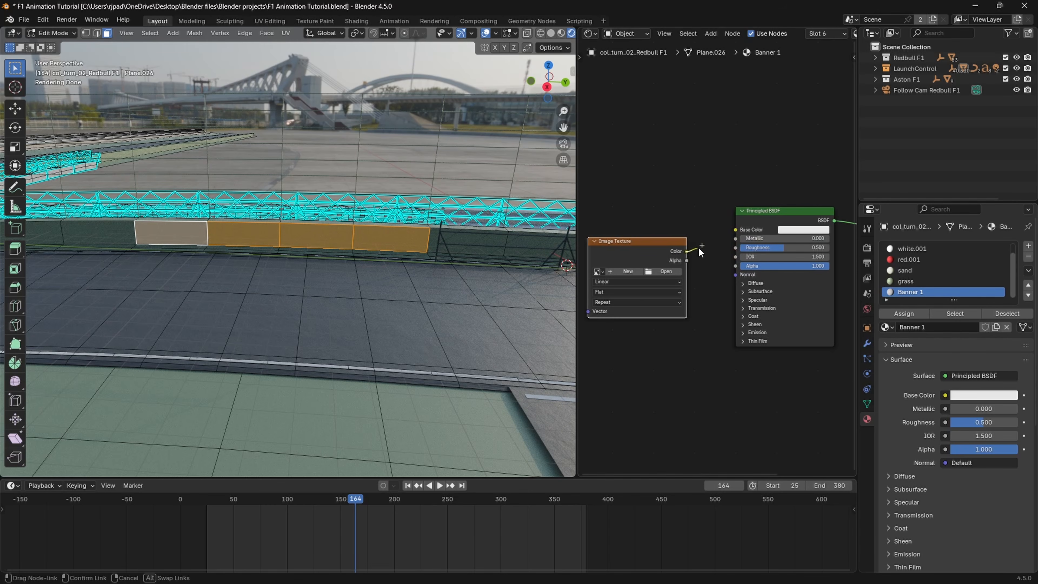
drag(728, 232, 729, 231)
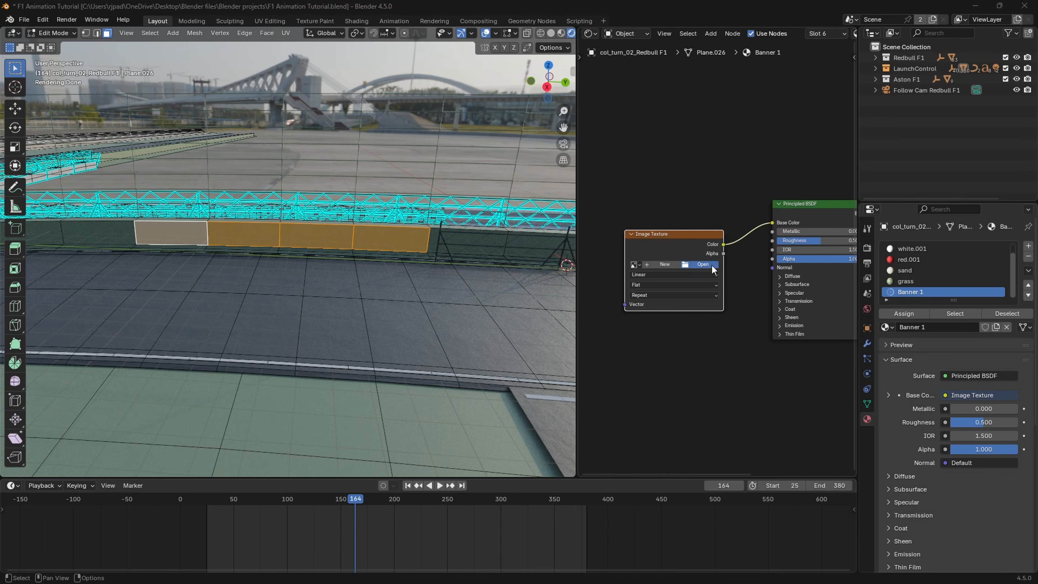
Step: Load NETFLIX.jpg from the Pictures\Logos folder into the Image Texture node
click(711, 265)
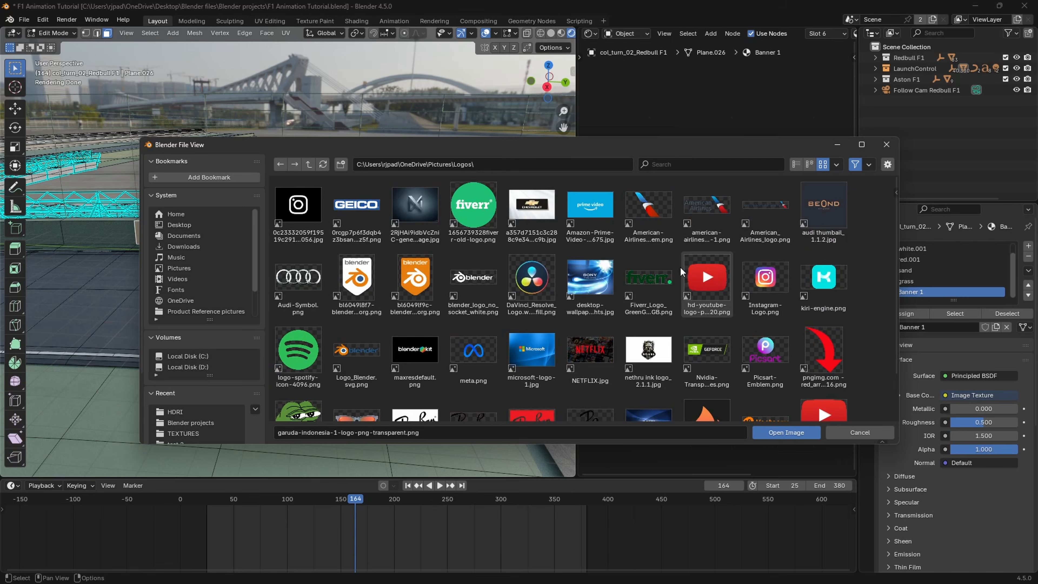
scroll(680, 266, down, 2)
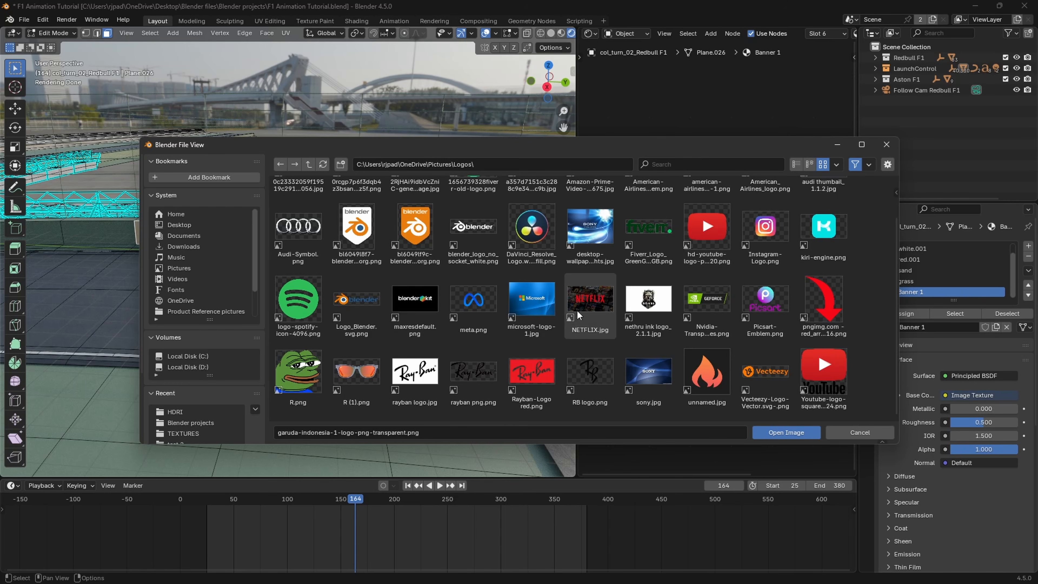
click(595, 301)
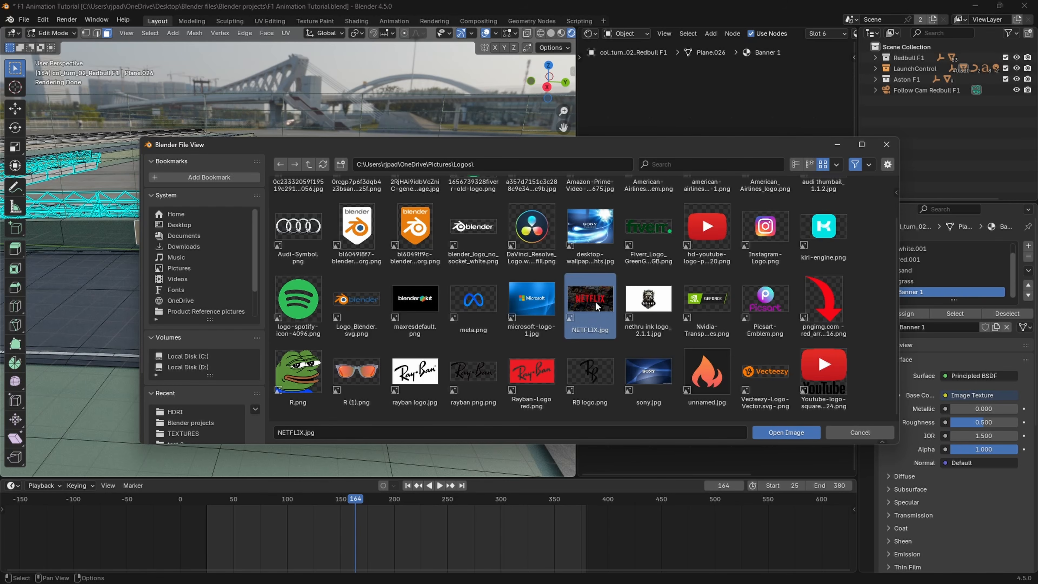
click(782, 431)
Step: Assign the Banner 1 material to the four selected barrier wall faces
mouse_move(400, 267)
shift+middle_down()
mouse_move(445, 329)
mouse_move(419, 256)
mouse_move(412, 271)
shift+middle_up()
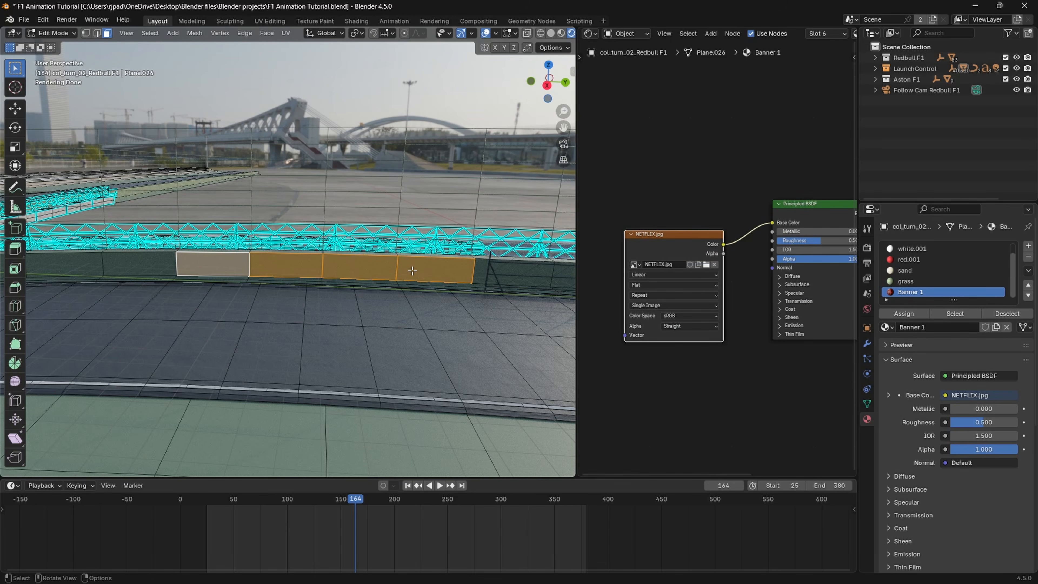
scroll(395, 266, up, 3)
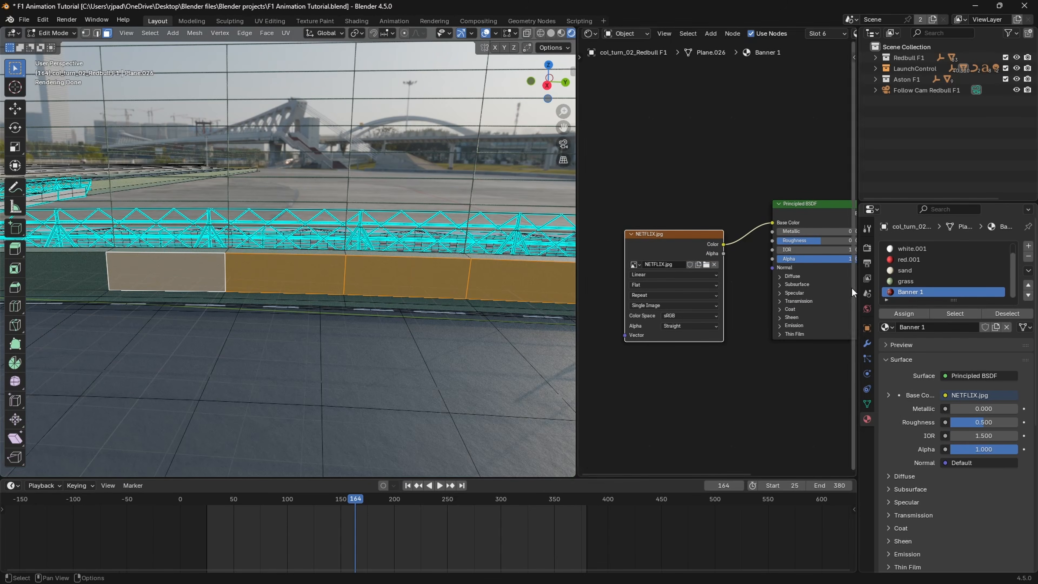
click(912, 313)
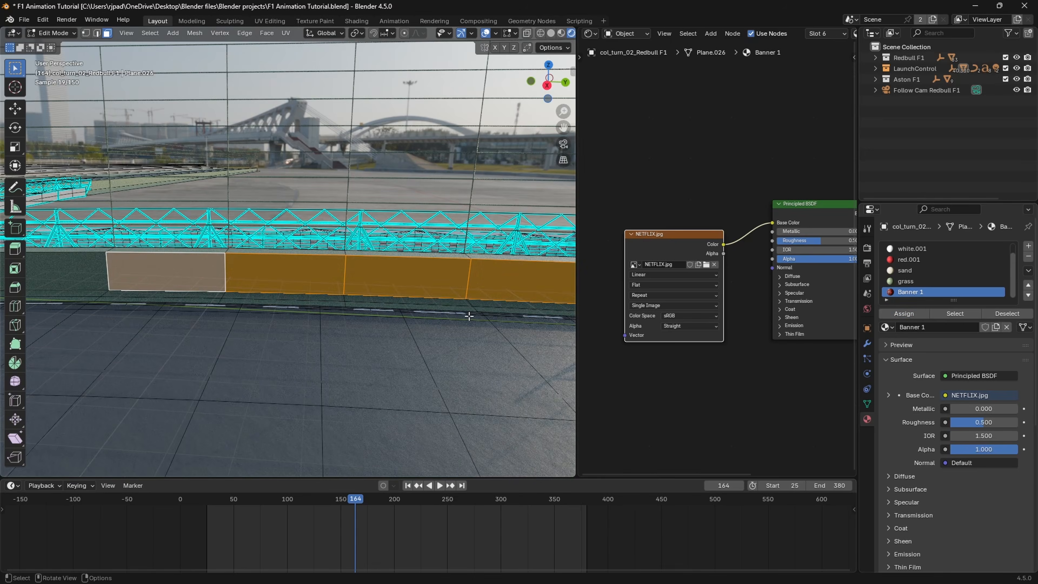
Step: Unwrap the four selected Banner 1 wall faces with Smart UV Project
scroll(379, 273, down, 3)
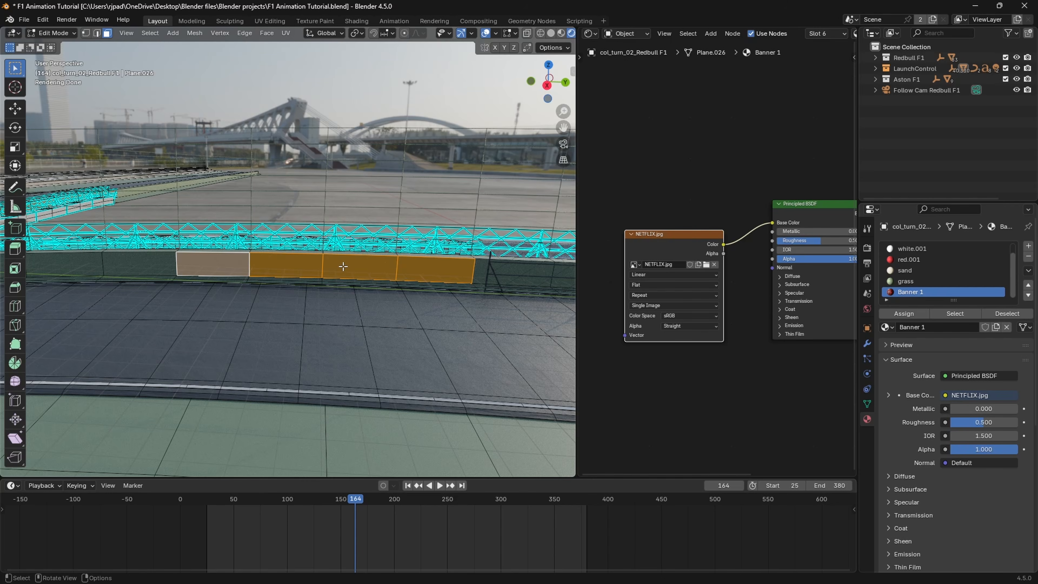
key(u)
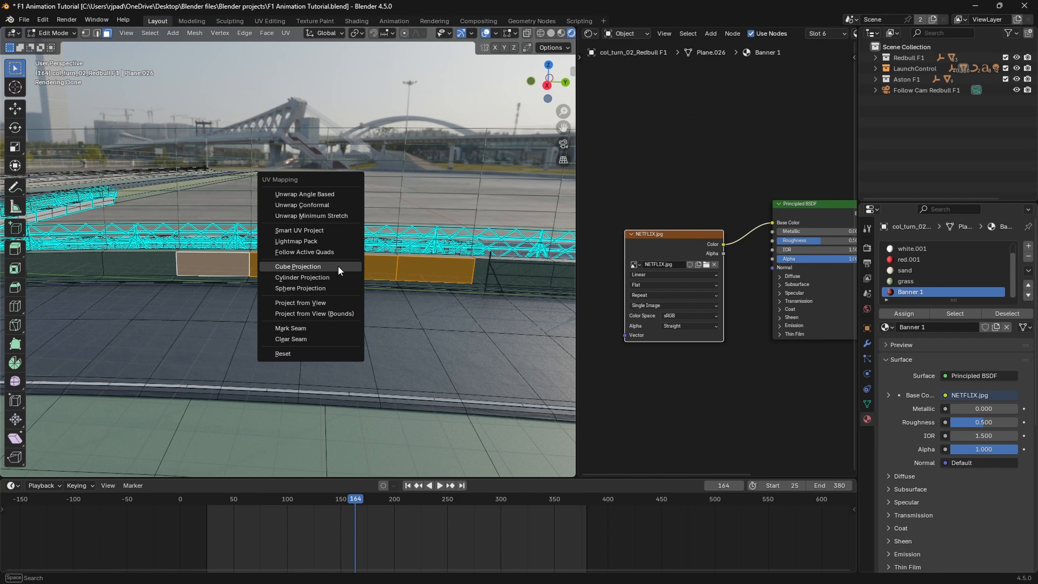
click(306, 230)
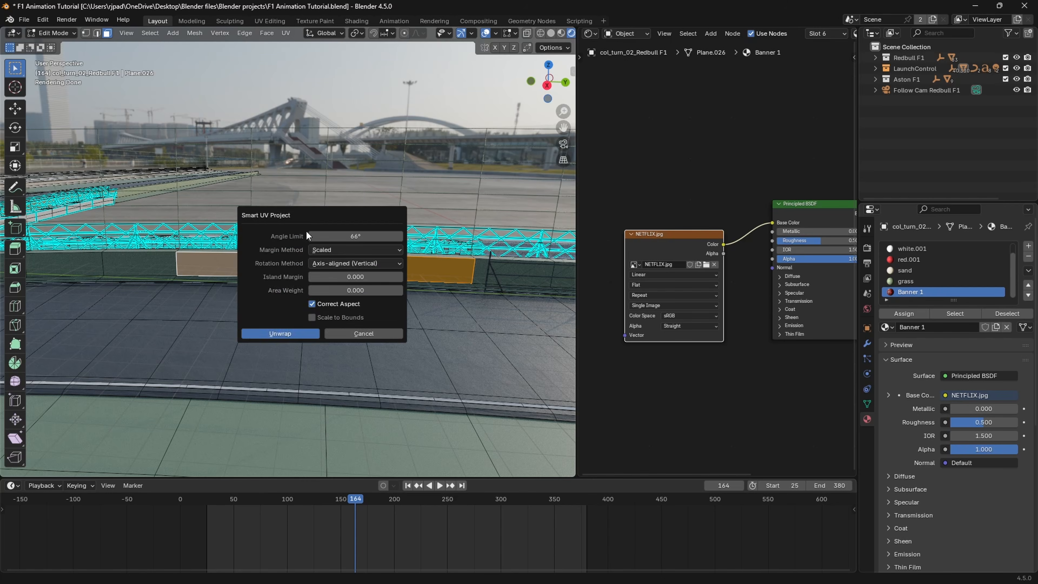
click(281, 332)
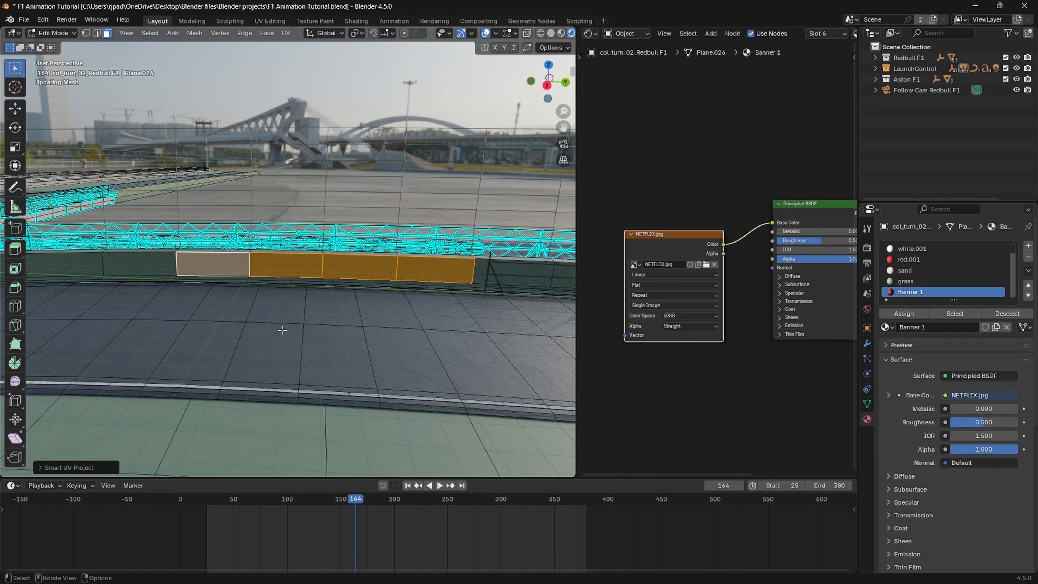
Step: Show the unwrapped faces in the UV Editor and rotate their UVs by 90 degrees
click(589, 33)
click(607, 84)
scroll(703, 229, down, 1)
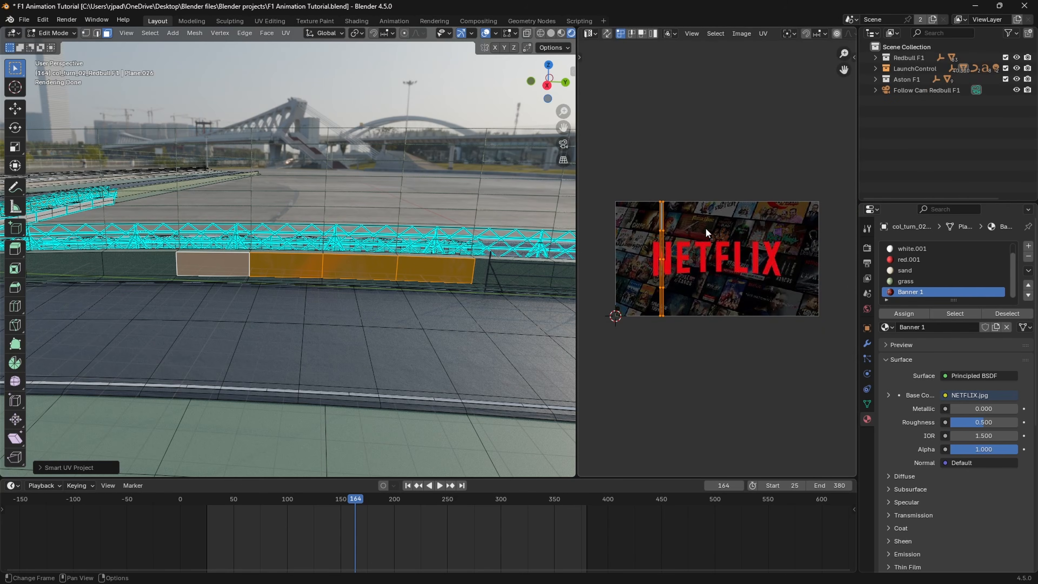
key(r)
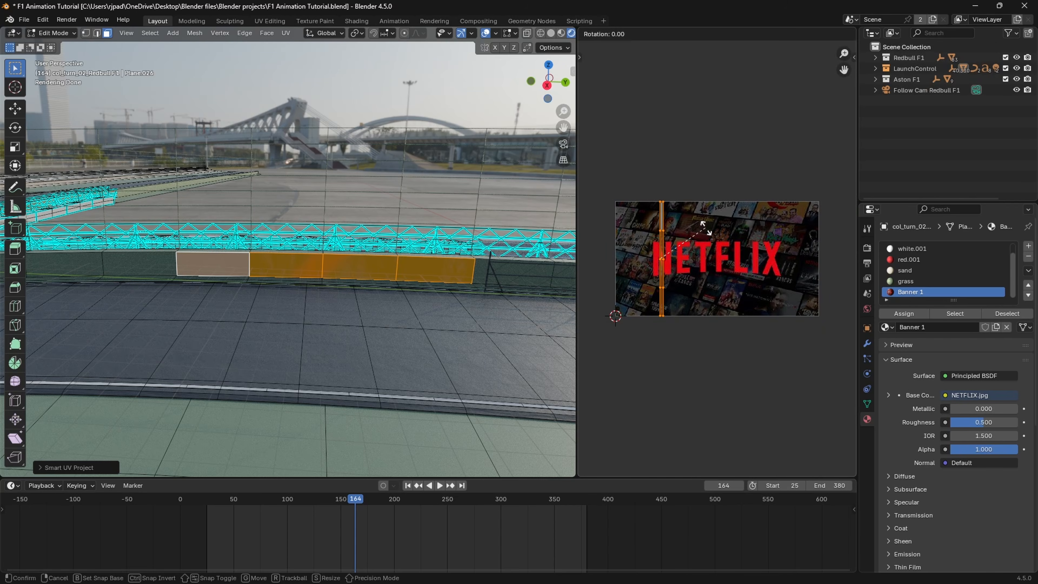
text(90)
key(Return)
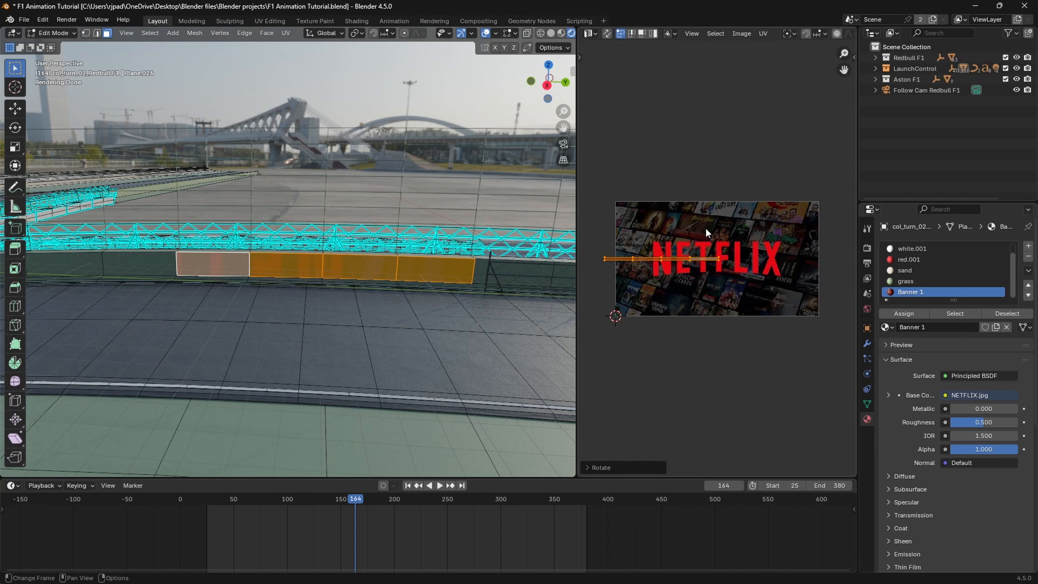
Step: Move the UVs onto the NETFLIX lettering, stretch them in Y to cover its height, and scale them about 1.6 times in X
key(g)
click(793, 243)
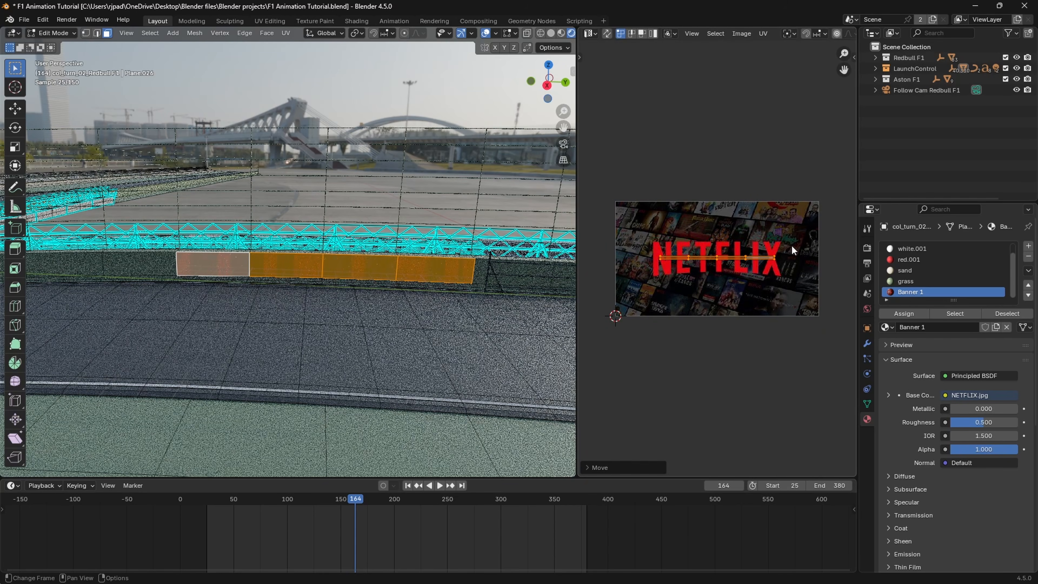
key(s)
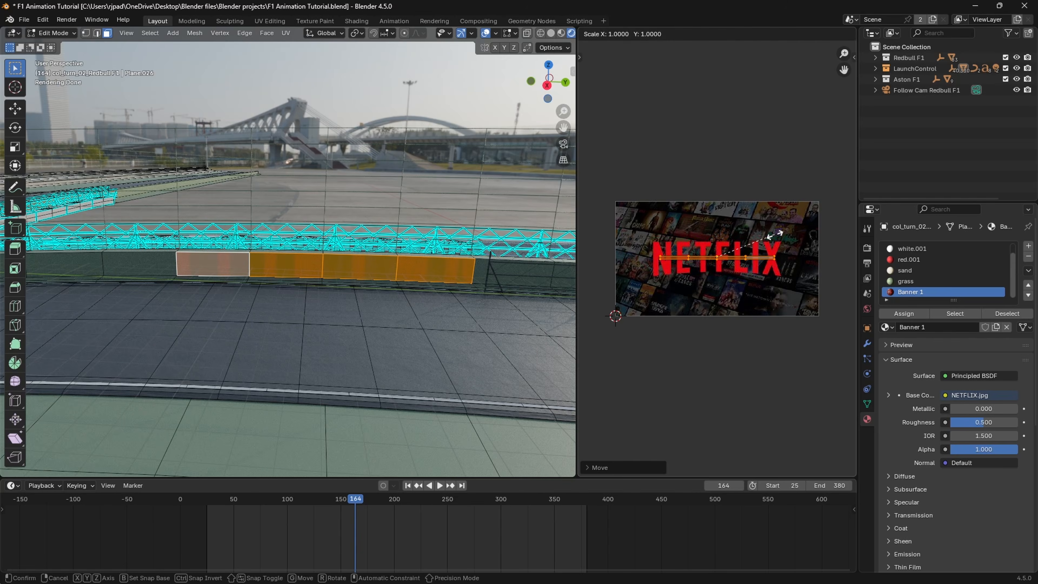
key(y)
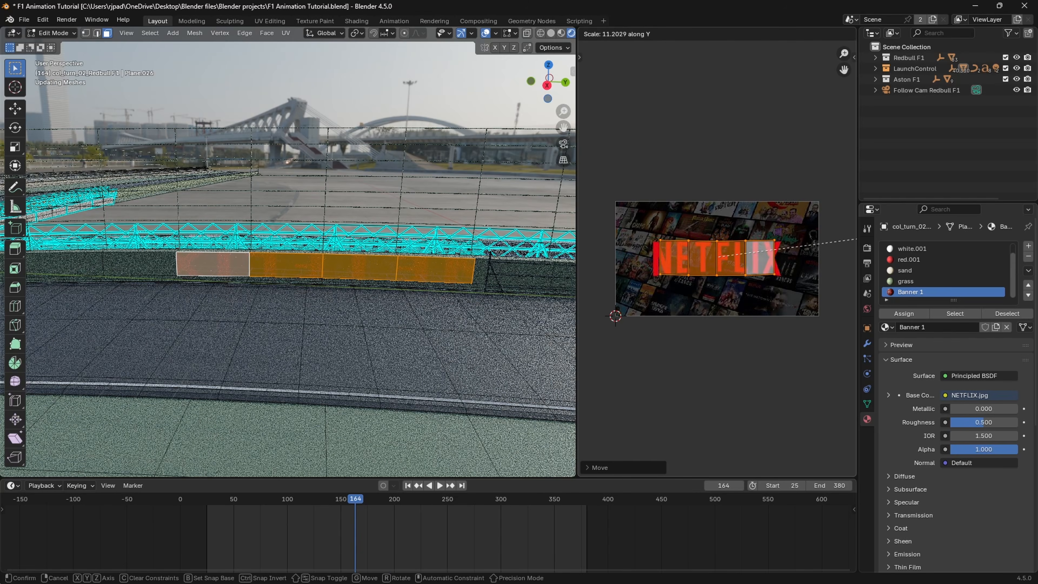
key(Return)
key(s)
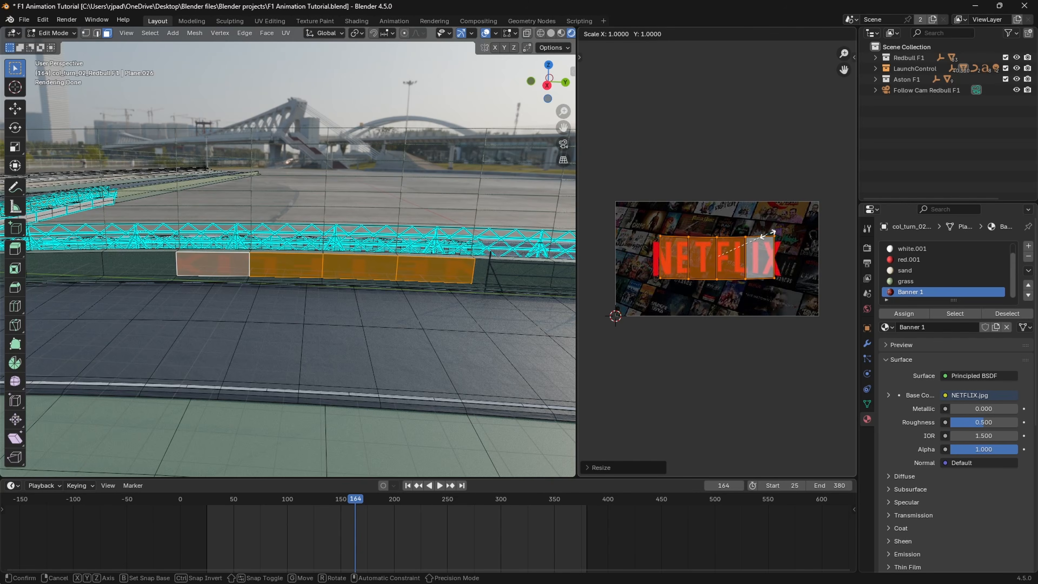
key(x)
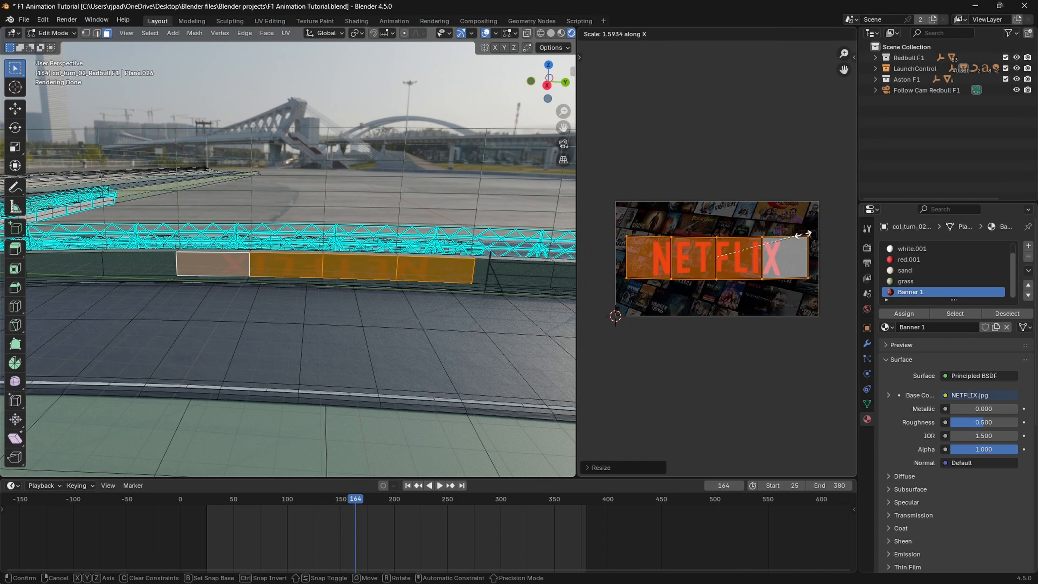
key(Return)
Step: Set the viewport to Material Preview and rotate the banner's UVs by 180 degrees to turn the NETFLIX lettering upright
key(z)
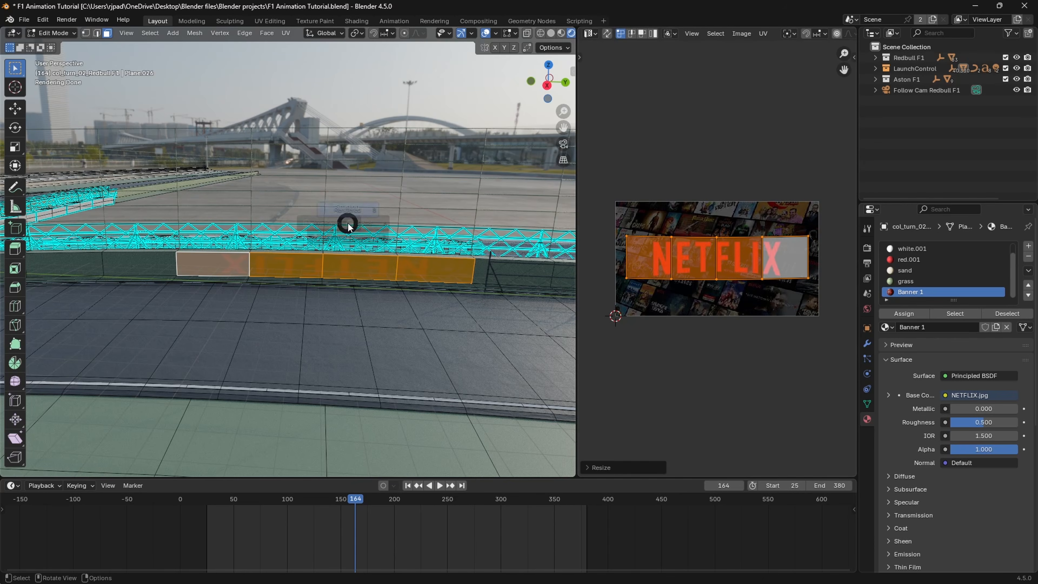
click(340, 343)
scroll(348, 314, up, 3)
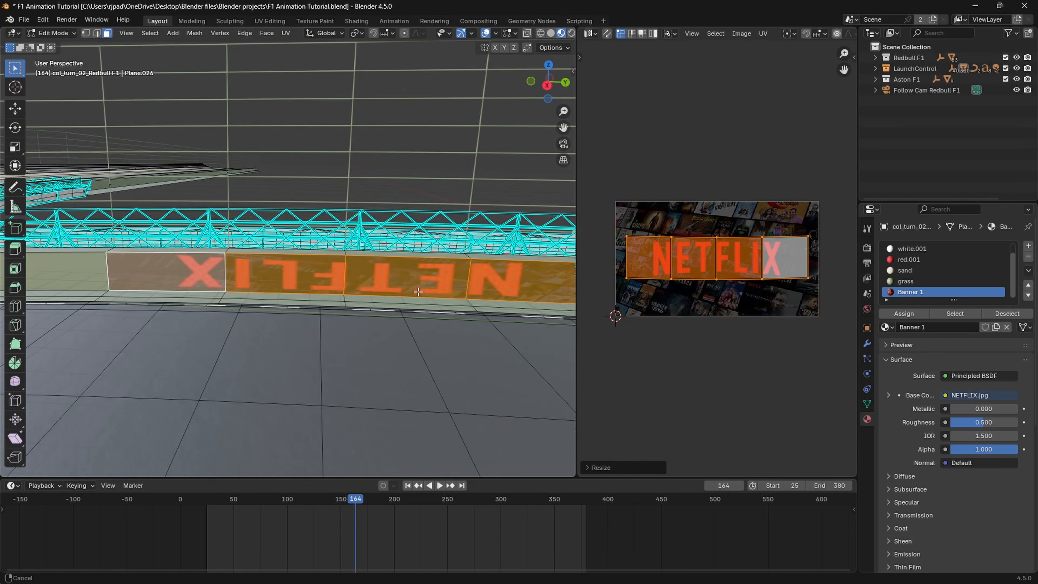
middle_drag(348, 314, 405, 295)
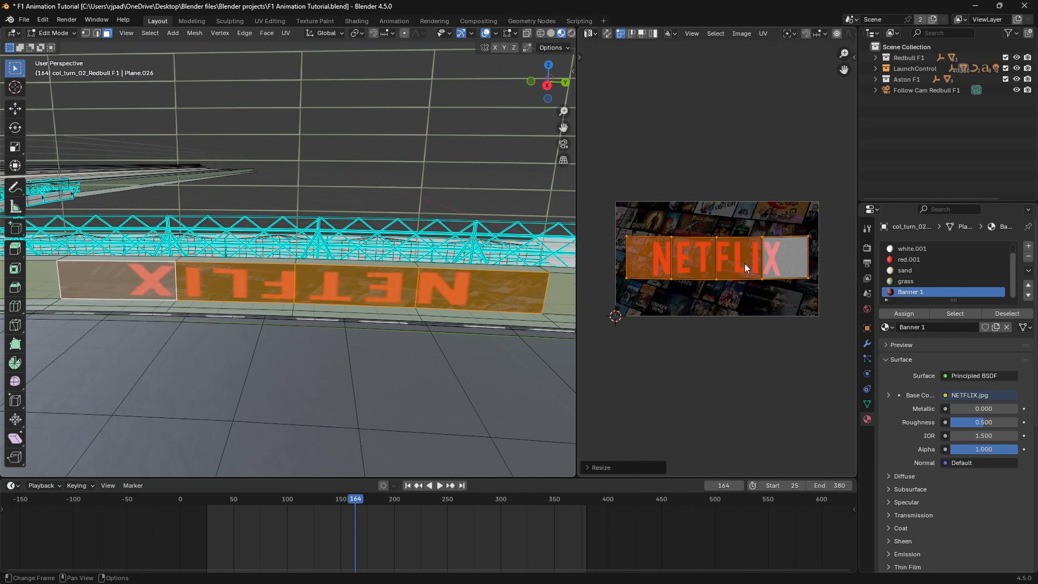
key(r)
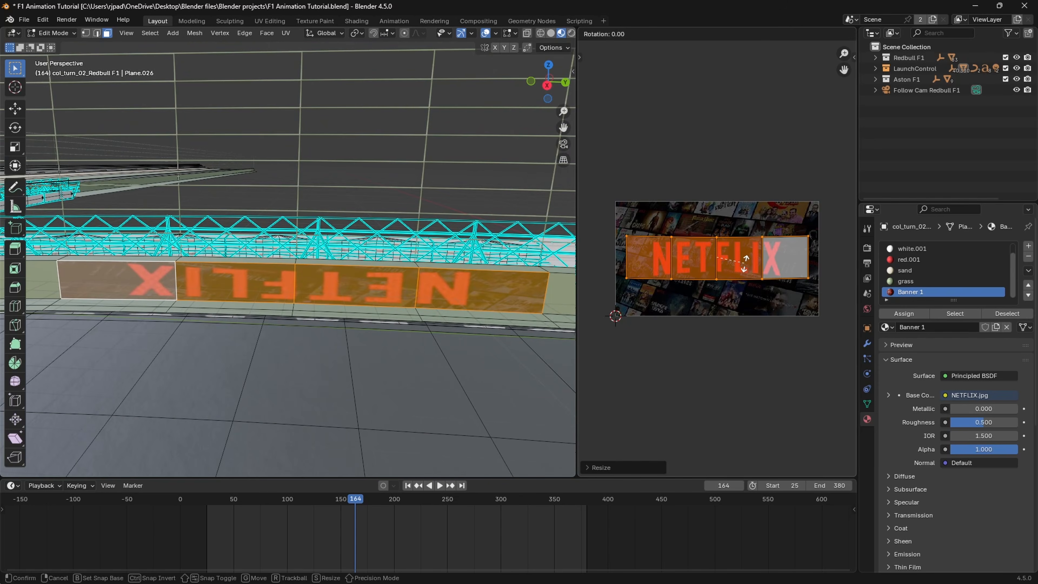
text(180)
key(Return)
scroll(368, 273, down, 5)
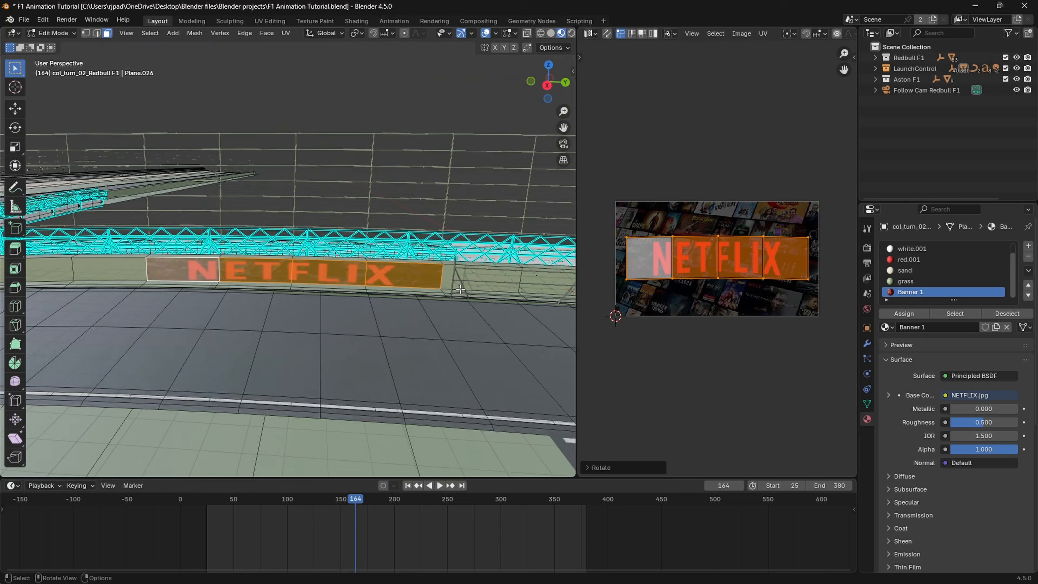
Step: Review the NETFLIX banner in Object Mode, and select the three adjoining wall faces before its first letter in Edit Mode
key(Tab)
scroll(368, 273, up, 5)
scroll(312, 297, down, 2)
middle_drag(312, 298, 286, 301)
middle_drag(186, 285, 378, 288)
key(Tab)
click(378, 288)
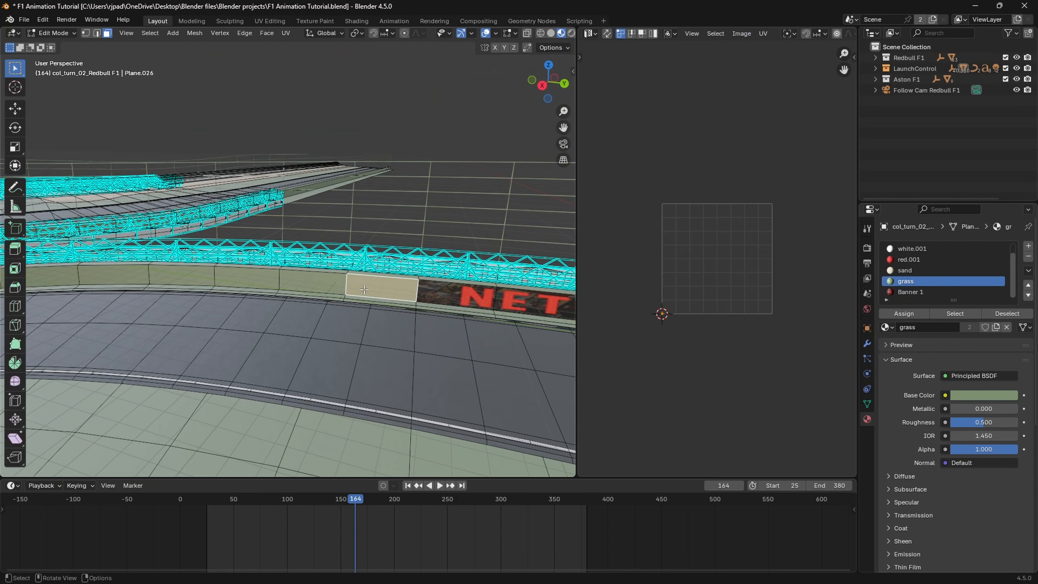
shift+click(310, 287)
shift+click(251, 283)
mouse_move(252, 282)
middle_down()
mouse_move(328, 300)
mouse_move(254, 300)
middle_up()
Step: Add a material slot to the track mesh with a new material named Banner 2
click(590, 33)
click(1029, 246)
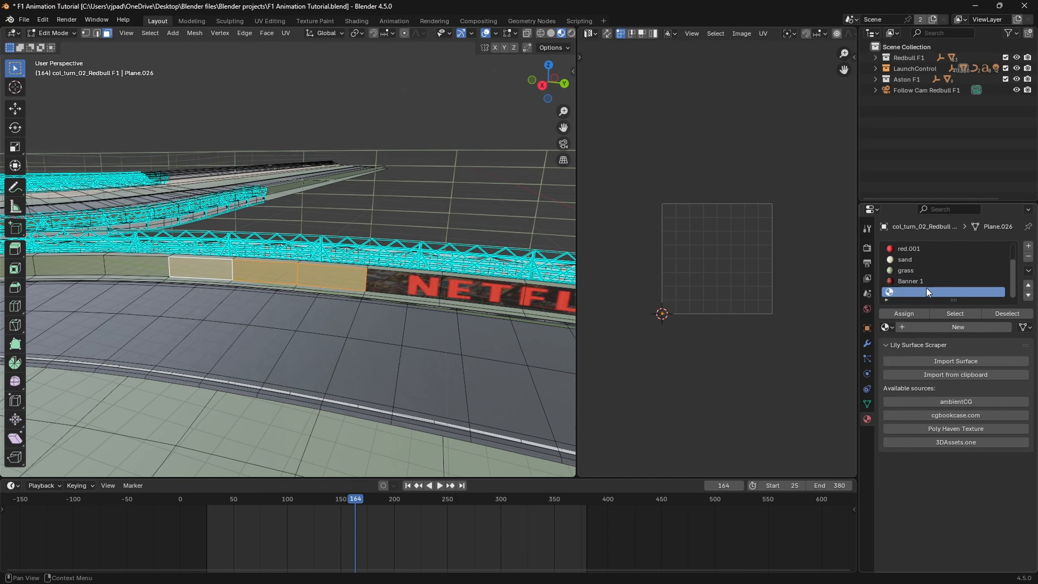
click(936, 327)
double_click(912, 292)
text(Banner 2)
key(Return)
Step: In the Shader Editor, add an Image Texture node to Banner 2 and connect its Color output to the Principled BSDF Base Color
click(590, 33)
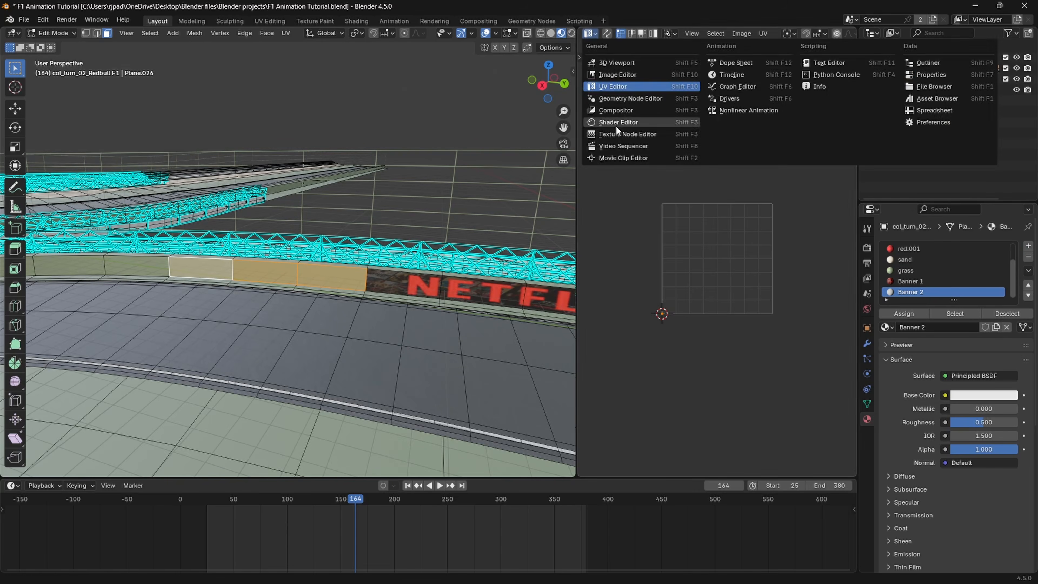
click(616, 128)
key(shift+a)
text(i)
key(Return)
click(625, 230)
drag(709, 238, 744, 211)
Step: Load microsoft-logo-1.jpg from the Logos folder into the Banner 2 Image Texture node
click(693, 260)
click(211, 415)
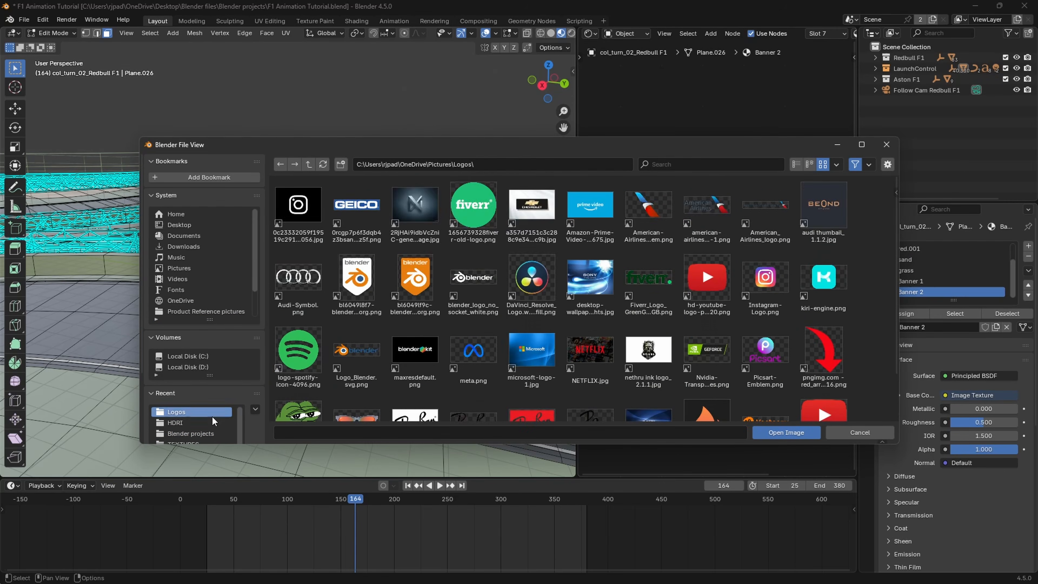
scroll(546, 335, down, 3)
double_click(544, 334)
Step: Unwrap the three selected wall faces with Smart UV Project and assign the Banner 2 material to them
key(u)
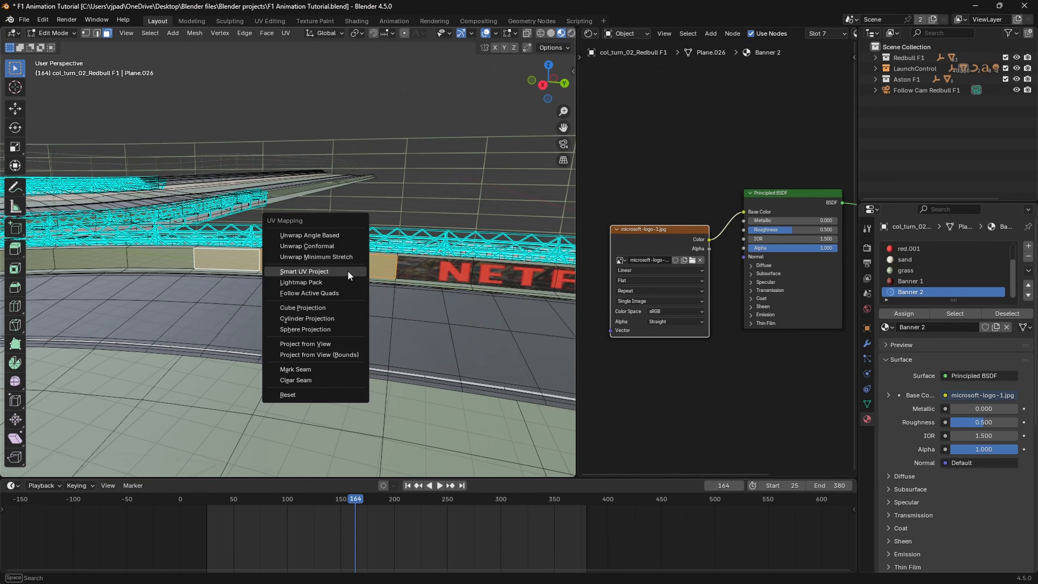
click(346, 269)
click(322, 373)
click(905, 314)
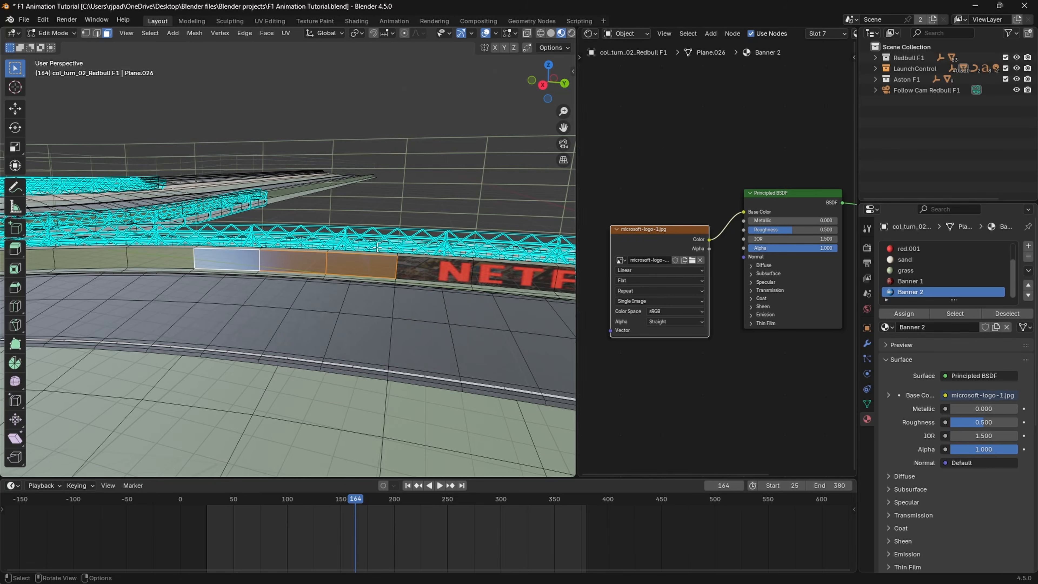
Step: In the UV Editor, rotate the Banner 2 UVs by 90 degrees and move them over the Microsoft logo
click(590, 34)
click(609, 92)
text(r90)
key(Return)
key(g)
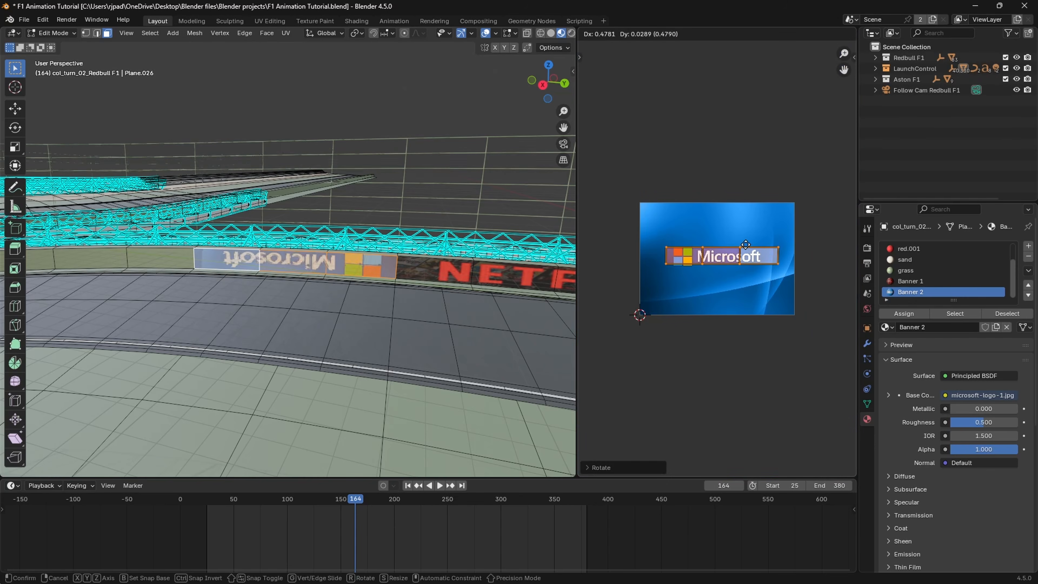
click(742, 240)
Step: Rotate the Banner 2 UVs by 180 degrees, enlarge them slightly and reposition them around the Microsoft logo
key(r)
key(1)
key(8)
key(0)
key(Return)
key(s)
click(773, 243)
key(g)
click(767, 243)
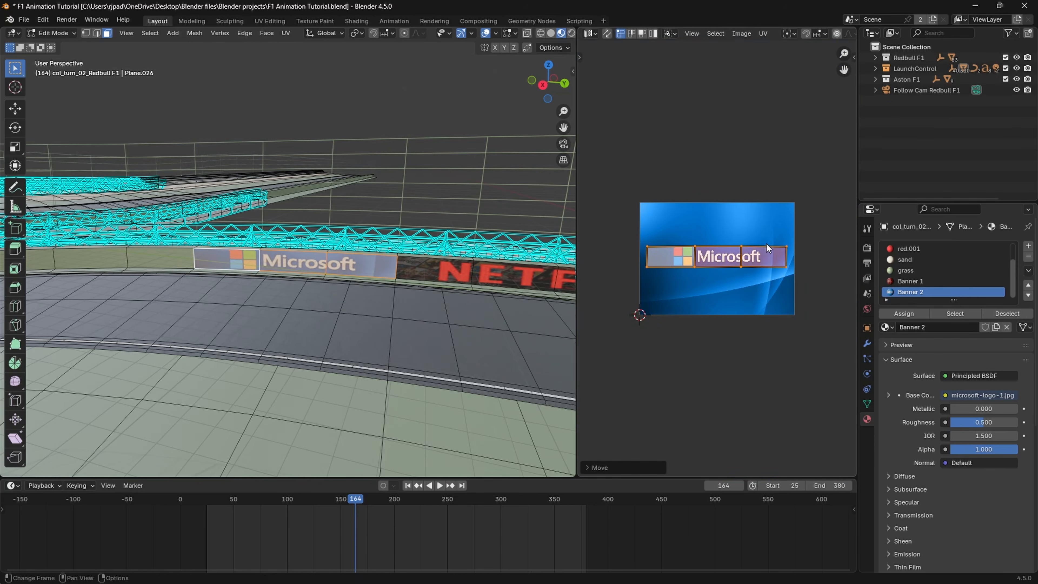
Step: Select the next three wall faces beyond the Microsoft banner
middle_drag(462, 288, 337, 277)
click(385, 285)
shift+click(338, 278)
shift+click(295, 273)
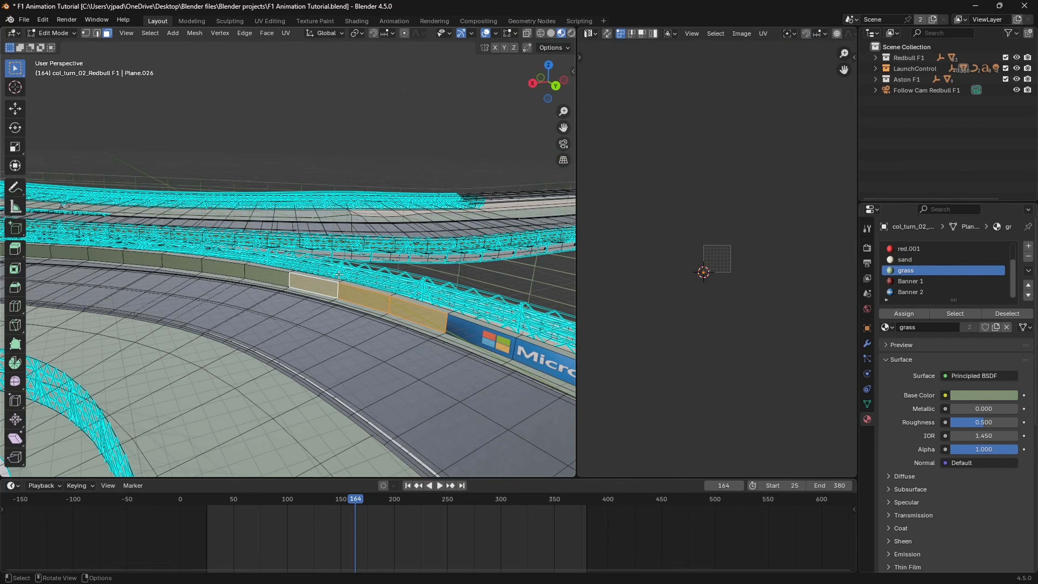
Step: Examine the banners on the trackside wall and the surroundings of the two cars along the track
middle_drag(388, 217, 340, 219)
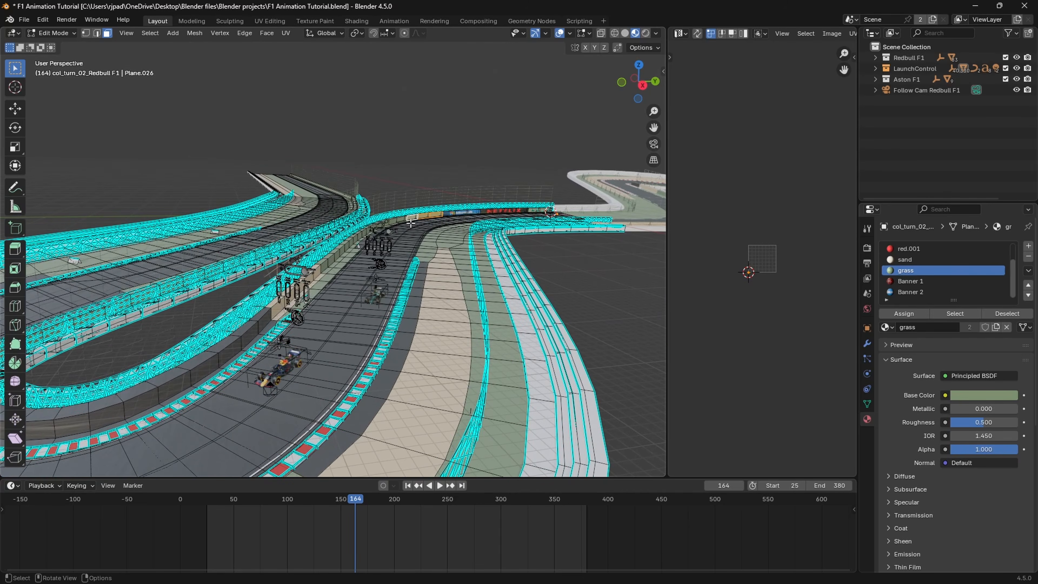
shift+middle_drag(404, 223, 412, 215)
mouse_move(384, 282)
middle_down()
mouse_move(369, 281)
mouse_move(382, 282)
middle_up()
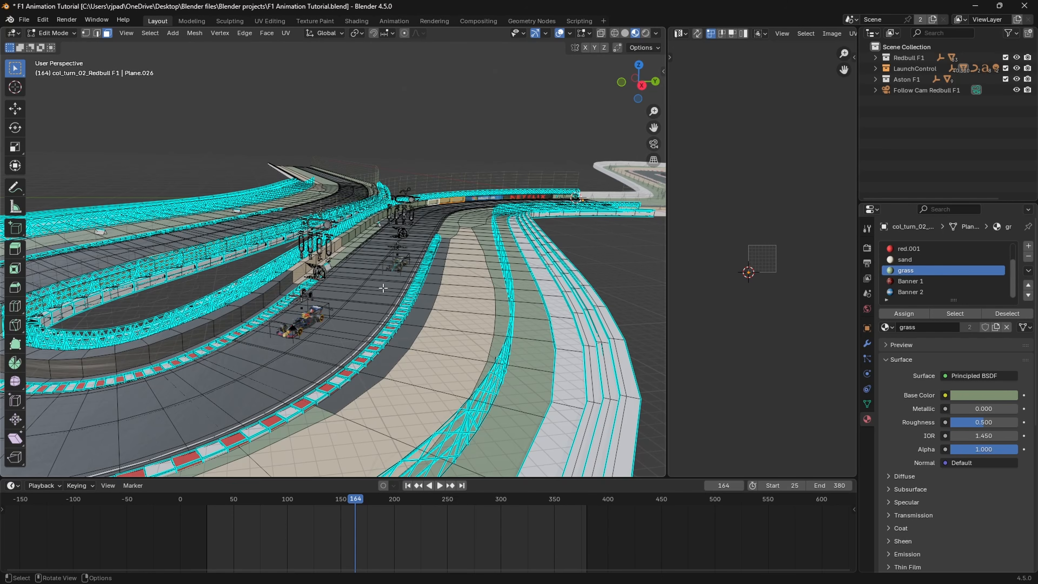
scroll(342, 321, up, 1)
shift+middle_drag(342, 321, 345, 300)
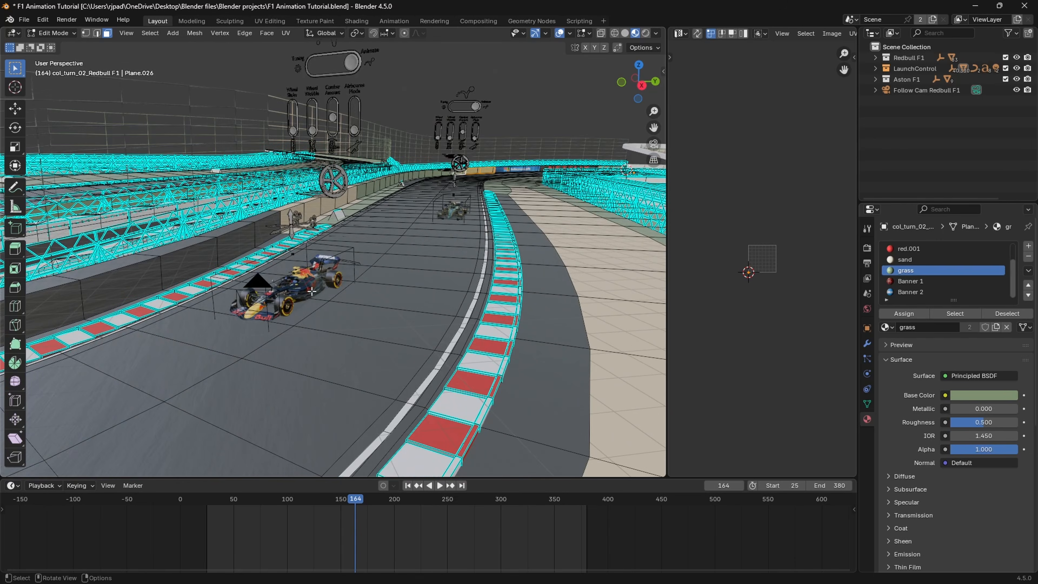
Step: Move the timeline to frame 25 and inspect the cars' starting area beside the NETFLIX banner
drag(306, 498, 207, 505)
shift+middle_drag(504, 198, 276, 226)
scroll(315, 341, up, 6)
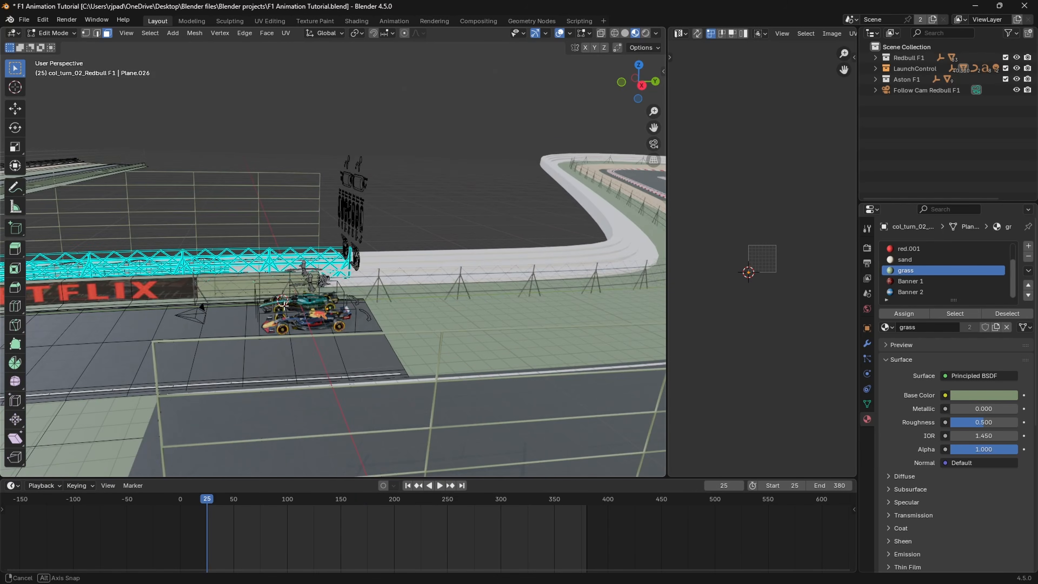
middle_drag(285, 305, 385, 181)
scroll(410, 283, up, 5)
middle_drag(434, 250, 397, 242)
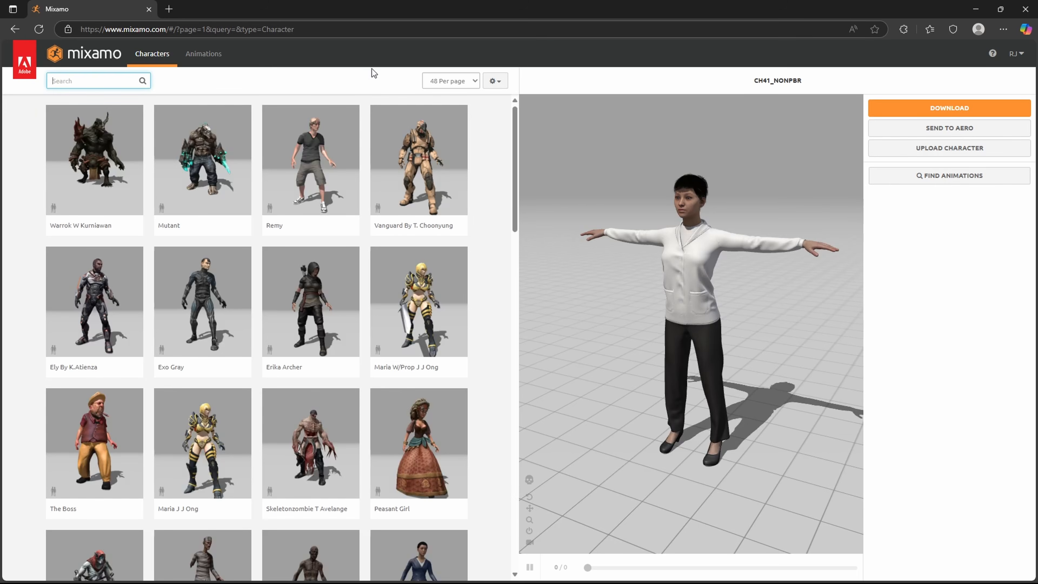
Step: Switch to Mixamo in the browser, search the characters for "racer" and load the Racer character
click(128, 77)
text(racer)
key(Return)
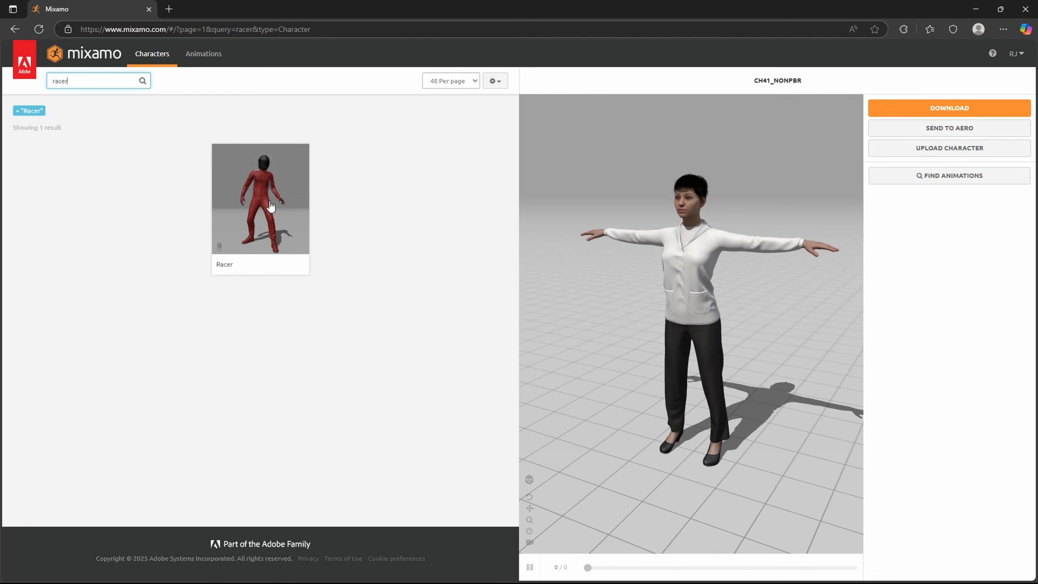
click(275, 198)
click(720, 196)
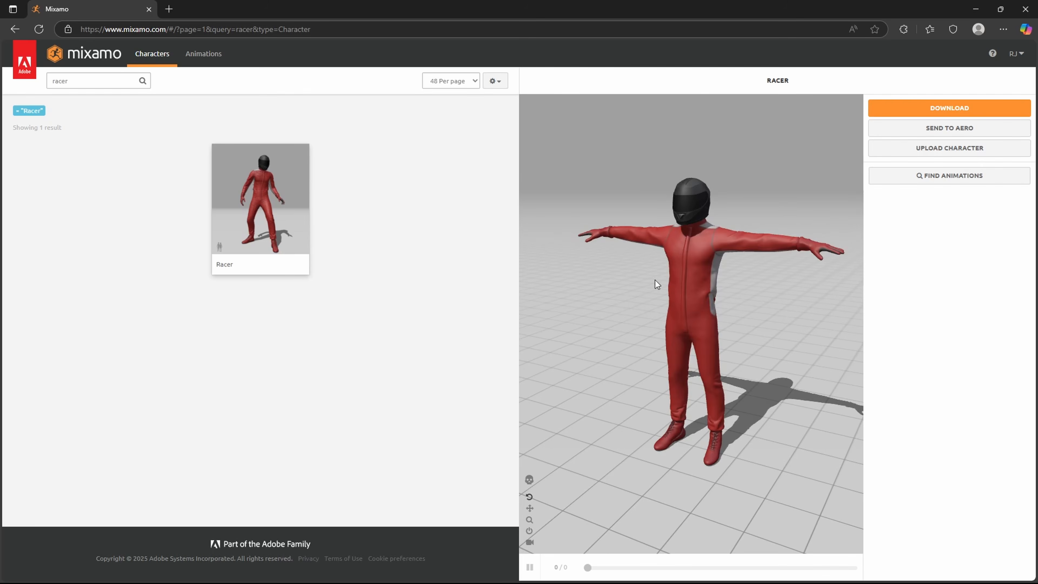
Step: Search the animations for "drive", apply Driving to the Racer and download it as FBX Binary with skin at 30 fps
click(207, 57)
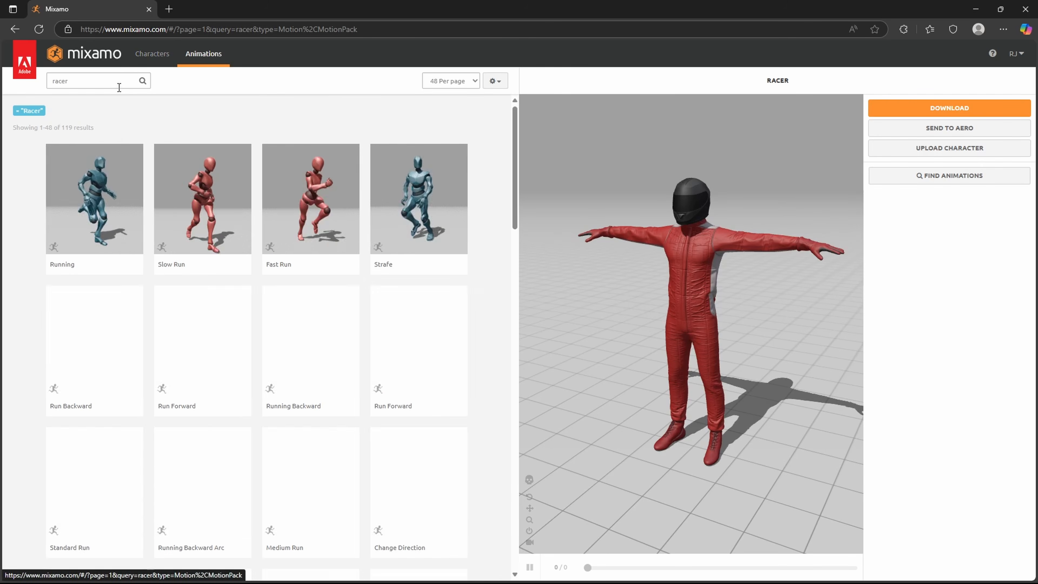
click(136, 80)
key(BackSpace)
key(BackSpace)
key(BackSpace)
key(BackSpace)
key(BackSpace)
text(d)
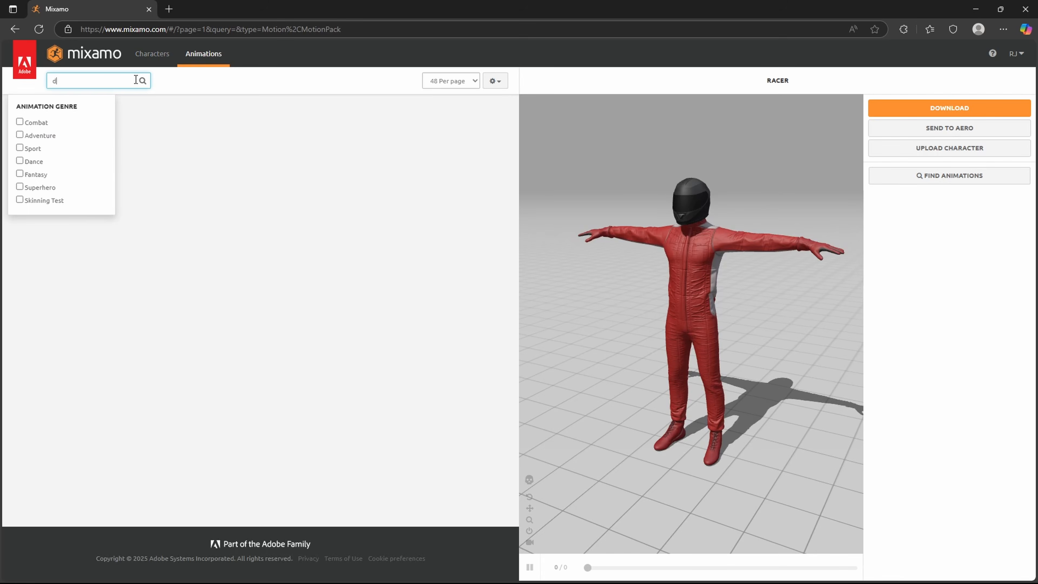
text(rive)
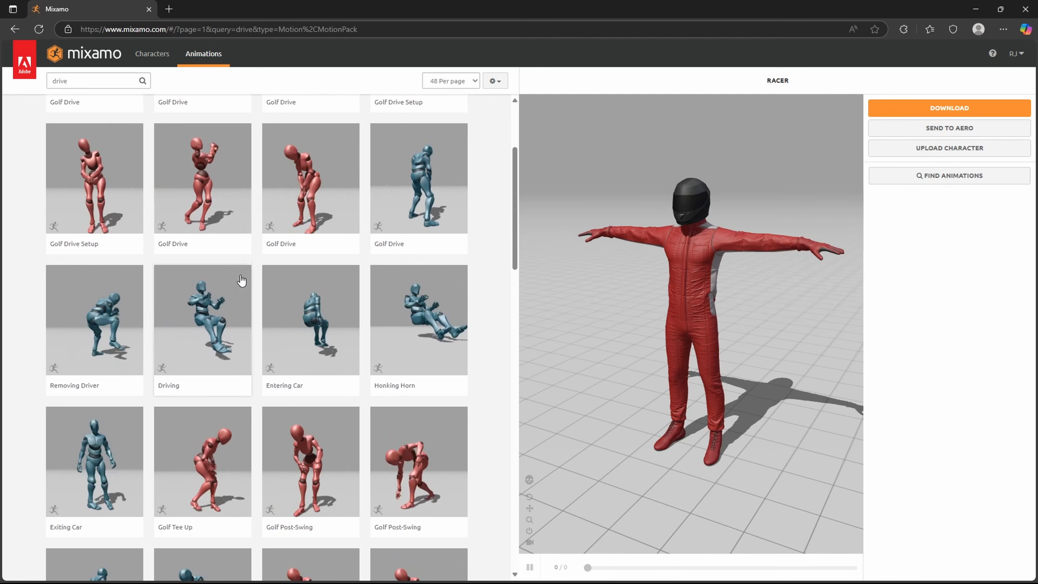
click(210, 326)
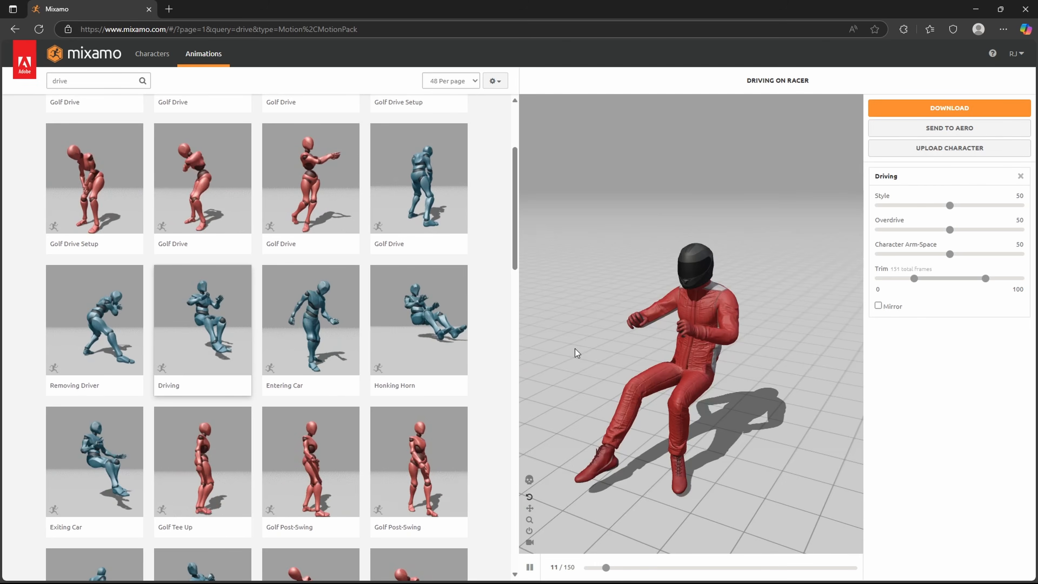
click(921, 109)
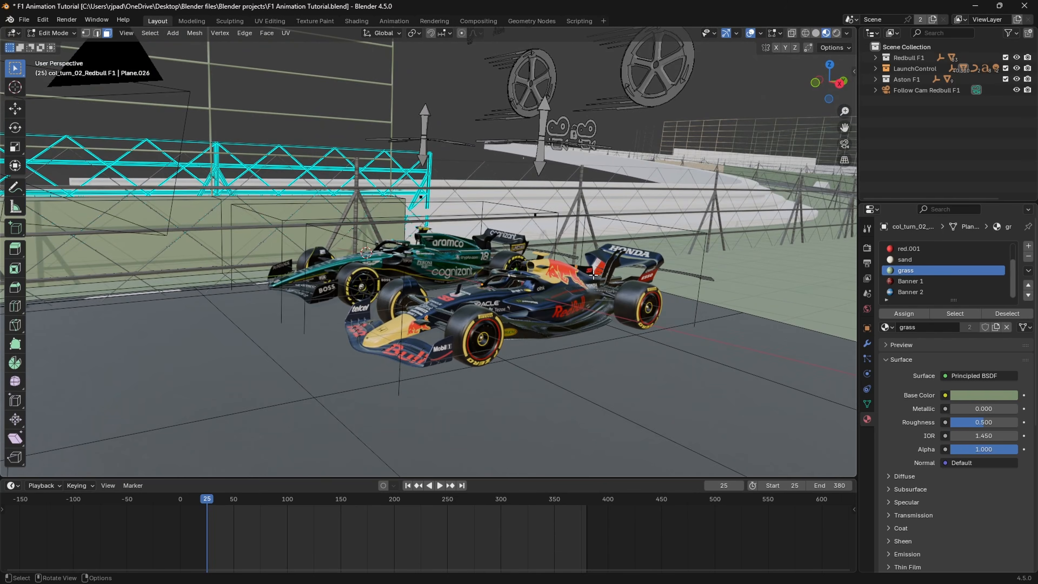
Step: Switch to Blender and create a new collection named "Race Drivers"
middle_drag(594, 275, 586, 275)
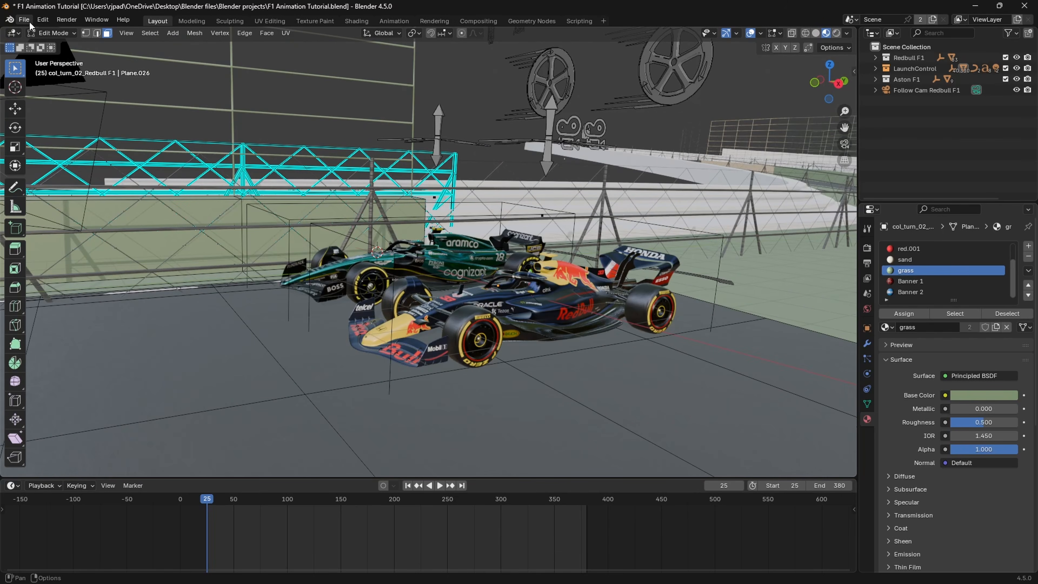
right_click(891, 111)
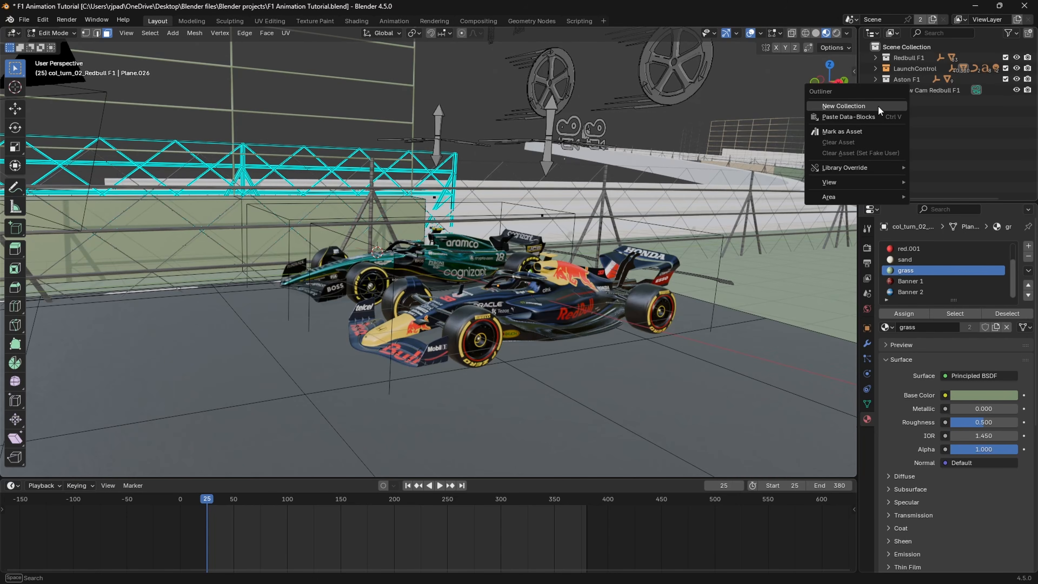
click(850, 107)
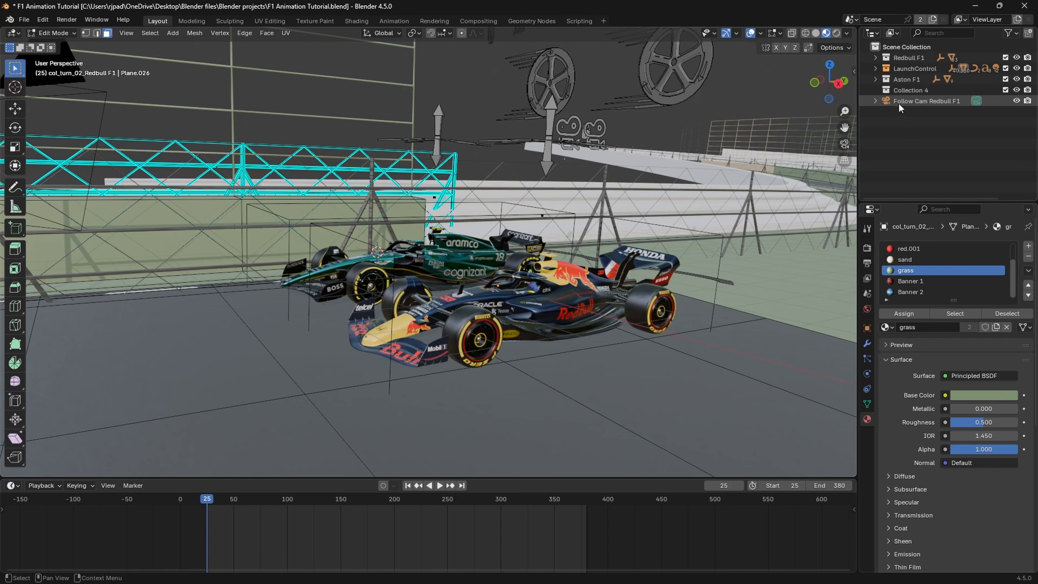
double_click(901, 90)
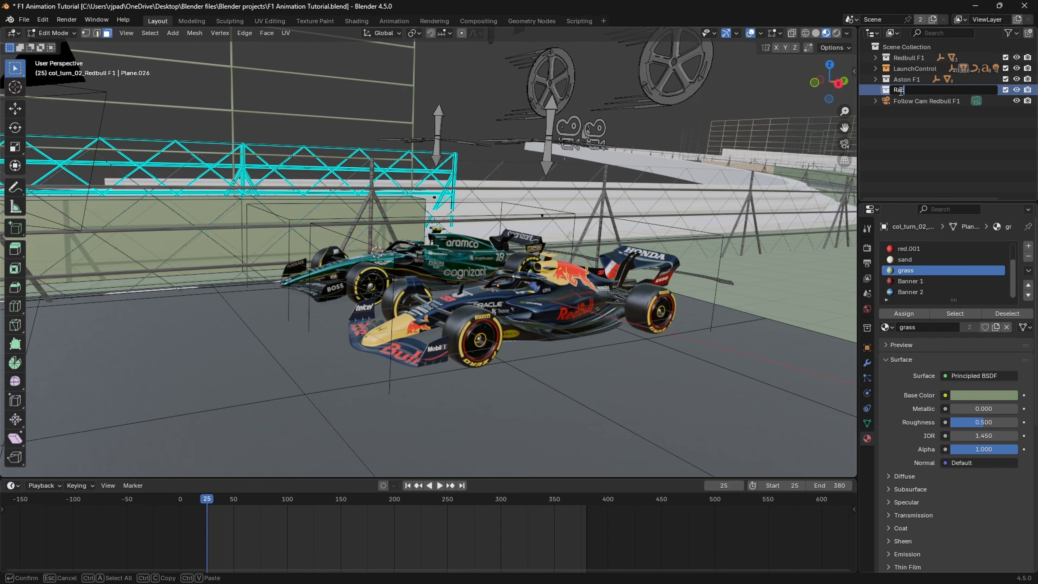
text(Race Drive)
text(rs)
key(Return)
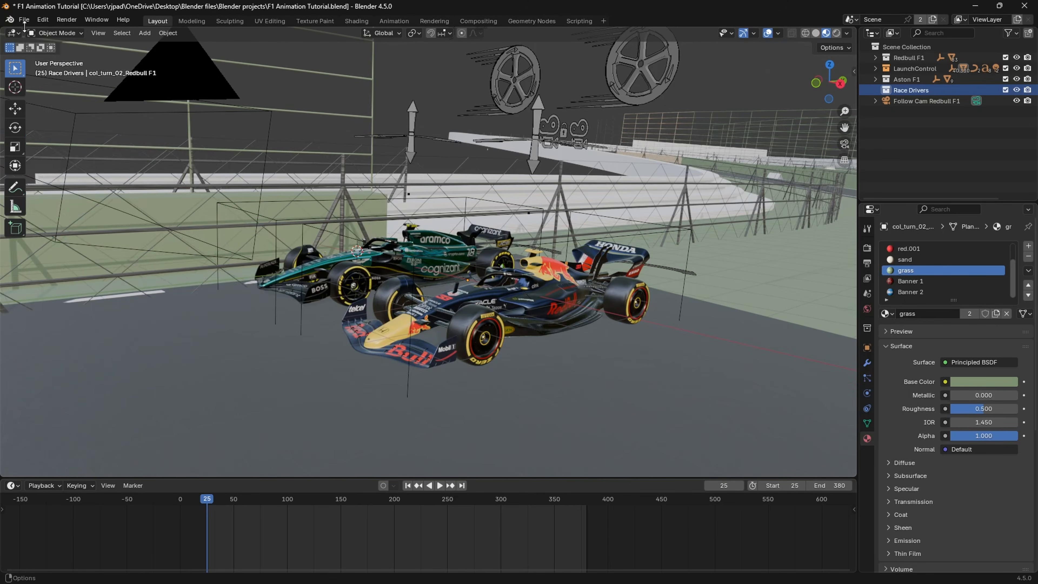
Step: Import Driving.fbx from the Characters folder into the Race Drivers collection with the default FBX options
click(24, 19)
mouse_move(68, 173)
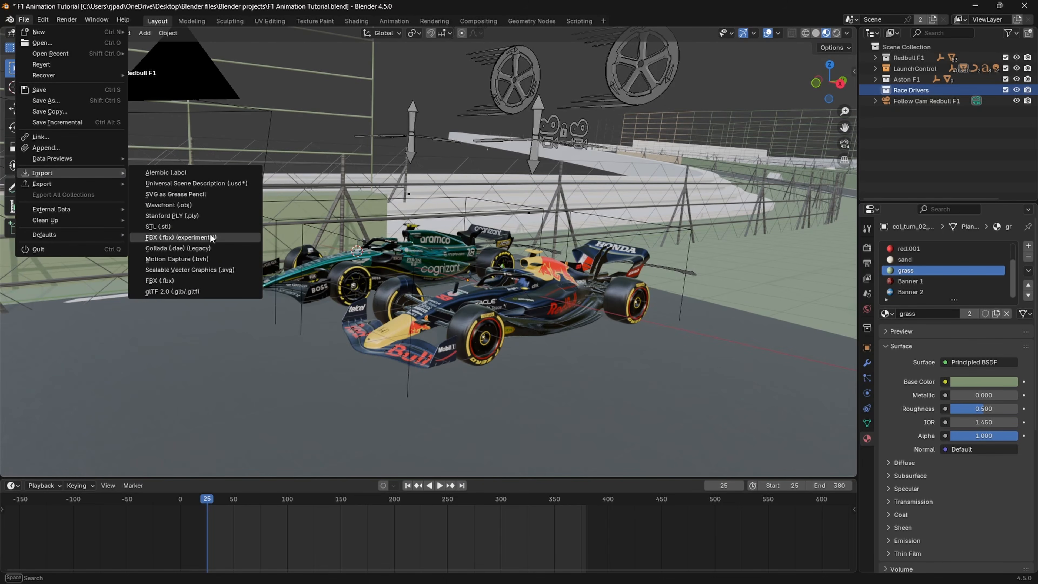
click(180, 281)
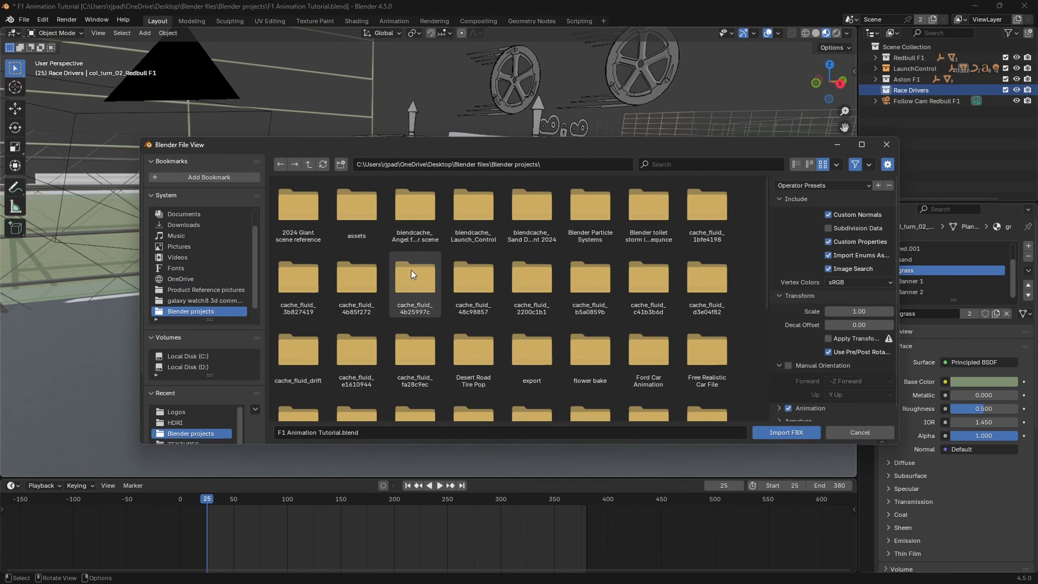
scroll(434, 316, down, 5)
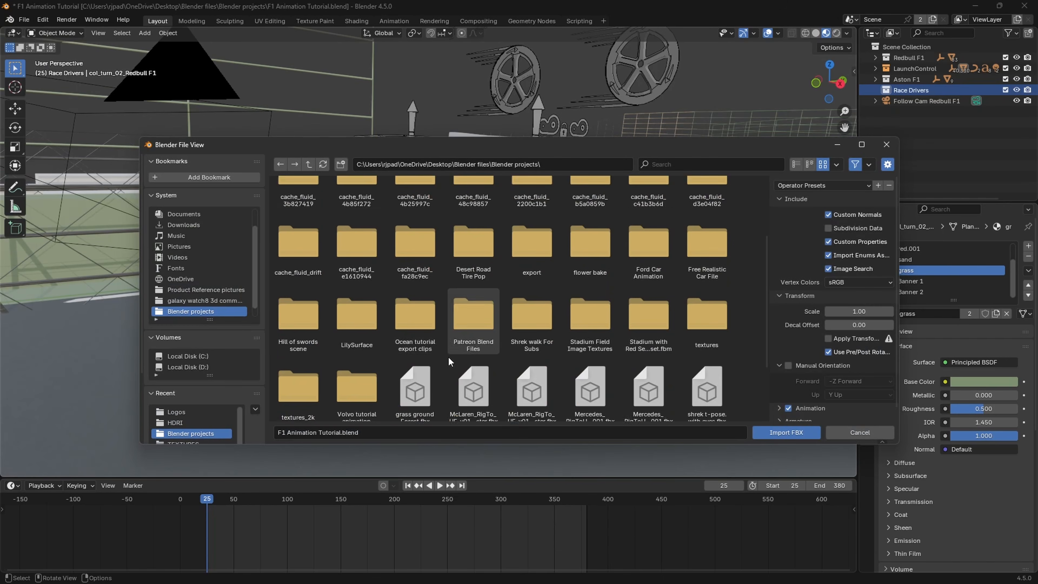
scroll(447, 356, up, 5)
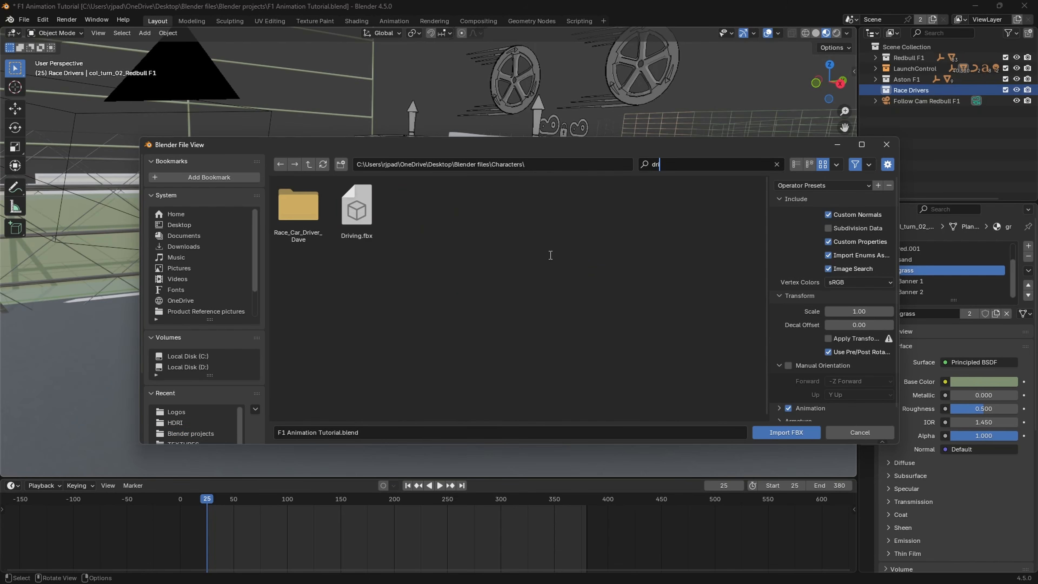
click(360, 240)
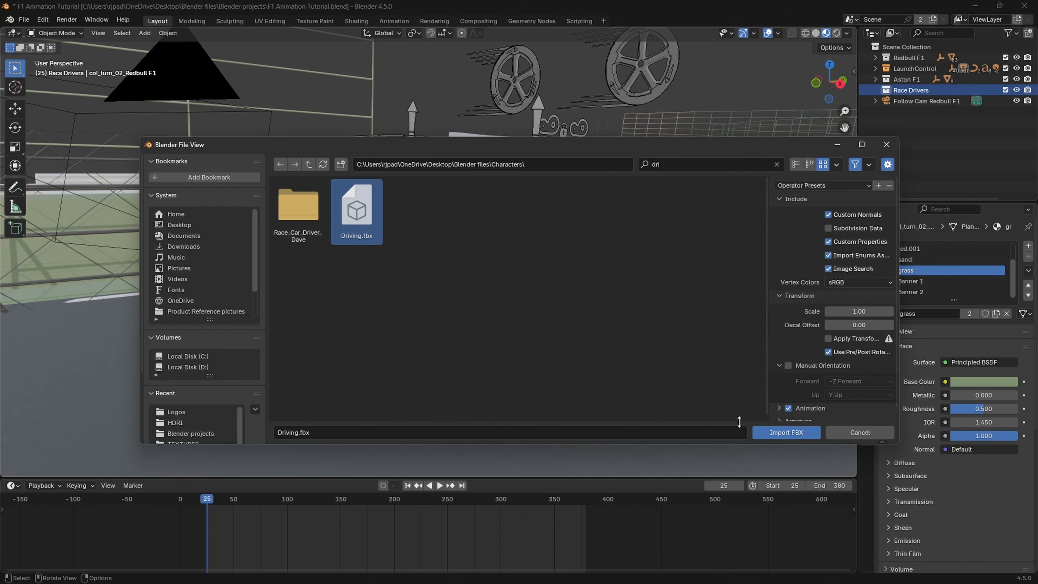
click(769, 438)
Step: Move the imported driver armature about 3 m along the global X axis to the Red Bull car
middle_drag(402, 216, 308, 220)
key(g)
key(x)
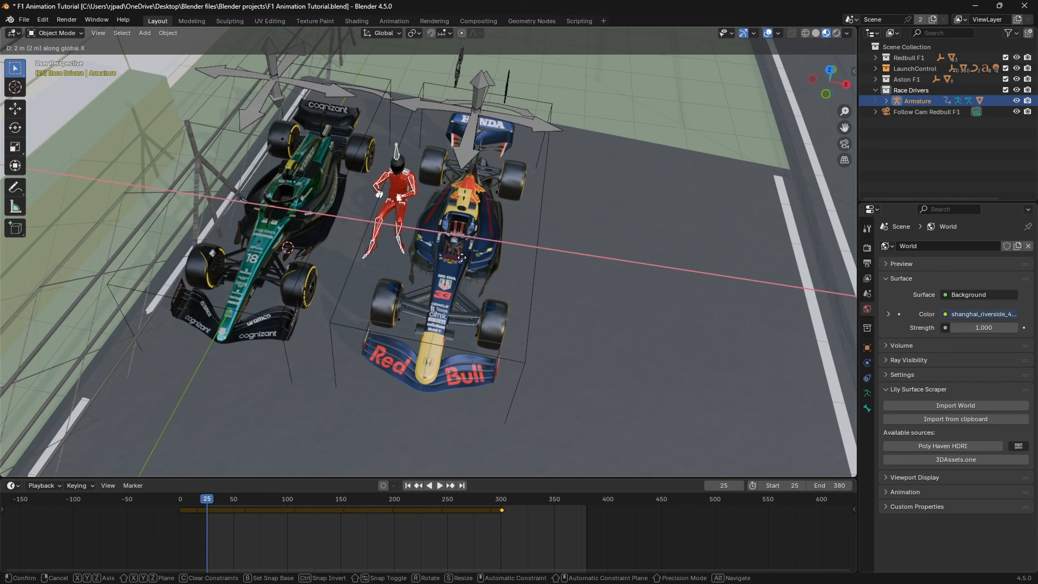
click(483, 262)
Step: Lower the driver armature into the Red Bull car's cockpit so only the head and shoulders stand above the body
middle_drag(482, 262, 518, 222)
scroll(471, 224, up, 5)
shift+middle_drag(490, 209, 516, 266)
scroll(495, 256, down, 4)
key(g)
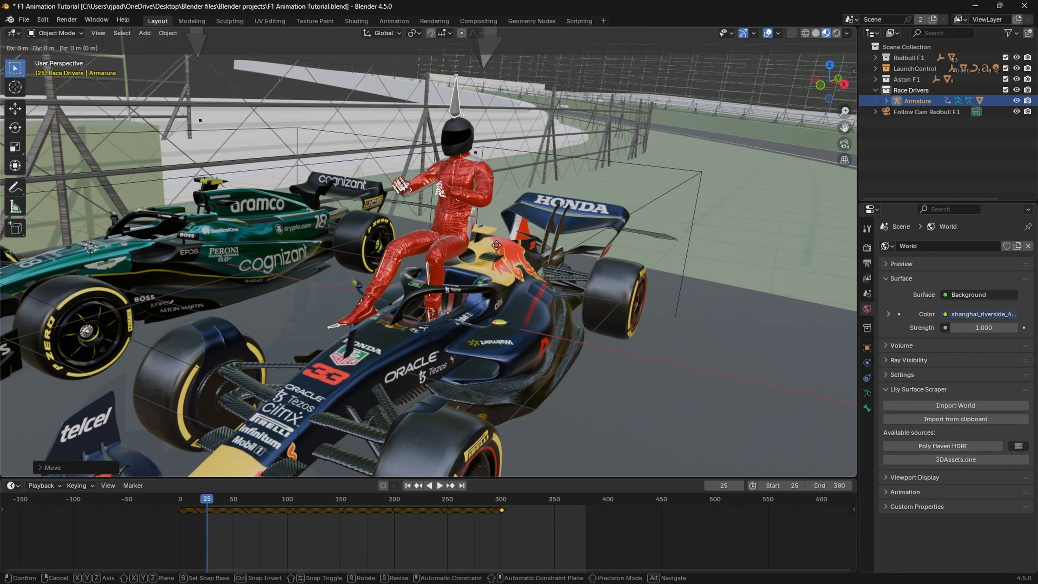
click(512, 373)
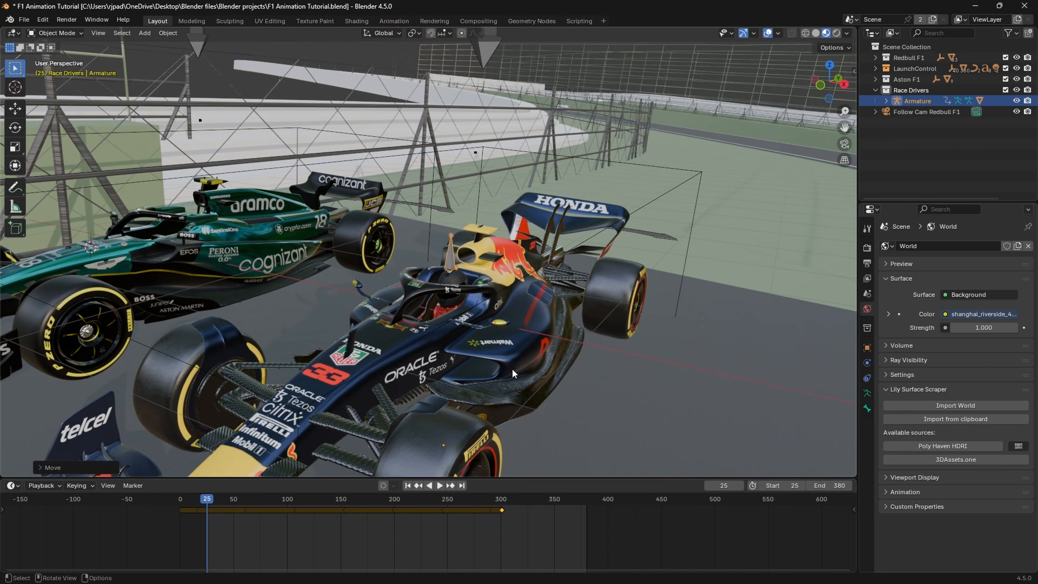
Step: Open the driver's body mesh in the Red Bull cockpit for editing, viewed from the front in wireframe
middle_drag(512, 372, 490, 291)
scroll(436, 315, up, 6)
scroll(435, 284, down, 7)
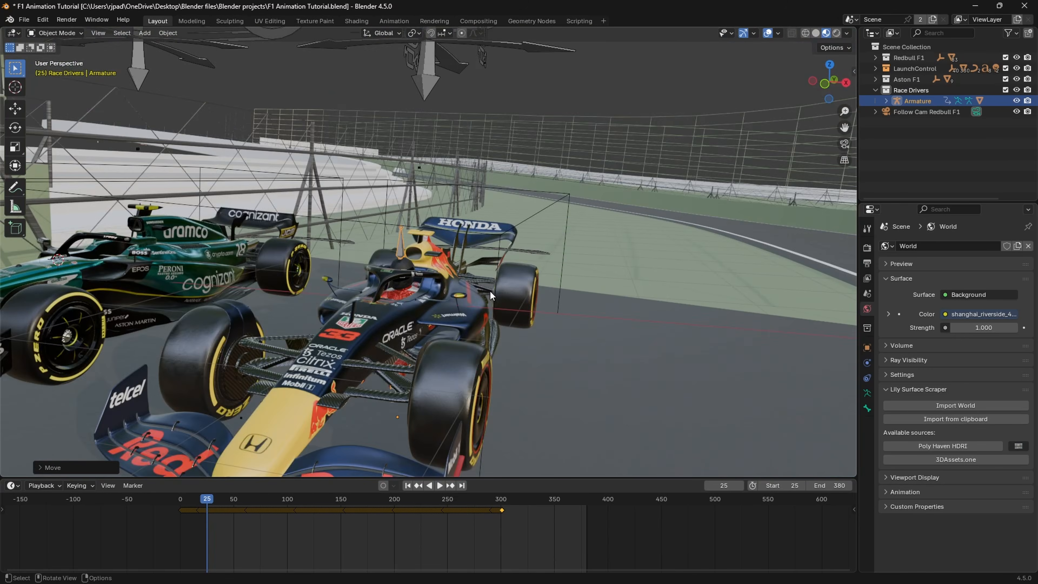
scroll(459, 323, up, 3)
click(390, 323)
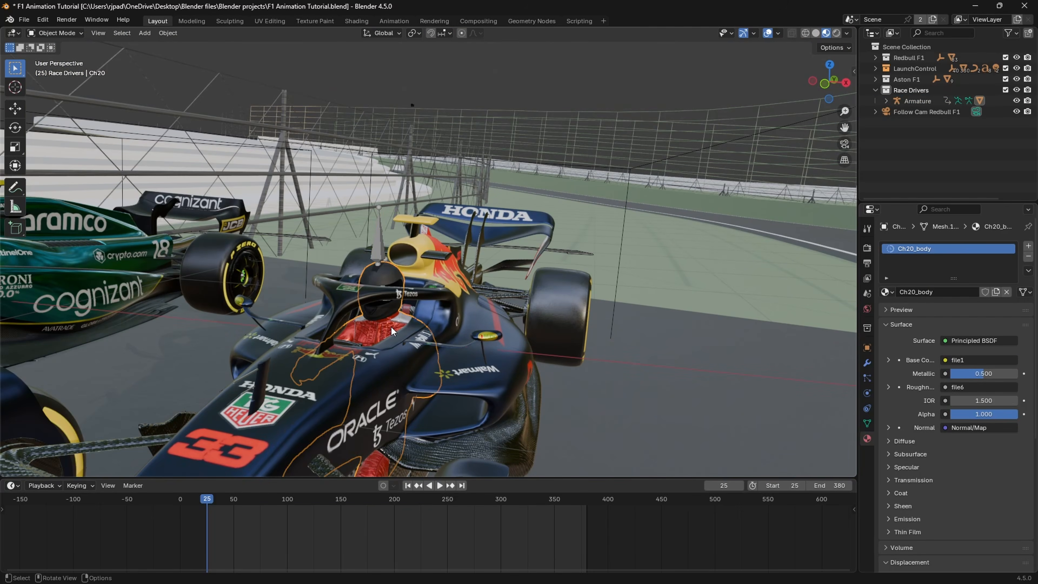
middle_drag(397, 321, 369, 317)
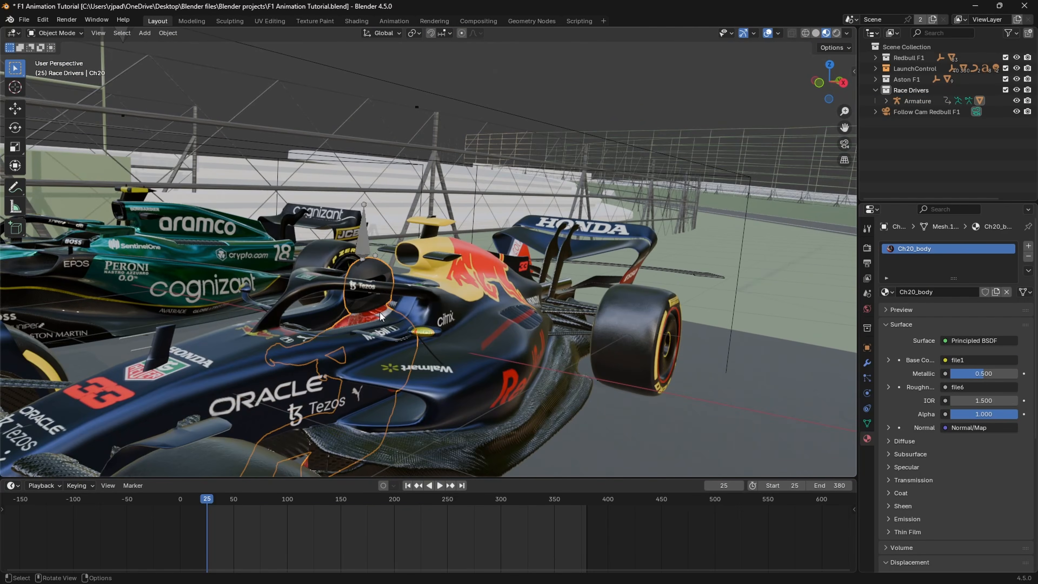
key(Tab)
key(shift+z)
shift+middle_drag(368, 369, 394, 227)
click(818, 83)
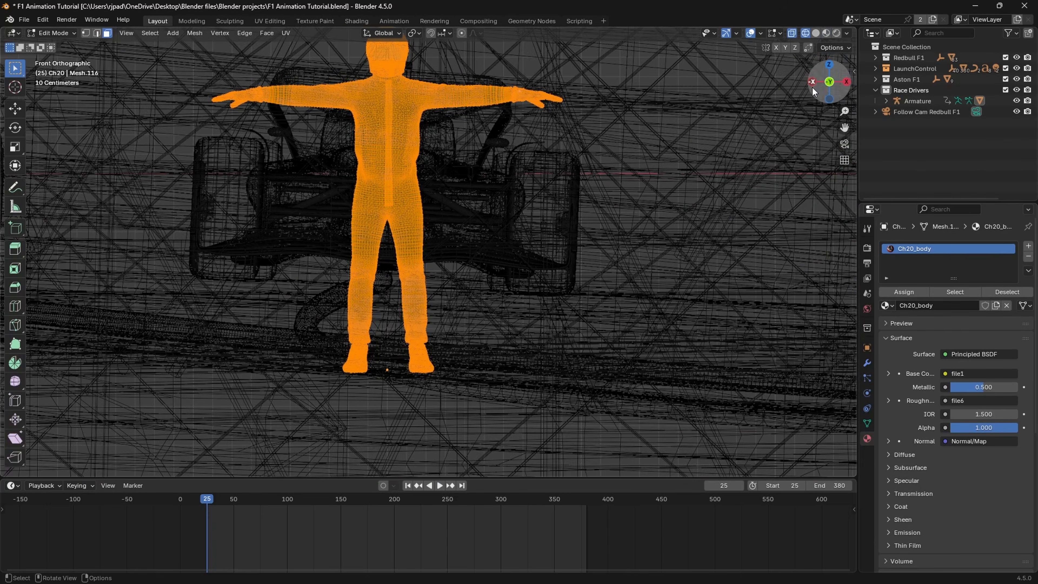
scroll(541, 286, up, 2)
mouse_move(540, 327)
shift+middle_down()
mouse_move(499, 308)
mouse_move(438, 306)
shift+middle_up()
key(z)
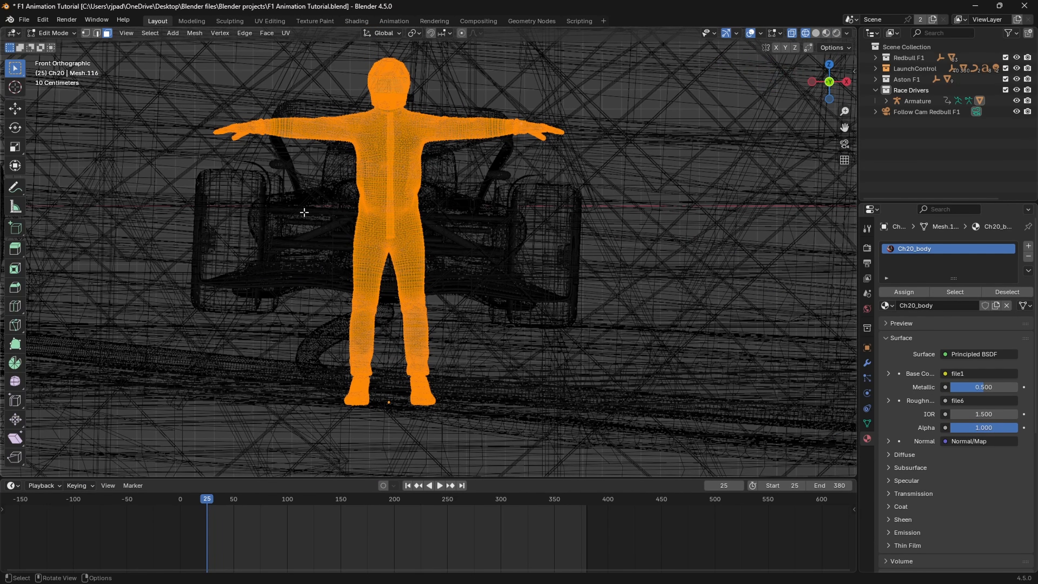
Step: Delete the driver's body below the waist, then return to Object Mode with solid shading
drag(300, 207, 570, 447)
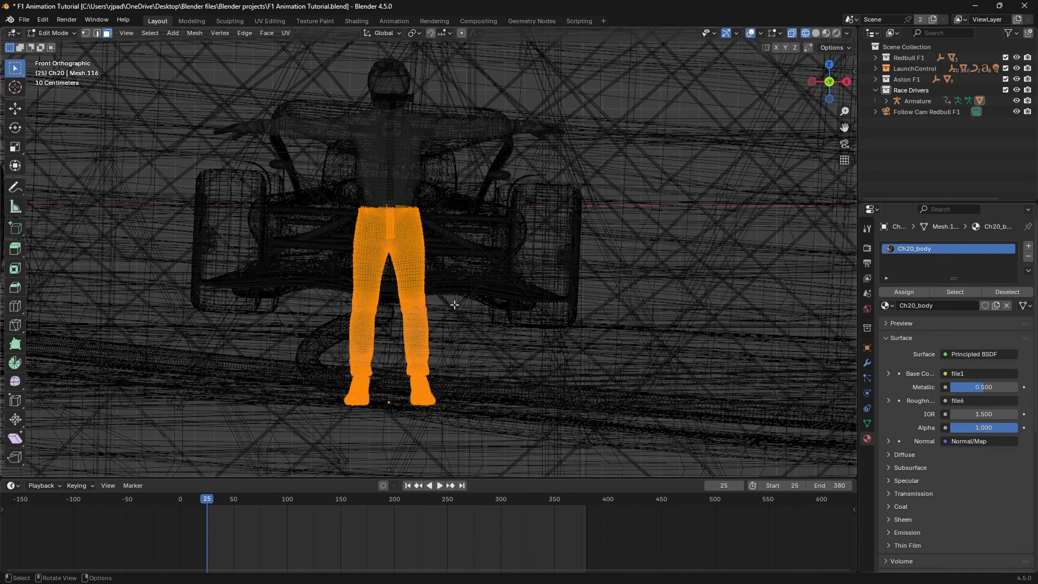
key(x)
click(442, 291)
middle_drag(477, 250, 400, 247)
key(Tab)
key(z)
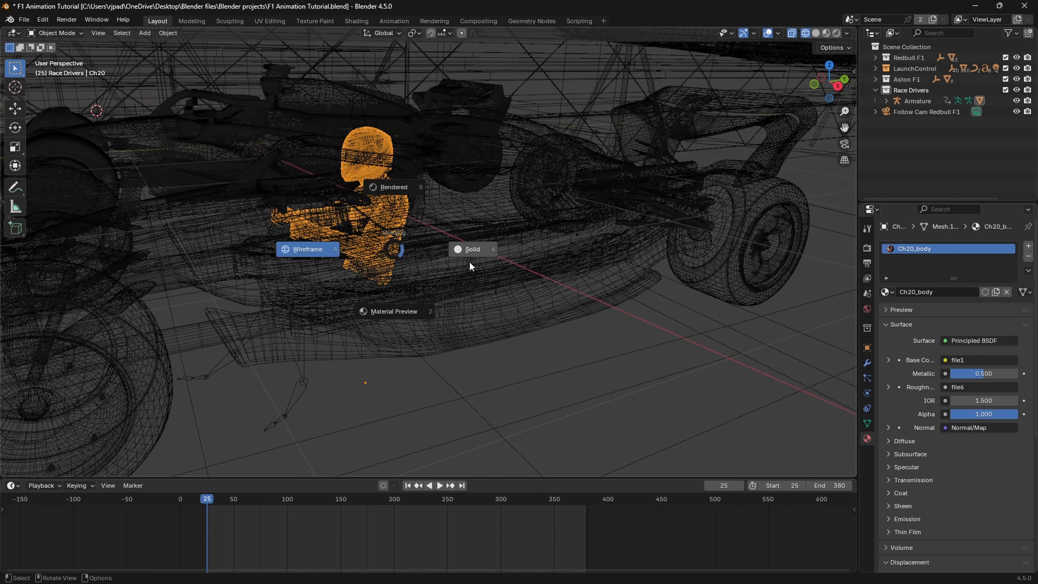
click(454, 261)
Step: Parent the Red Bull driver's armature to Redbull.Body as Object (Keep Transform)
click(398, 258)
key(z)
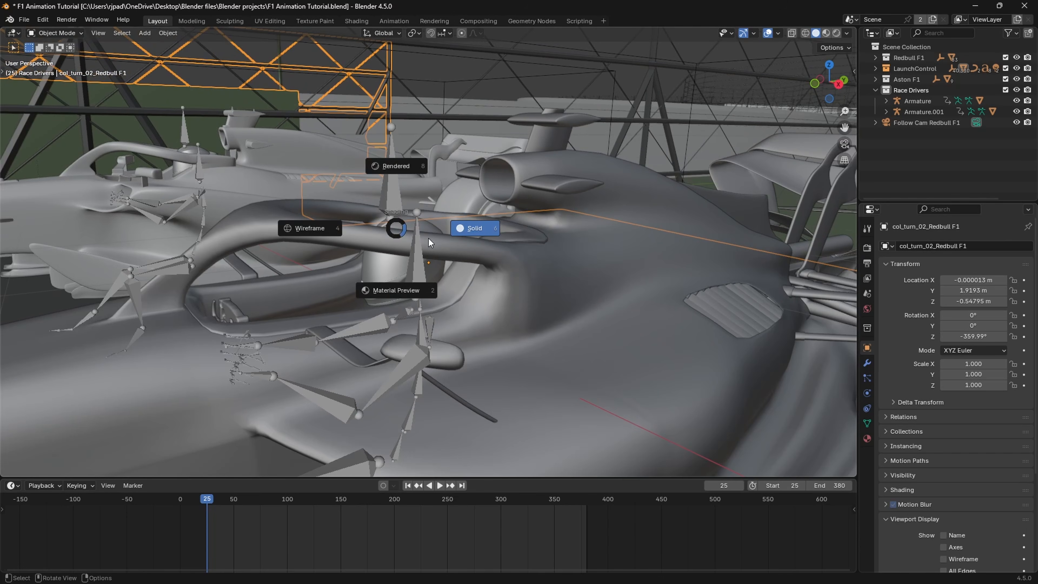
click(461, 232)
click(390, 188)
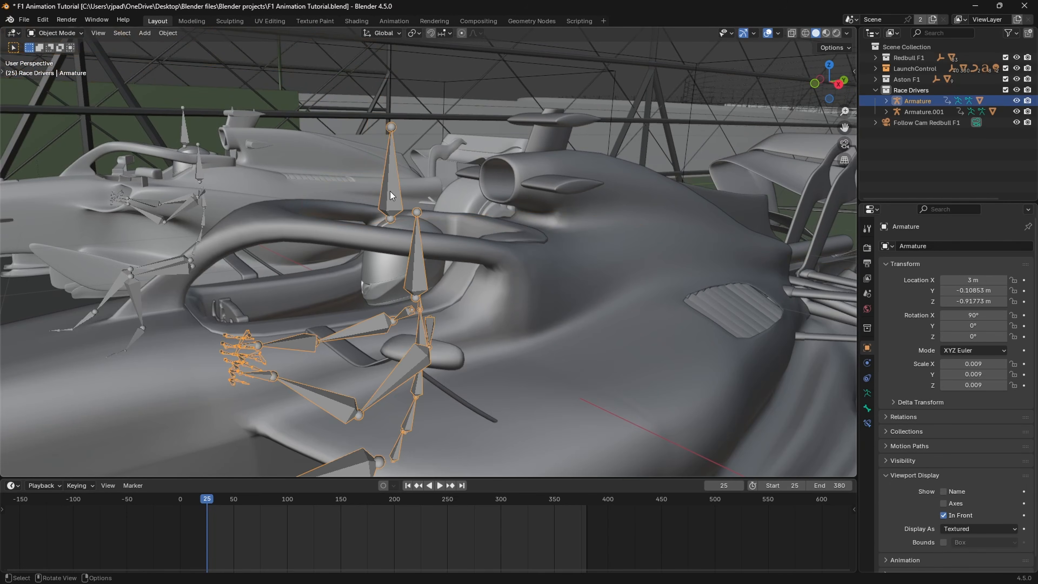
scroll(393, 201, down, 6)
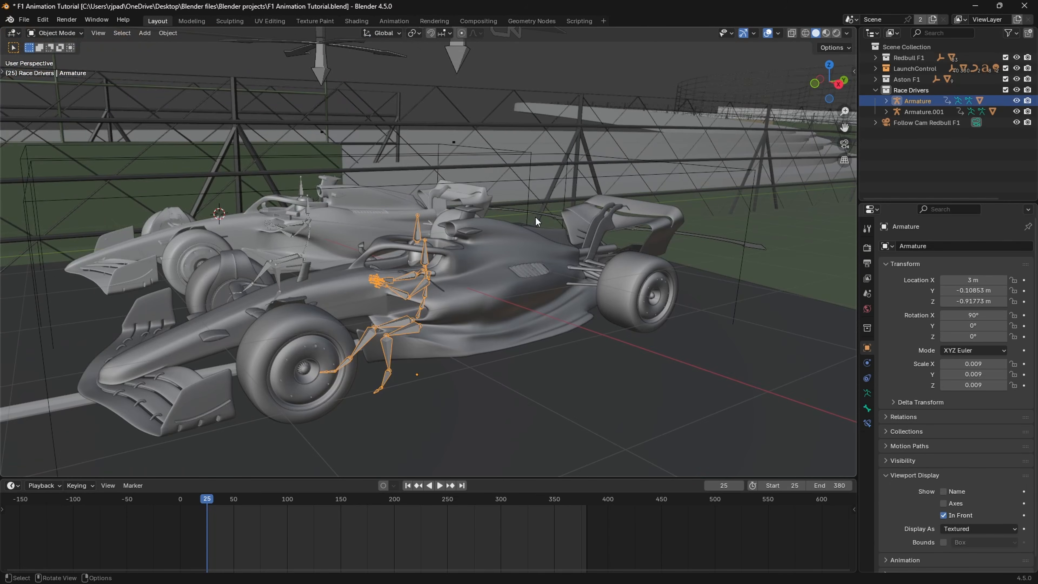
middle_drag(535, 216, 515, 196)
shift+click(532, 233)
key(ctrl+p)
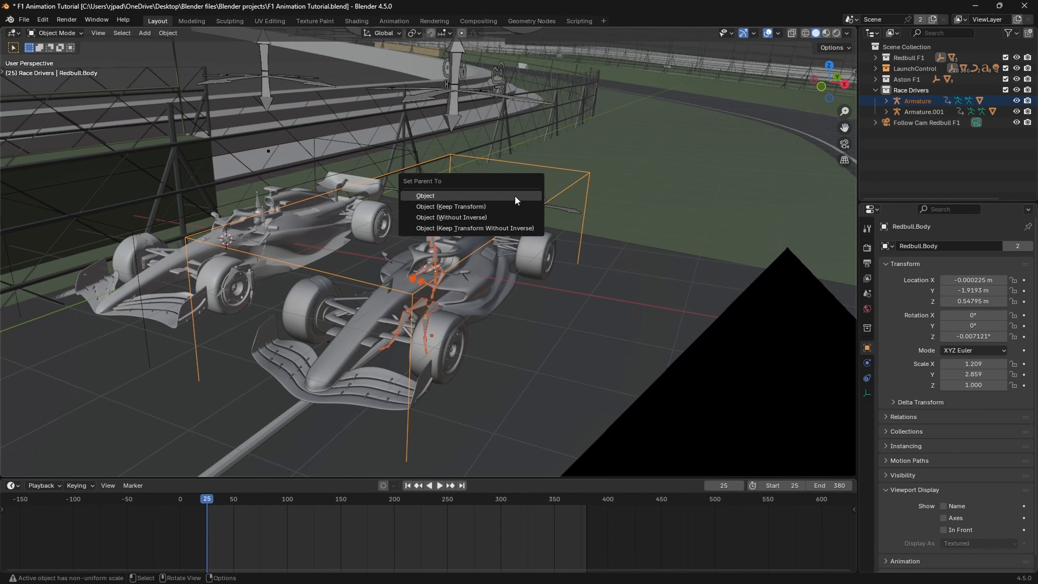
click(476, 207)
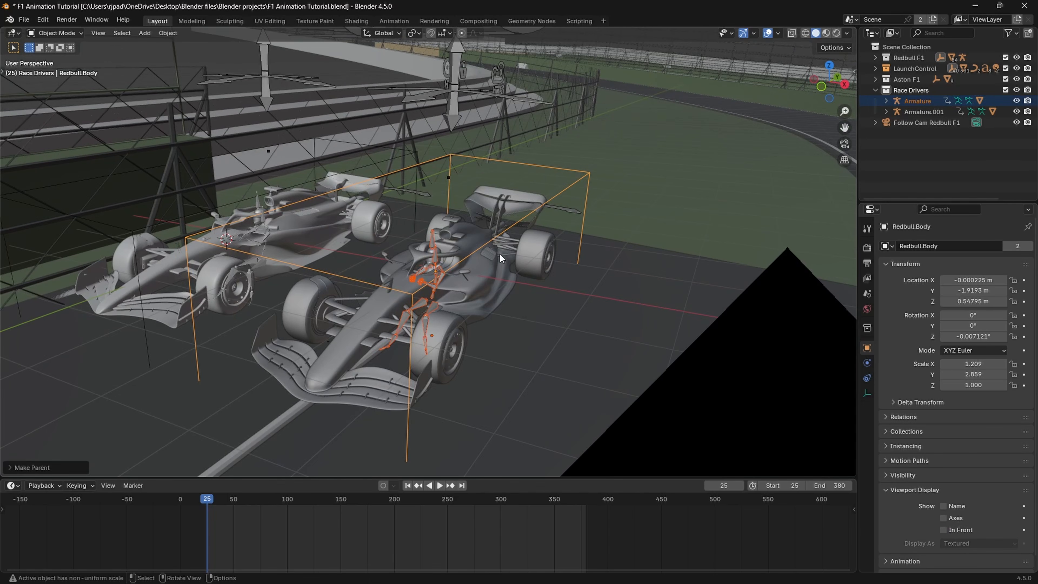
Step: Parent the second driver's armature, Armature.001, to Aston.Body as Object (Keep Transform)
middle_drag(499, 253, 493, 196)
click(466, 228)
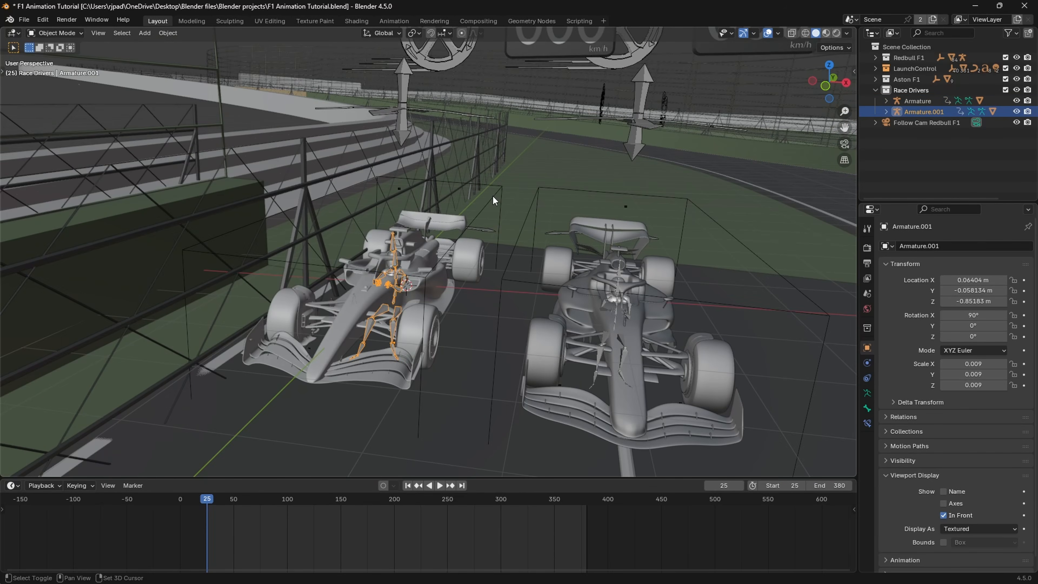
shift+click(493, 196)
key(ctrl+p)
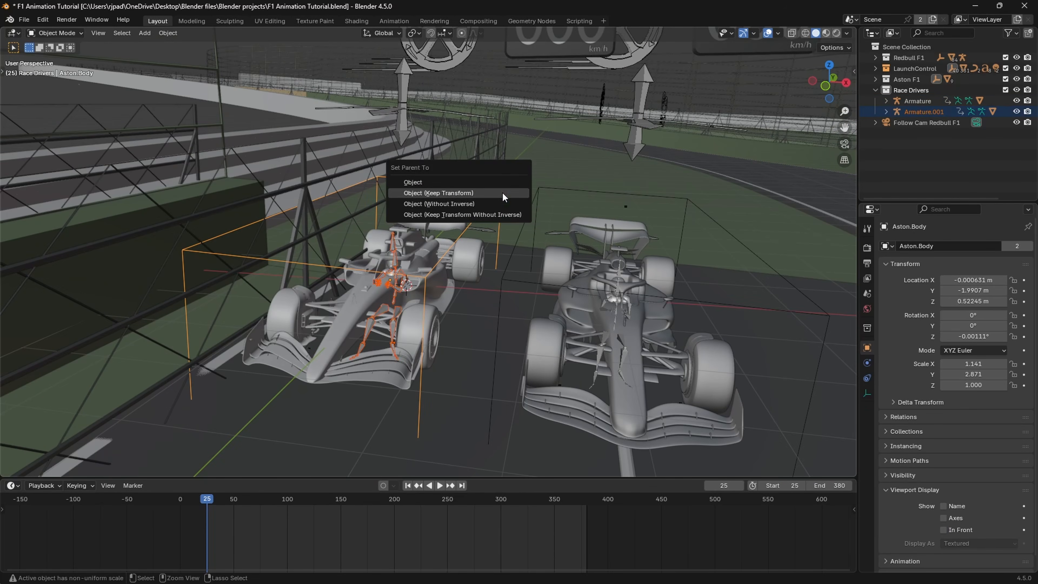
click(502, 192)
Step: Play the animation in the viewport and through the camera to check that both drivers travel with their cars
middle_drag(503, 192, 592, 289)
scroll(558, 280, down, 4)
click(557, 279)
scroll(557, 278, up, 8)
scroll(591, 289, down, 3)
key(space)
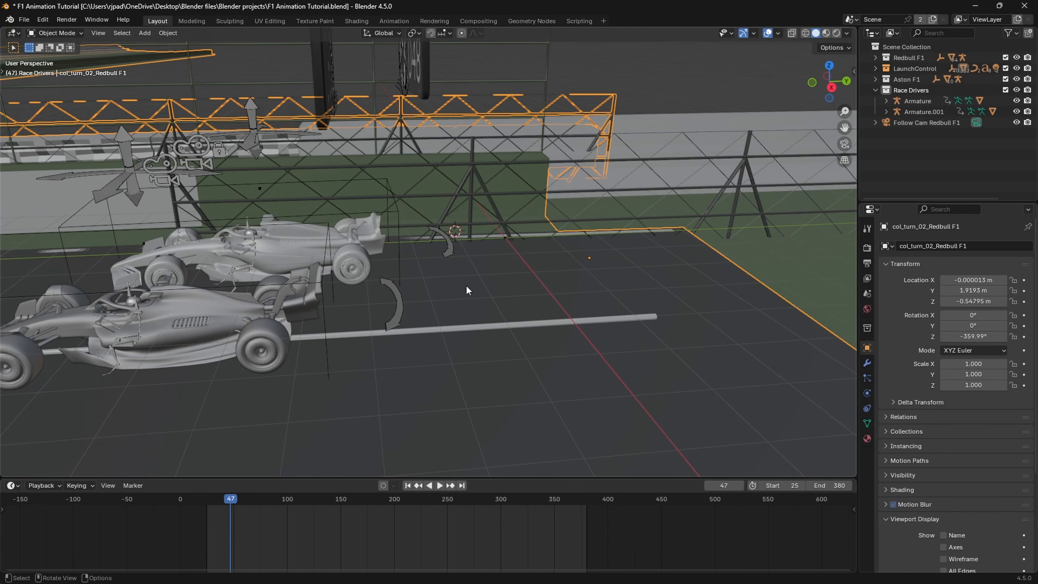
middle_drag(466, 285, 527, 313)
key(space)
key(KP_0)
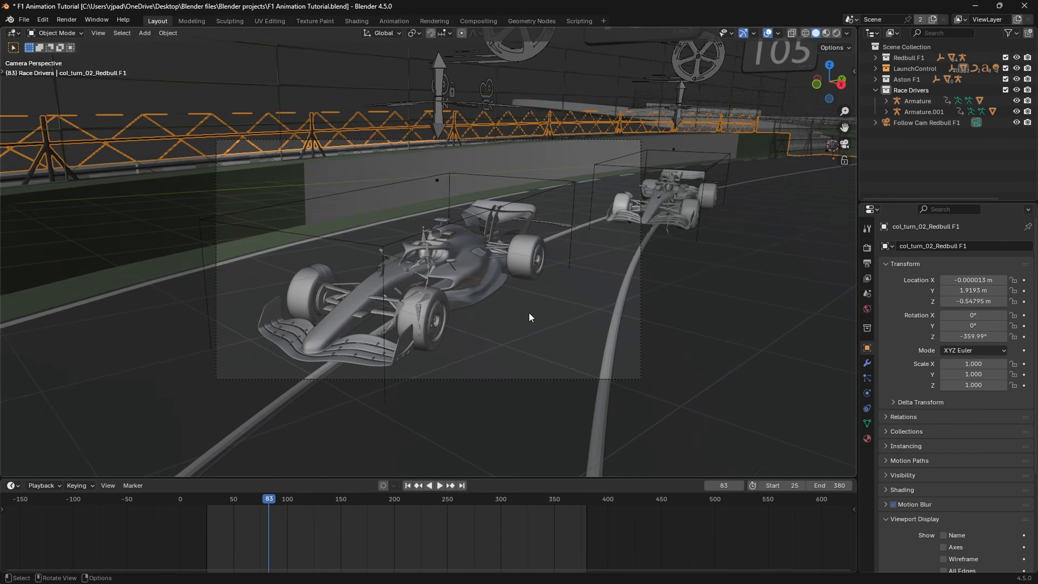
key(space)
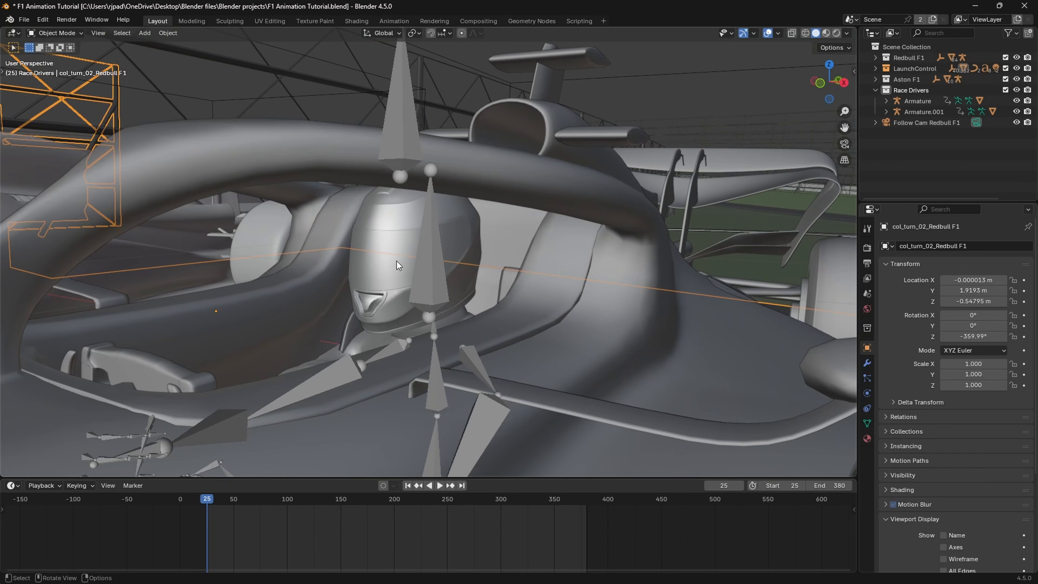
Step: Switch to Material Preview, select the Red Bull driver's mesh, open its material properties and inspect the helmet with overlays hidden
key(z)
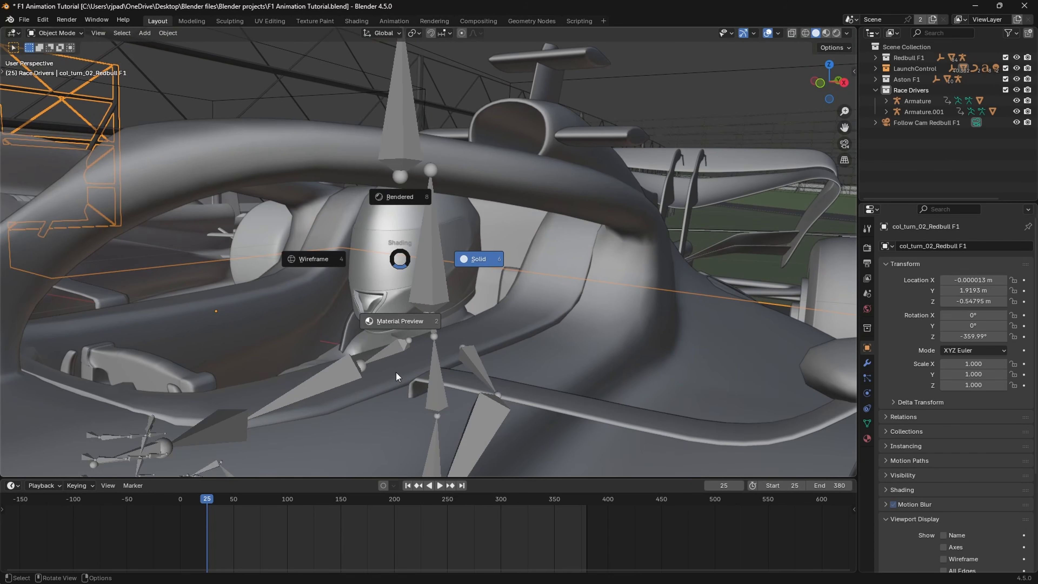
click(415, 325)
click(410, 257)
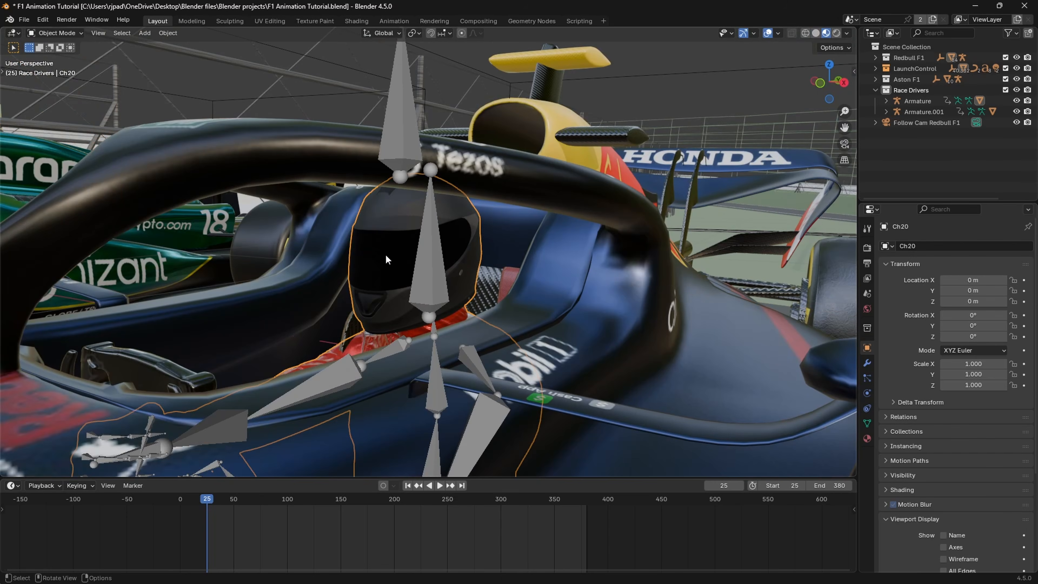
middle_drag(410, 256, 471, 246)
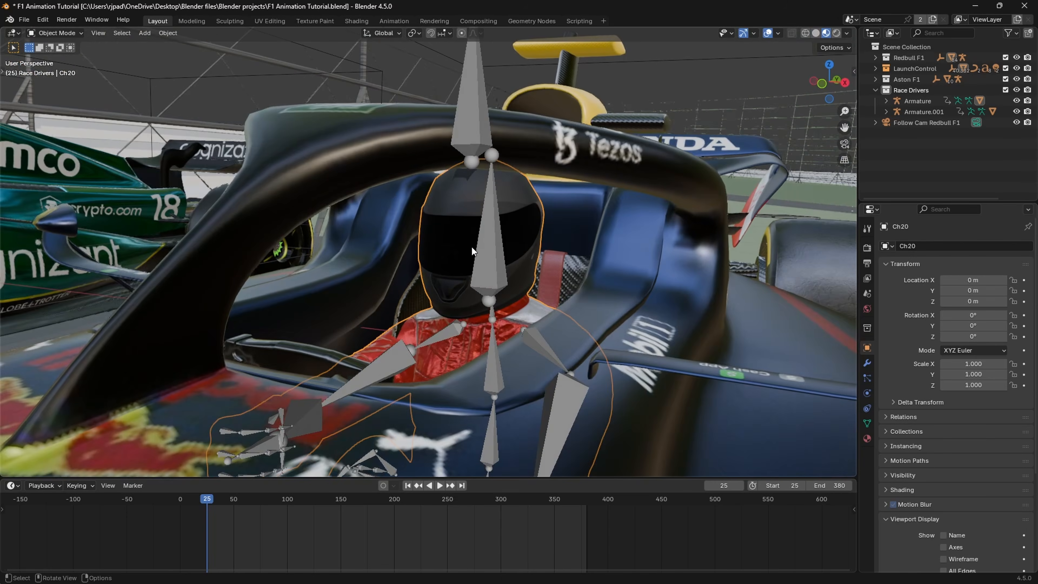
click(867, 438)
middle_drag(464, 282, 477, 261)
middle_drag(476, 262, 454, 266)
scroll(454, 266, up, 2)
click(769, 34)
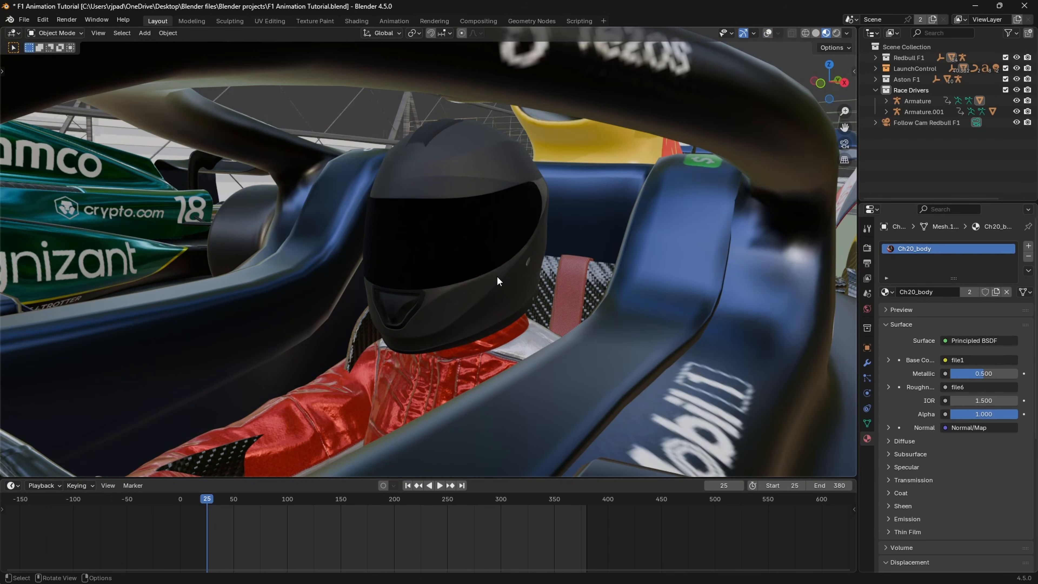
Step: Select the linked visor faces of the driver's helmet in Edit Mode and assign them a new material named "helmet reflection"
key(Tab)
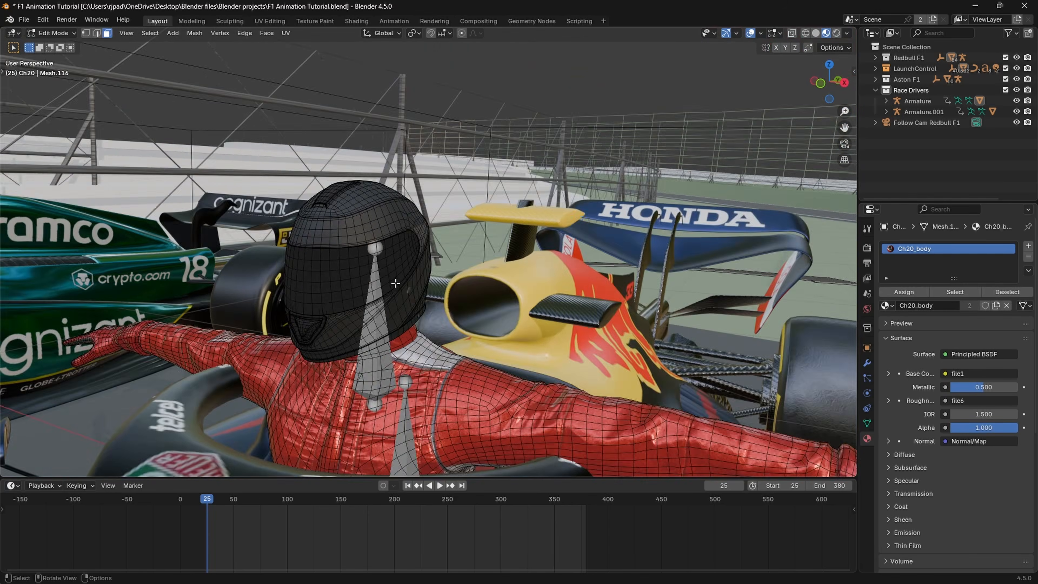
middle_drag(395, 283, 391, 272)
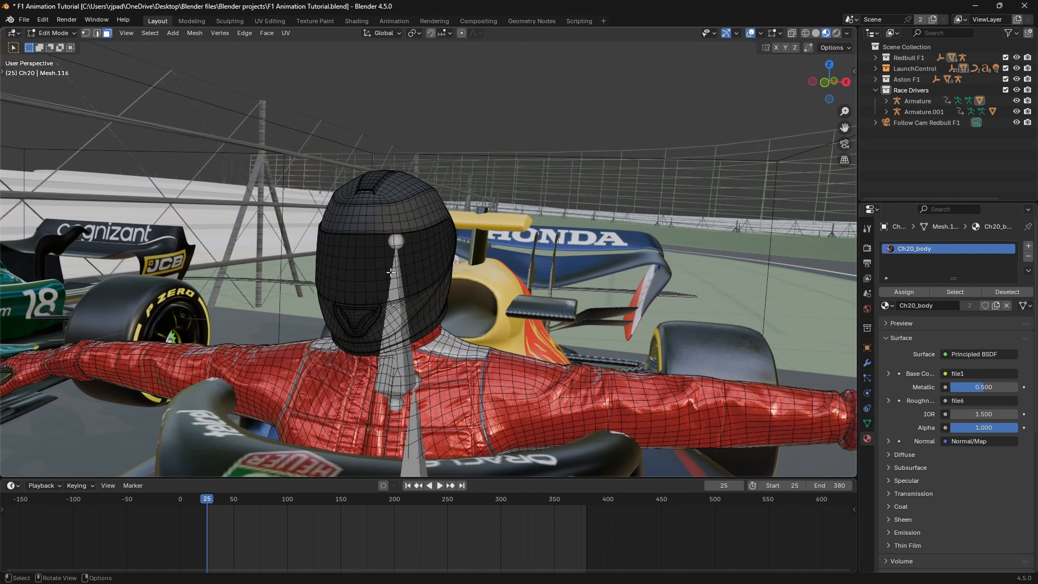
key(l)
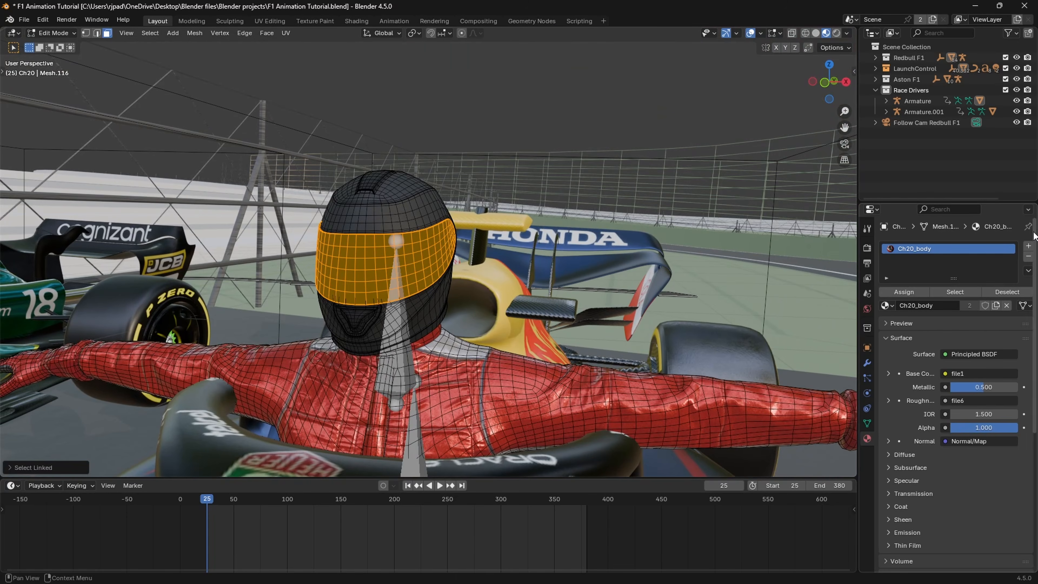
click(1029, 248)
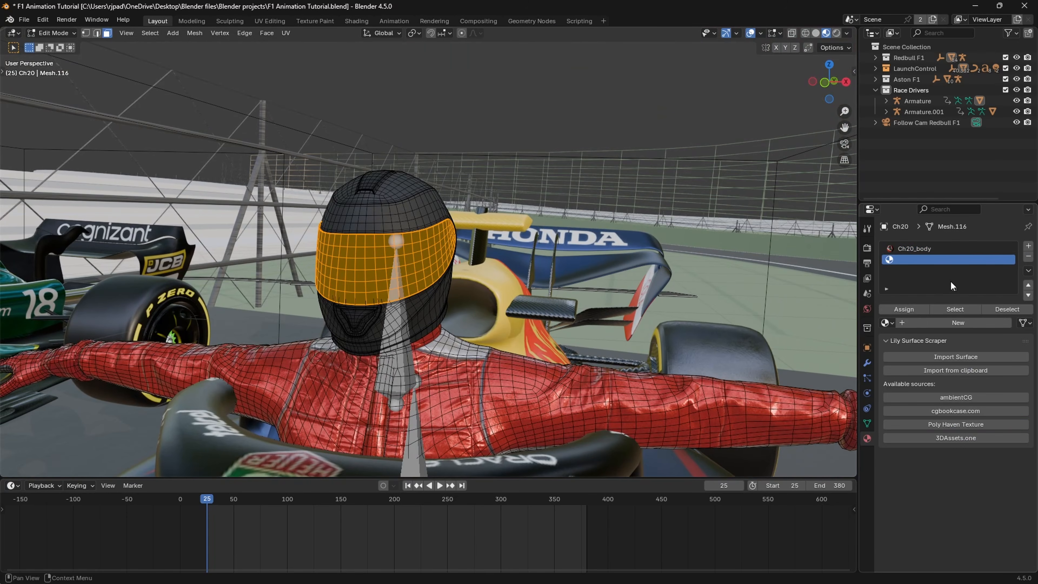
double_click(934, 323)
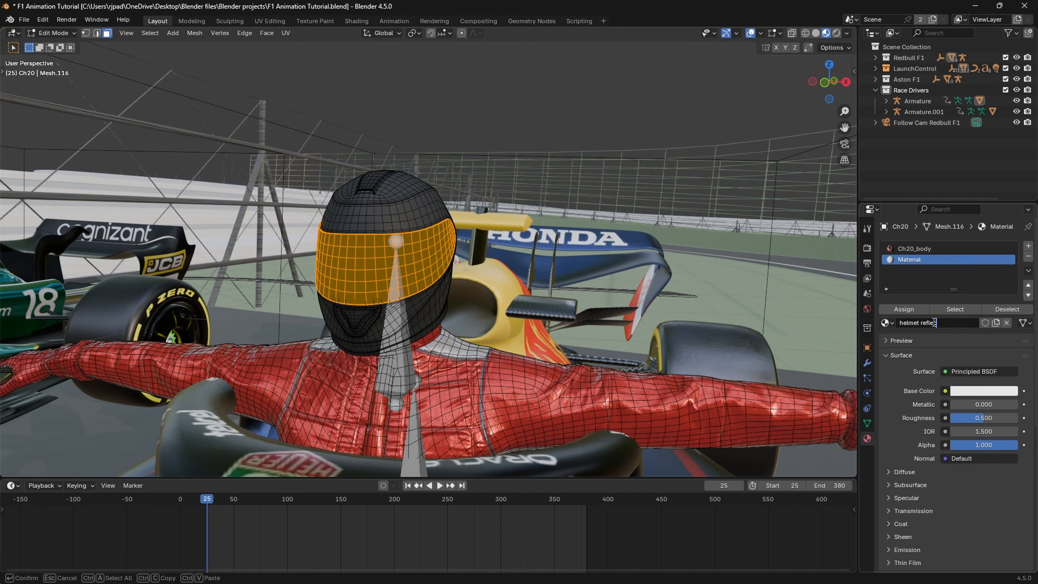
text(helmet reflection)
key(Return)
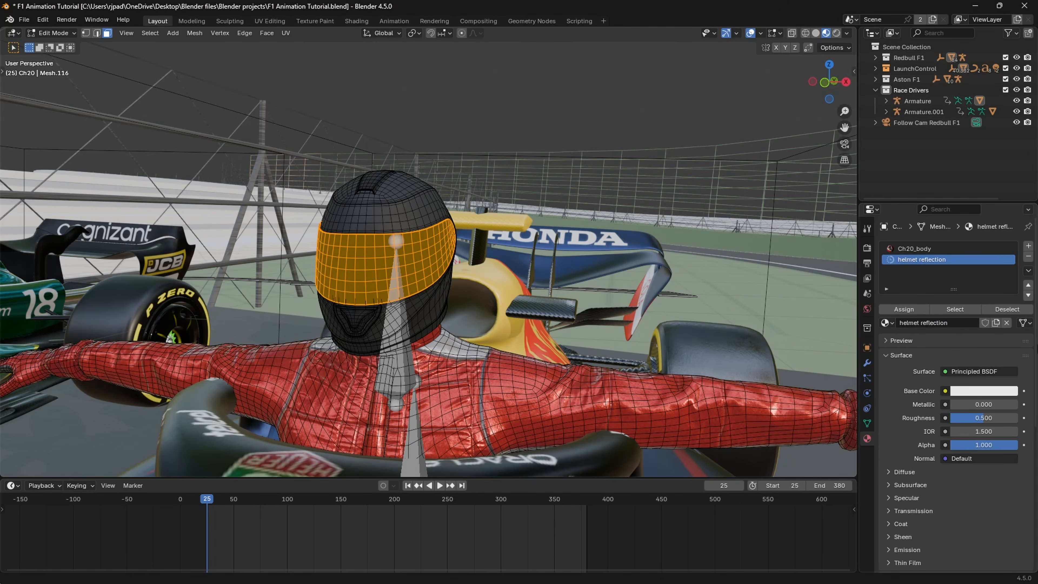
click(904, 309)
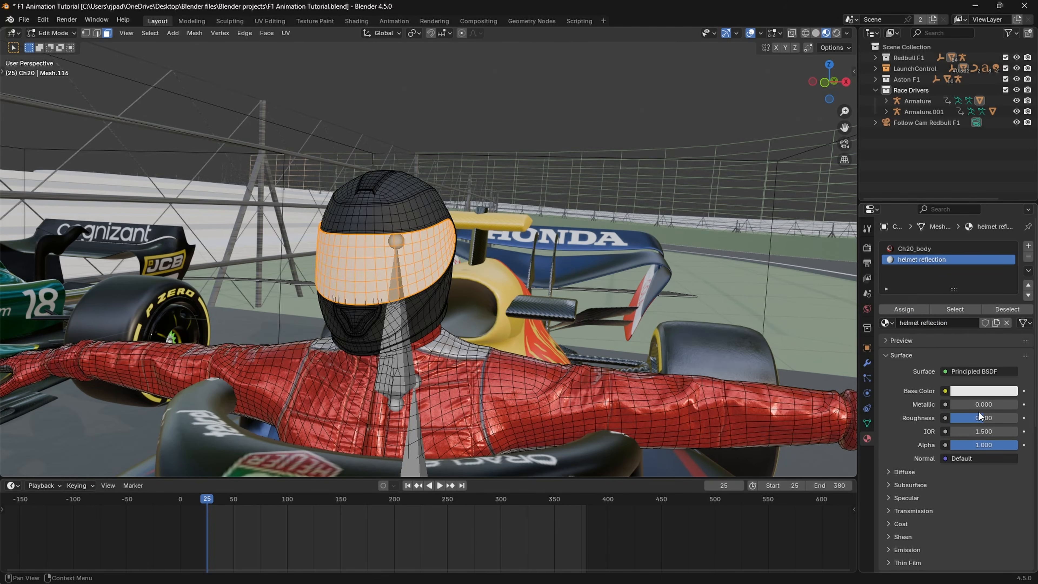
Step: Give the helmet reflection material a black base color and a roughness of 0, then return to Object Mode
drag(984, 417, 909, 414)
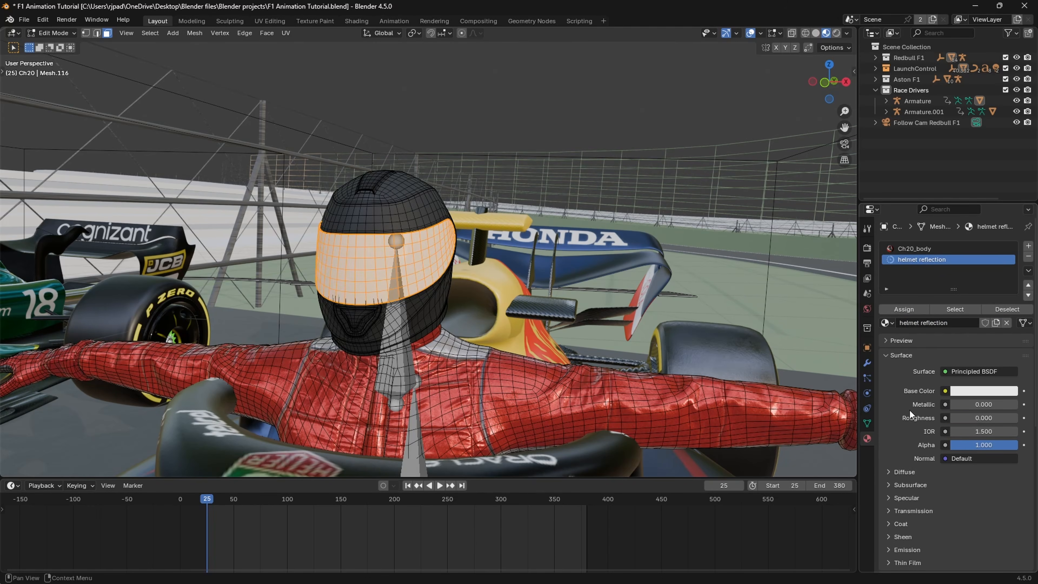
click(975, 391)
drag(1012, 291, 1009, 286)
key(Tab)
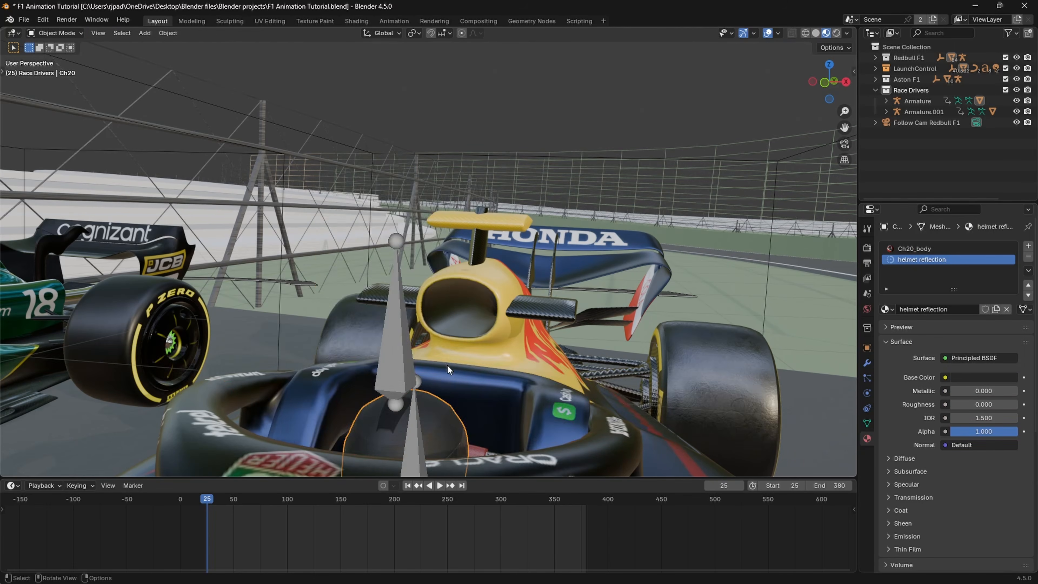
scroll(417, 239, up, 10)
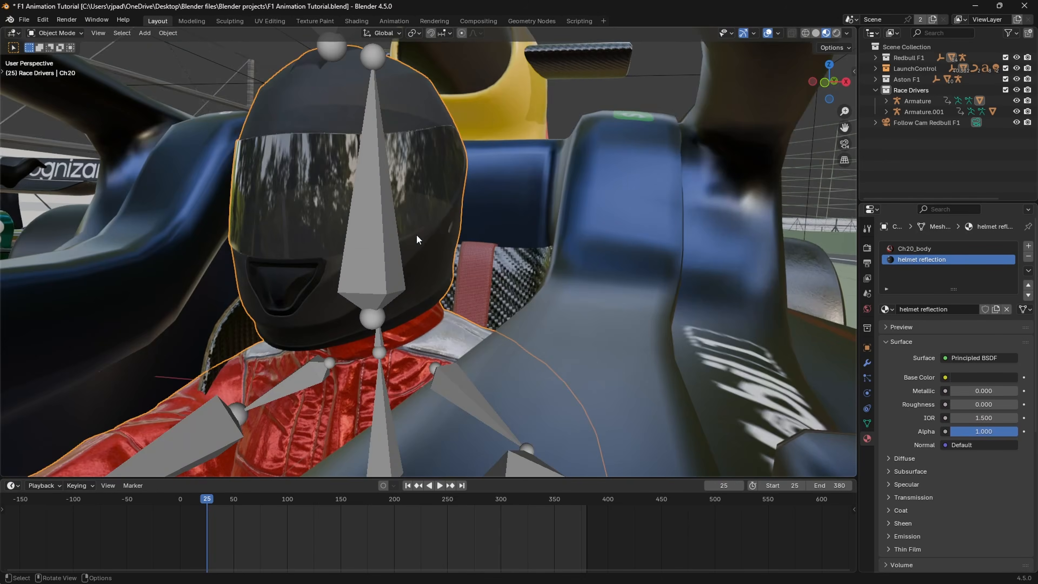
middle_drag(417, 240, 369, 180)
Step: Select only the linked helmet shell faces in Edit Mode and assign them a new material named "Helmet base"
key(Tab)
shift+middle_drag(419, 131, 452, 415)
scroll(453, 415, down, 4)
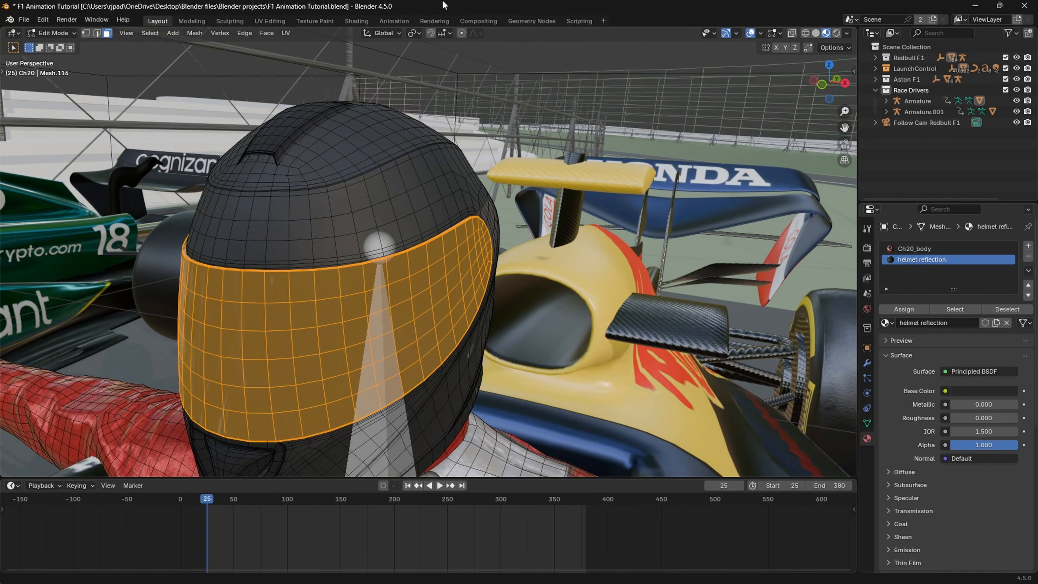
key(alt+a)
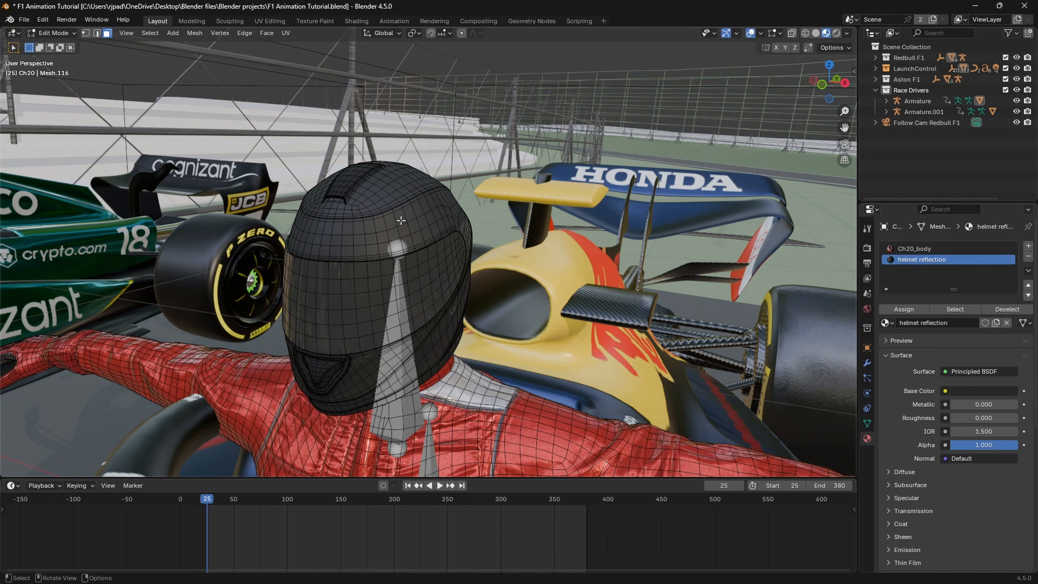
key(l)
key(KP_Decimal)
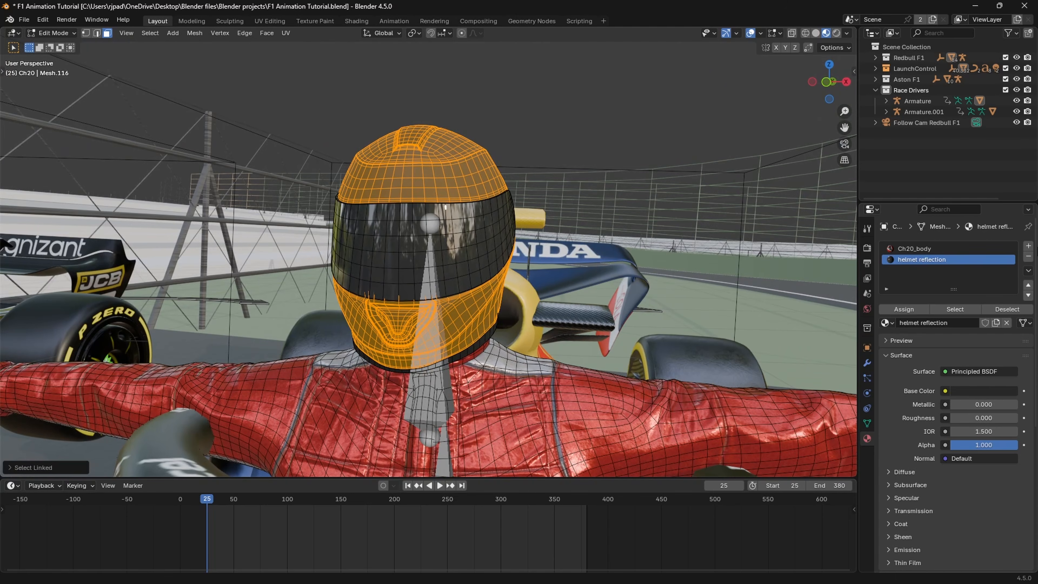
click(1029, 245)
double_click(918, 271)
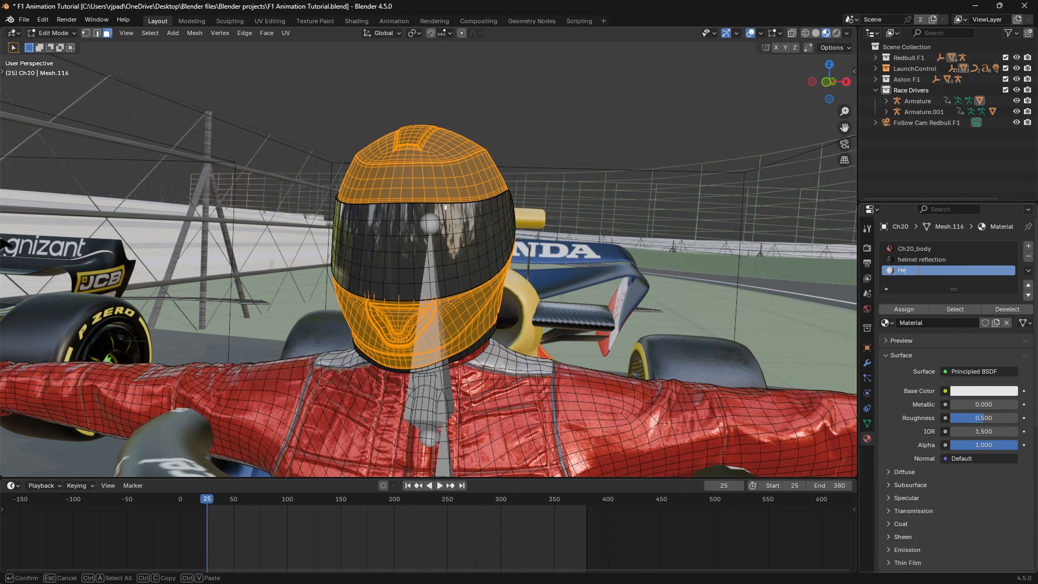
text(Helmet base)
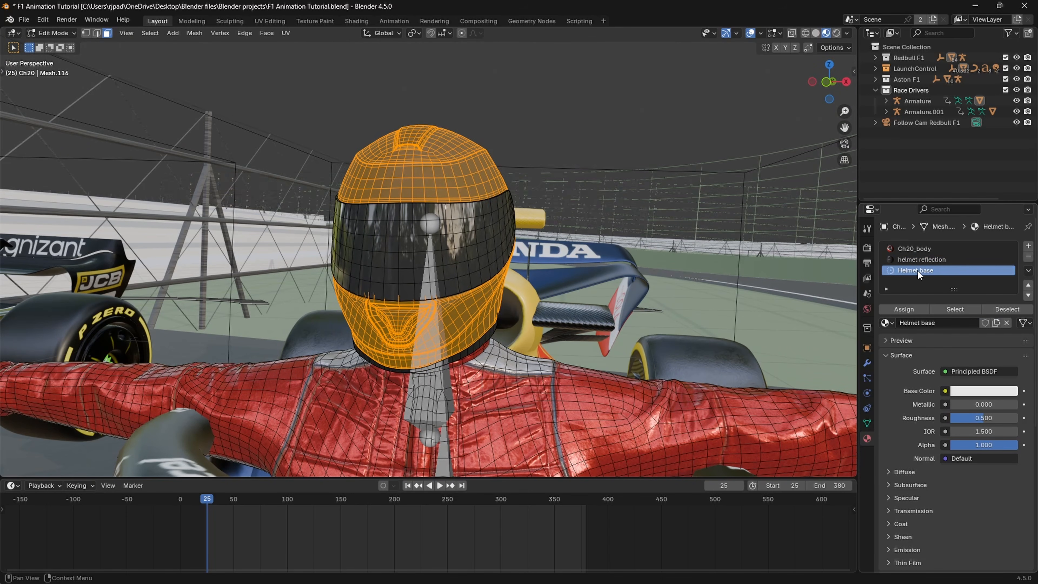
key(Return)
click(917, 308)
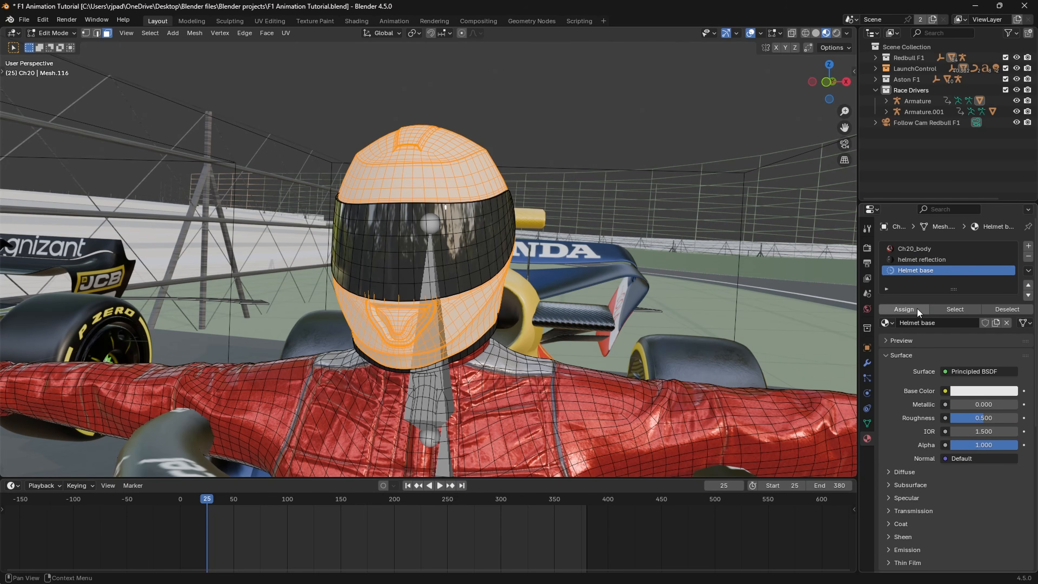
Step: Set the Helmet base material to a near-black base color, metallic 1.000 and roughness 0.300
click(975, 392)
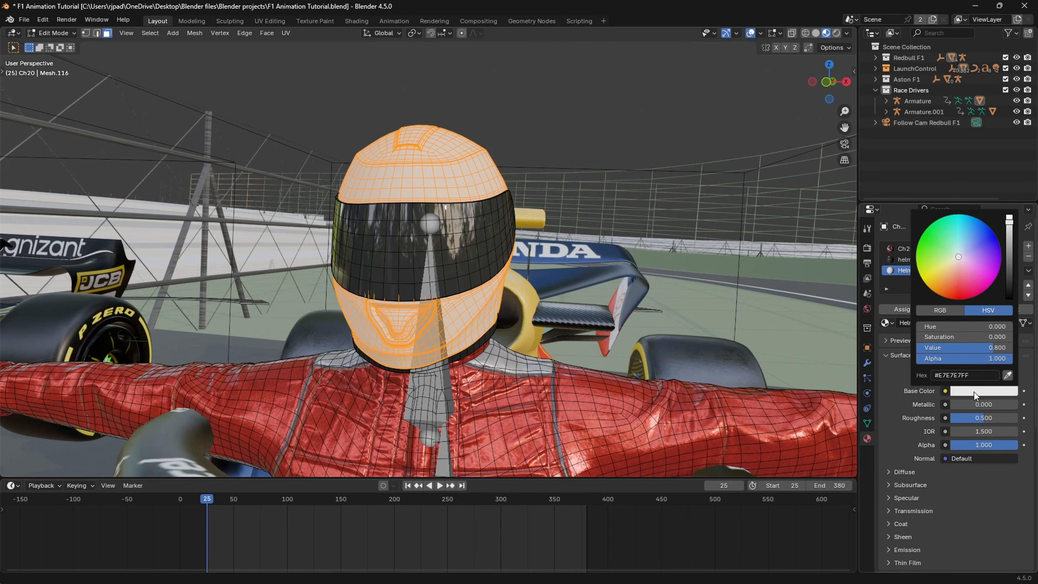
click(1010, 283)
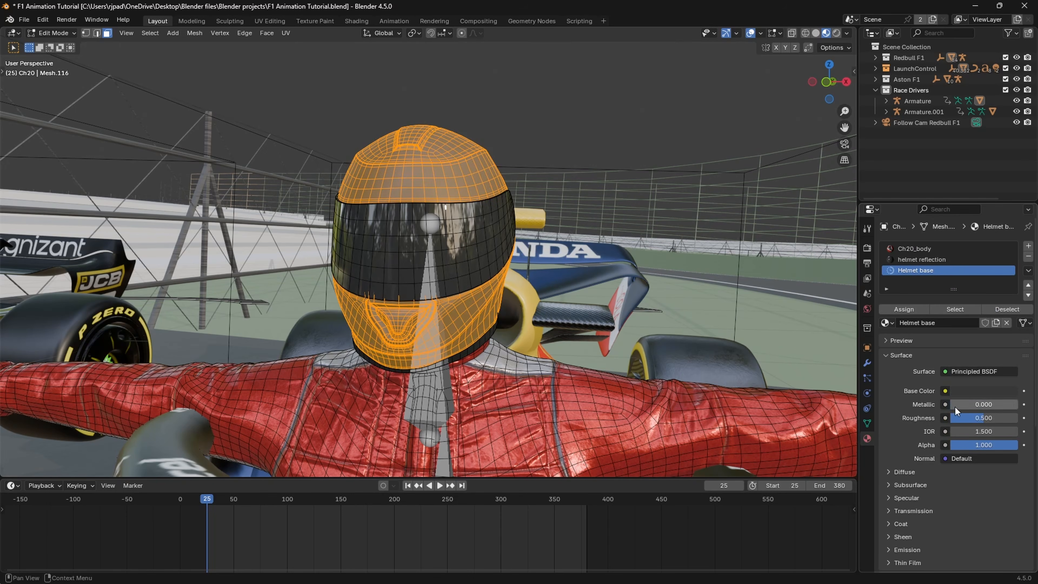
drag(954, 406, 1022, 407)
click(979, 419)
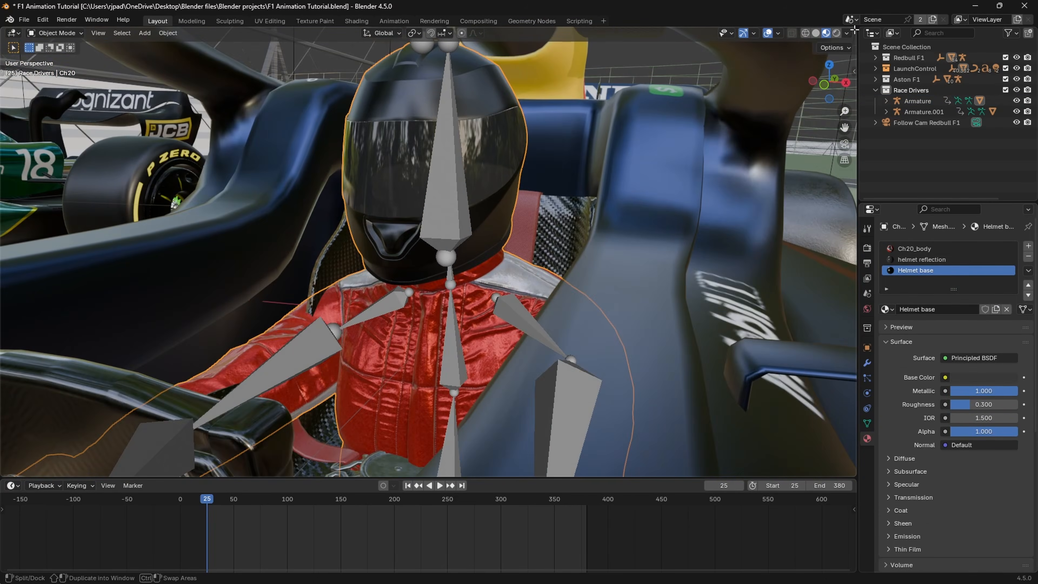
Step: Split the 3D viewport, turn the new area into a Shader Editor and show the Ch20_body material's nodes
drag(855, 30, 589, 148)
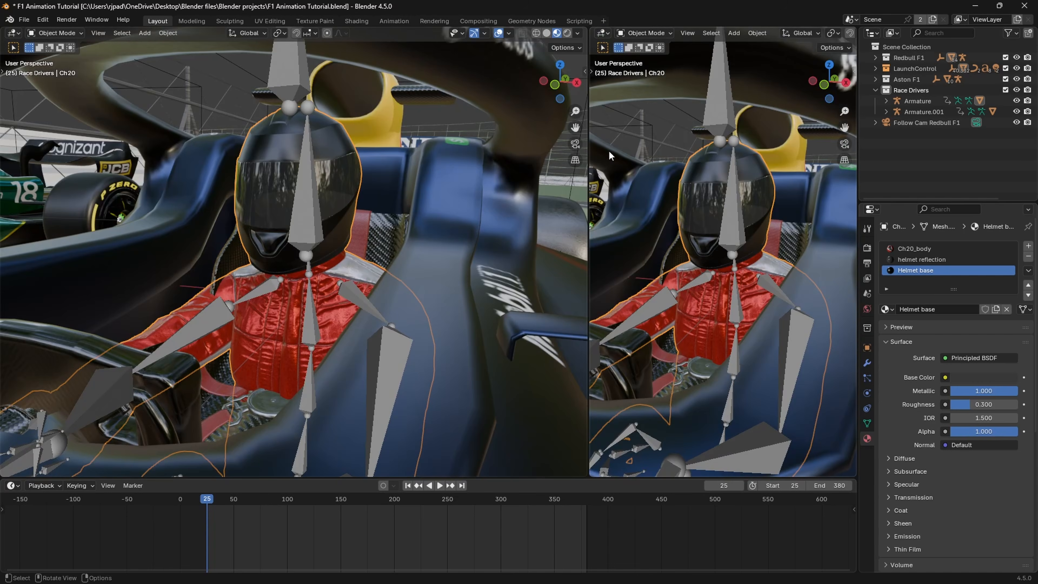
click(604, 32)
click(617, 131)
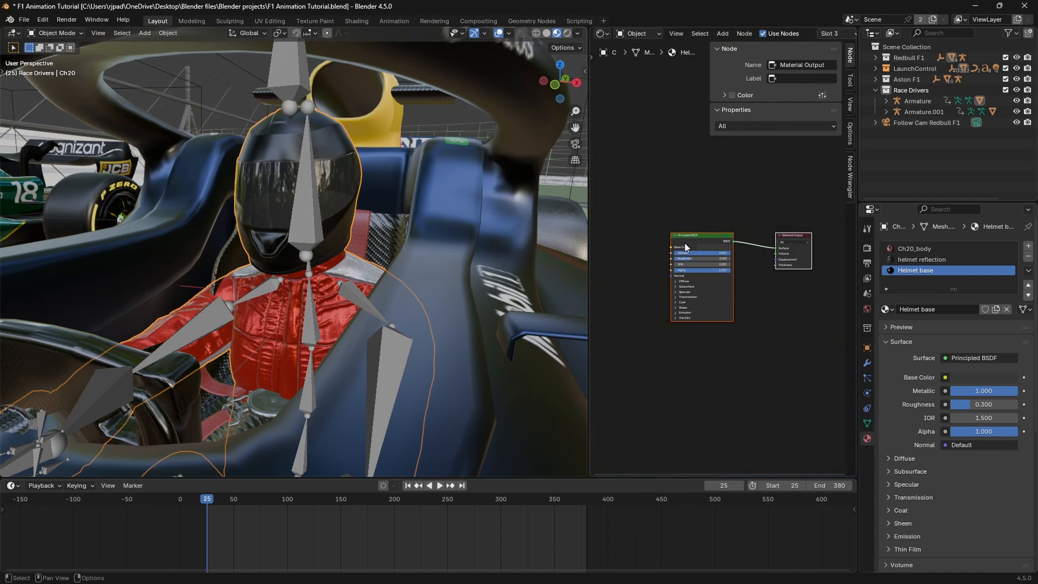
click(915, 248)
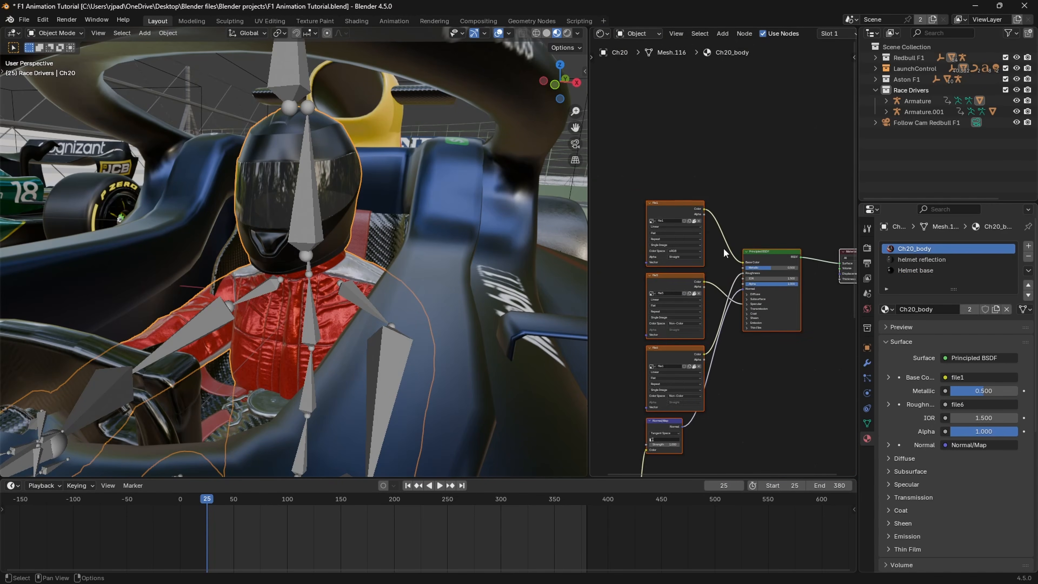
Step: Move the three image texture nodes of Ch20_body farther away from the Principled BSDF to make room between them
drag(654, 159, 686, 411)
key(g)
click(679, 255)
middle_drag(680, 254, 743, 264)
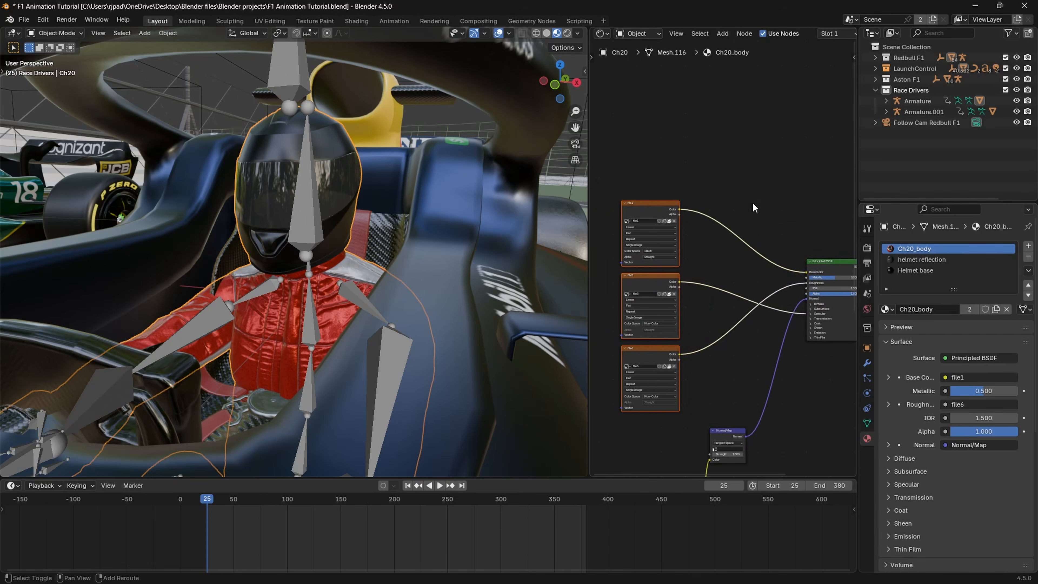
Step: Insert a Hue/Saturation/Value node on the link between the first image texture's color and the Principled BSDF base color
key(shift+a)
click(755, 206)
text(hue)
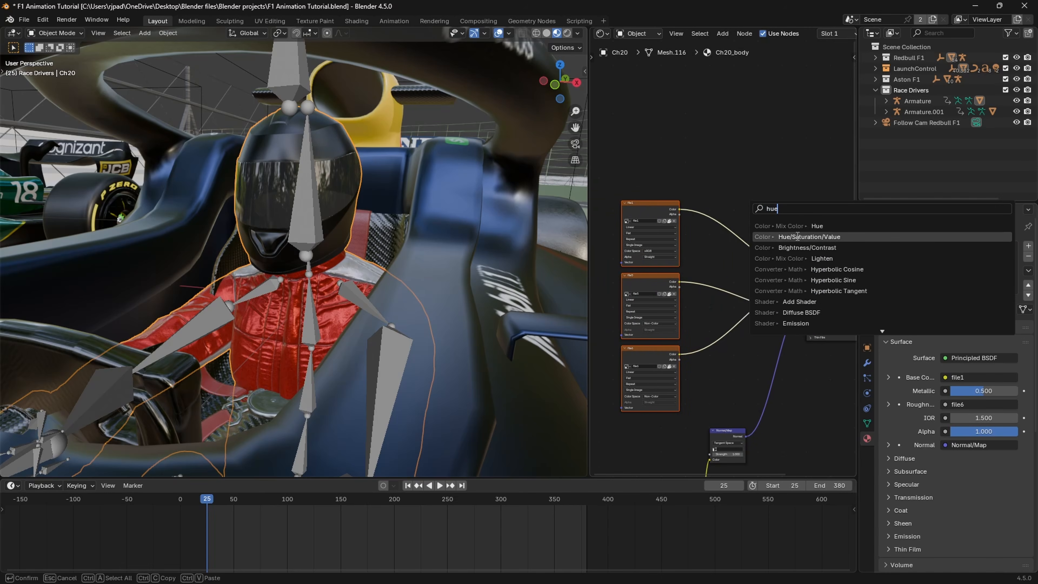
click(798, 236)
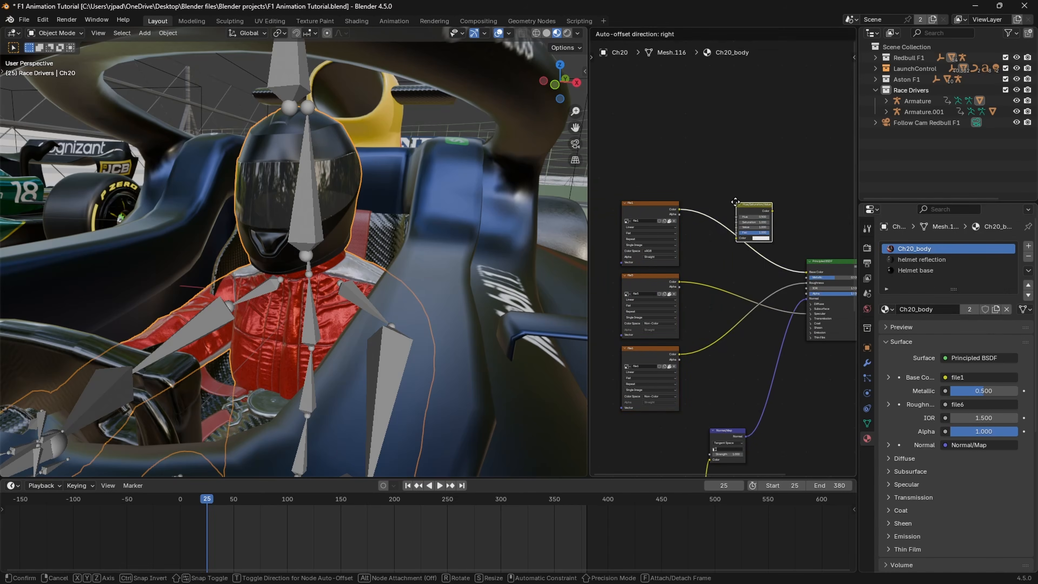
click(722, 214)
middle_drag(774, 279, 834, 286)
scroll(735, 300, up, 9)
Step: Shift the driver suit's hue from red to blue, with saturation 0.780 and value 0.430
drag(763, 241, 830, 241)
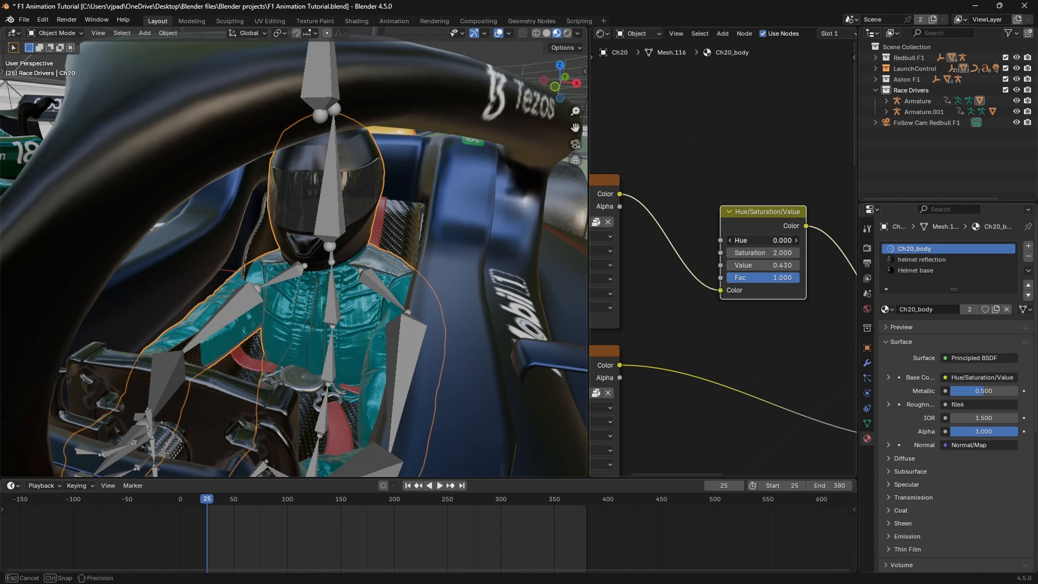
drag(777, 265, 753, 253)
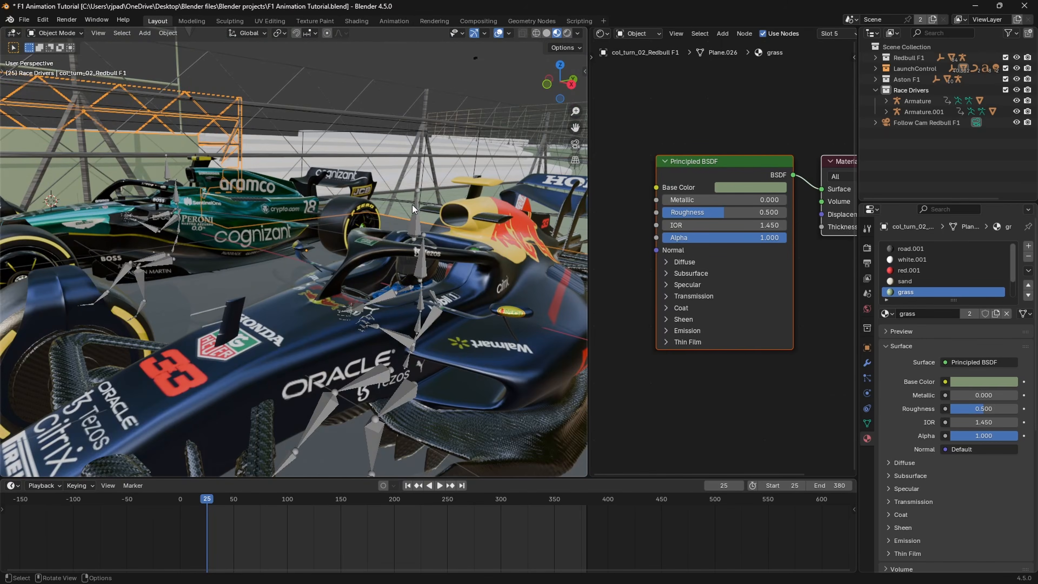
scroll(412, 209, down, 4)
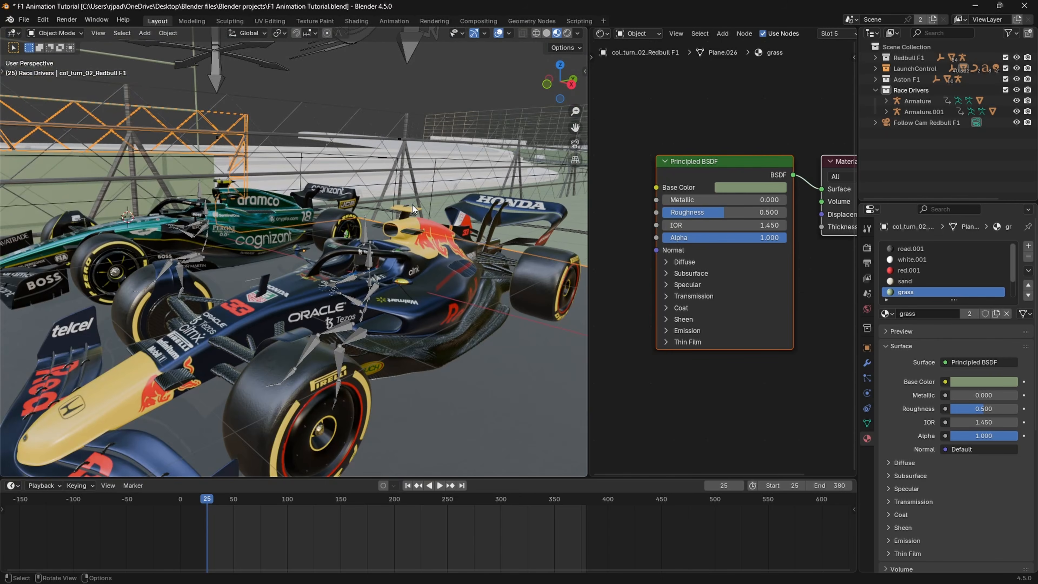
scroll(412, 205, down, 3)
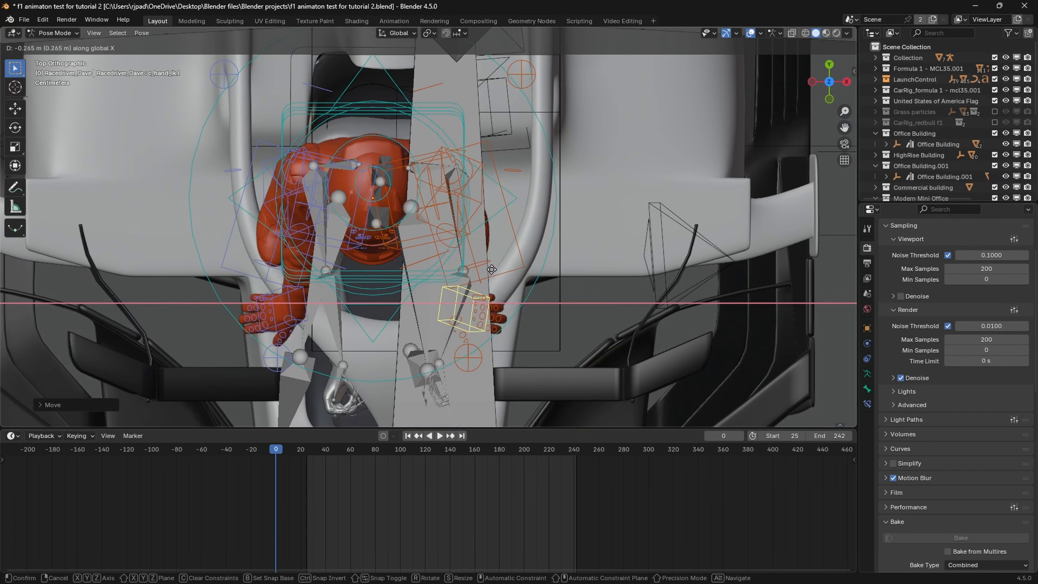
Step: In the f1 animaton test for tutorial 2 file, move the race driver rig's hand IK control and rotate it into a driving pose
click(830, 82)
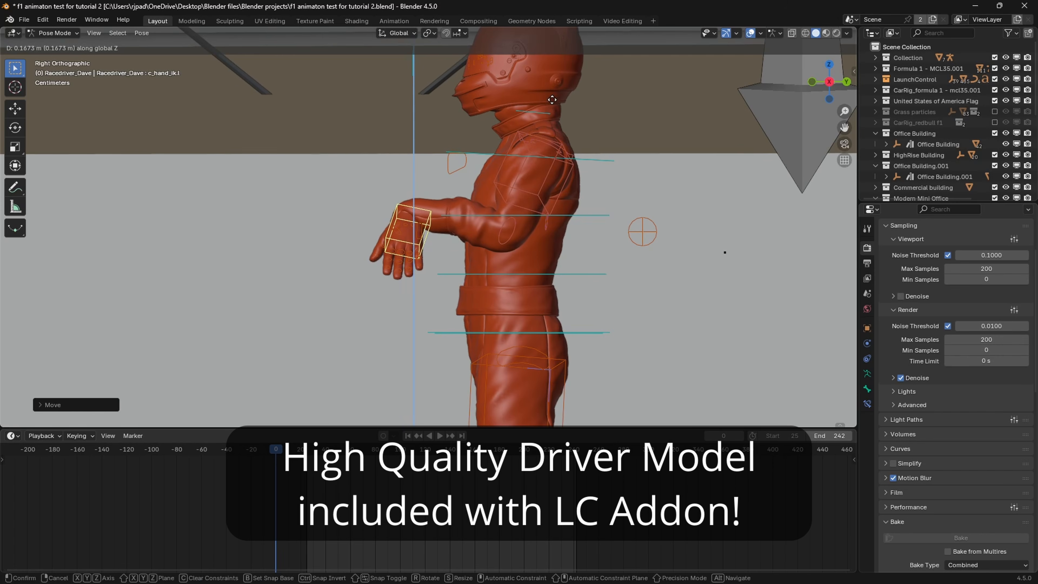
scroll(515, 244, up, 3)
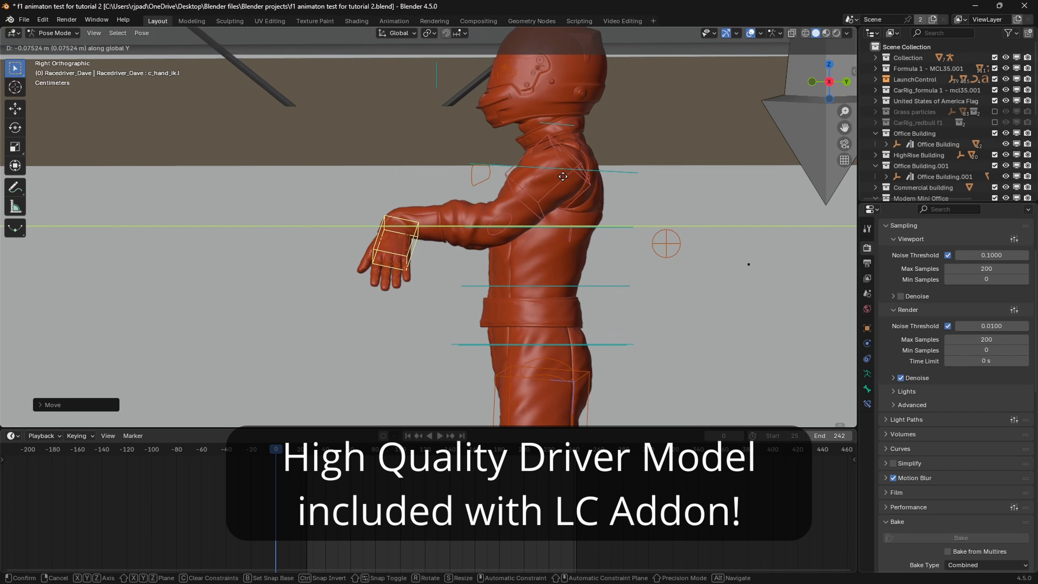
key(r)
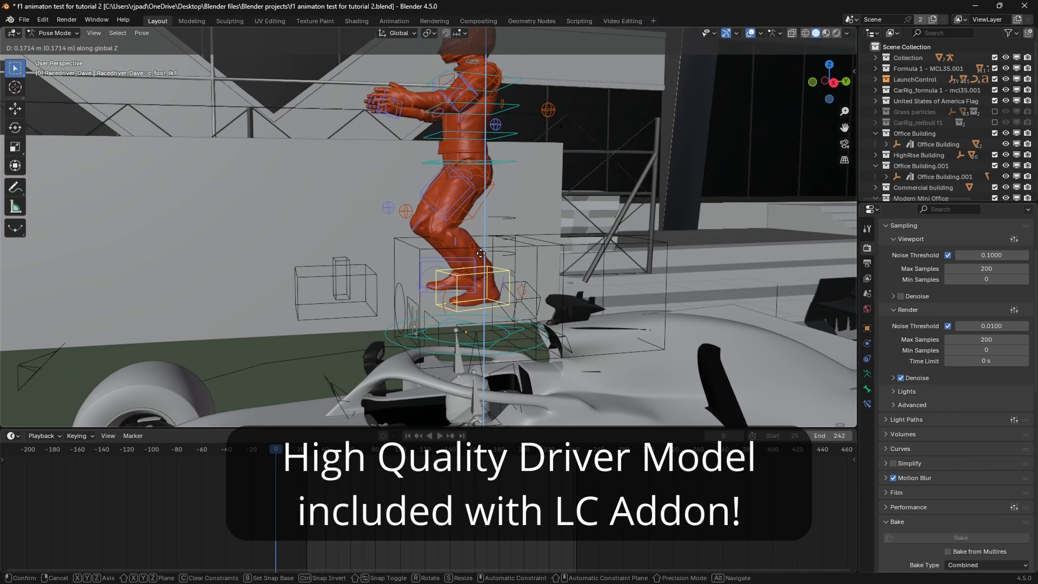
Step: Raise the race driver's foot IK controls and move them forward so the legs form a seated pose for the car's cockpit
key(g)
key(z)
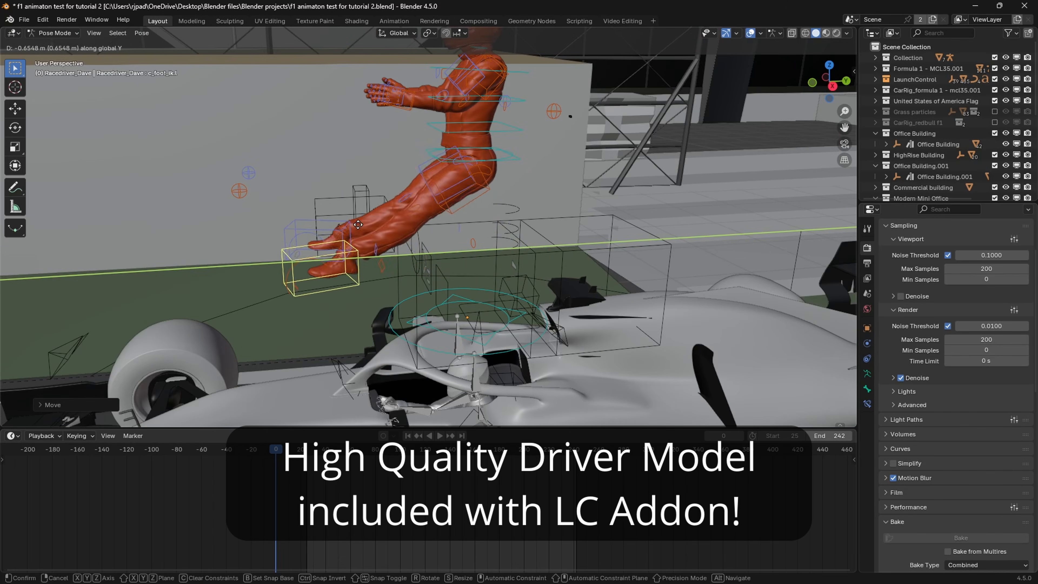
key(g)
key(z)
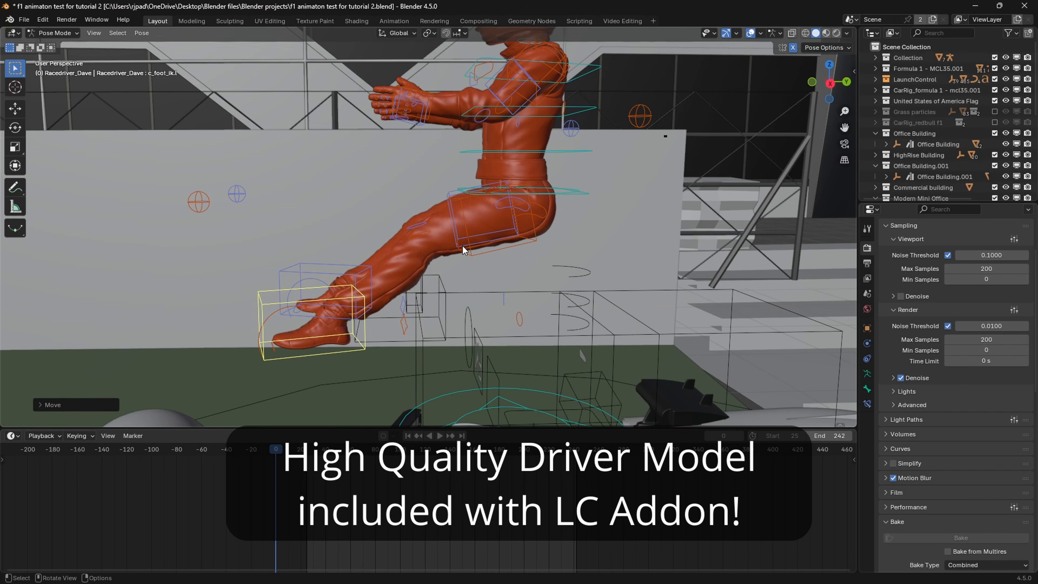
click(463, 246)
scroll(511, 251, up, 2)
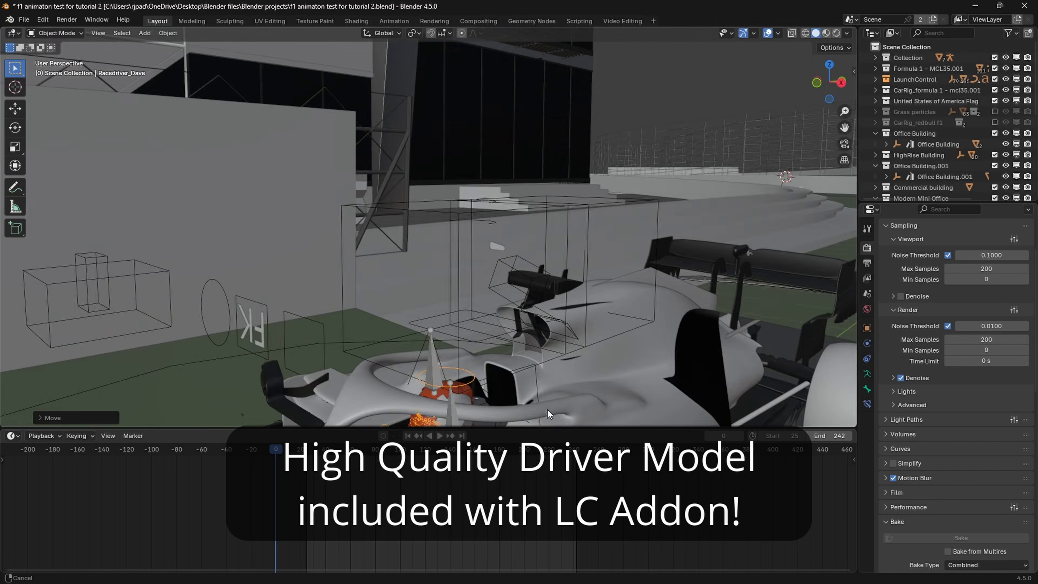
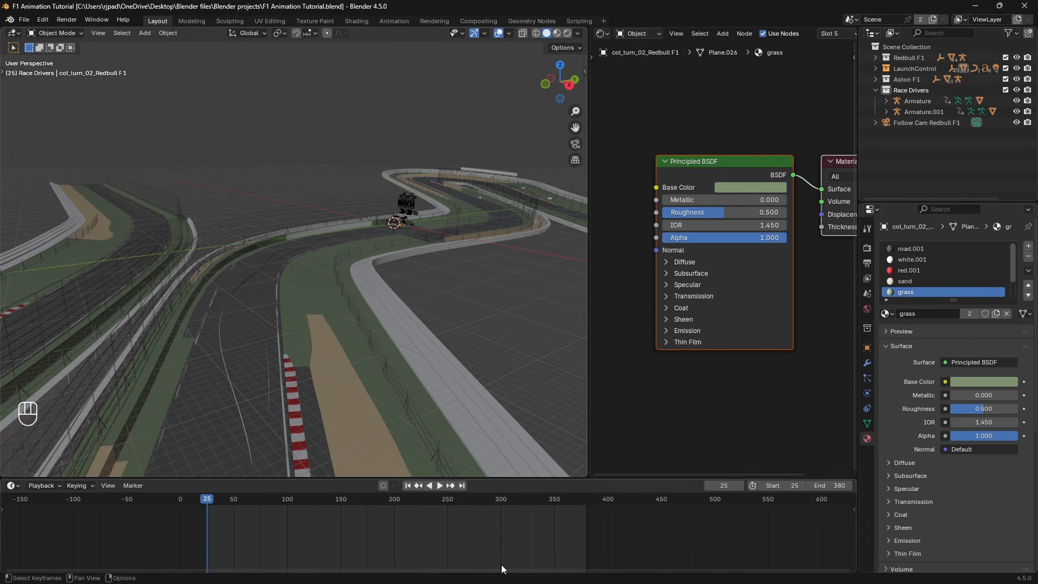
Step: Switch to the F1 Official Trailer on YouTube and play it, pausing on the nose-mounted car shot at 0:36
mouse_move(544, 578)
mouse_move(574, 572)
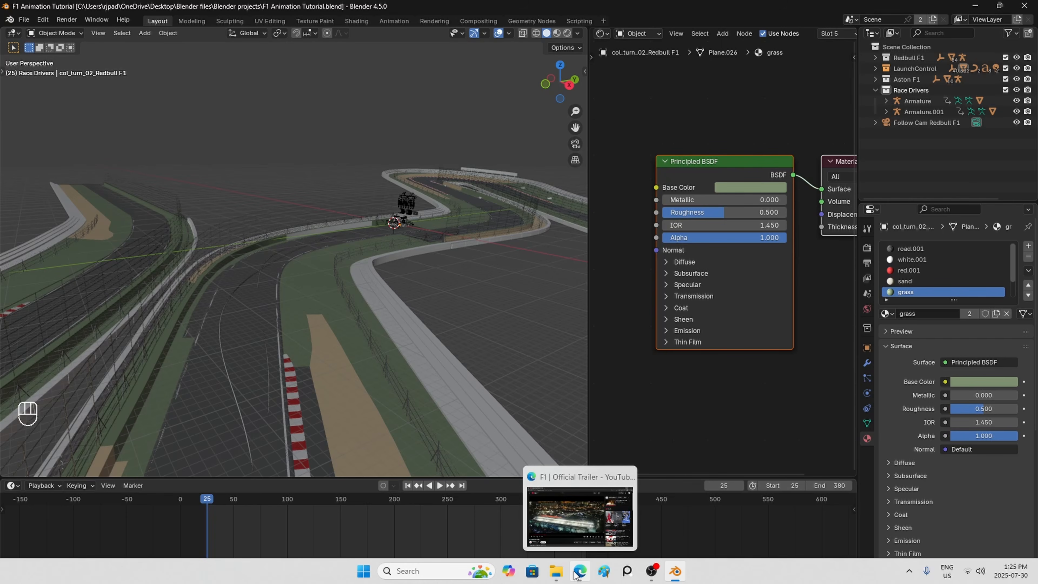
click(574, 571)
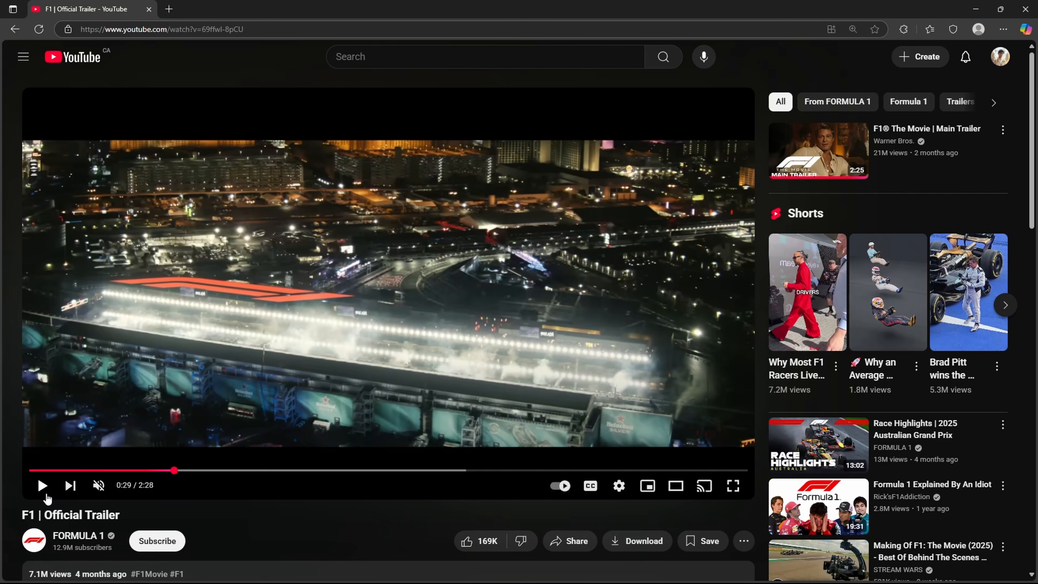
click(43, 486)
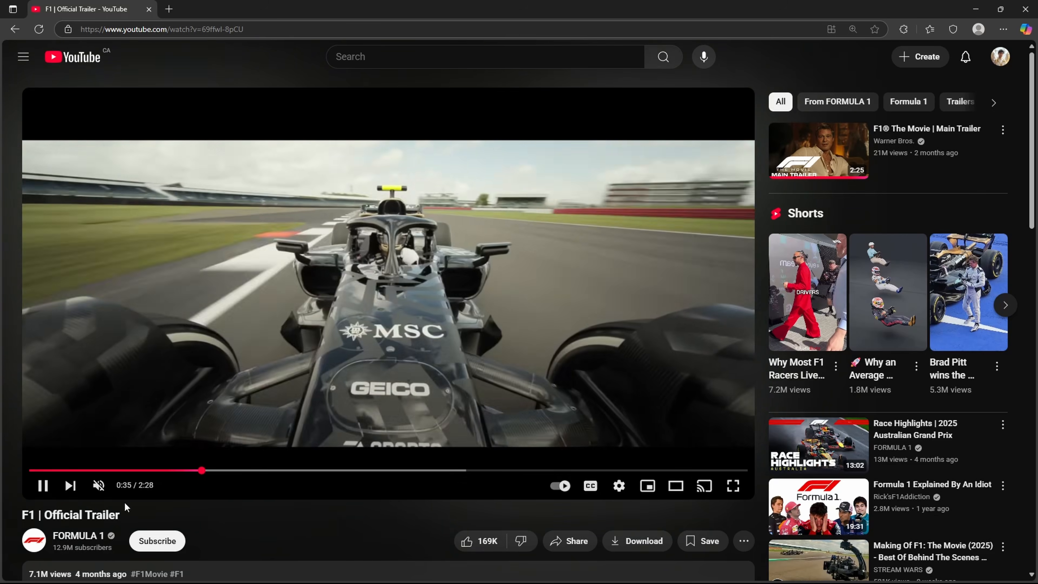
click(46, 490)
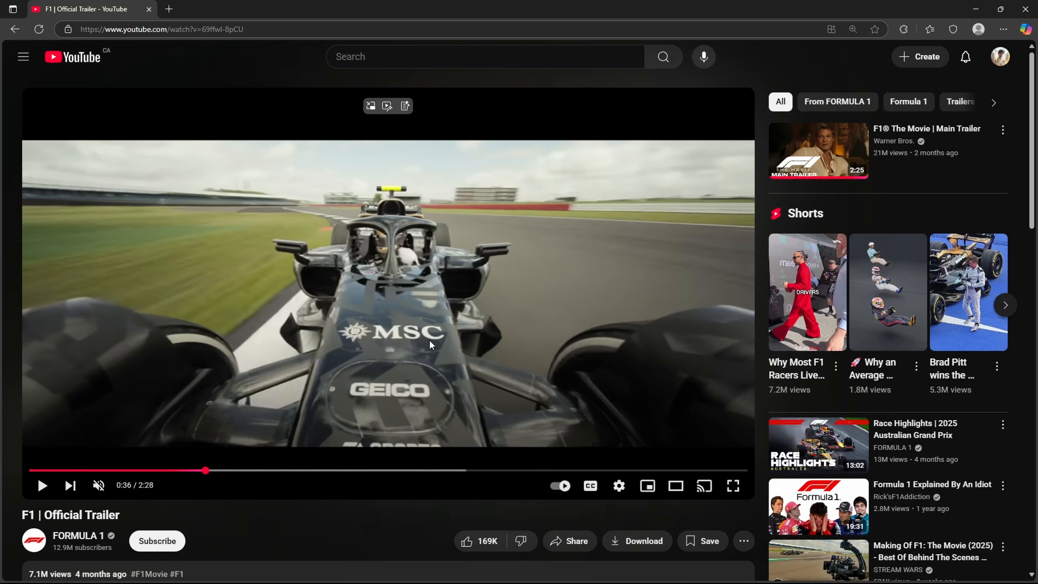
click(976, 10)
Step: Return to Blender and expand the 3D viewport over the shader editor so it takes the full width
scroll(438, 291, up, 6)
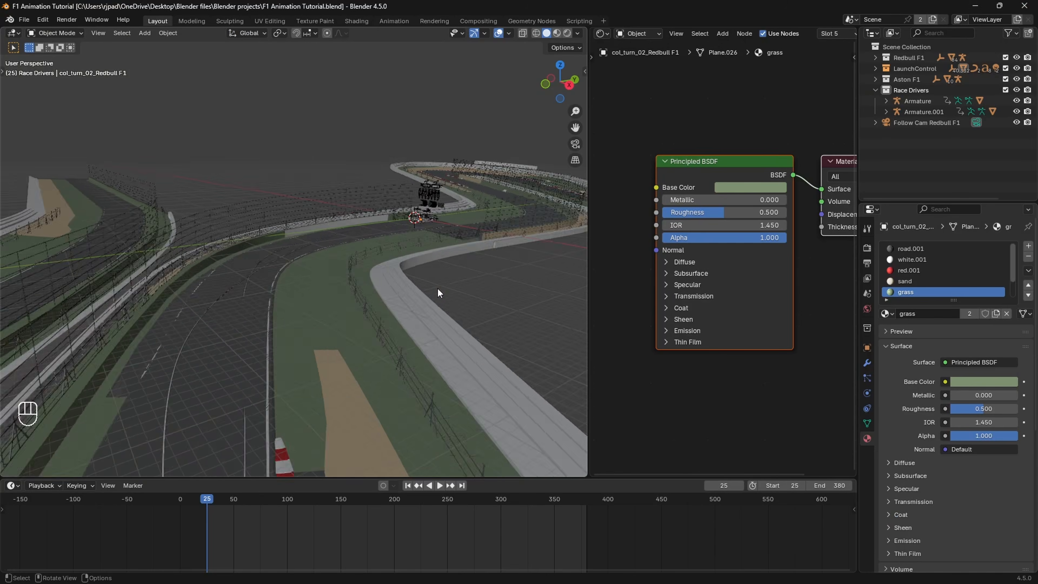
drag(587, 30, 605, 41)
shift+middle_drag(583, 202, 575, 281)
scroll(442, 250, up, 5)
click(429, 247)
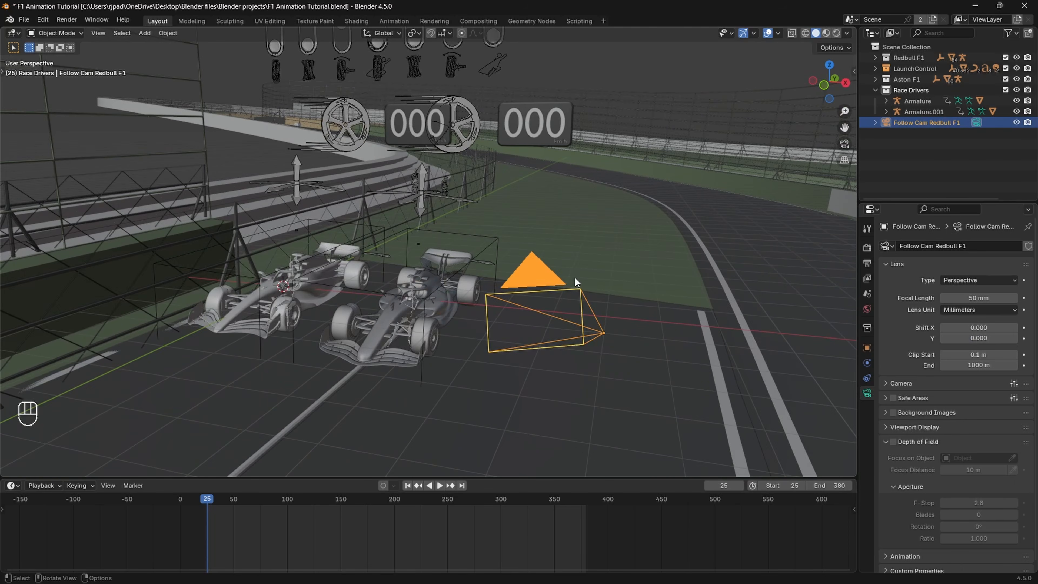
Step: Frame the Red Bull car head-on from just ahead of its nose and show it in Material Preview shading
middle_drag(472, 298, 496, 286)
scroll(477, 313, up, 3)
shift+middle_drag(495, 286, 505, 305)
scroll(488, 286, up, 3)
scroll(511, 300, up, 1)
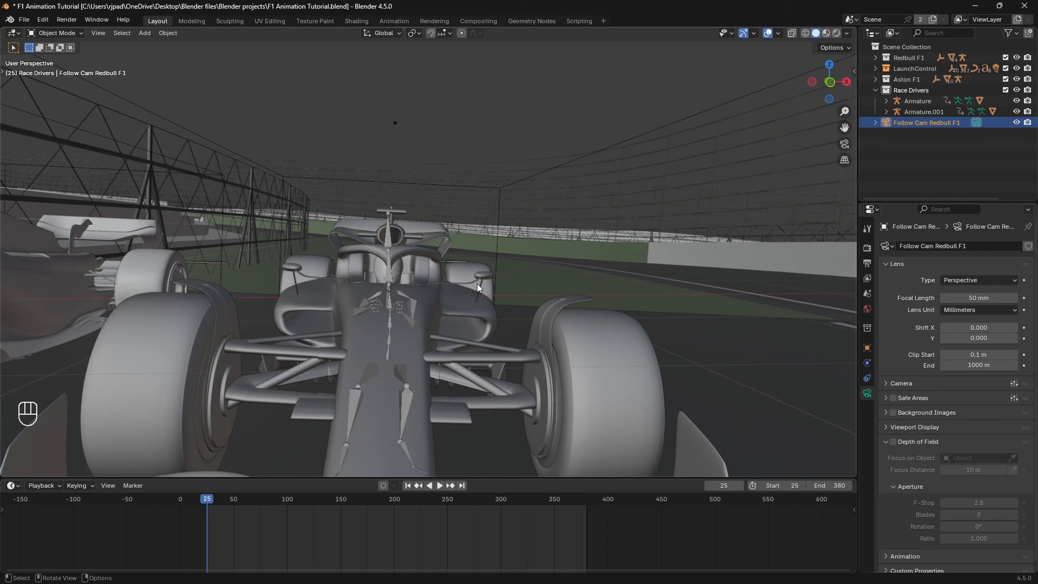
key(z)
click(453, 378)
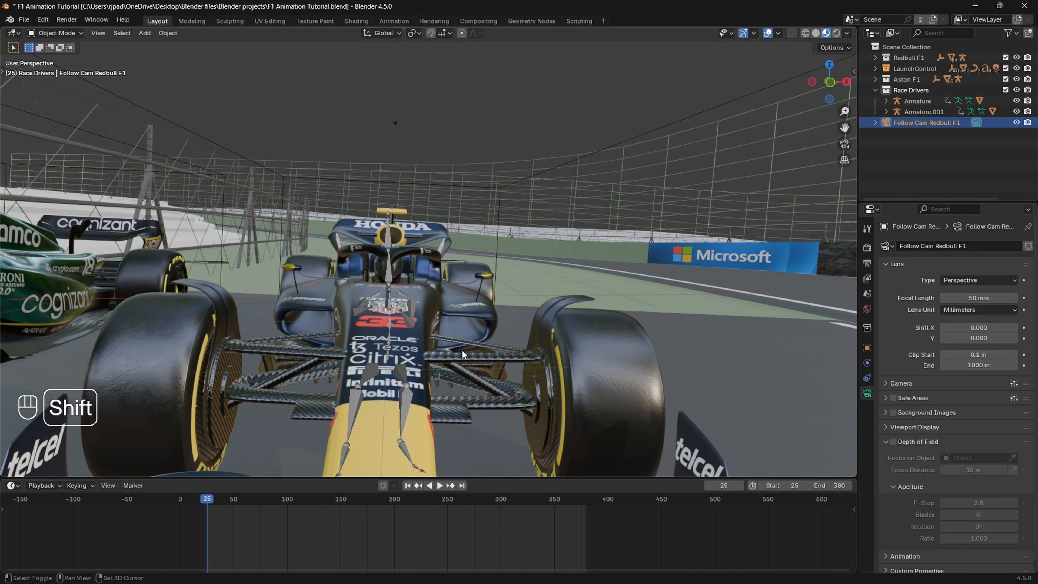
shift+middle_drag(463, 350, 430, 316)
scroll(455, 333, up, 2)
Step: Turn off the In Front viewport display for the Red Bull driver's armature
click(410, 308)
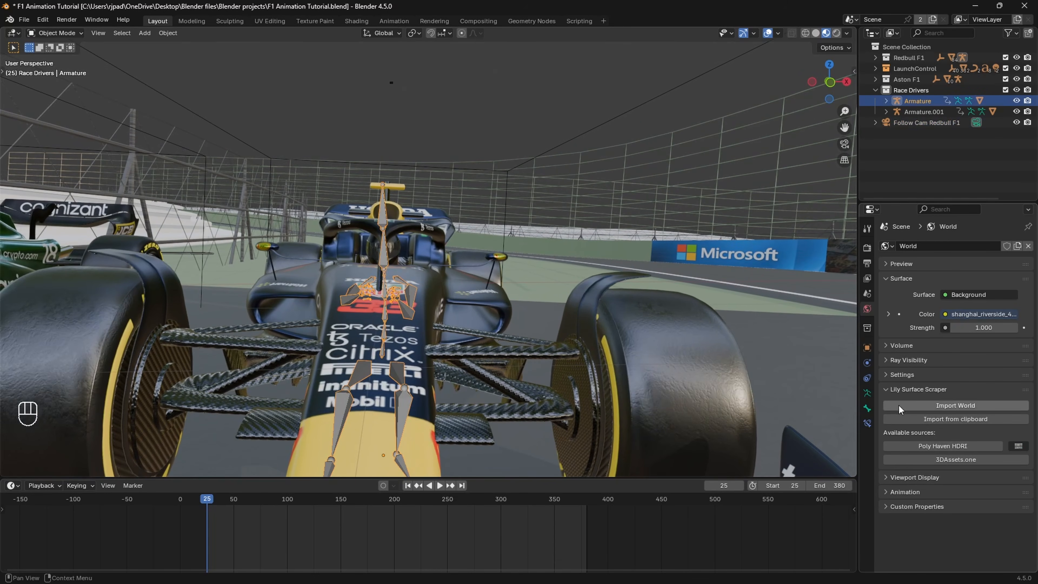
click(867, 349)
click(944, 516)
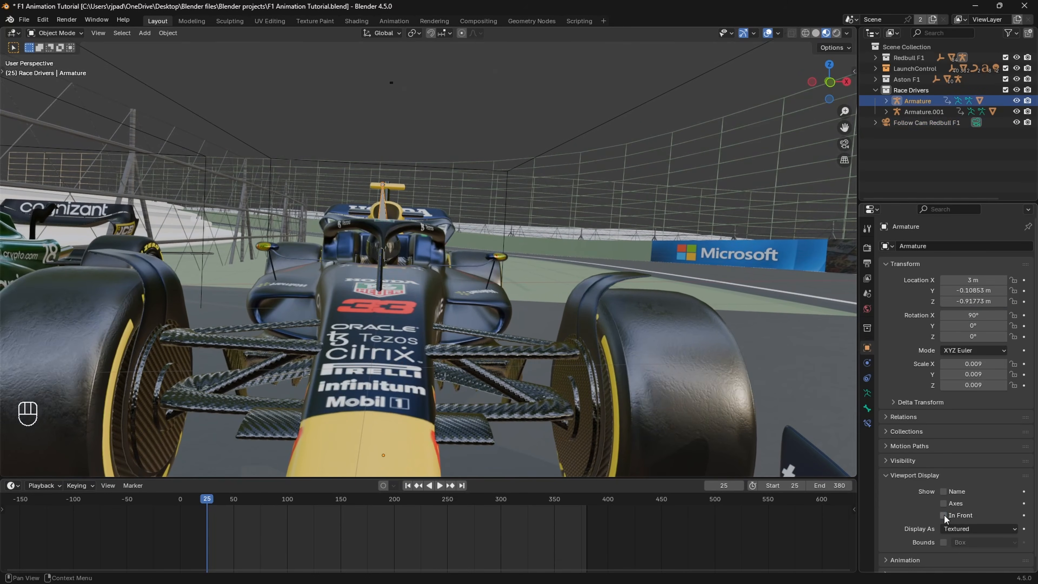
click(889, 478)
shift+middle_drag(527, 339, 533, 348)
Step: Check the framing against the paused trailer shot and choose Redbull F1 as the Launch Control vehicle
click(577, 574)
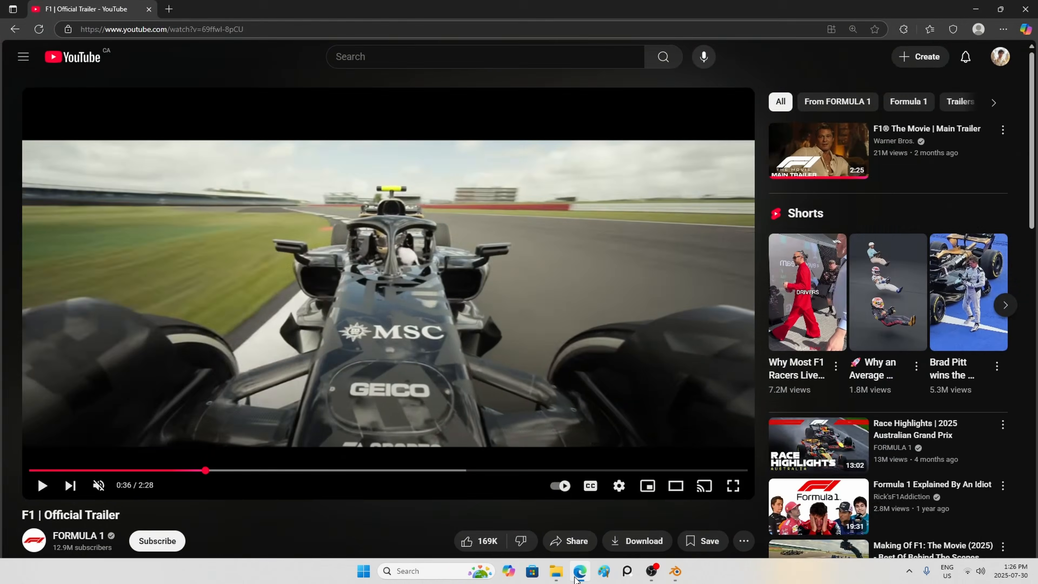
click(576, 580)
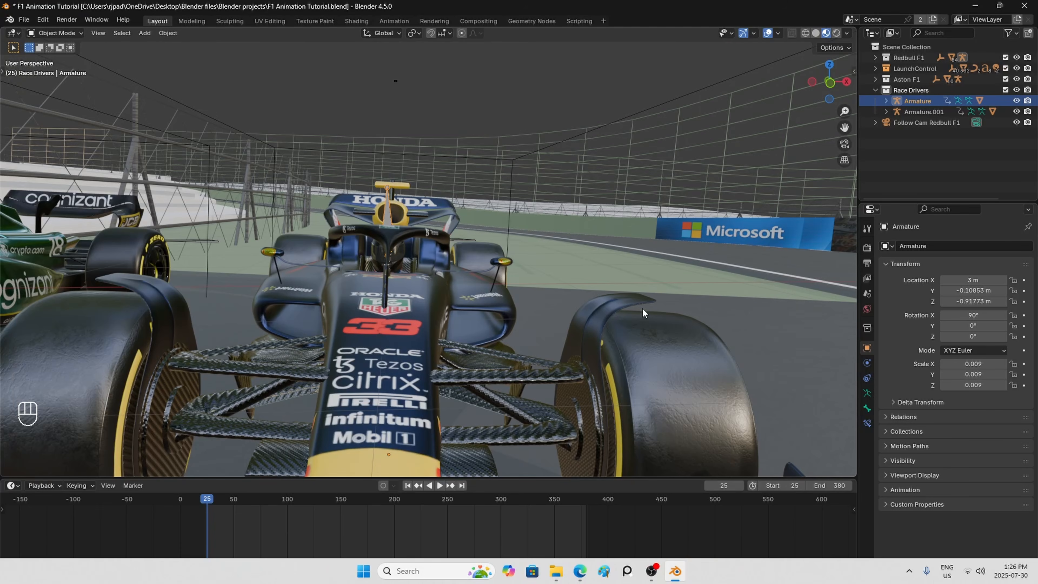
key(n)
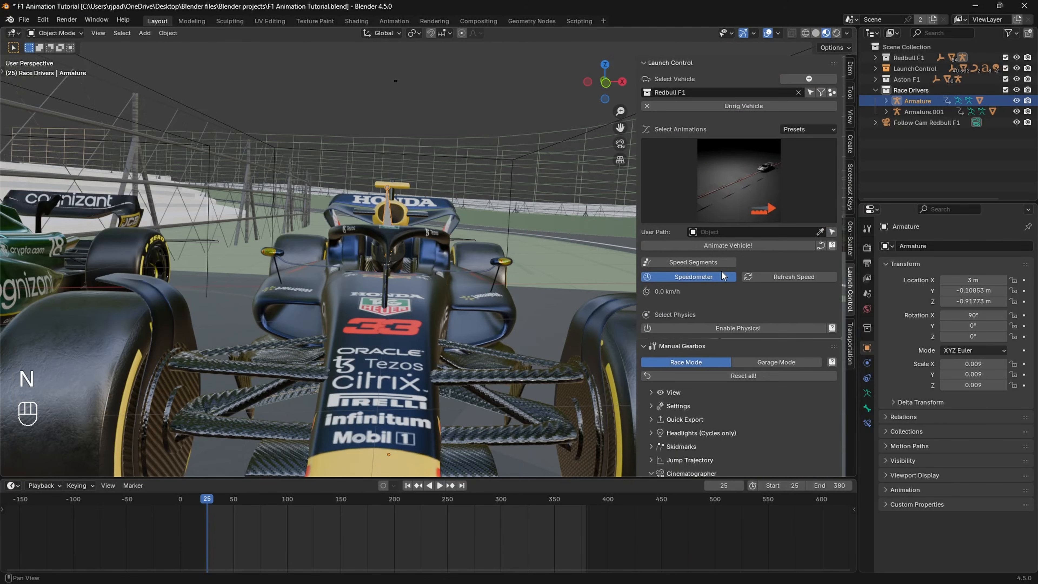
scroll(714, 389, down, 3)
scroll(735, 261, up, 3)
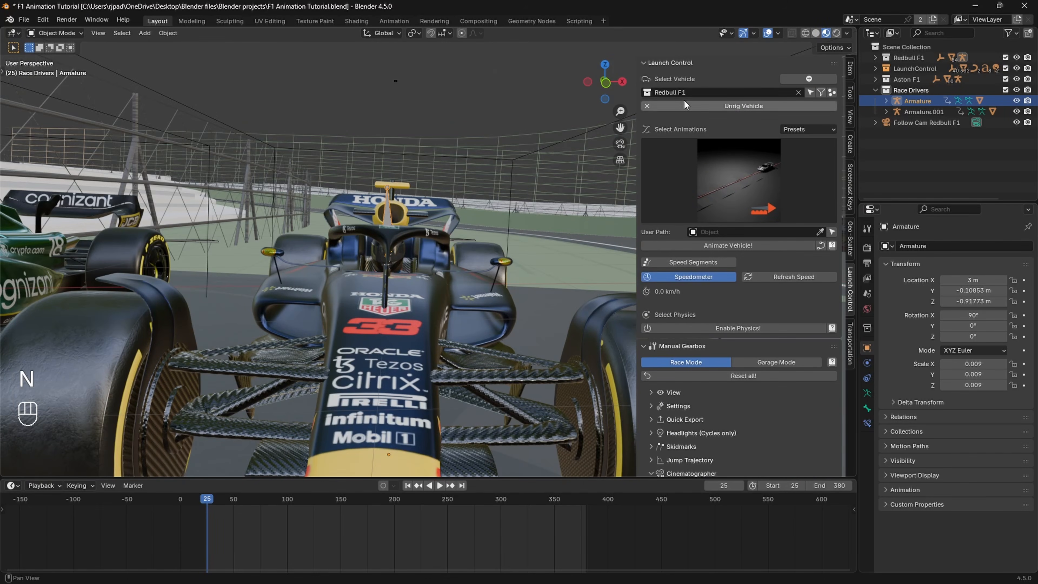
click(673, 95)
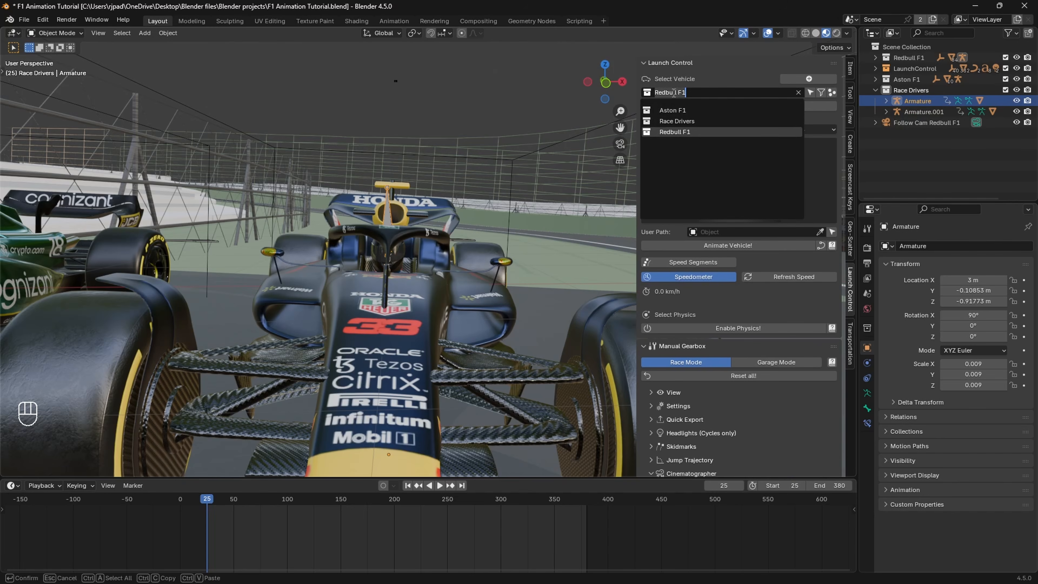
click(676, 130)
scroll(700, 347, down, 4)
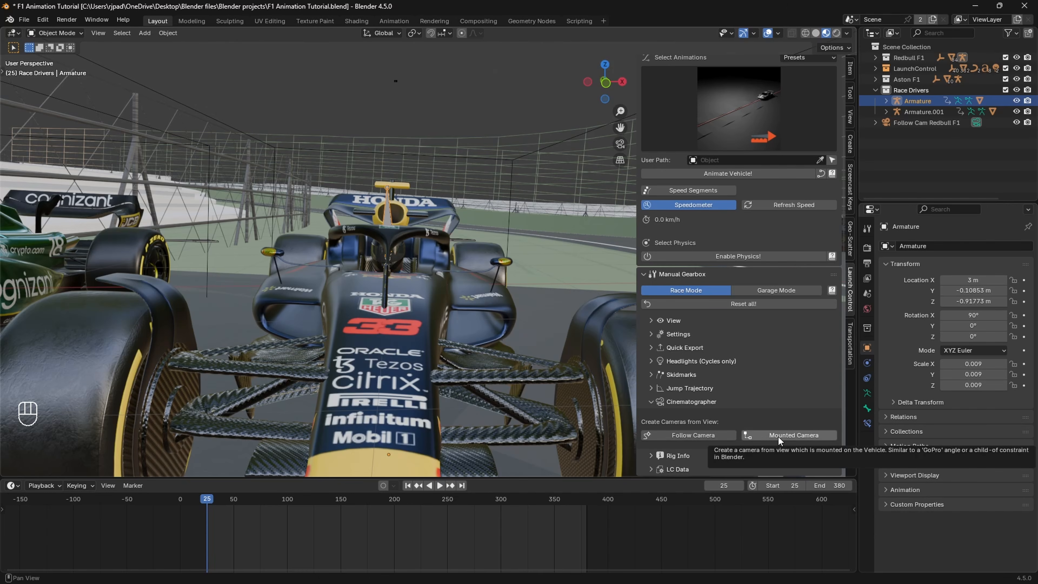
Step: Recheck the trailer shot and create a Launch Control mounted camera for the Red Bull car from the current view
click(580, 571)
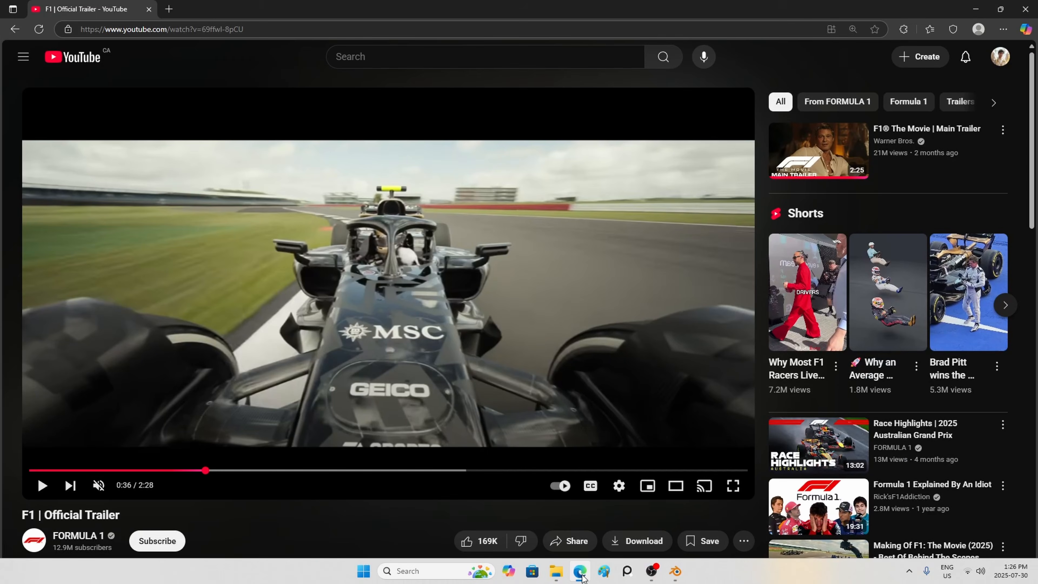
click(581, 572)
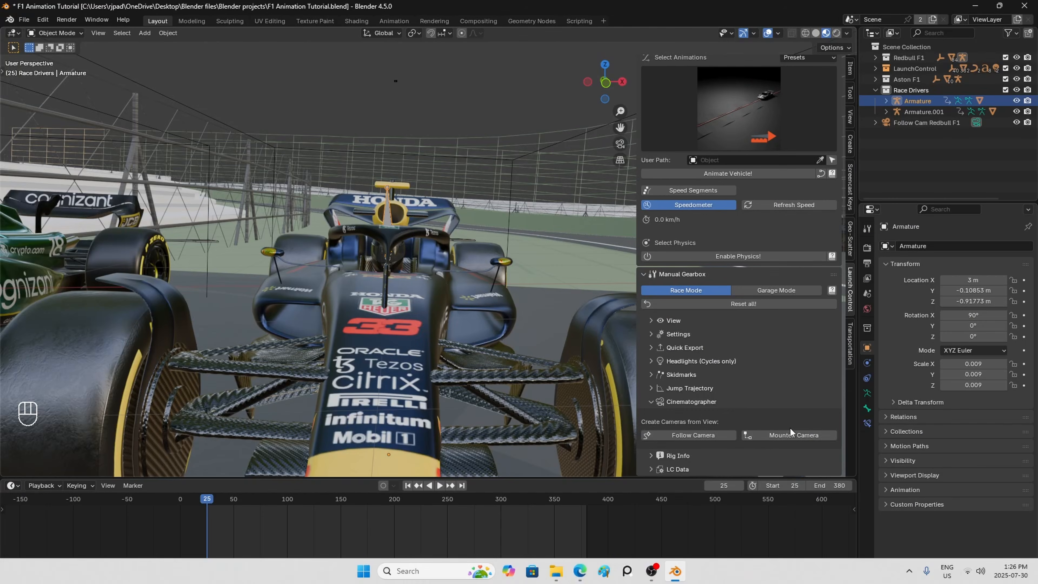
click(785, 436)
key(n)
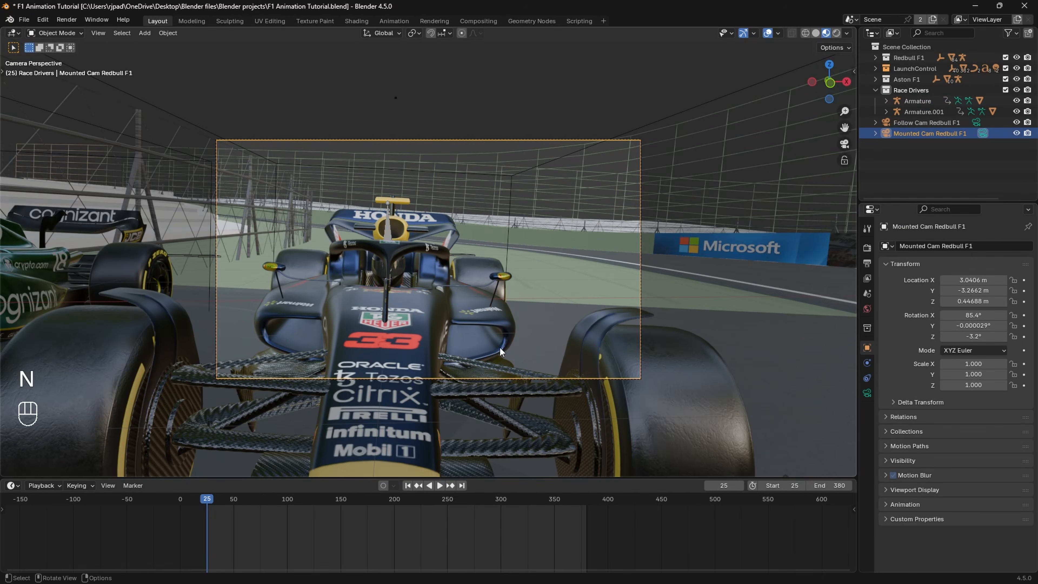
Step: Set the mounted camera's focal length to 11 mm and move it closer to the car, to Y location -2.3562 m
click(867, 394)
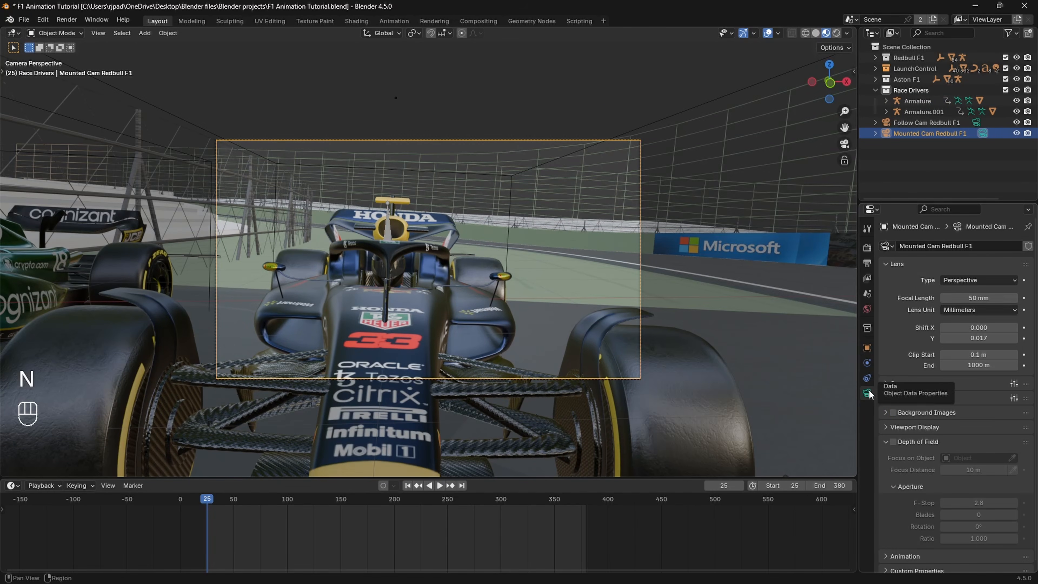
click(966, 299)
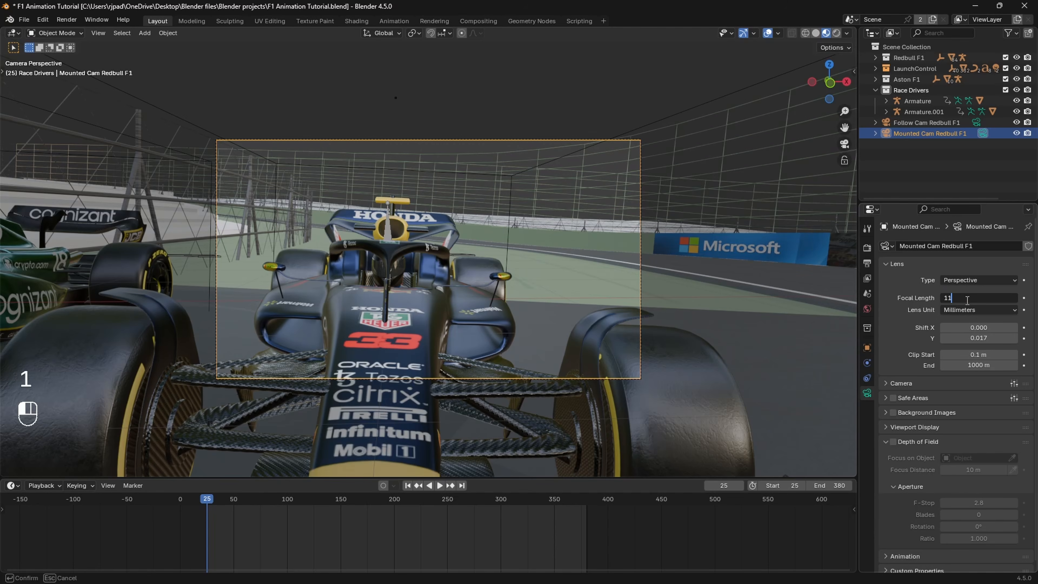
key(Return)
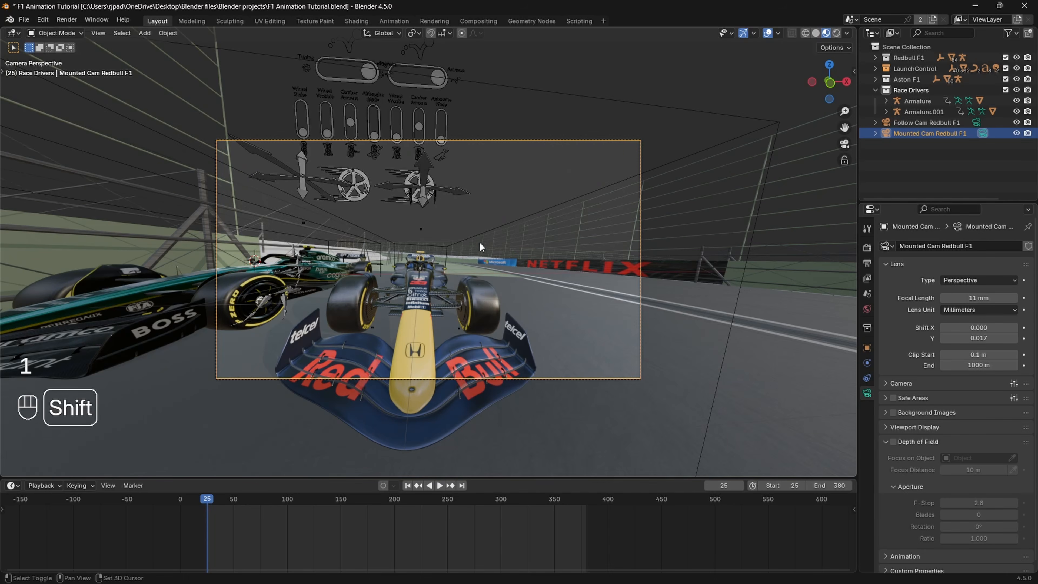
click(867, 348)
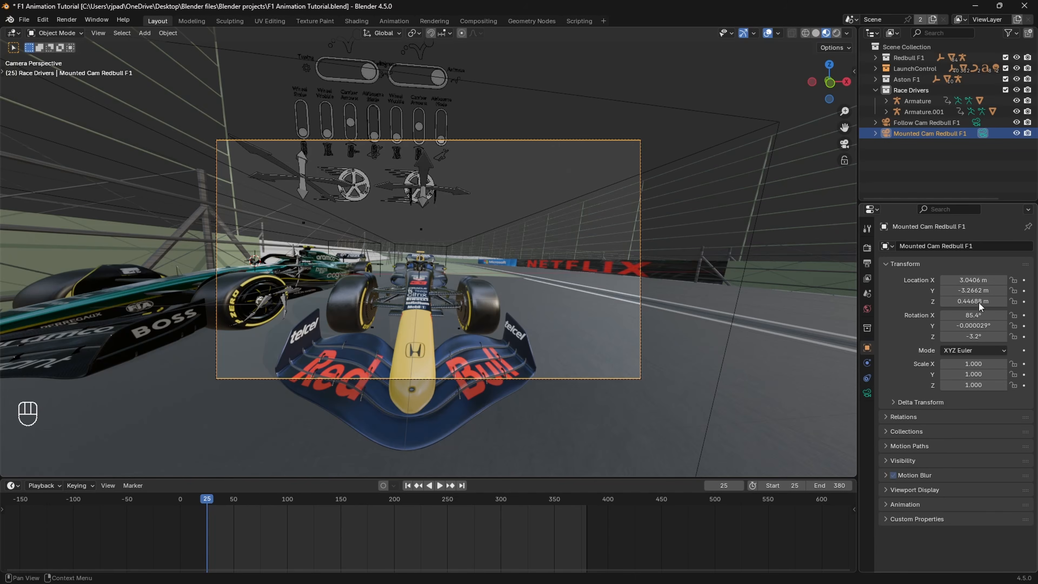
drag(974, 290, 998, 291)
mouse_move(972, 336)
mouse_down()
mouse_move(945, 335)
mouse_move(972, 336)
mouse_up()
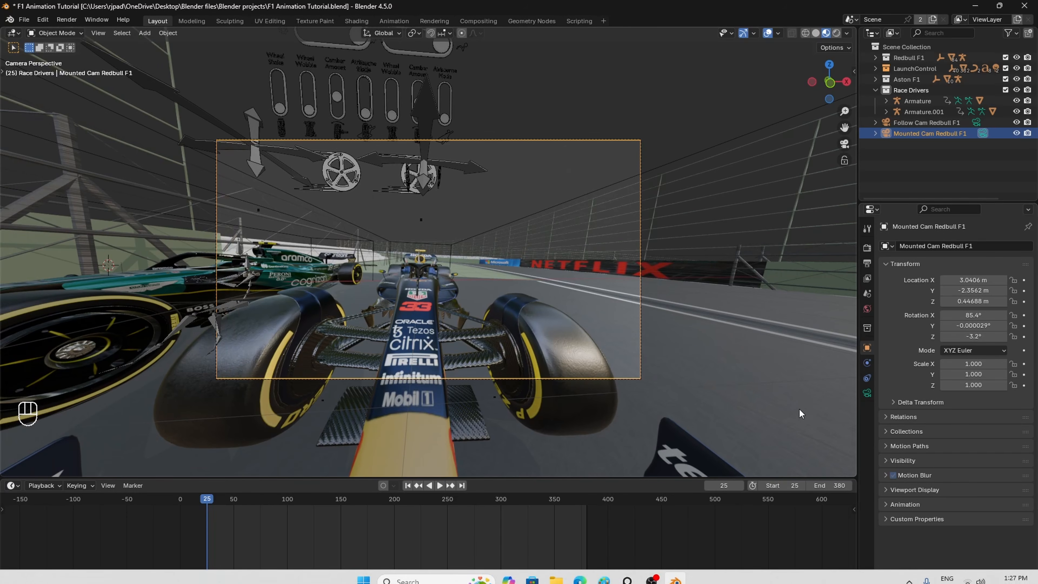
Step: Set the mounted camera's focal length to 20 mm and move it back to Y location -2.6162 m
click(867, 393)
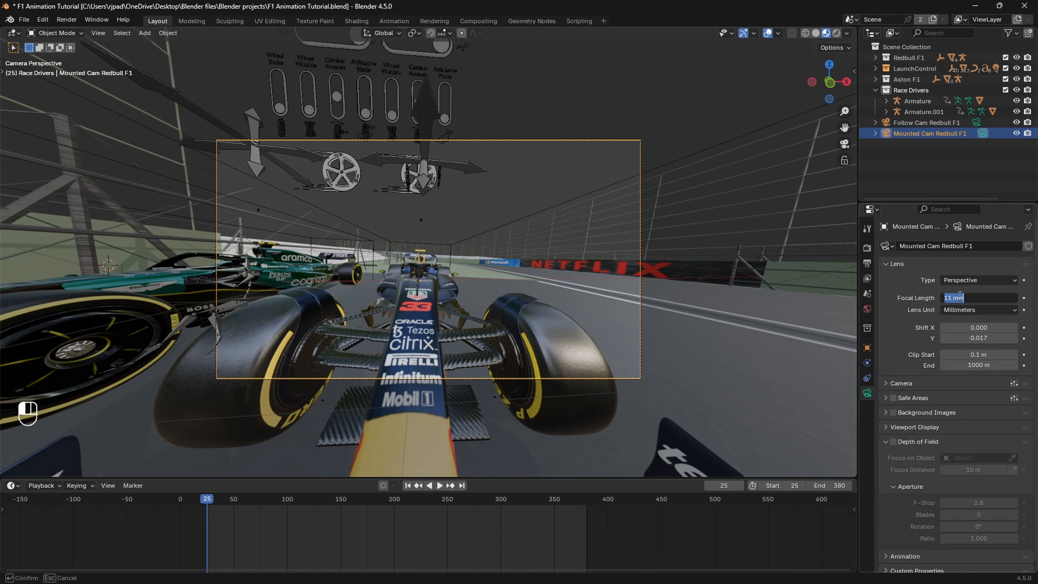
key(Return)
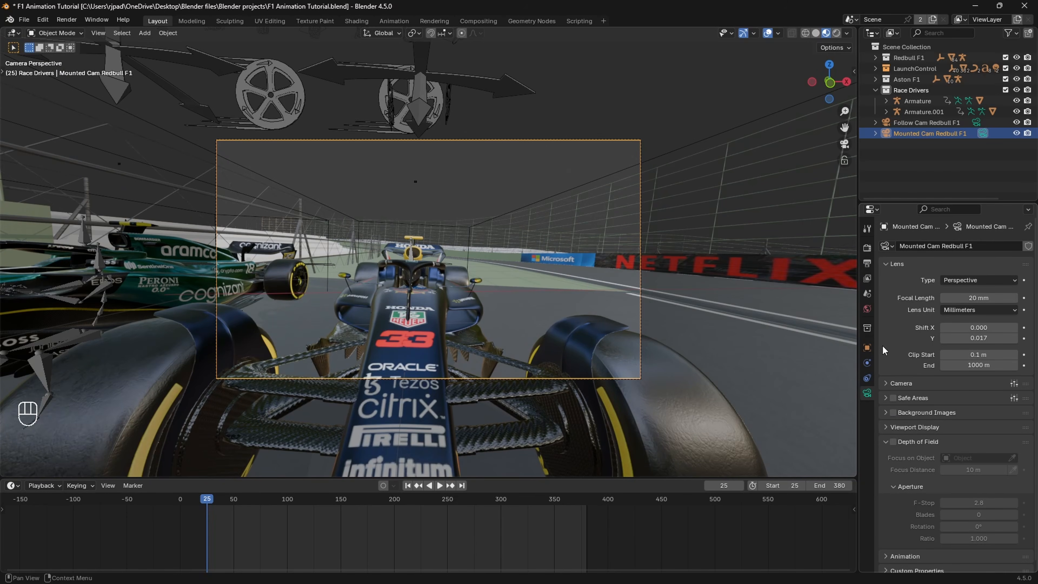
click(868, 347)
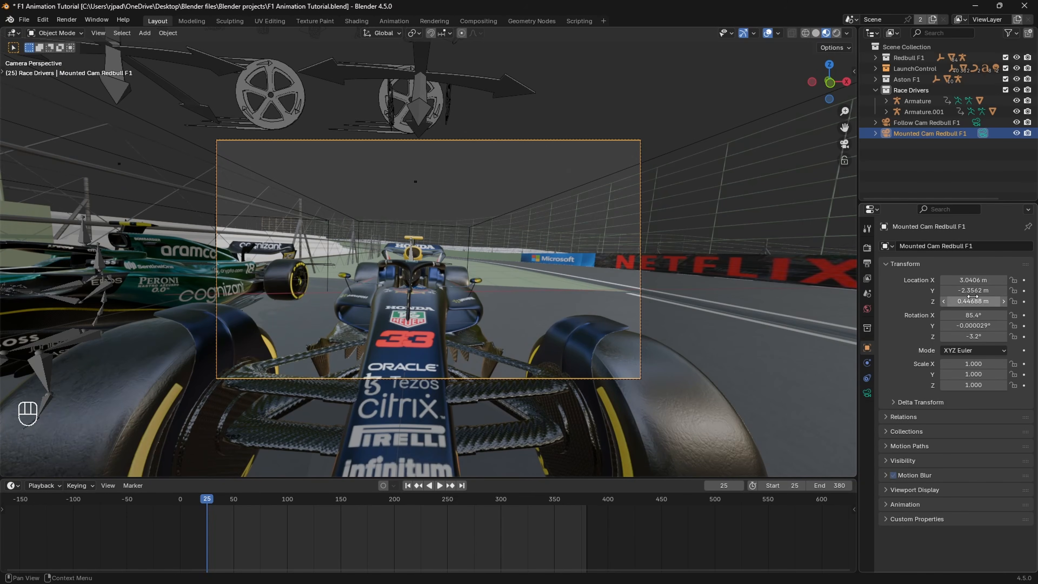
drag(973, 291, 965, 291)
Step: Set the mounted camera's rotation to 79.4° on X, 0° on Y and -1.2° on Z
click(980, 325)
text(0)
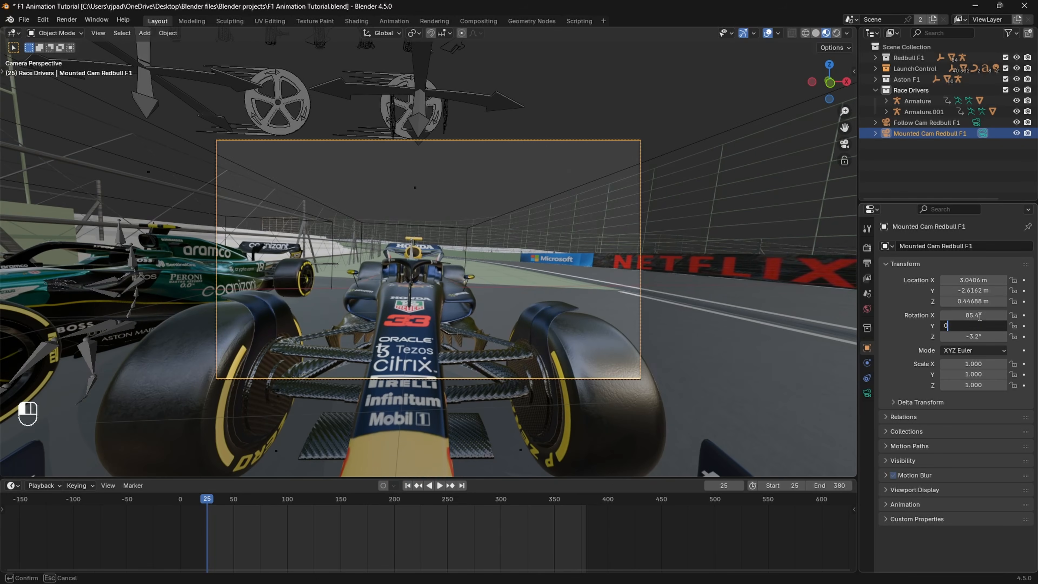
click(980, 316)
drag(978, 337, 983, 337)
drag(979, 315, 971, 315)
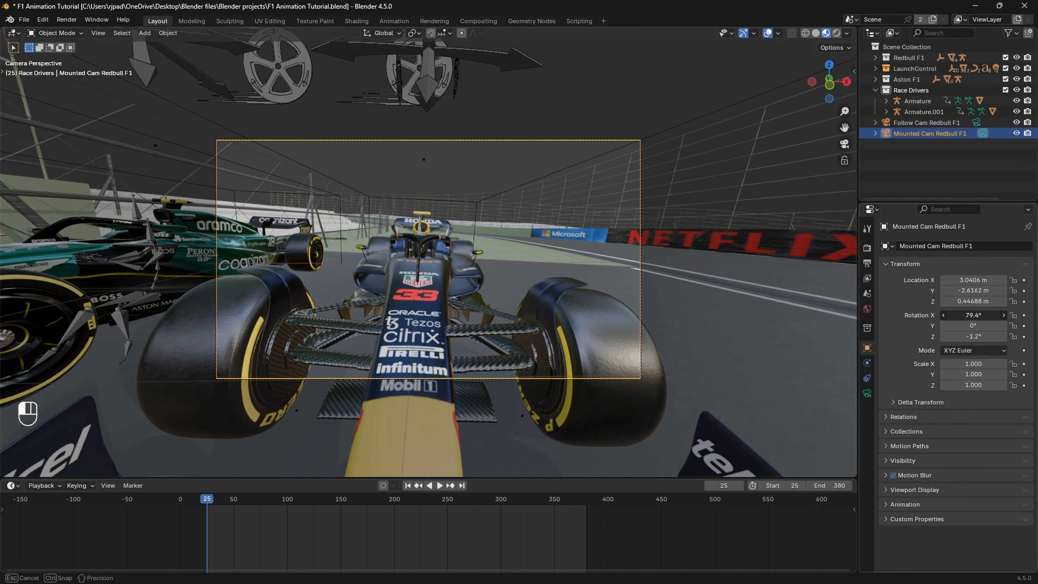
Step: Compare the camera frame with the trailer shot and set the camera's Y location to -2.4542 m and X rotation to 76.1°
scroll(486, 314, up, 2)
scroll(485, 313, down, 1)
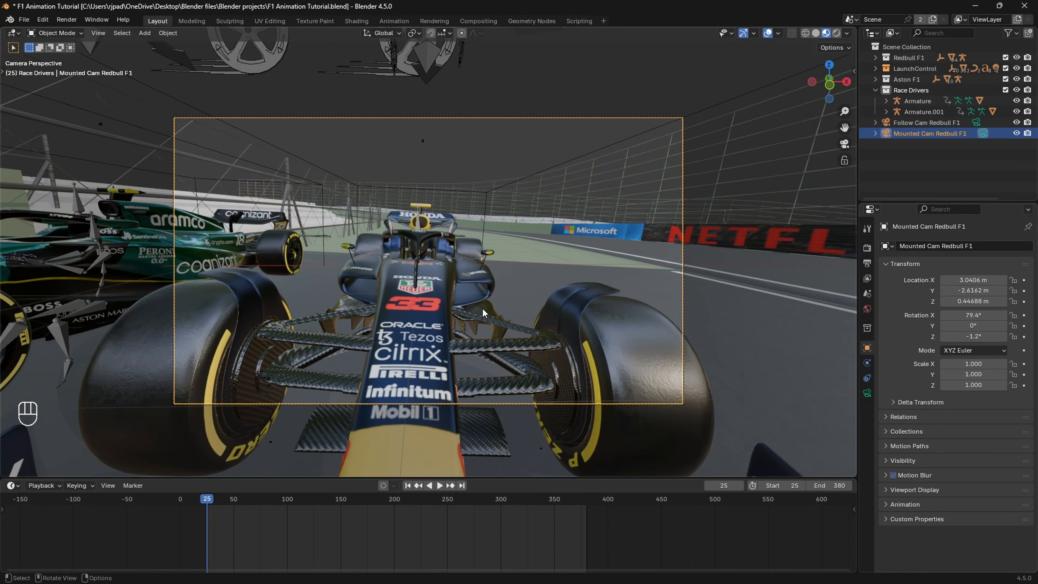
click(582, 574)
click(582, 574)
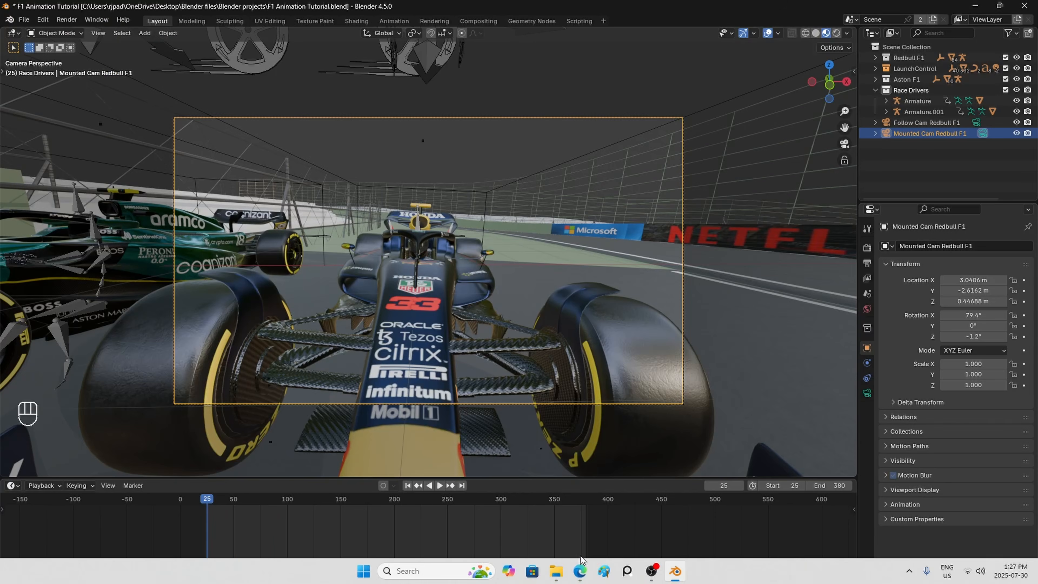
shift+drag(970, 291, 965, 315)
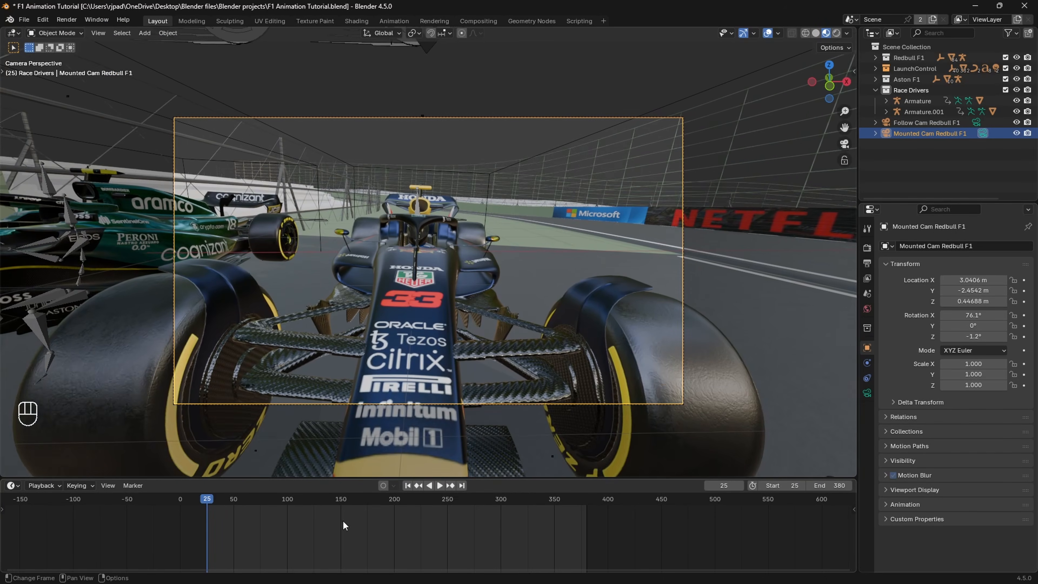
Step: Play the animation through the mounted camera and return to frame 25
key(space)
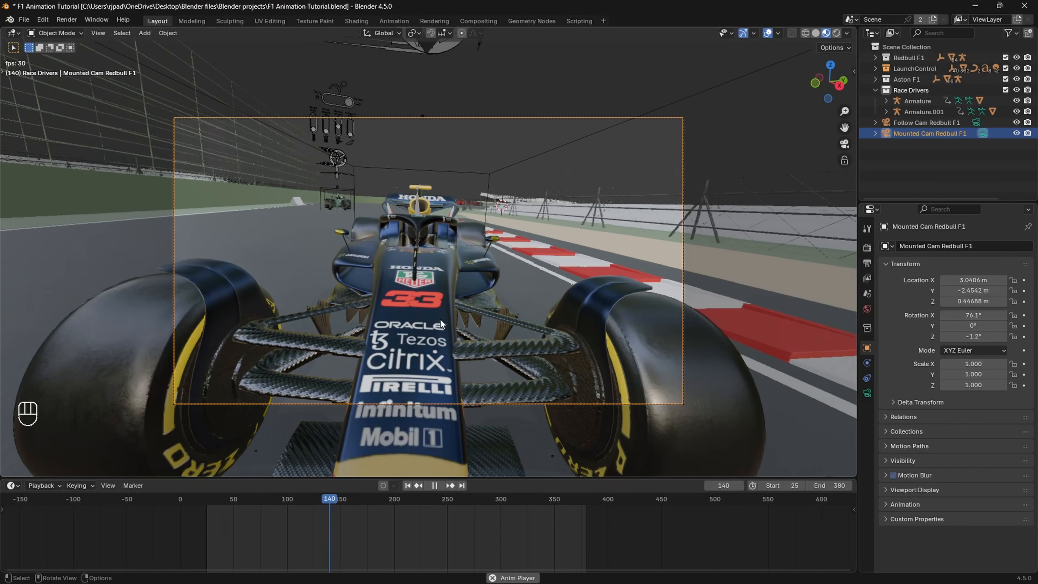
key(space)
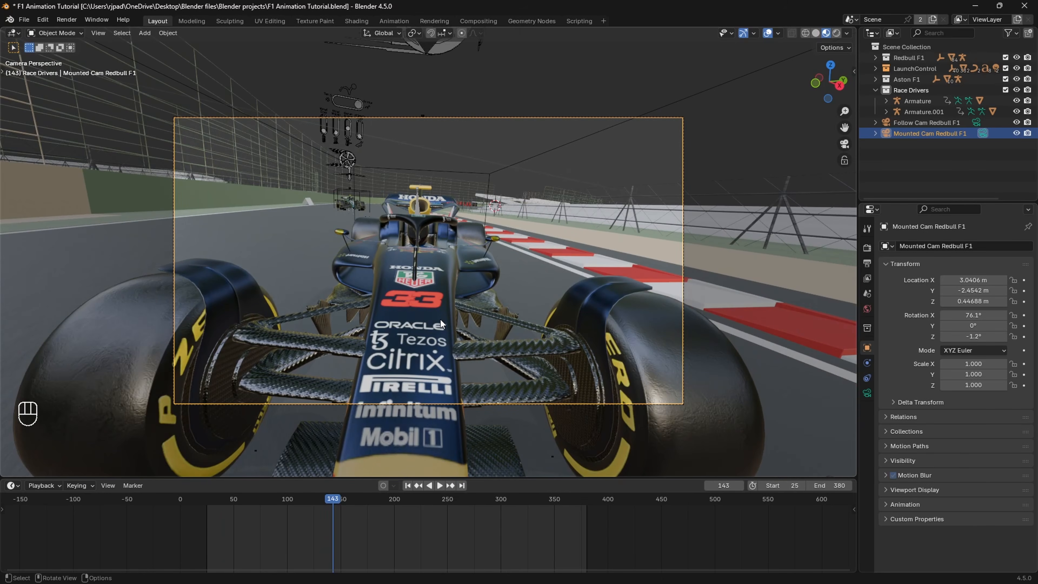
click(208, 502)
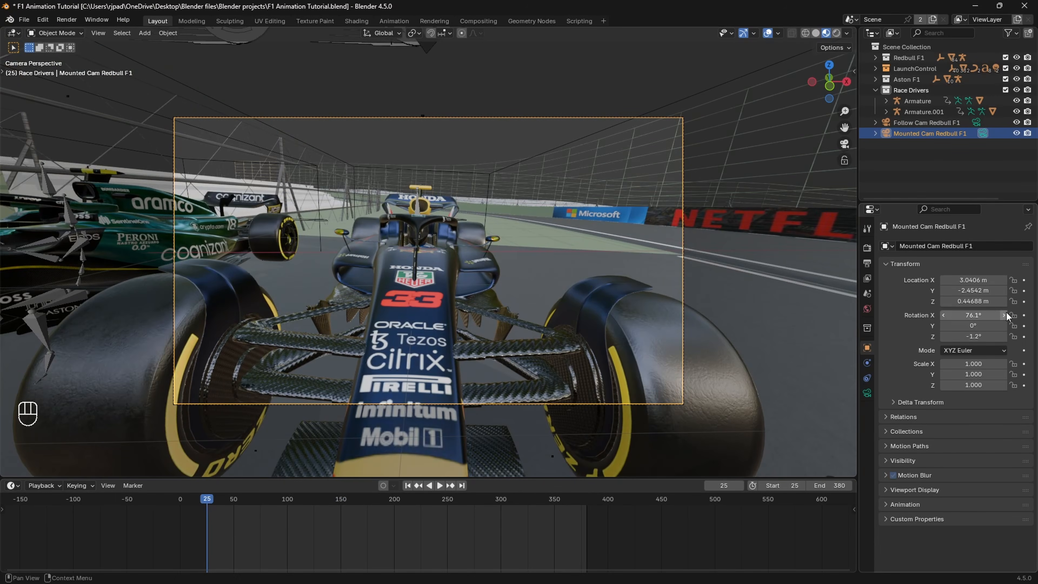
Step: Keyframe the mounted camera's X rotation at frame 25 and show its F-curve modifiers in an enlarged Graph Editor
click(1025, 315)
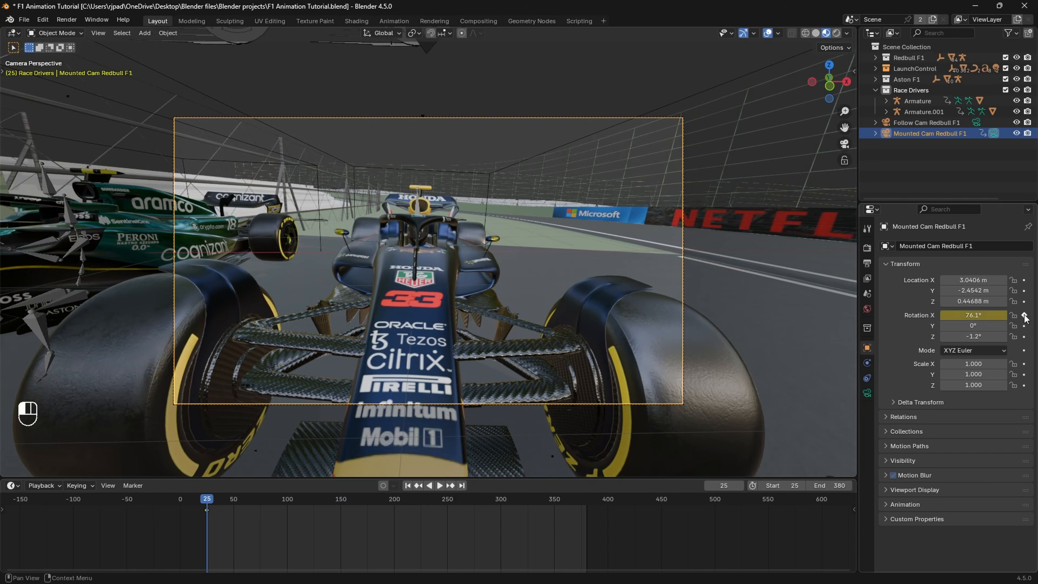
click(12, 486)
click(164, 404)
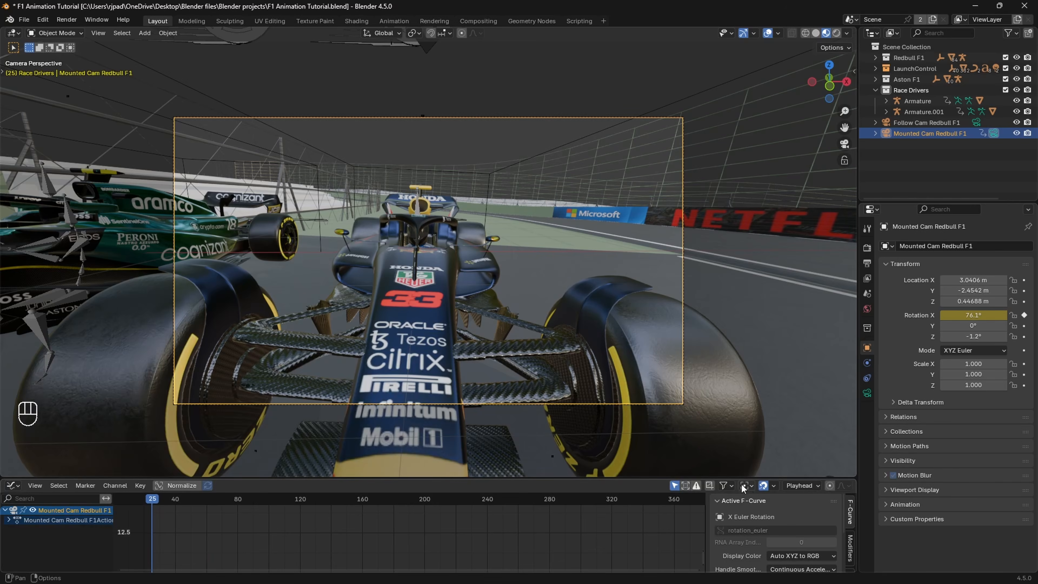
drag(732, 478, 732, 428)
click(851, 496)
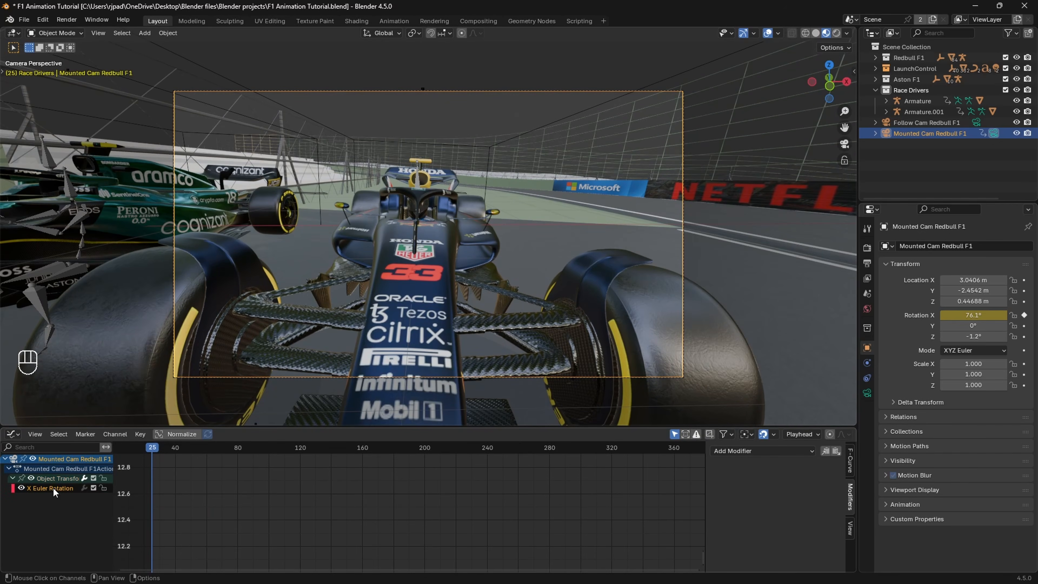
Step: Add a Noise modifier to the camera's X Euler Rotation curve and frame the whole curve
click(767, 449)
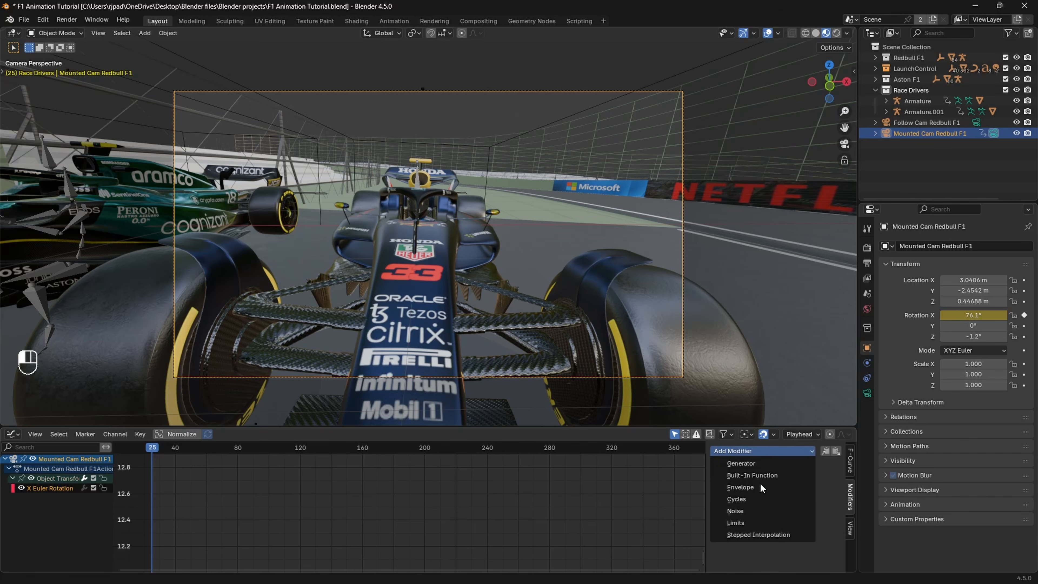
click(748, 508)
scroll(491, 508, down, 7)
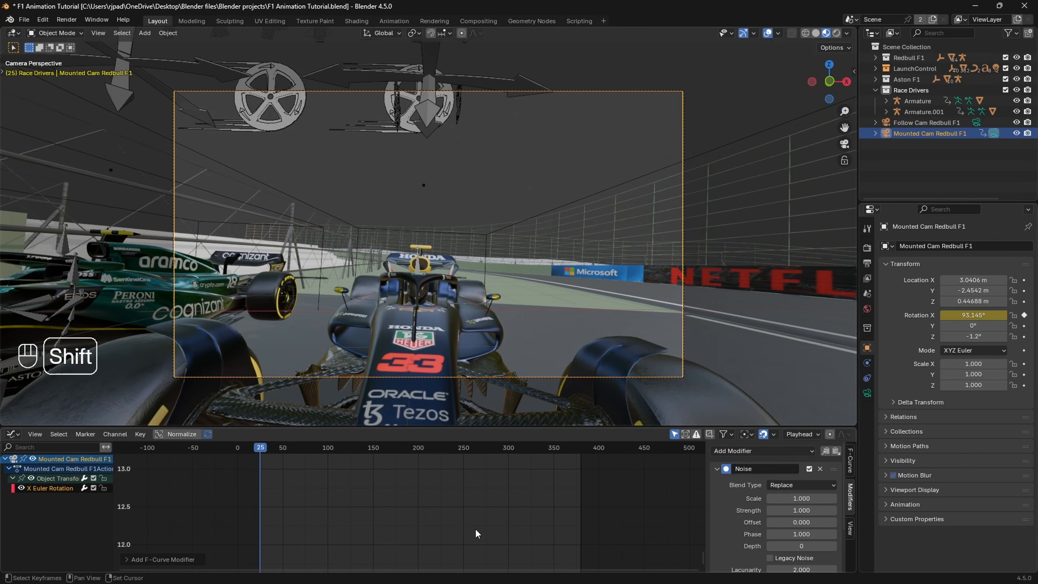
shift+middle_drag(476, 529, 449, 486)
key(Home)
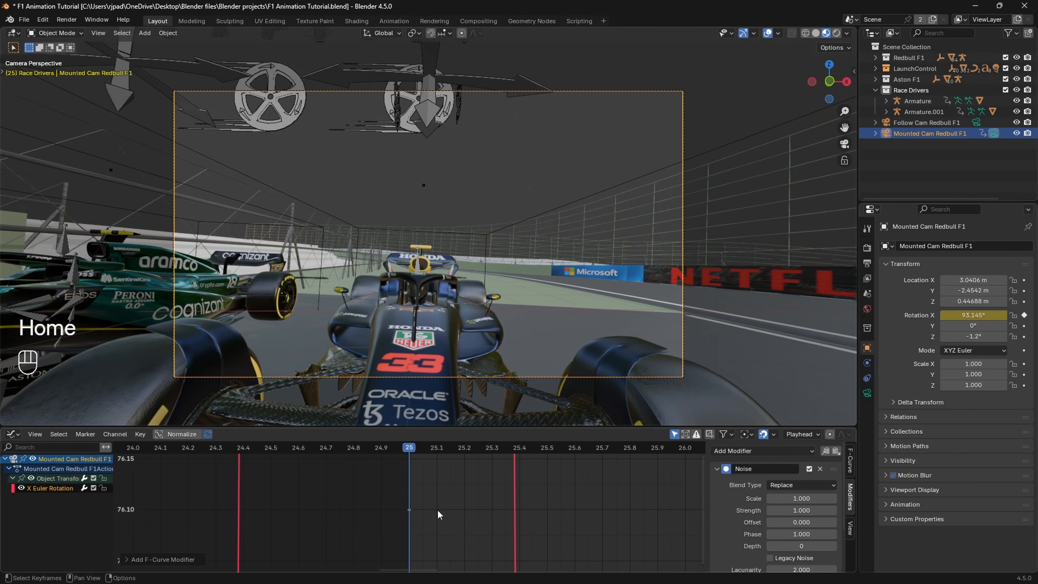
scroll(440, 510, down, 15)
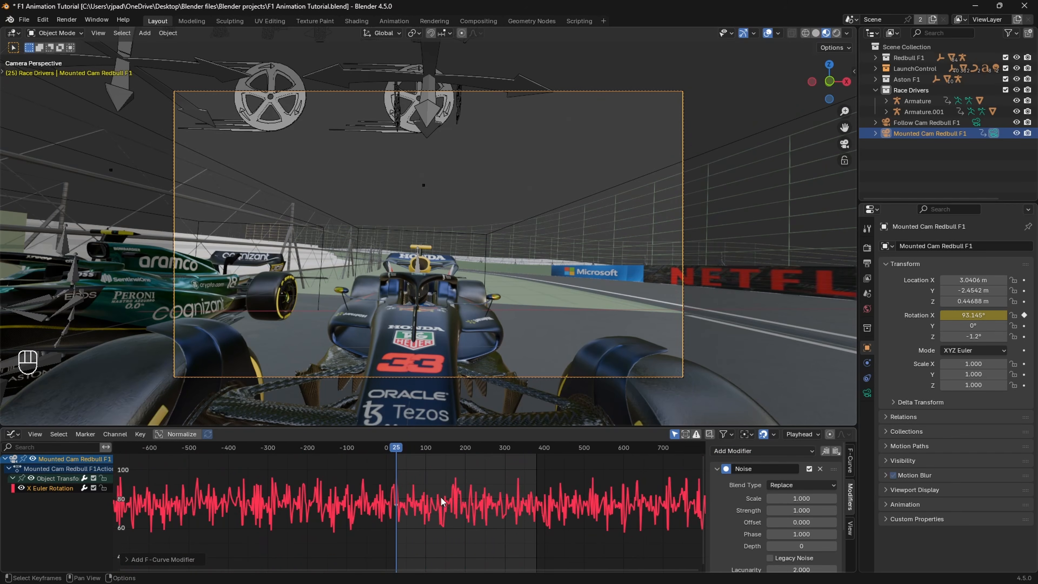
Step: Preview the camera shake and set the Noise modifier's strength to 0.100 and scale to 1.780
key(space)
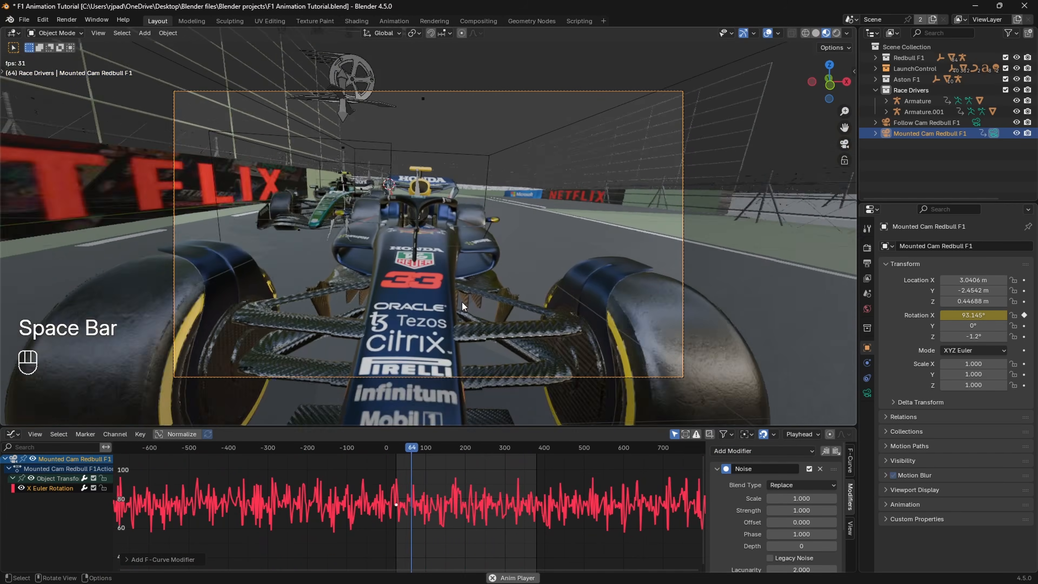
key(space)
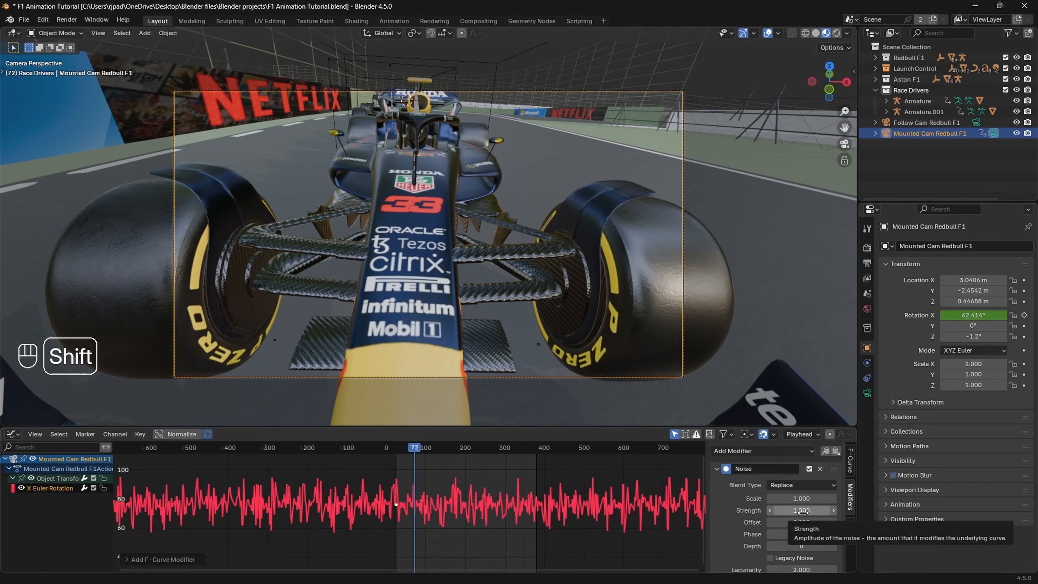
shift+drag(800, 514, 721, 515)
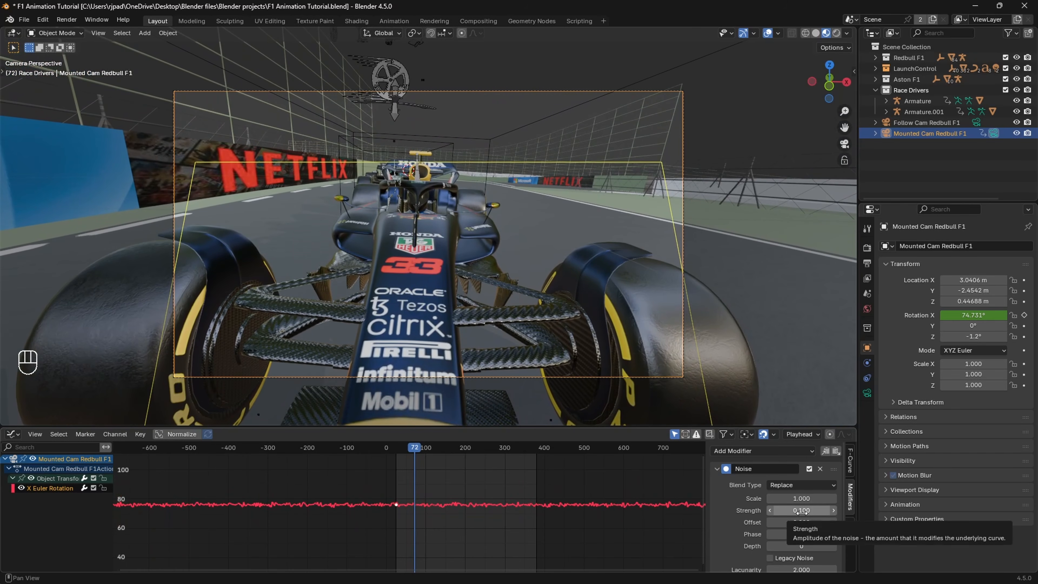
shift+drag(799, 499, 804, 498)
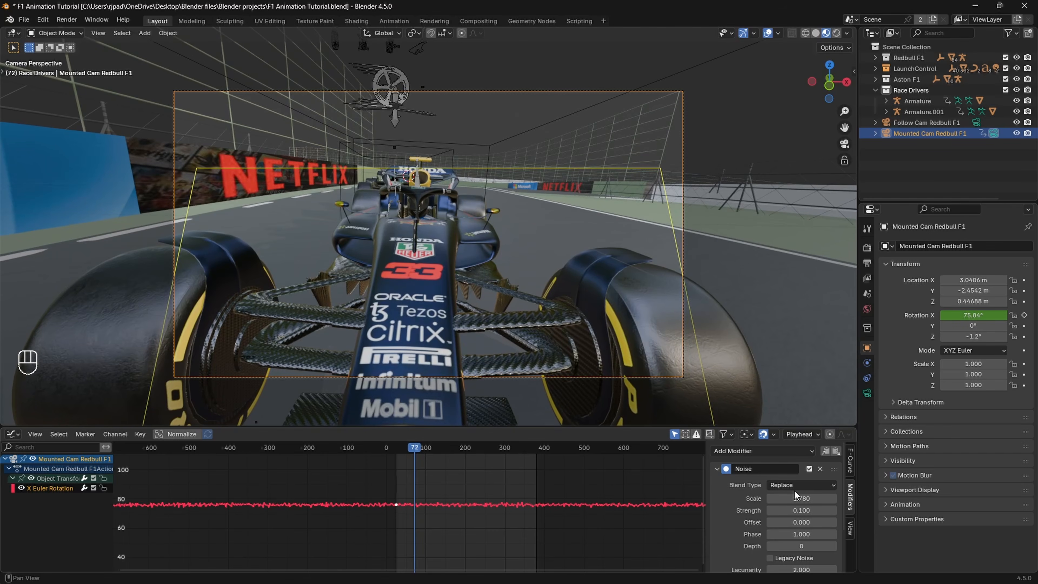
key(space)
key(space)
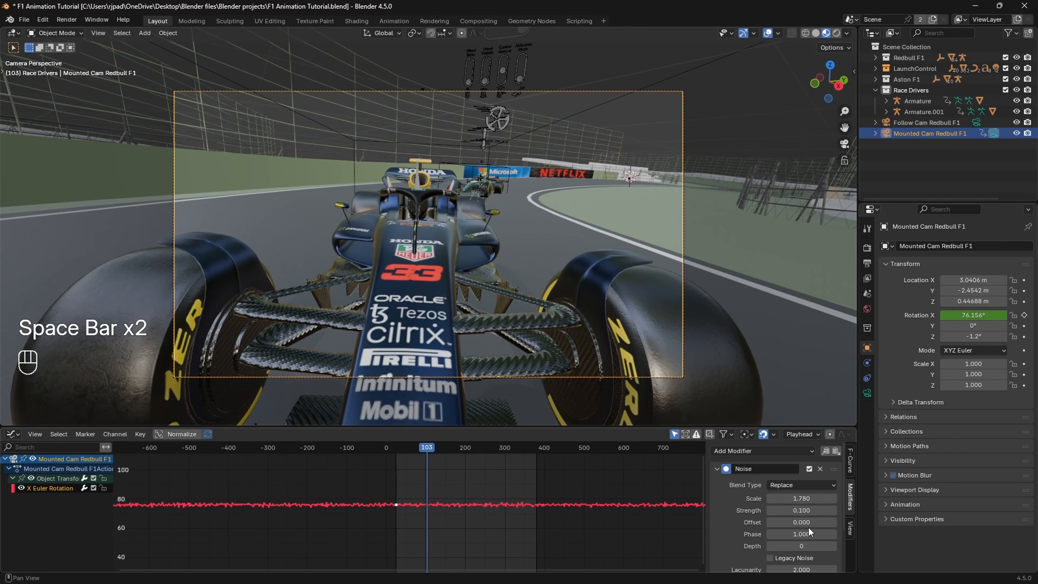
Step: Refine the camera shake against playback by setting the Noise modifier's strength to 0.030 and scale to 2.780
shift+drag(801, 510, 801, 511)
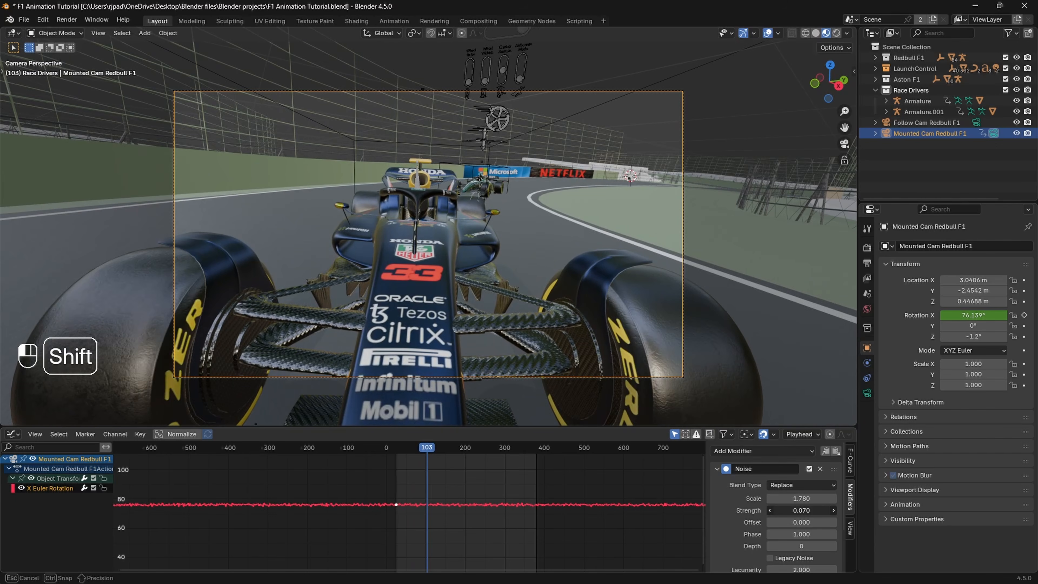
key(space)
mouse_move(801, 511)
shift+mouse_down()
mouse_move(764, 505)
mouse_move(818, 499)
shift+mouse_up()
key(space)
key(space)
key(space)
key(space)
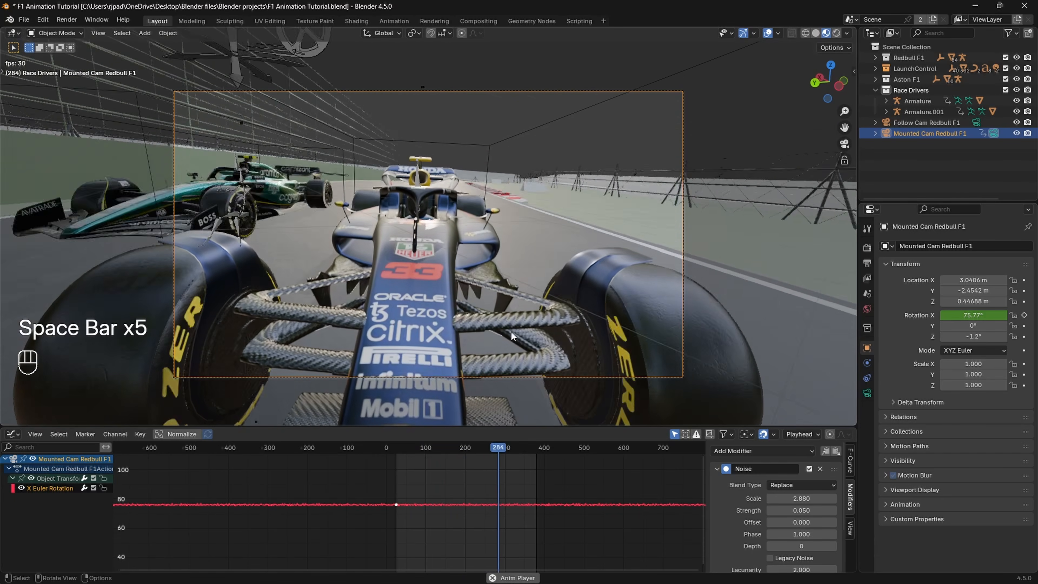
key(space)
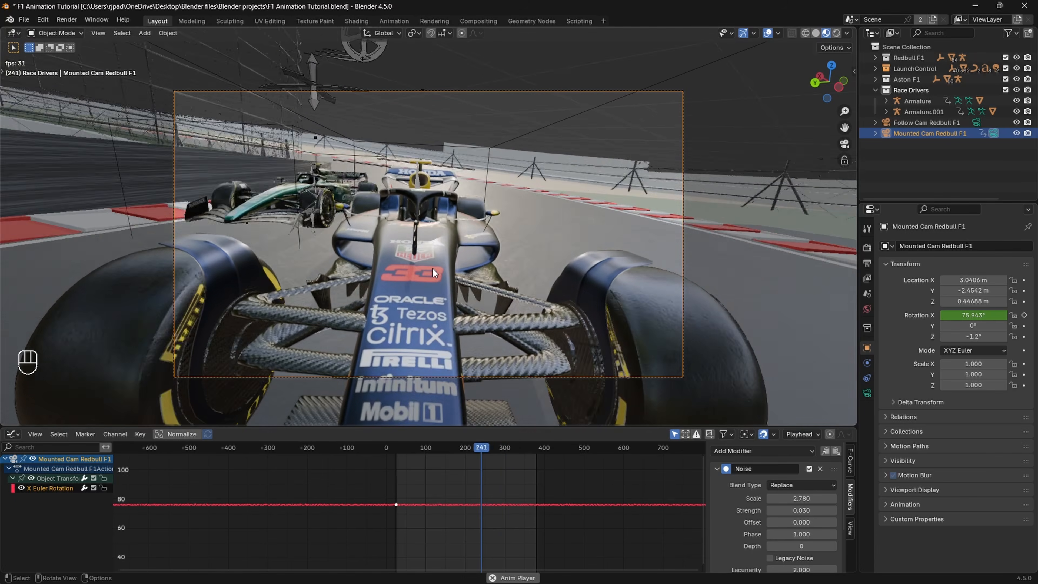
key(space)
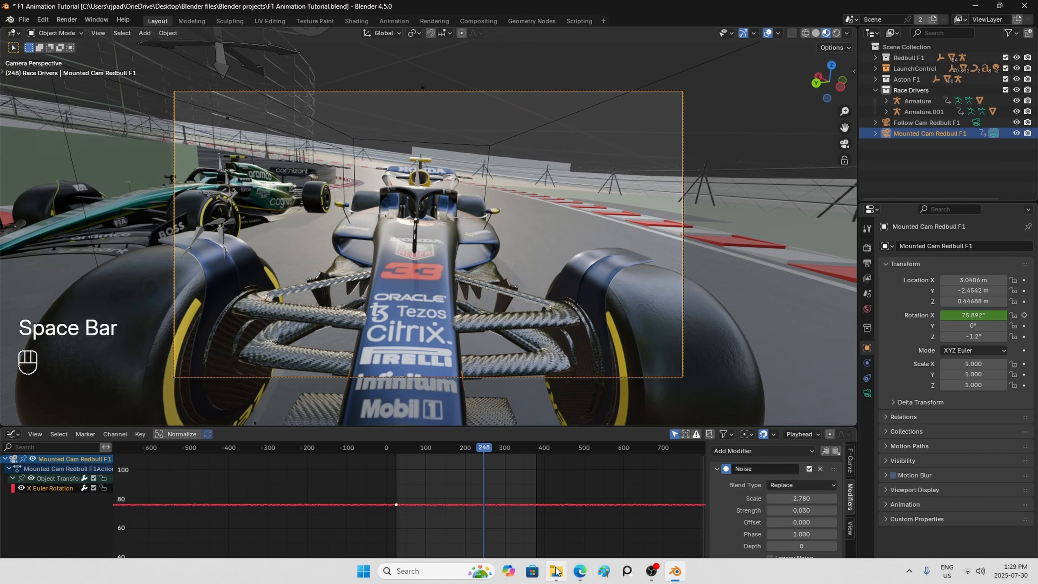
Step: Switch to the browser, pause the F1 trailer at the 1:08 front wheel shot, and return to Blender
click(579, 572)
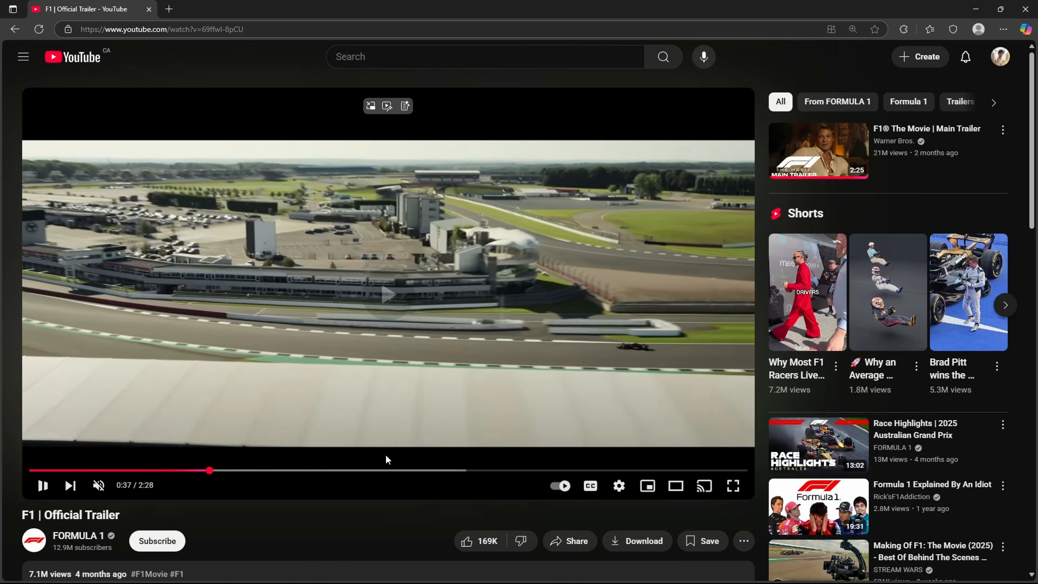
click(360, 470)
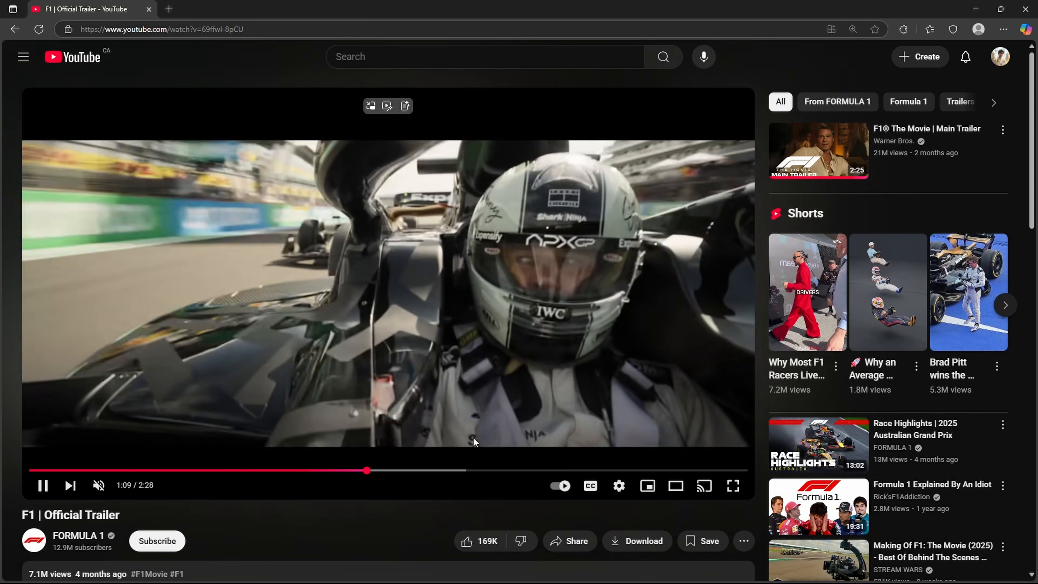
key(Left)
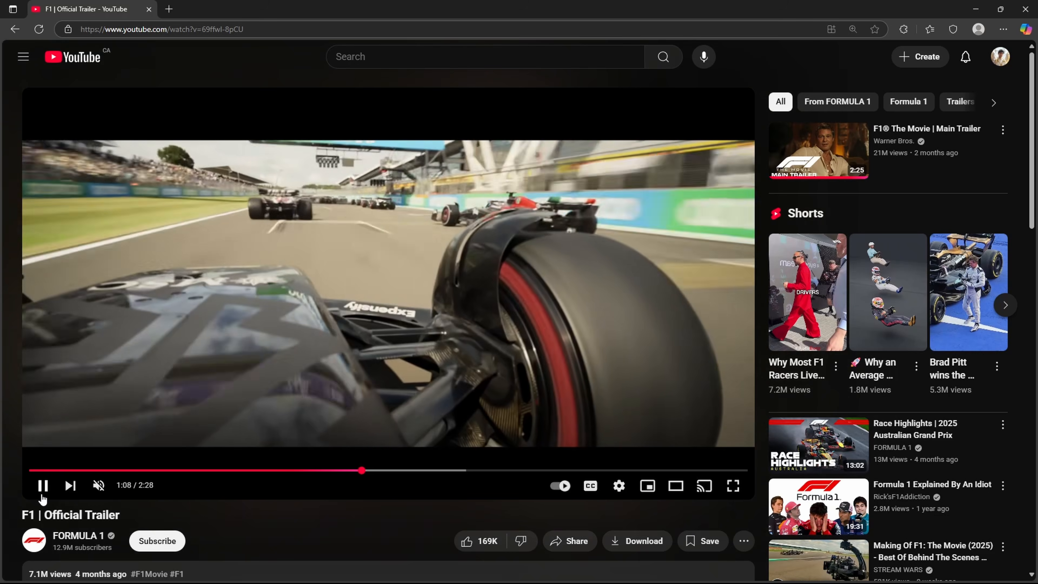
click(40, 496)
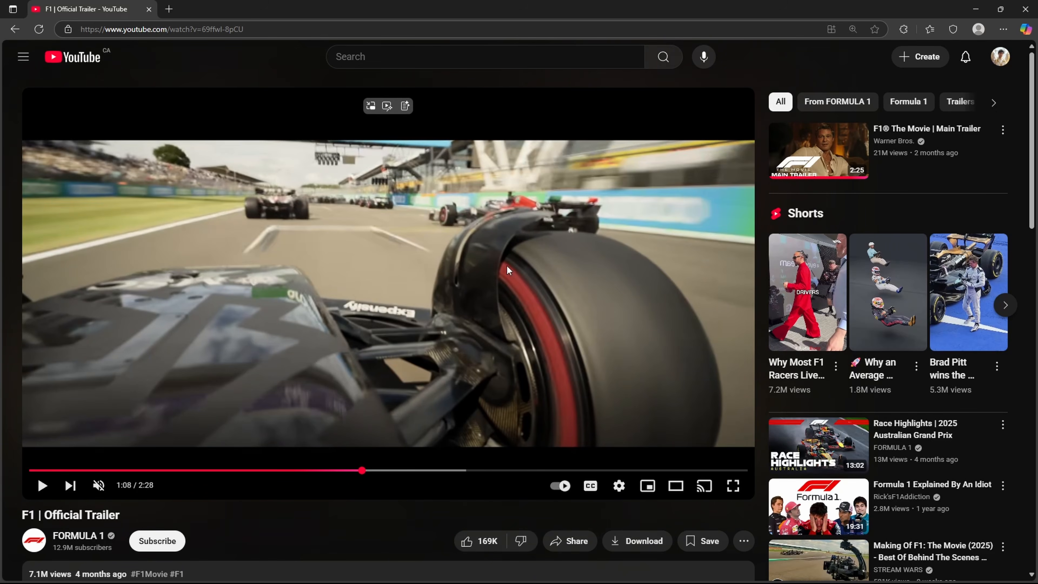
click(976, 9)
Step: Create a mounted camera from a view looking forward over the Red Bull's nose toward its front right wheel
middle_drag(552, 275, 469, 298)
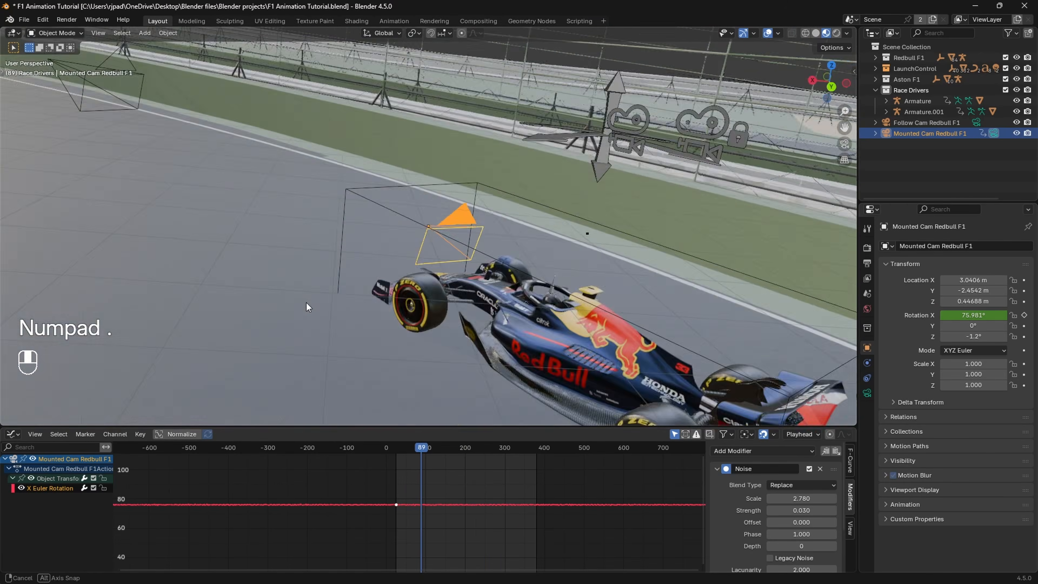
mouse_move(307, 303)
middle_down()
mouse_move(237, 287)
mouse_move(306, 313)
middle_up()
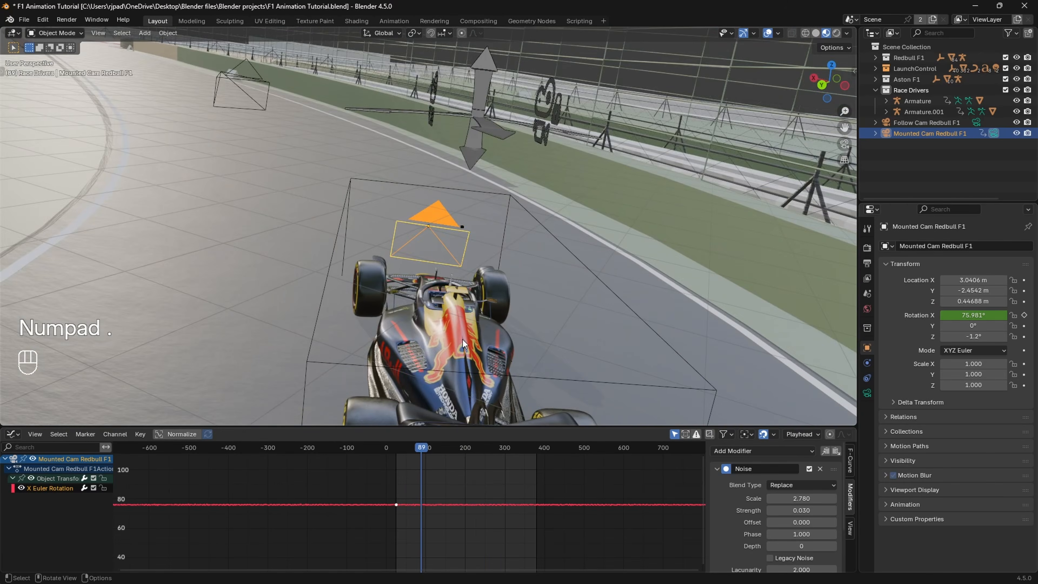
scroll(531, 352, up, 2)
shift+middle_drag(535, 354, 487, 375)
scroll(437, 294, up, 2)
scroll(457, 292, up, 3)
scroll(451, 292, down, 2)
scroll(452, 292, down, 1)
scroll(482, 330, up, 2)
scroll(481, 300, up, 1)
drag(482, 425, 482, 455)
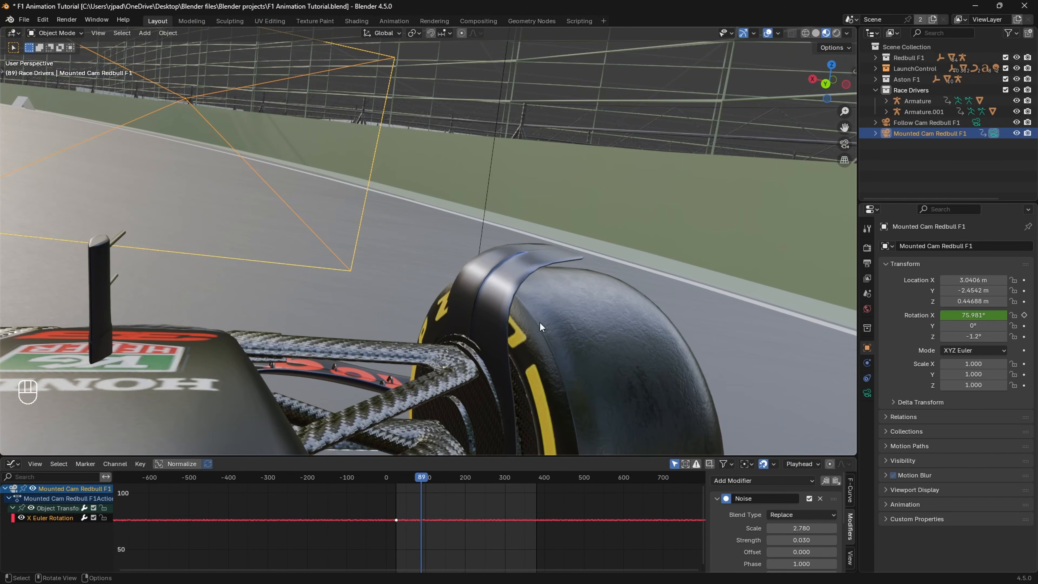
key(n)
scroll(706, 410, down, 1)
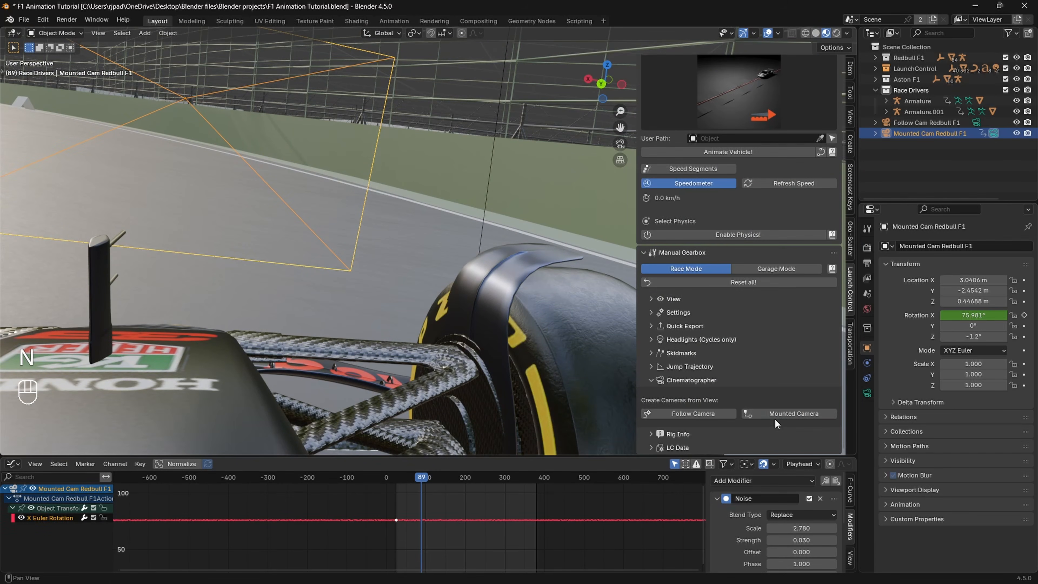
click(776, 414)
key(n)
Step: Set the new mounted camera's focal length to 20 mm
click(867, 392)
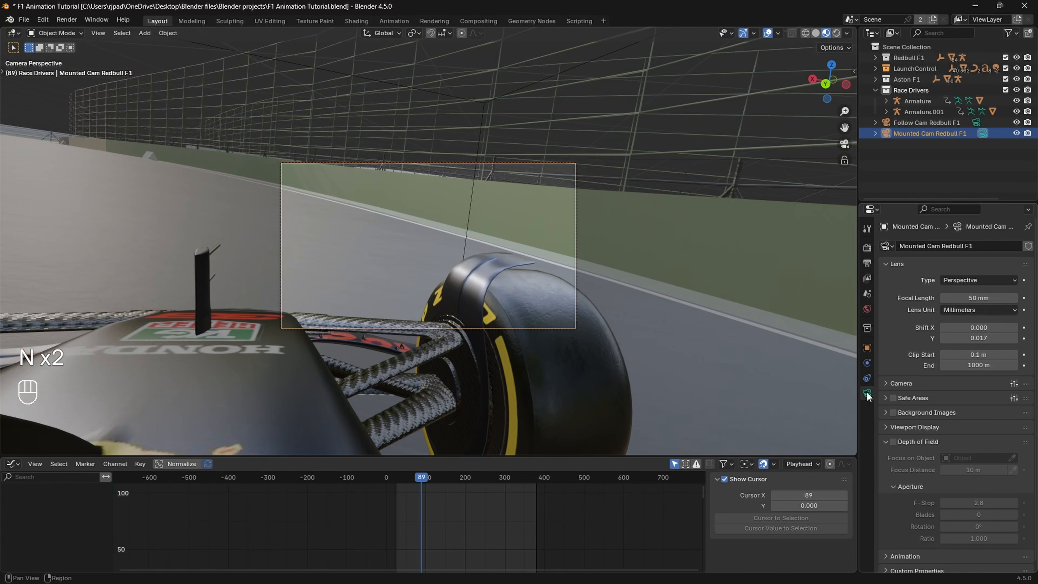
click(988, 305)
click(987, 299)
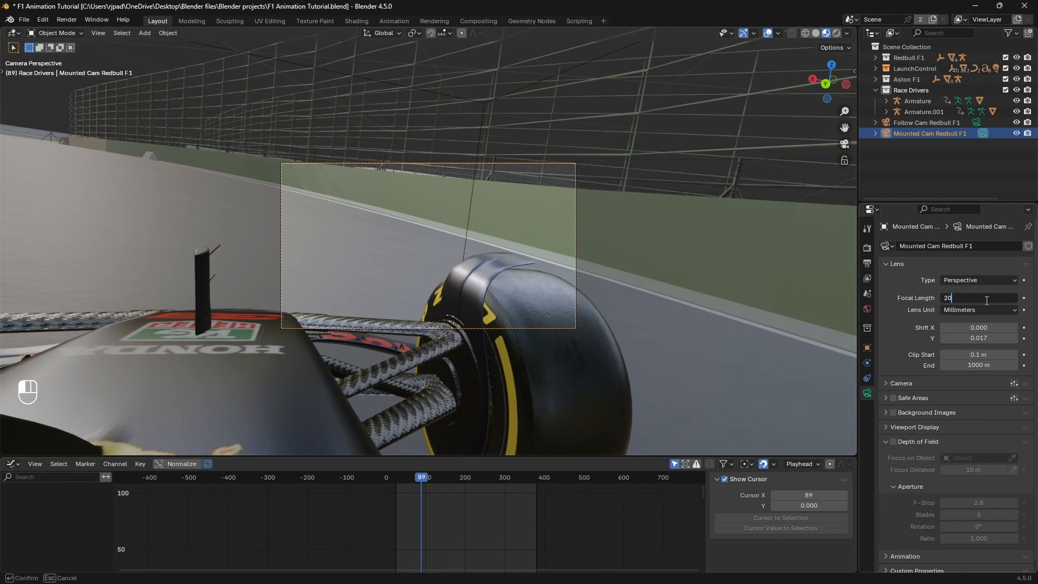
key(Return)
Step: Set the wheel camera's X rotation to 94.247° and Z location to -0.71258 m, and look through it
key(KP_Decimal)
middle_drag(589, 327, 785, 331)
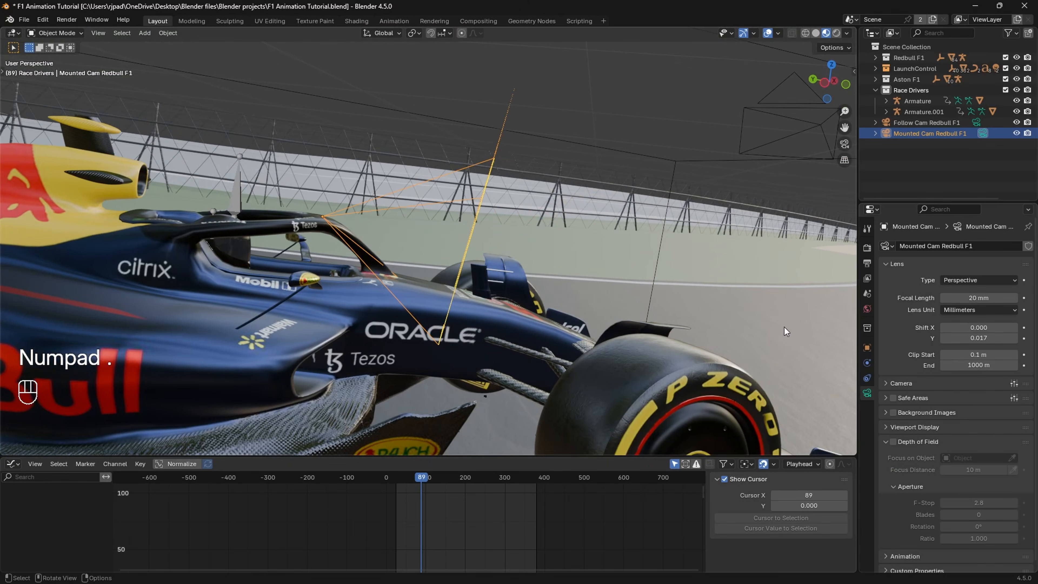
click(867, 348)
shift+drag(973, 315, 956, 301)
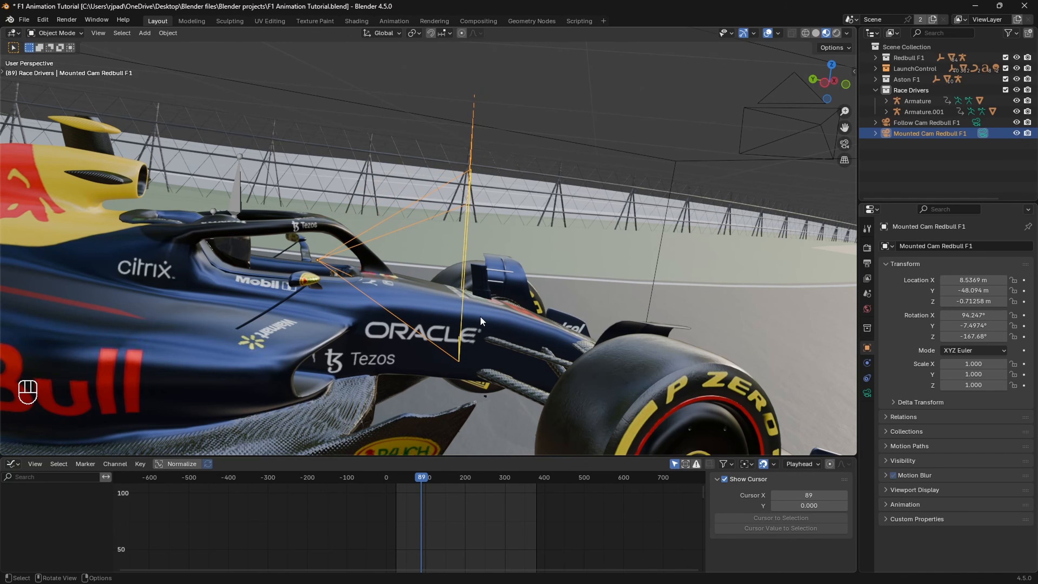
key(KP_0)
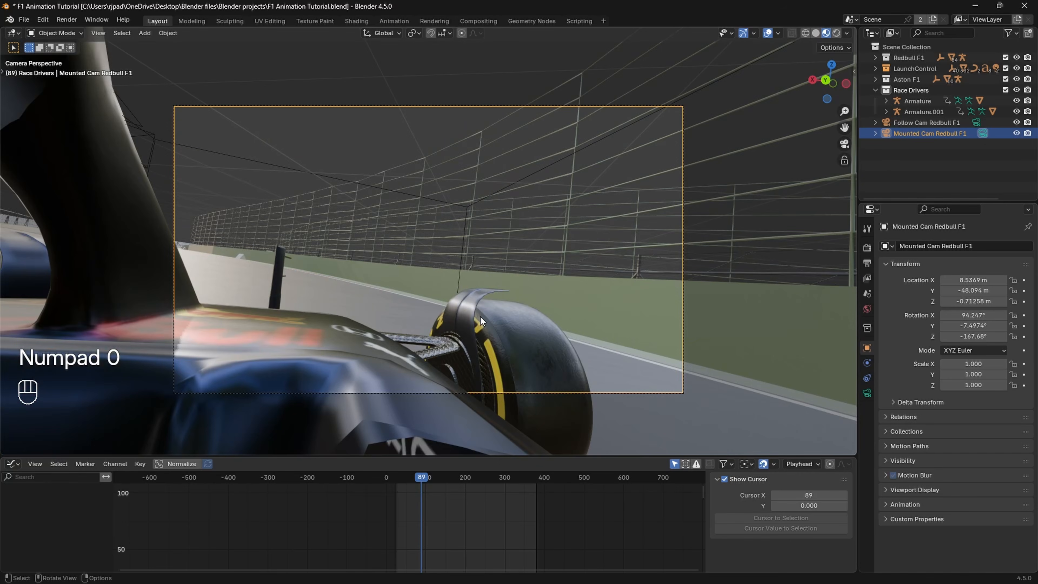
Step: Compare the wheel camera's frame with the trailer shot and set its X rotation to 87.847° and Z location to -0.68658 m
click(579, 571)
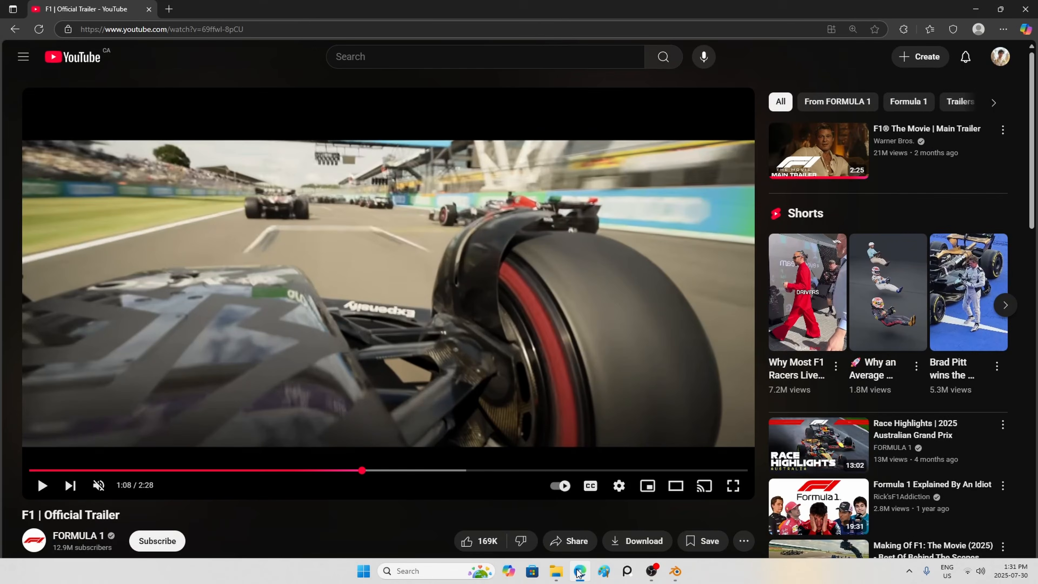
click(578, 572)
click(578, 572)
click(579, 572)
mouse_move(965, 336)
mouse_down()
mouse_move(890, 336)
mouse_move(966, 336)
mouse_up()
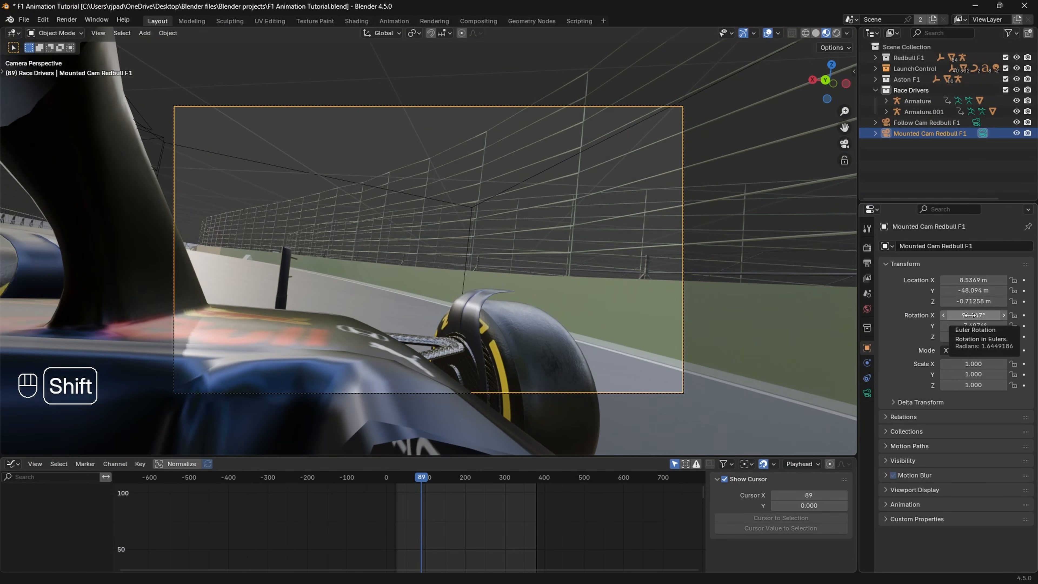
shift+drag(966, 302, 981, 302)
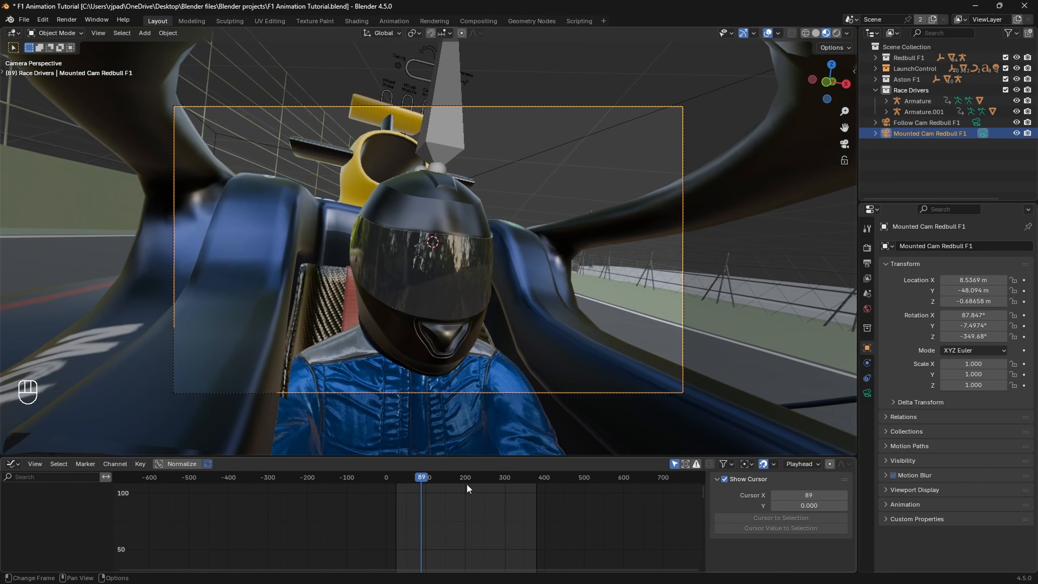
Step: Go to frame 301 and set the wheel camera's rotation to 0° on Y and -165.68° on Z
drag(466, 484, 505, 485)
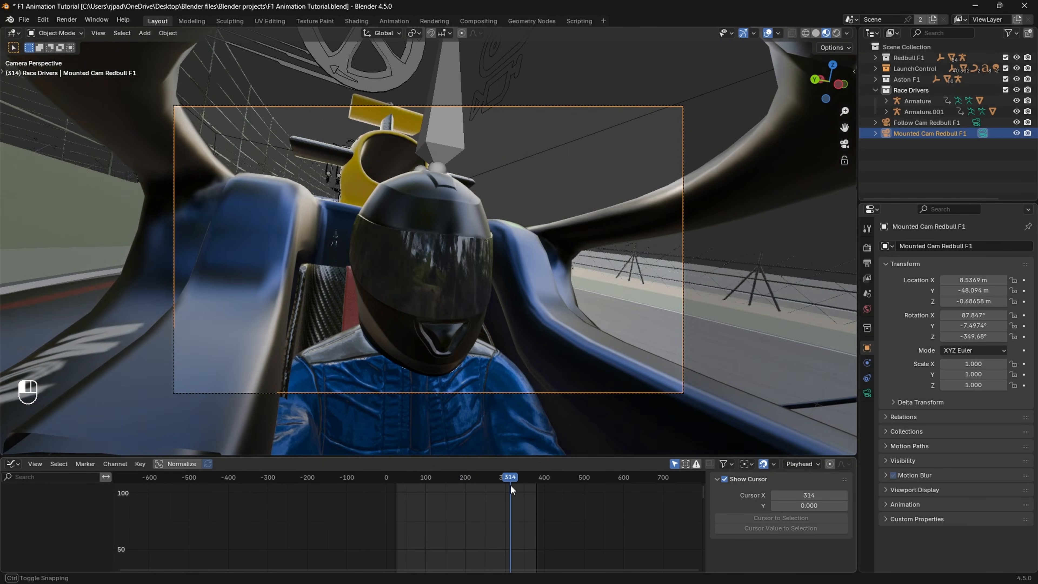
mouse_move(958, 337)
mouse_down()
mouse_move(1013, 336)
mouse_move(958, 334)
mouse_up()
click(963, 326)
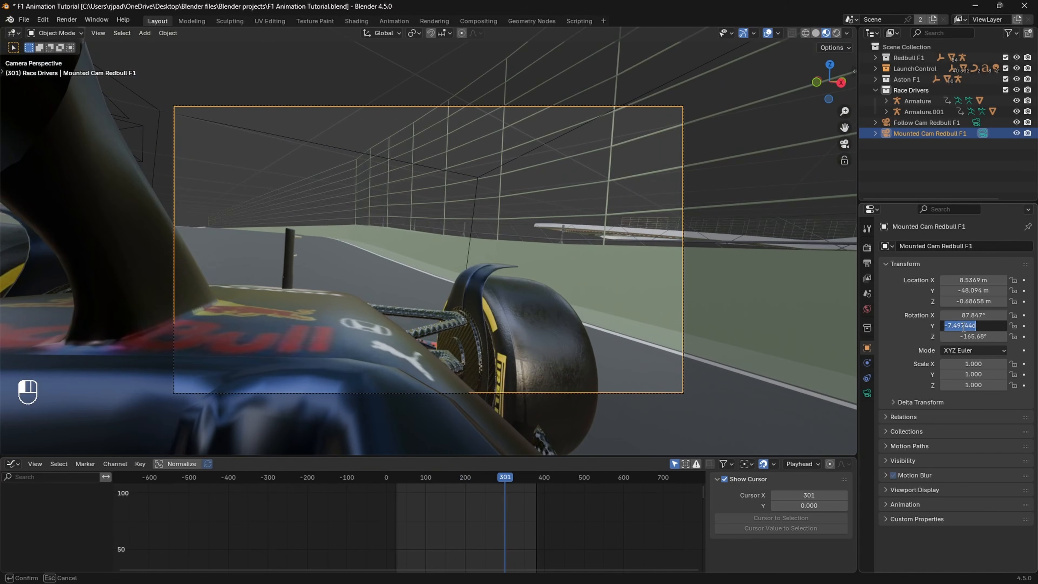
text(0)
key(Return)
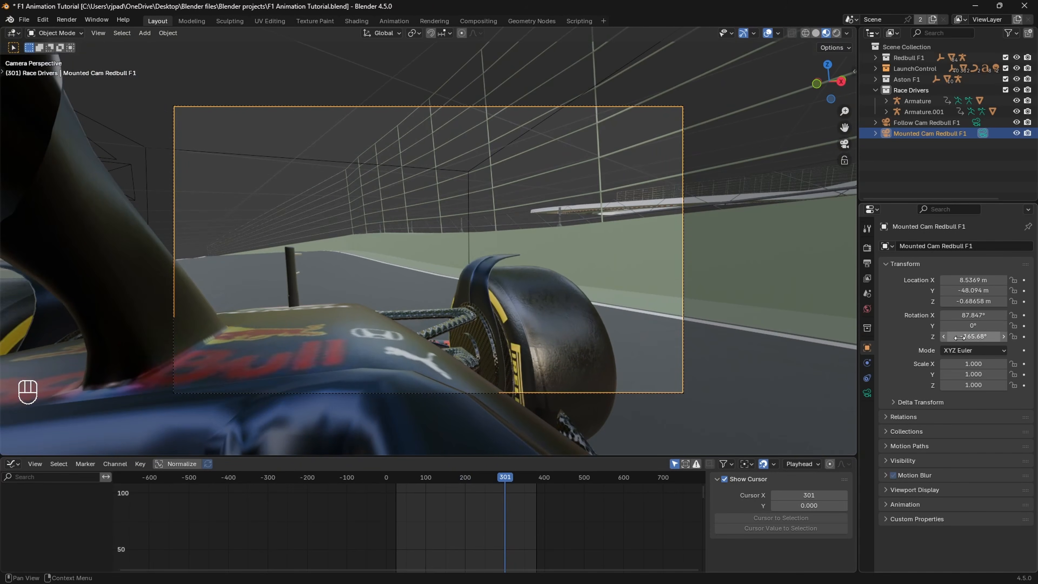
Step: Set the wheel camera's X rotation to 91.847° and its focal length to 18 mm
drag(973, 315, 1031, 337)
click(971, 298)
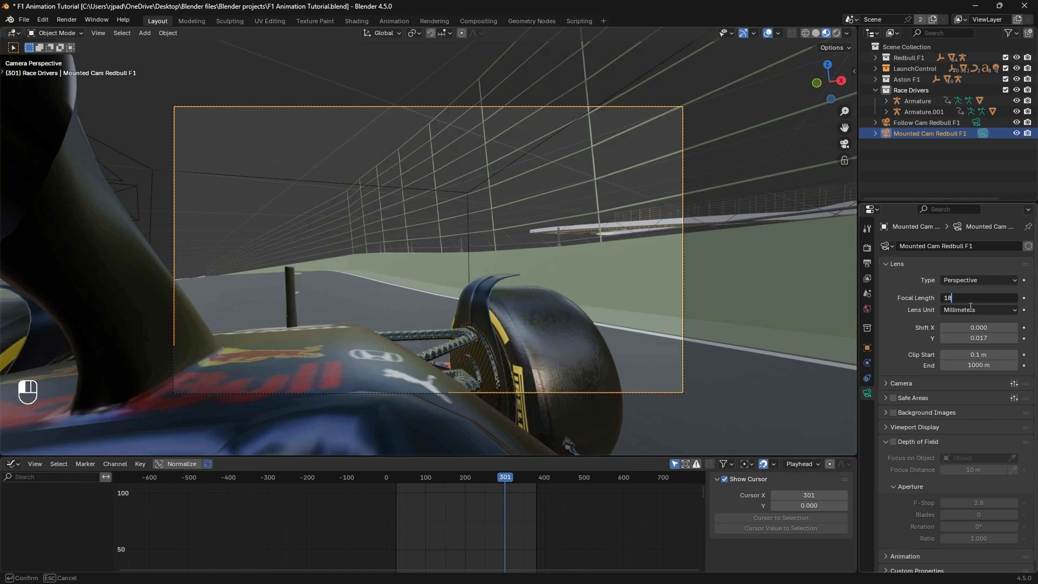
key(Return)
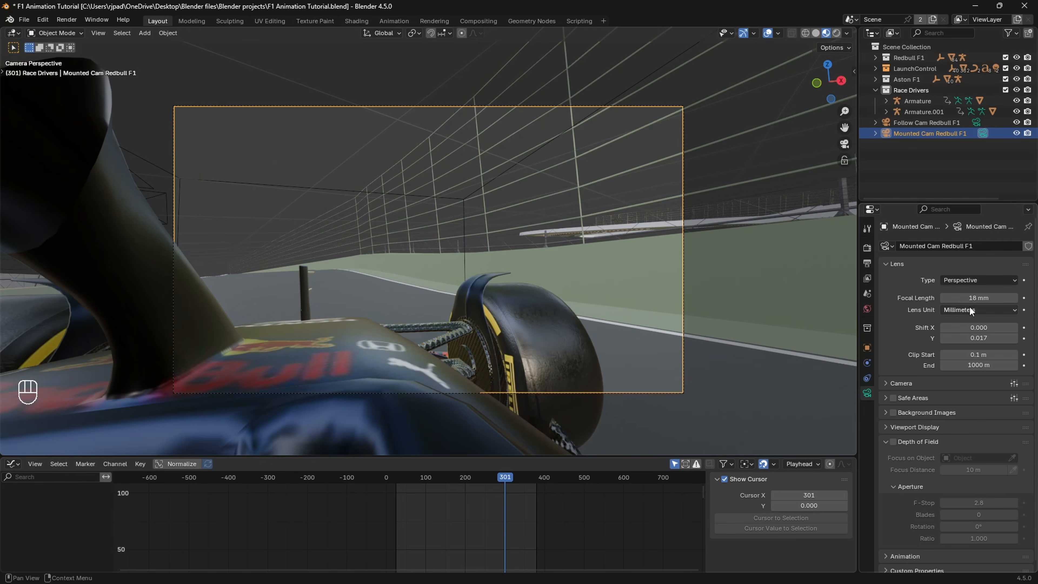
click(869, 346)
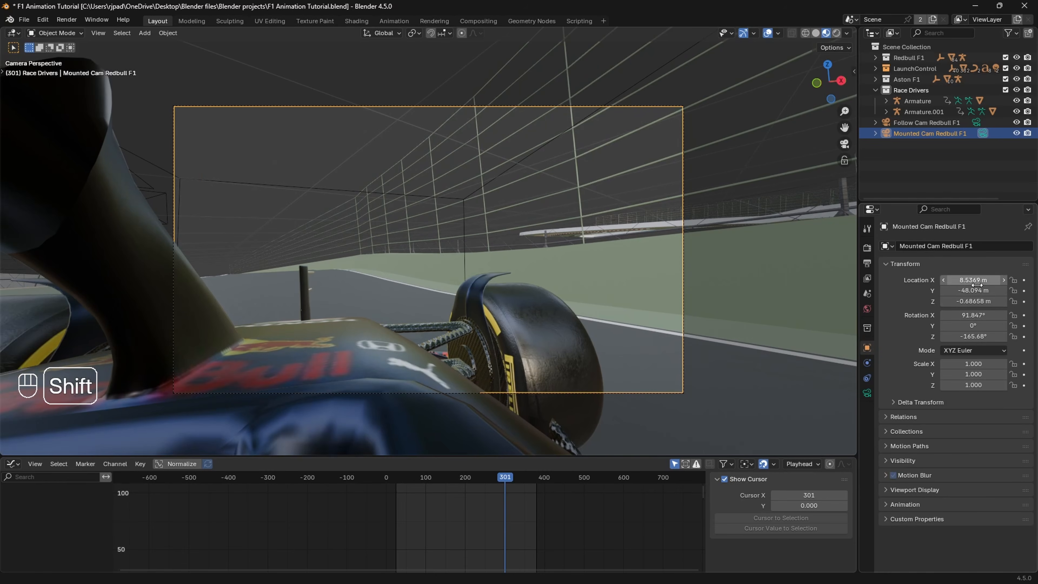
Step: Set the mounted camera's rotation to 82.547° on X and -167.68° on Z, and preview the shot
mouse_move(977, 314)
shift+mouse_down()
mouse_move(957, 314)
mouse_move(983, 302)
mouse_move(972, 302)
shift+mouse_up()
key(space)
key(space)
Step: Go to frame 265 and keyframe the mounted camera's location and rotation
click(476, 479)
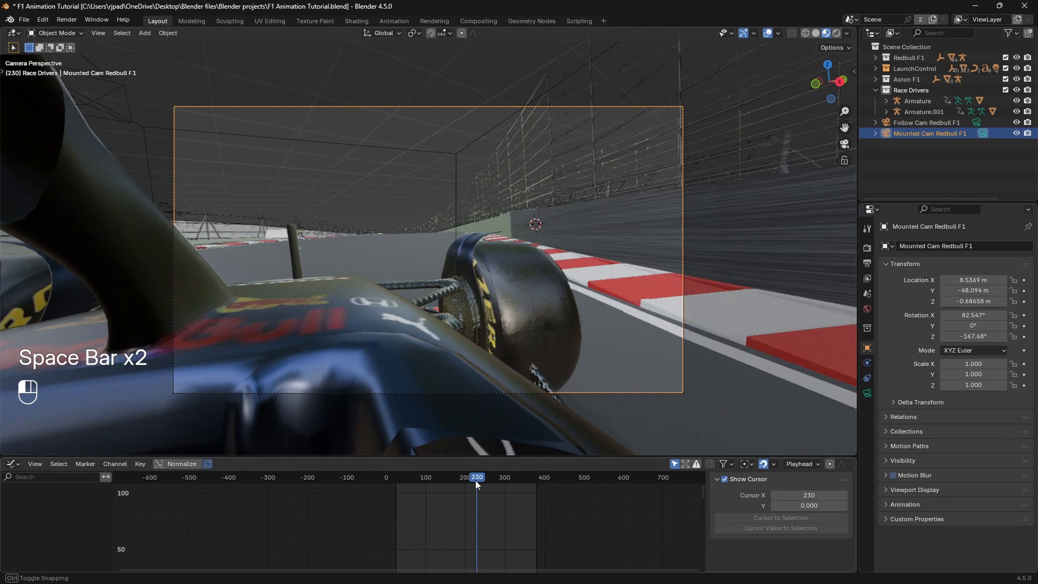
mouse_move(476, 479)
mouse_down()
mouse_move(461, 482)
mouse_move(491, 481)
mouse_up()
key(space)
key(space)
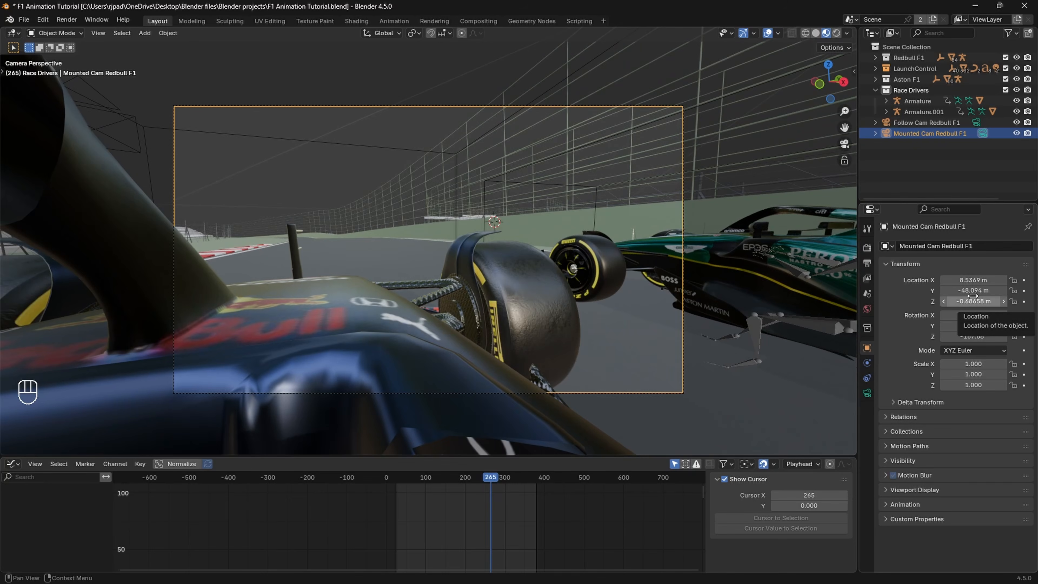
key(i)
key(i)
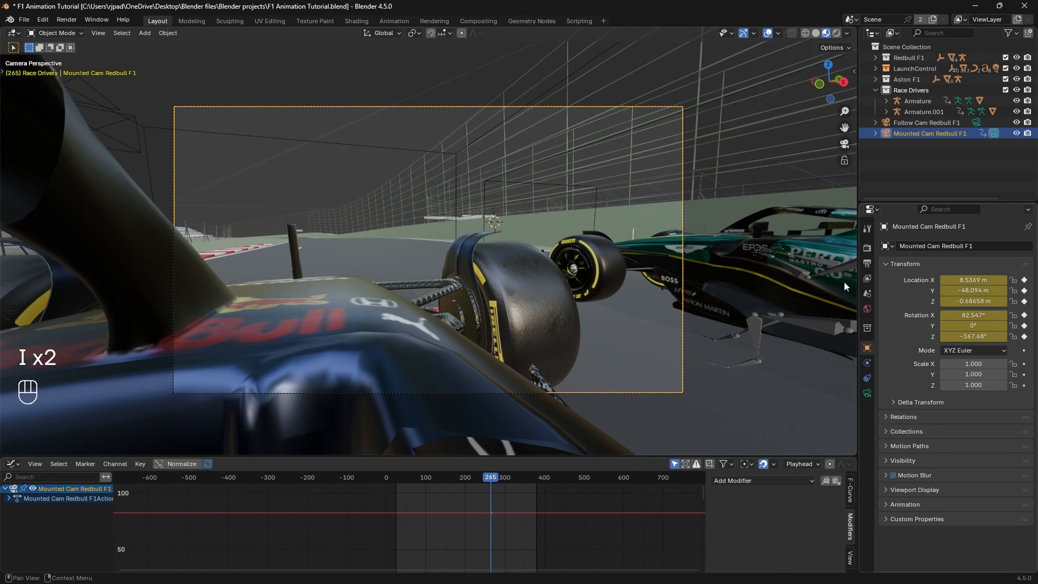
Step: Check that the default keyframe interpolation is Linear in the animation preferences, and save the preferences
click(43, 21)
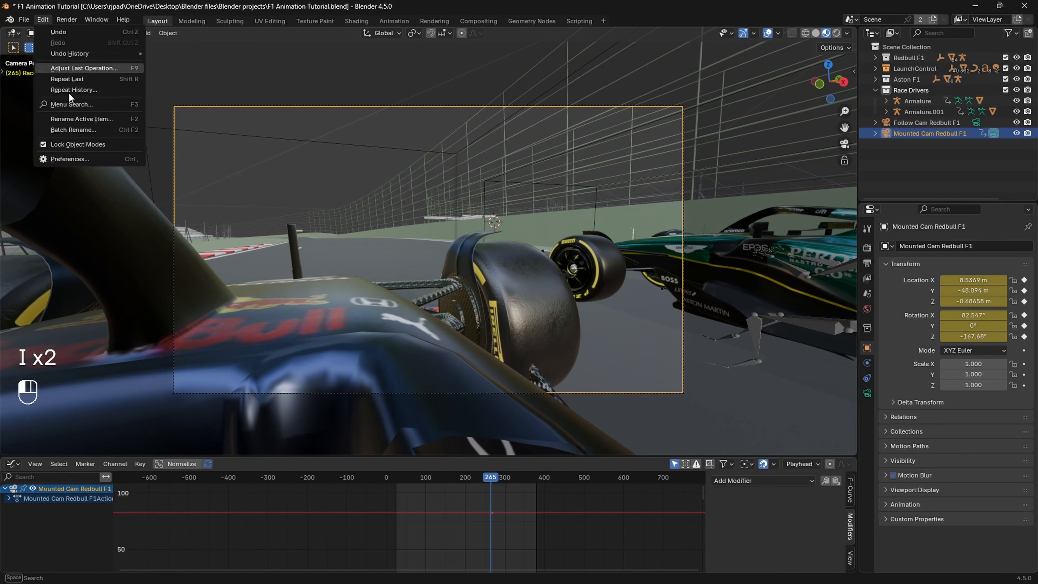
click(42, 20)
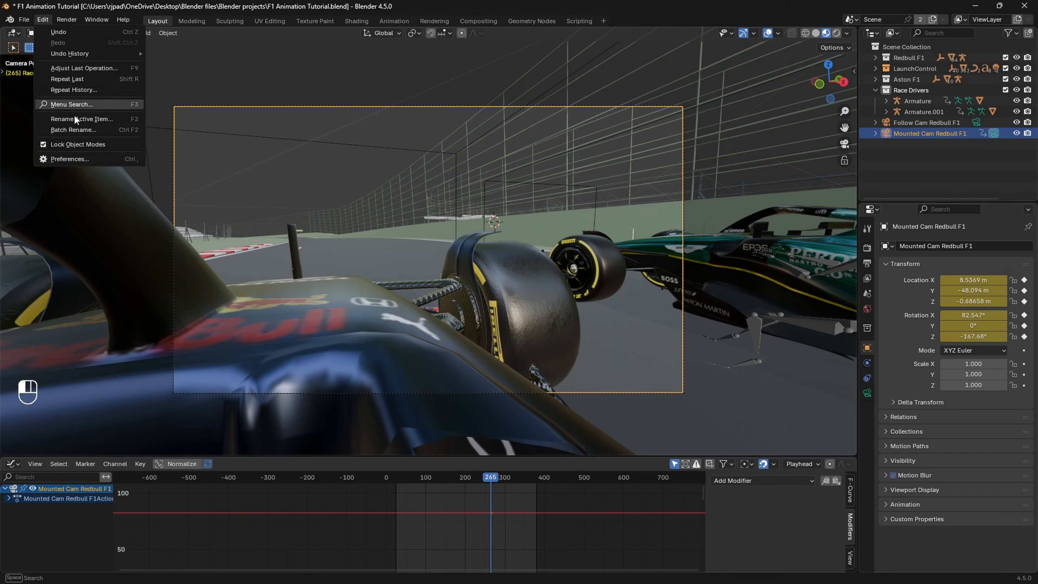
click(89, 160)
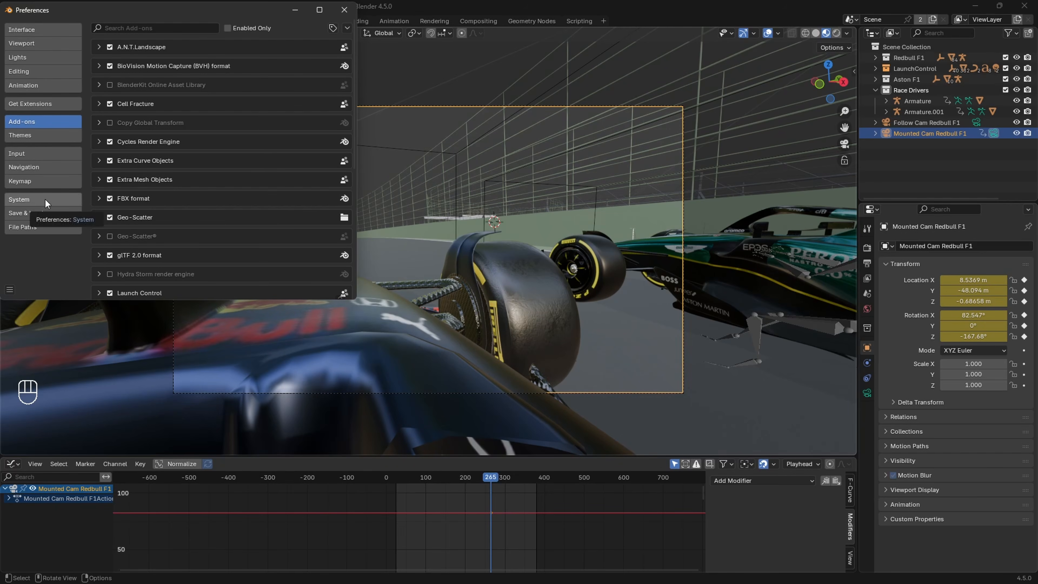
click(40, 87)
scroll(196, 176, down, 3)
click(248, 230)
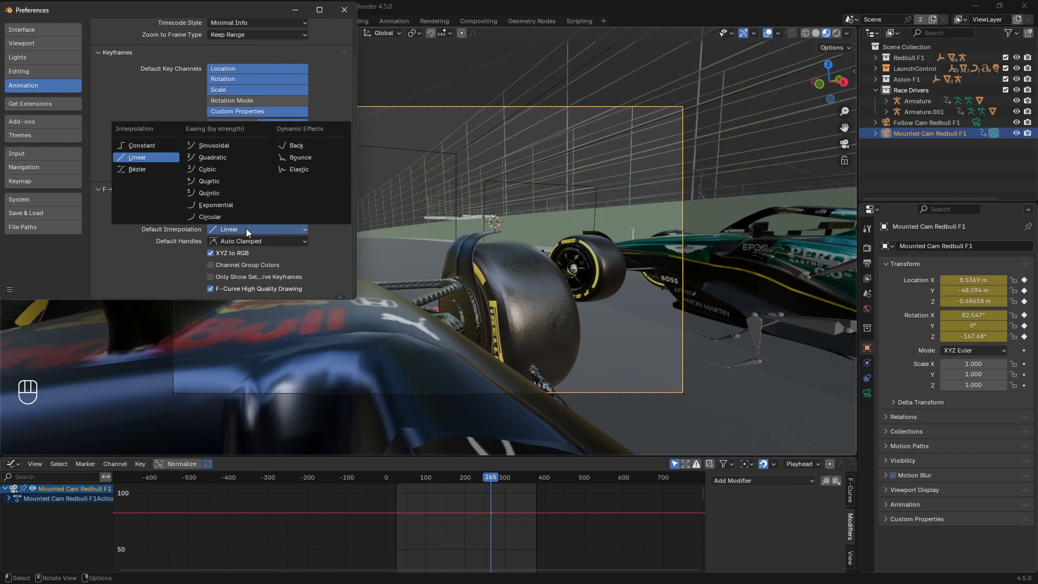
click(248, 230)
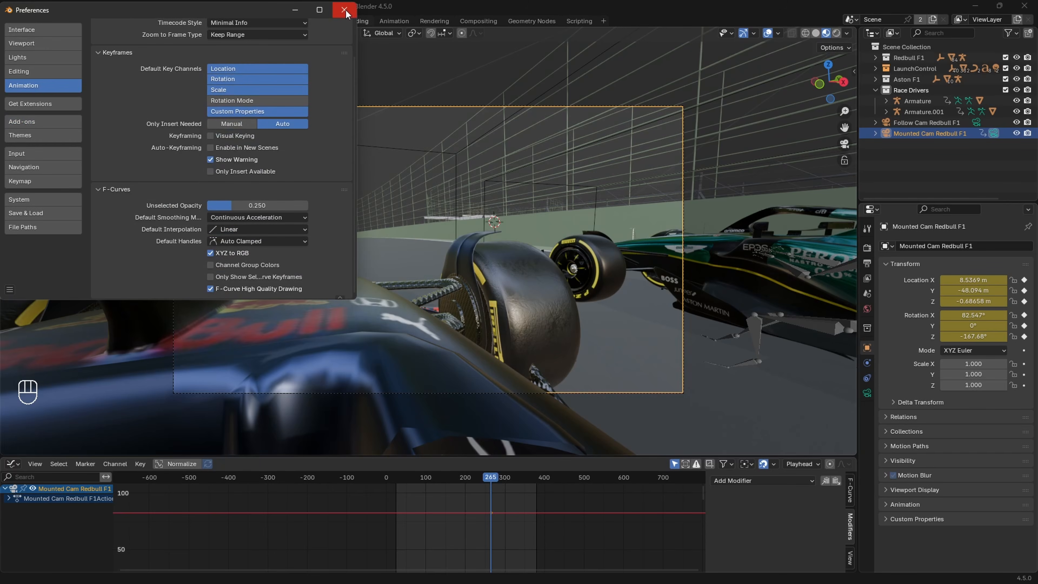
click(10, 290)
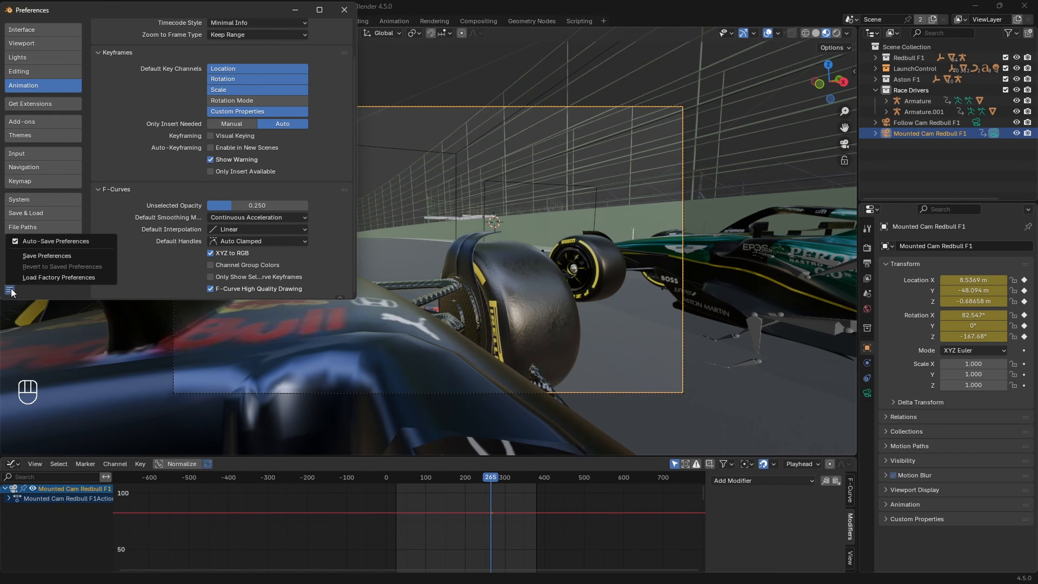
click(32, 255)
click(345, 9)
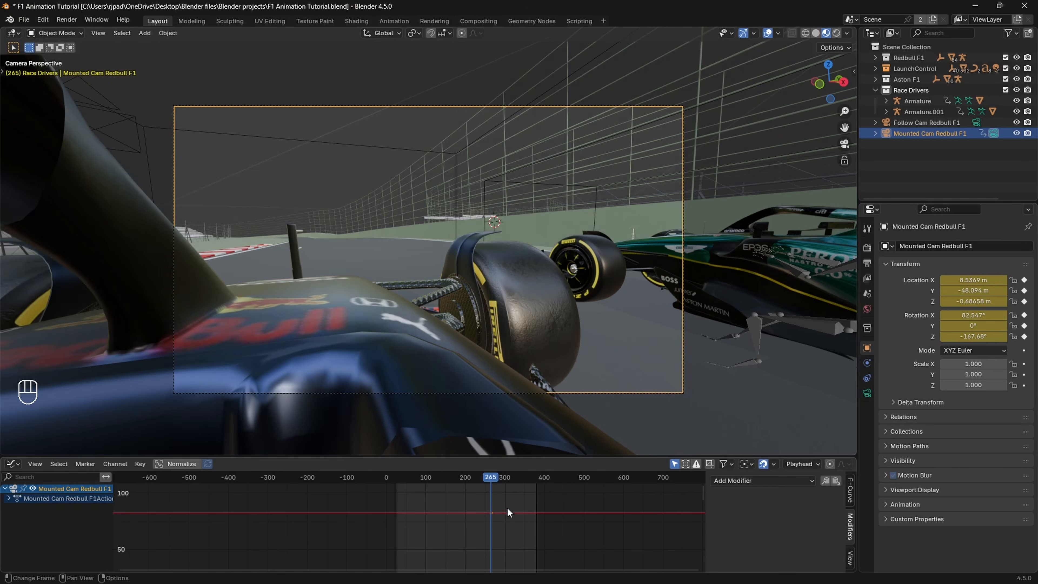
Step: At frame 300, set the mounted camera's Z rotation to -343.68° and keyframe its location and rotation
key(space)
key(space)
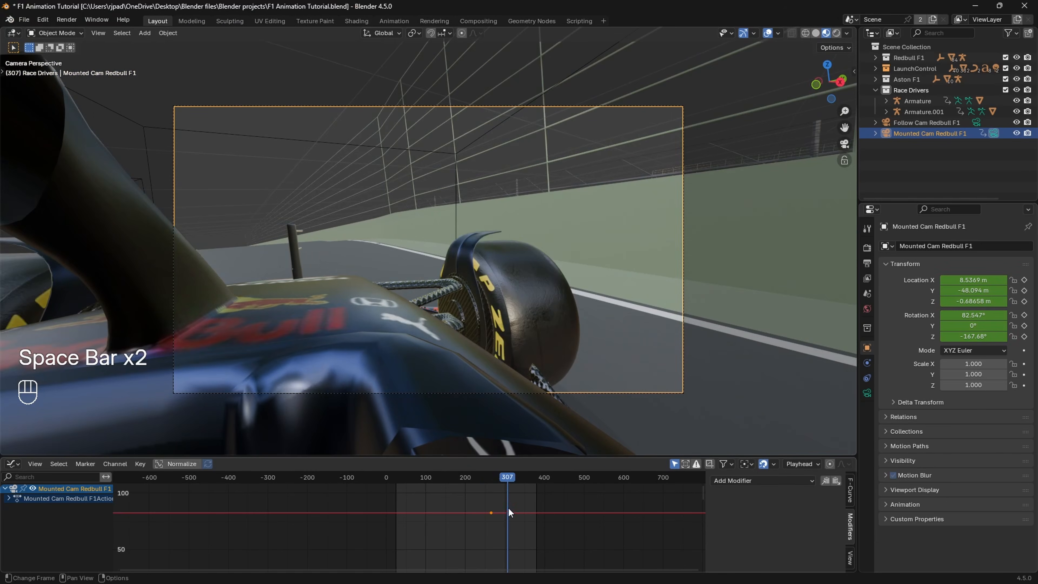
drag(506, 479, 505, 479)
key(Right)
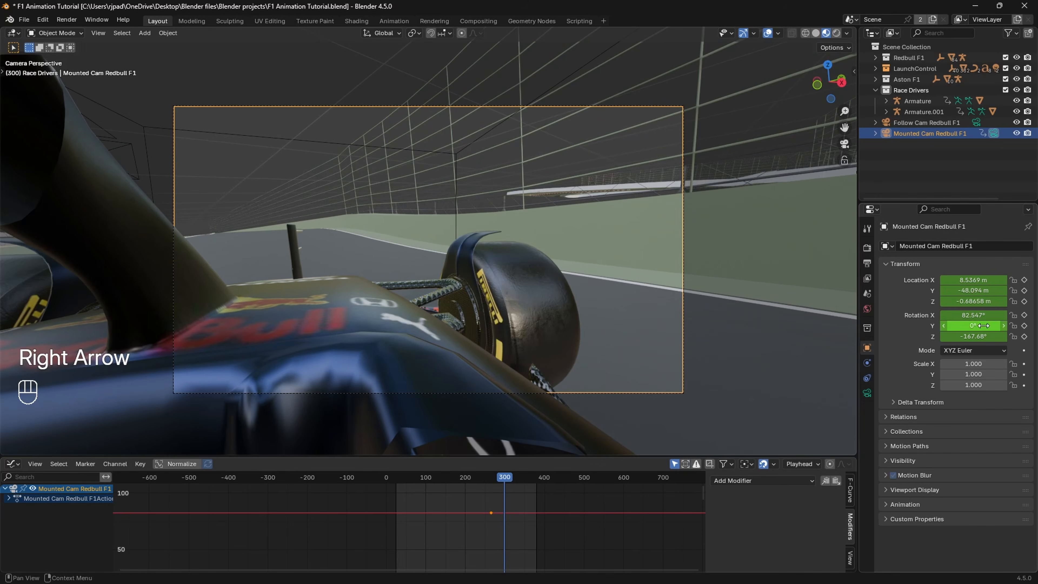
drag(984, 337, 938, 336)
key(i)
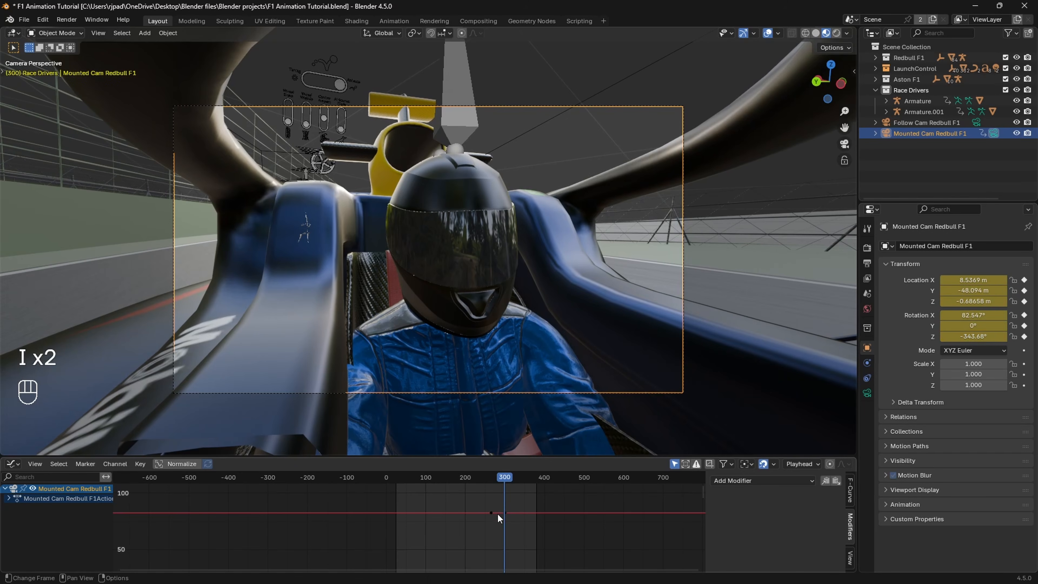
Step: Change the camera keyframes' interpolation mode to Bézier and play back the pan towards the driver
right_click(499, 499)
mouse_move(499, 499)
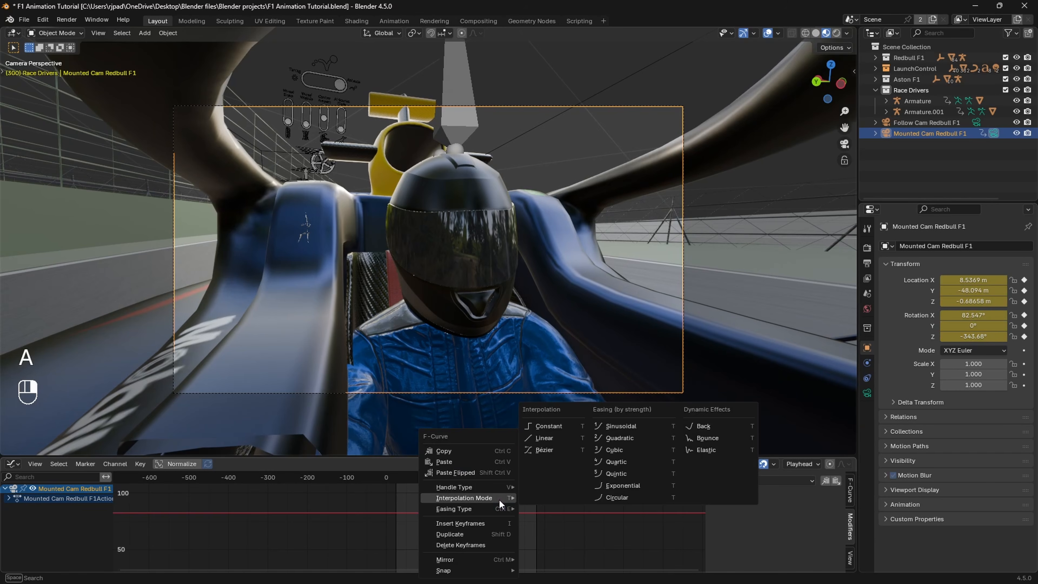
click(545, 450)
key(space)
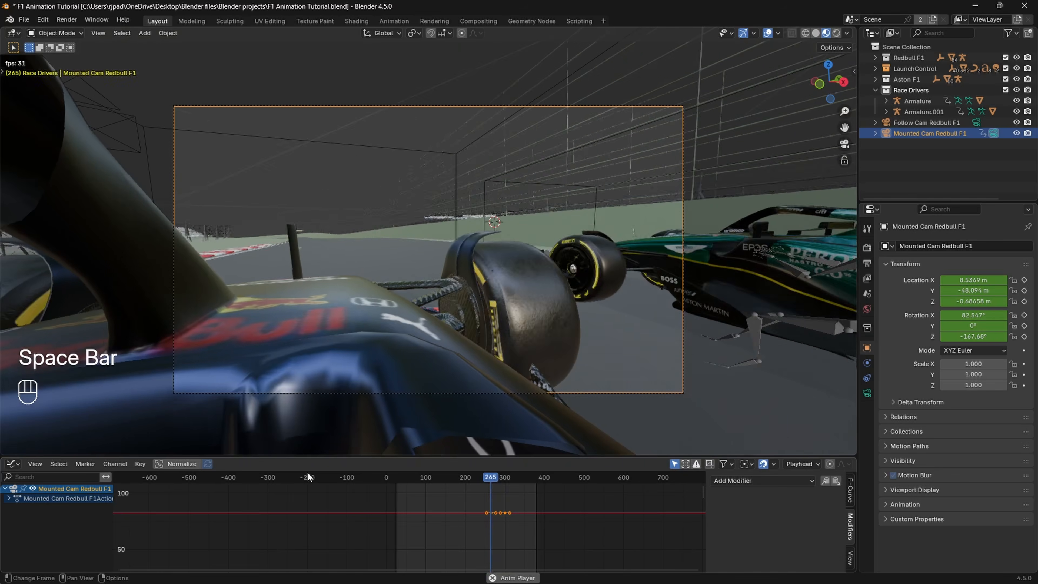
key(space)
Step: Show the Timeline in the lower area and move the frame 300 keyframe to about frame 291
click(12, 464)
click(156, 368)
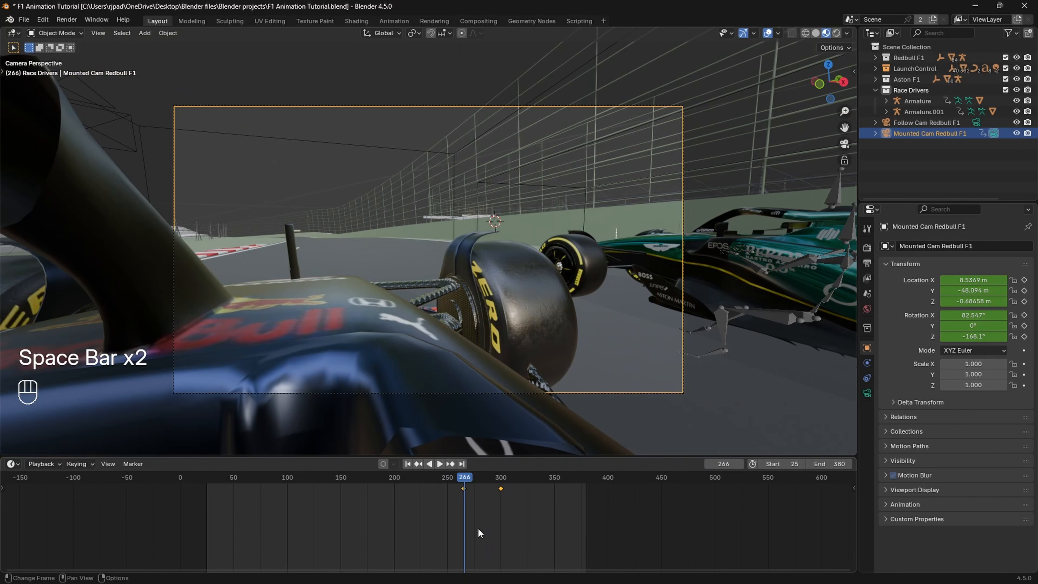
click(462, 479)
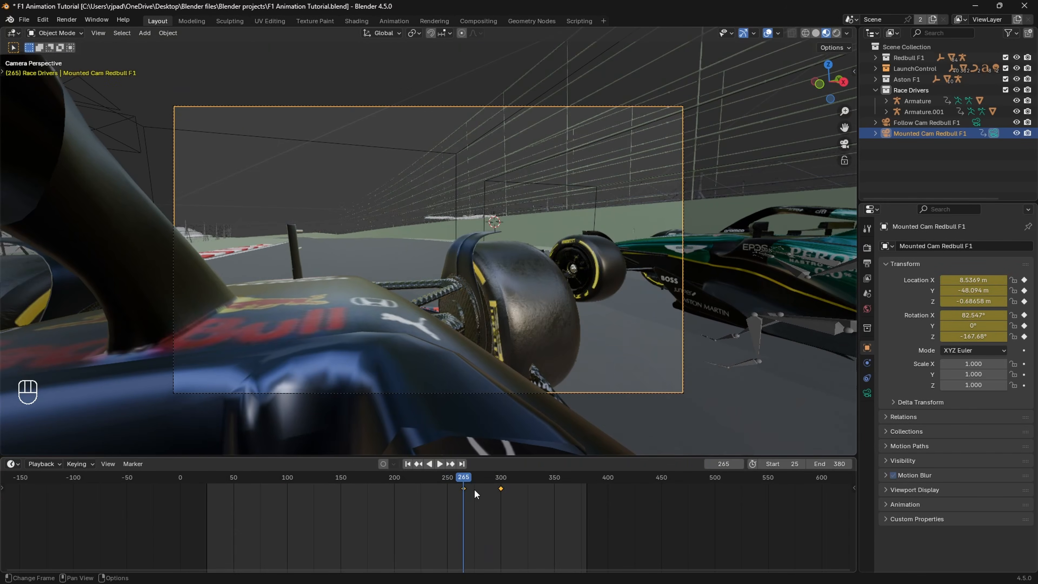
drag(507, 504, 499, 488)
key(g)
click(488, 486)
key(space)
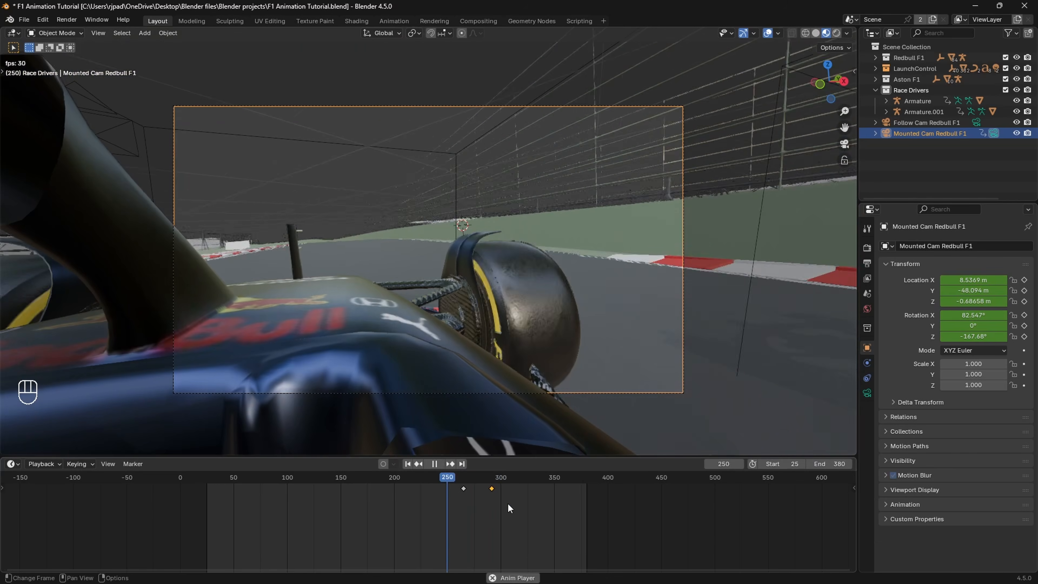
Step: Shift the second camera keyframe to about frame 287, replay the pan and return to frame 250
key(space)
key(g)
click(472, 498)
key(space)
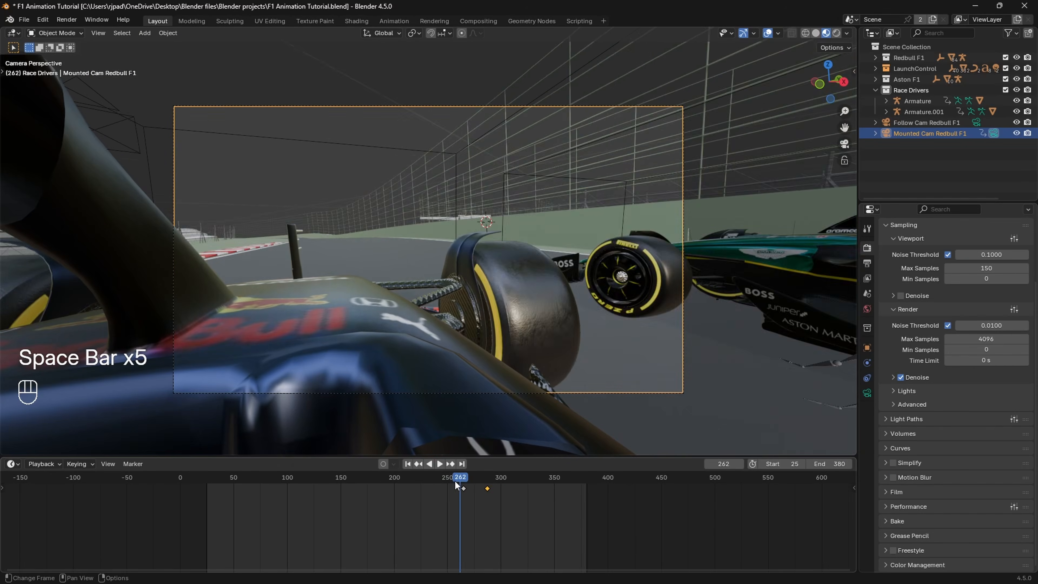
mouse_move(454, 481)
mouse_down()
mouse_move(405, 485)
mouse_move(447, 492)
mouse_up()
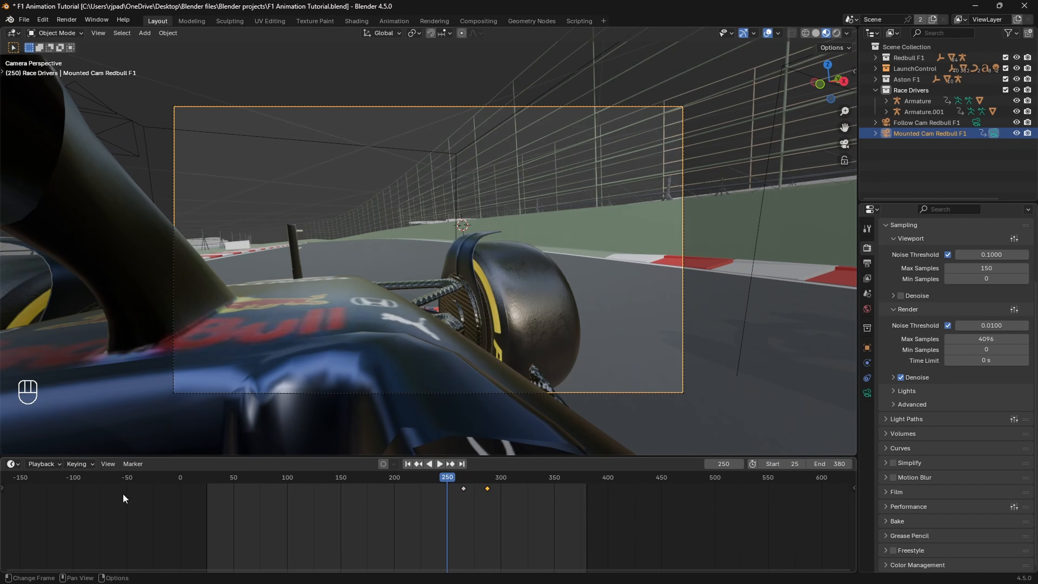
Step: Bring back the Graph Editor and add a Noise modifier to the mounted camera's X Euler Rotation curve
click(867, 348)
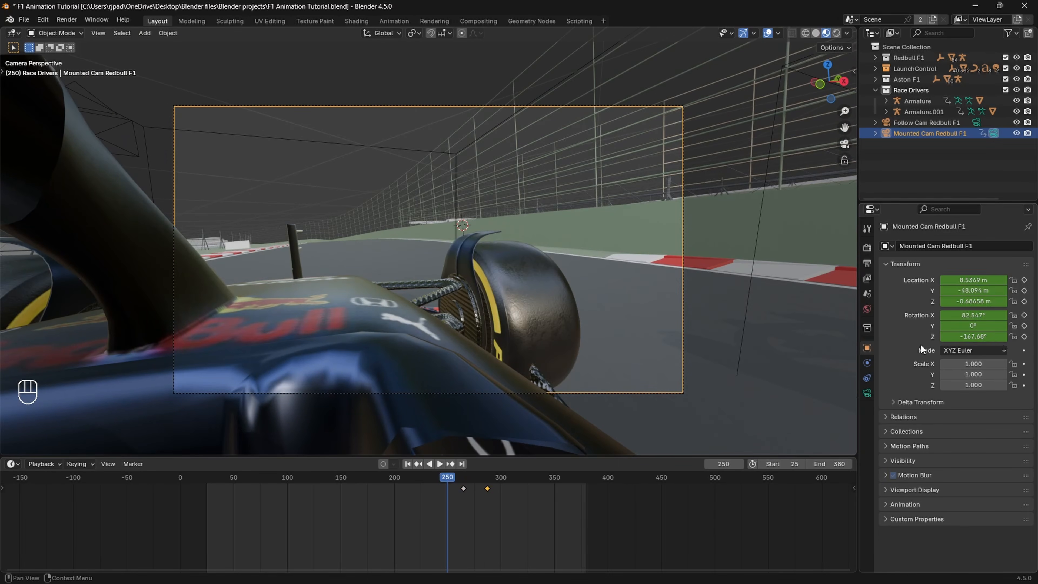
click(12, 464)
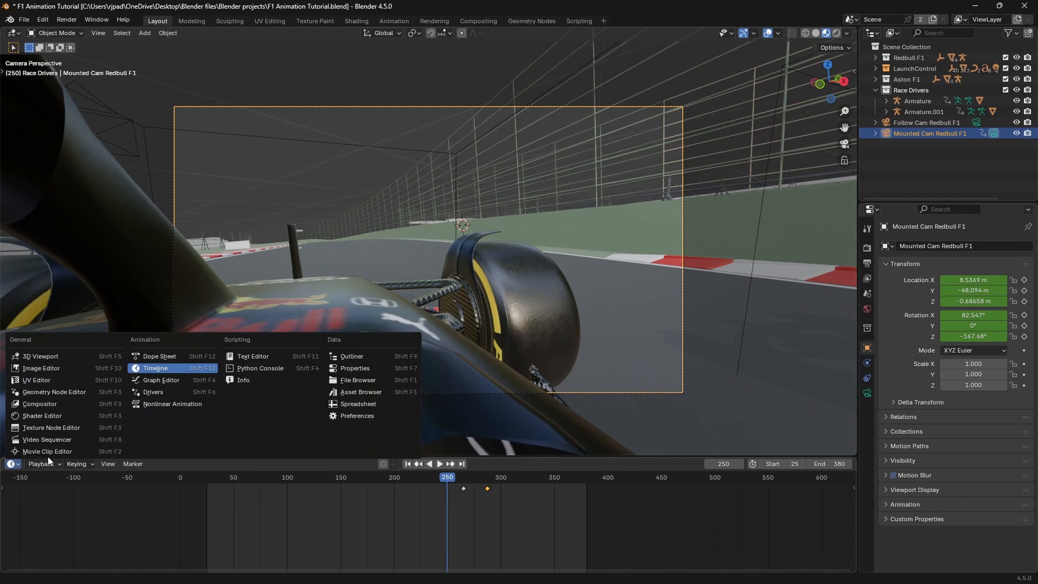
click(164, 381)
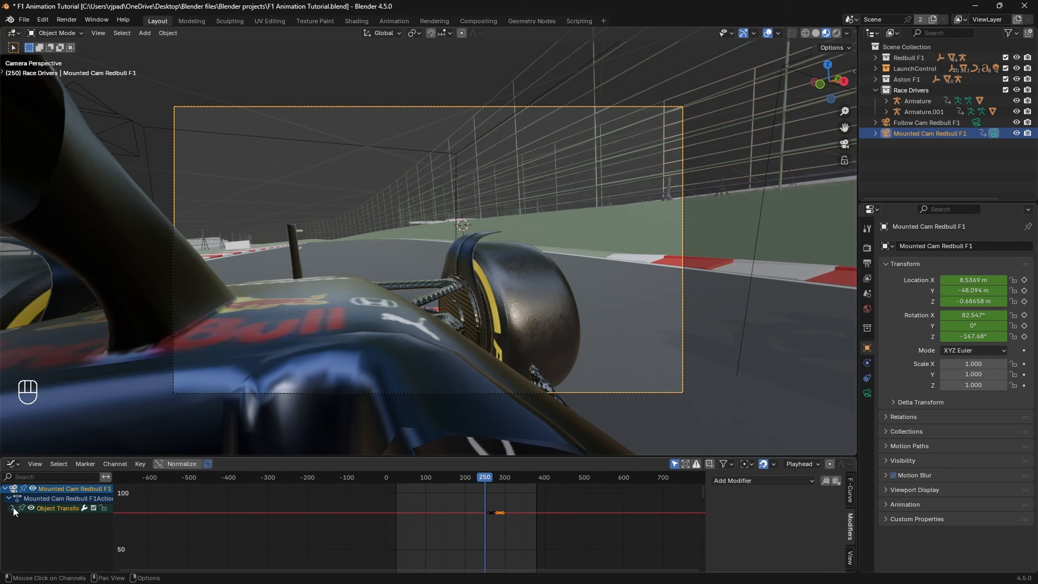
click(13, 509)
scroll(34, 520, down, 1)
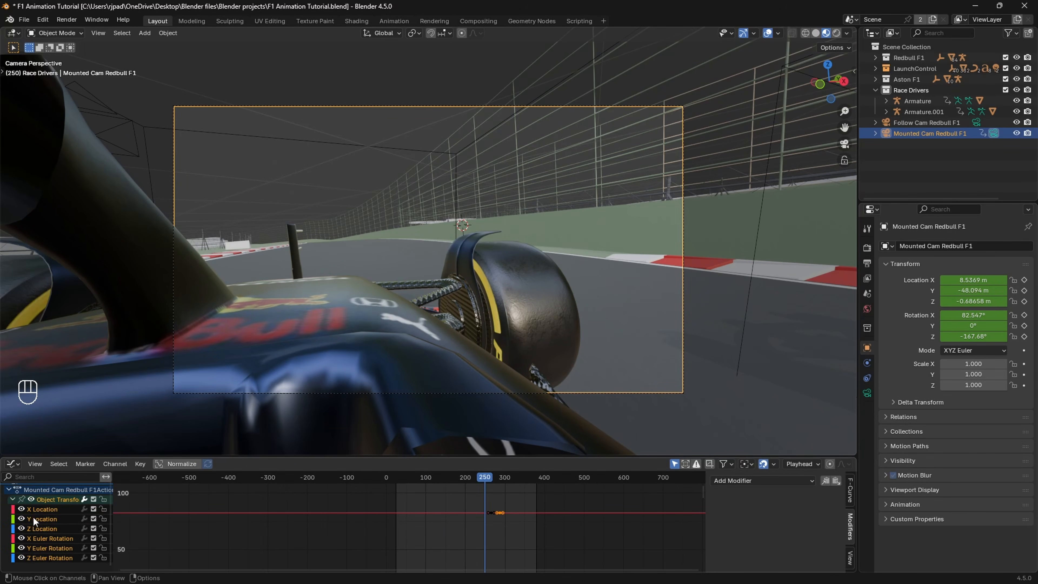
click(55, 537)
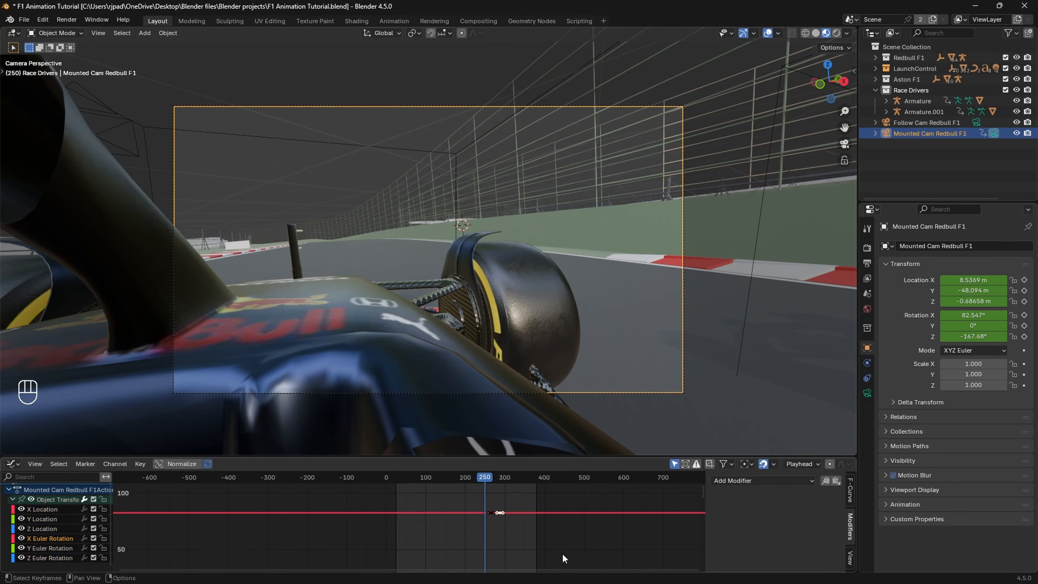
click(794, 482)
click(760, 539)
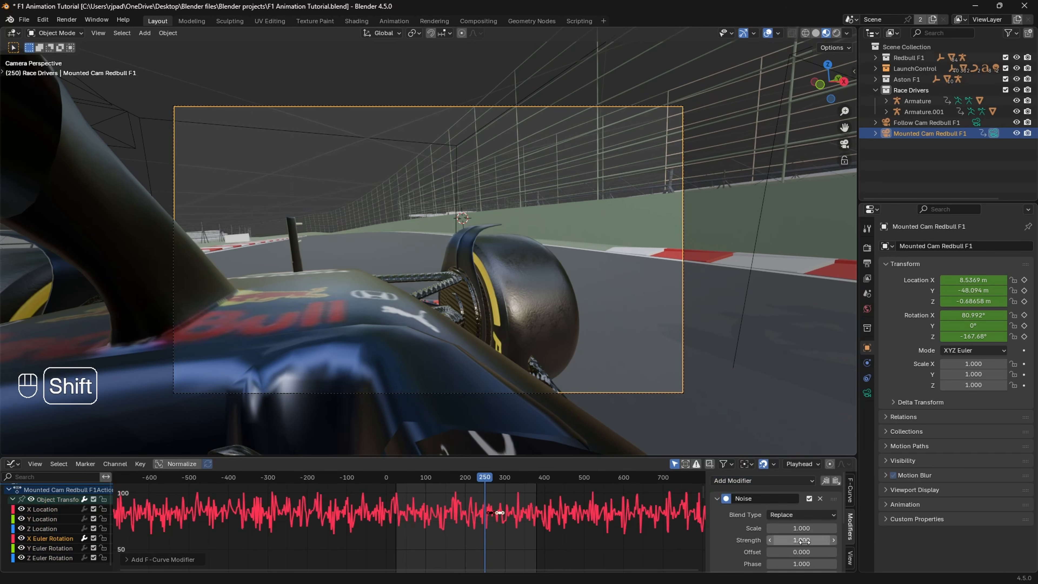
Step: Set the noise strength to 0.030 and scale to 1.220, and preview the shake in solid shading
shift+drag(804, 541, 754, 541)
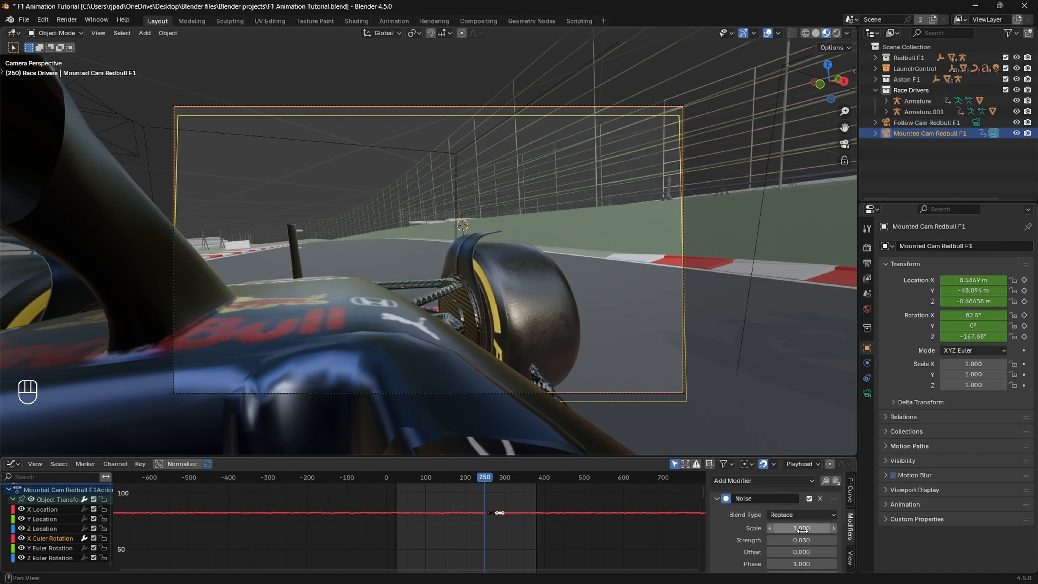
key(z)
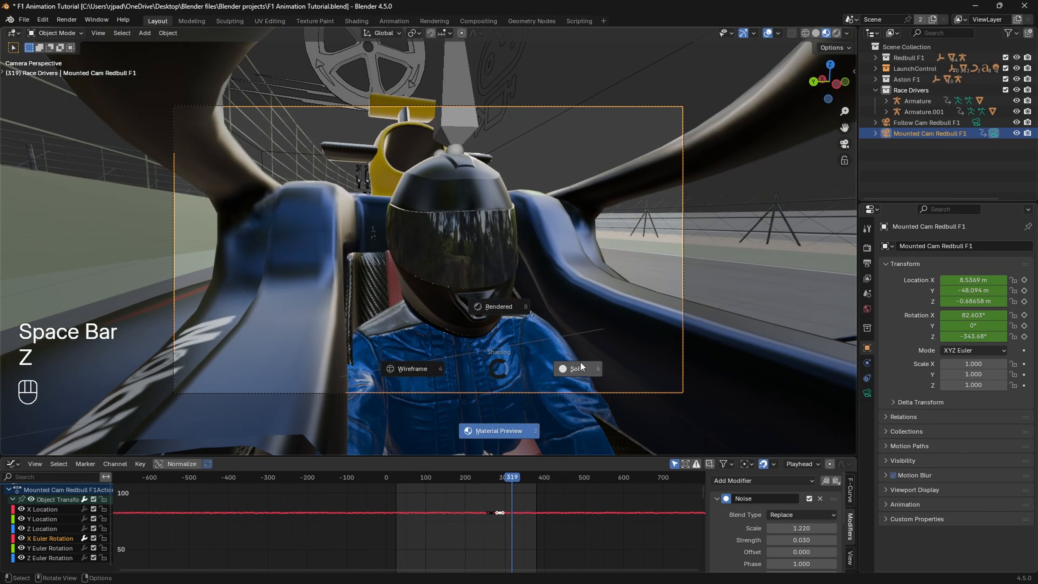
click(578, 369)
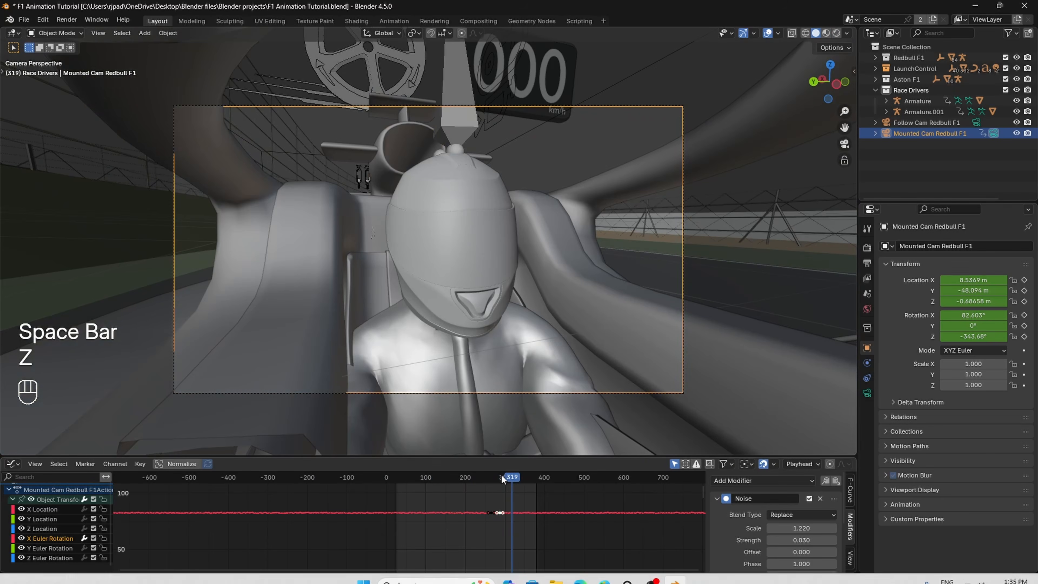
drag(501, 476, 497, 477)
Step: Enable Render Region and Crop to Render Region, and show the camera view in rendered shading
click(870, 263)
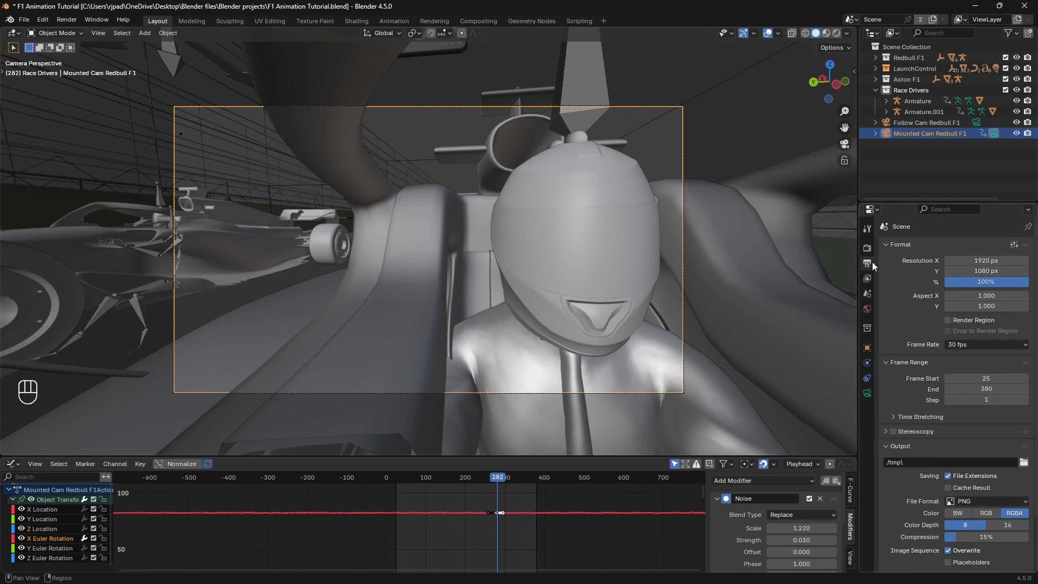
click(947, 319)
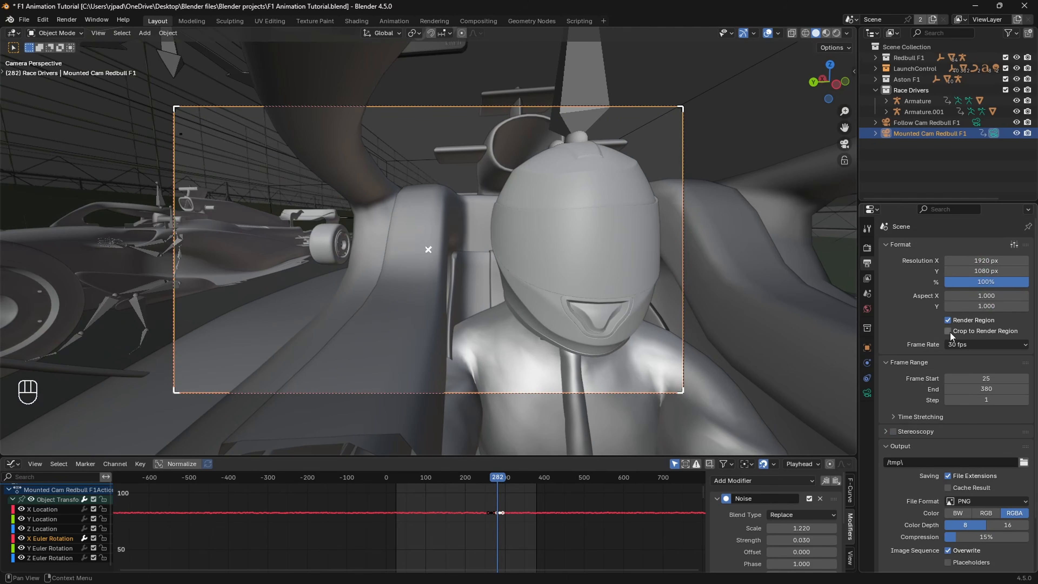
key(z)
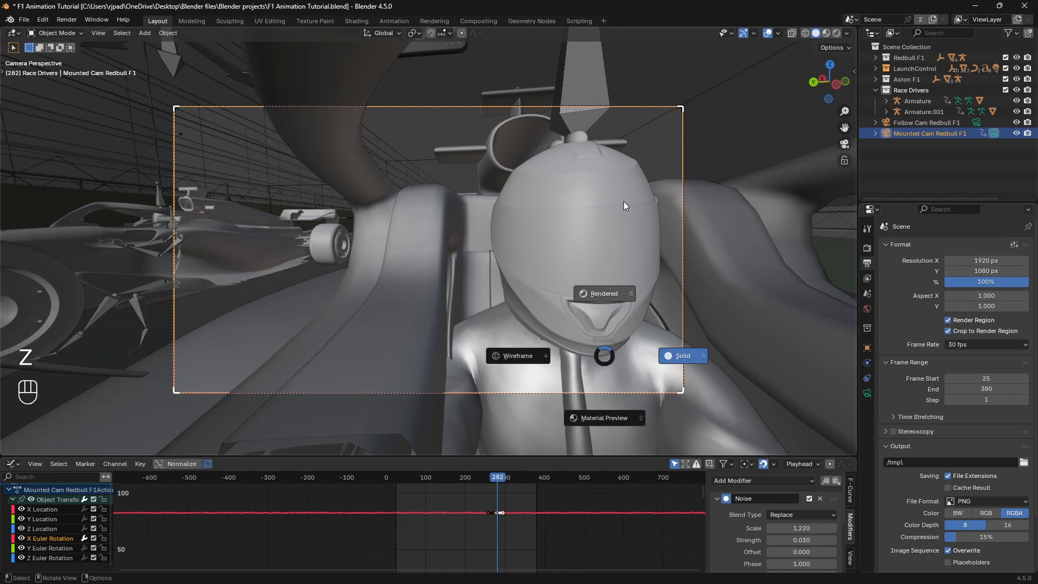
click(624, 201)
Step: Split the viewport and open the World shader nodes in a Shader Editor beside the rendered view
drag(851, 51, 495, 82)
click(512, 34)
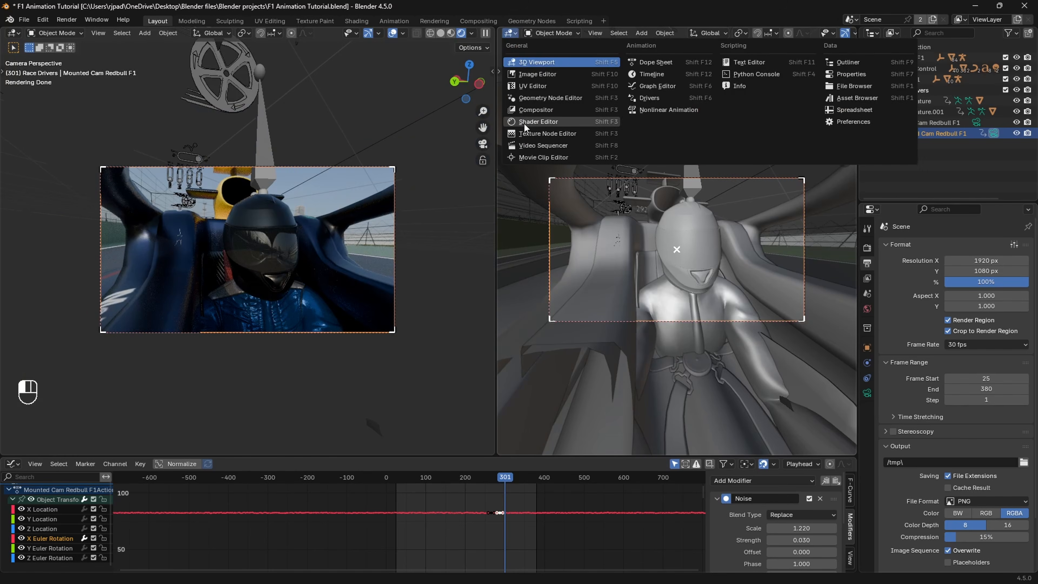
click(524, 124)
click(535, 34)
click(547, 70)
scroll(637, 257, up, 3)
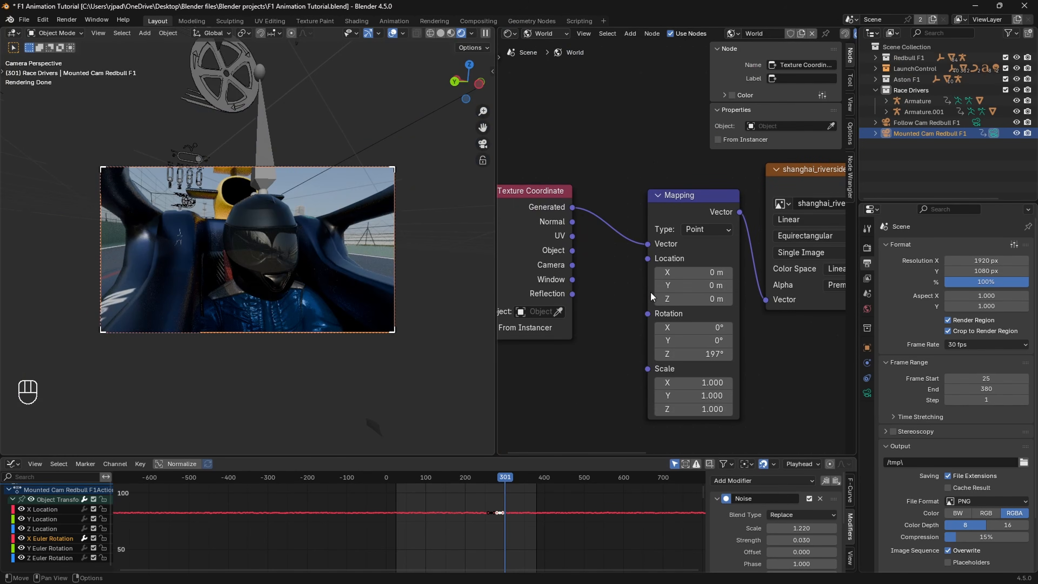
Step: Increase the Z rotation in the world texture's Mapping node and restore the single viewport
drag(695, 354, 718, 354)
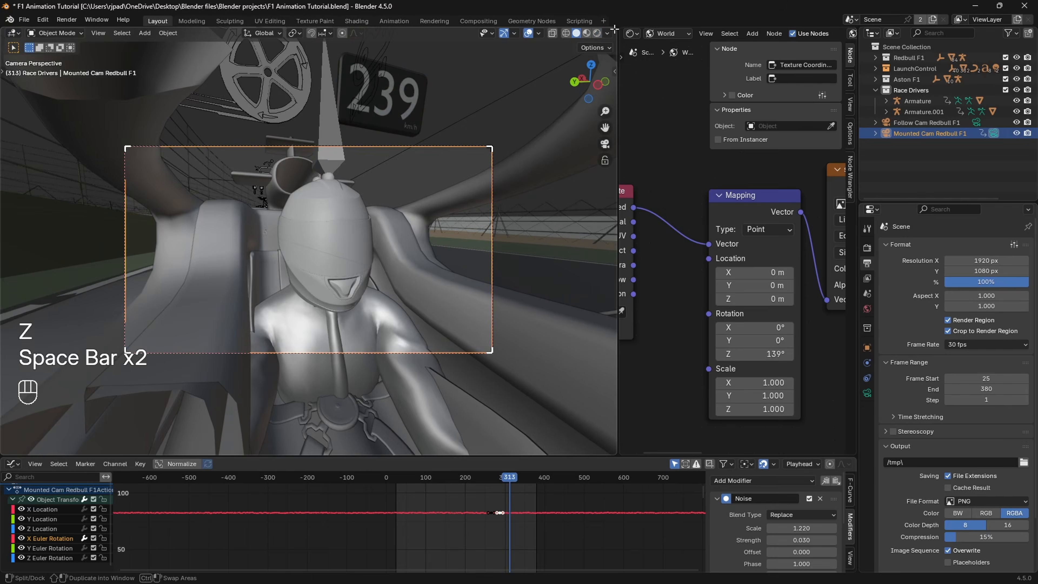
drag(616, 28, 620, 32)
scroll(565, 225, down, 1)
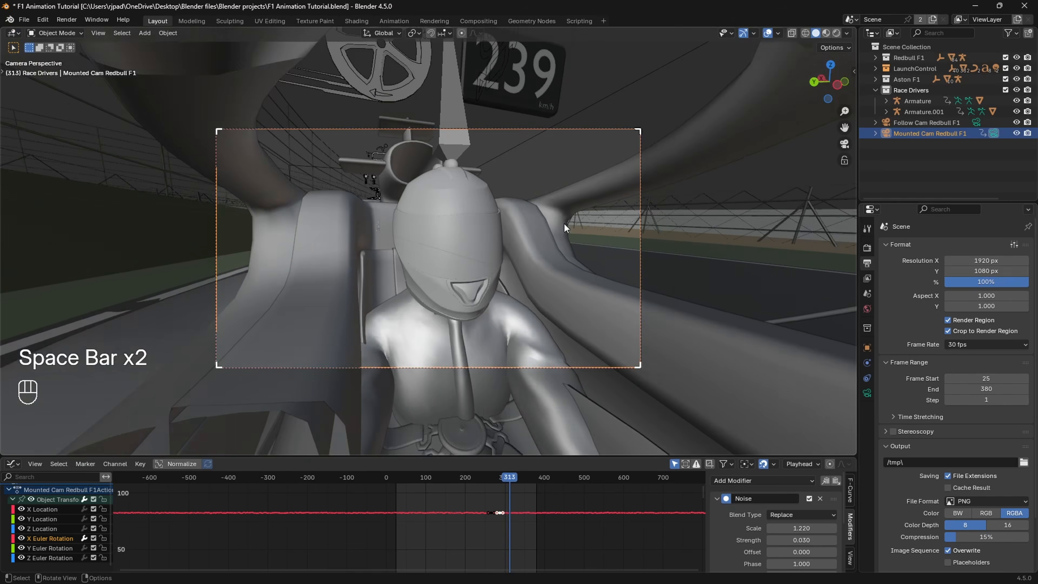
Step: Leave the camera view, go to frame 26 and select the Red Bull follow camera beside the cars
middle_drag(565, 224, 476, 264)
scroll(456, 280, down, 3)
drag(510, 478, 397, 490)
scroll(402, 170, down, 5)
shift+middle_drag(403, 170, 478, 245)
middle_drag(478, 245, 306, 268)
scroll(329, 271, up, 5)
click(307, 266)
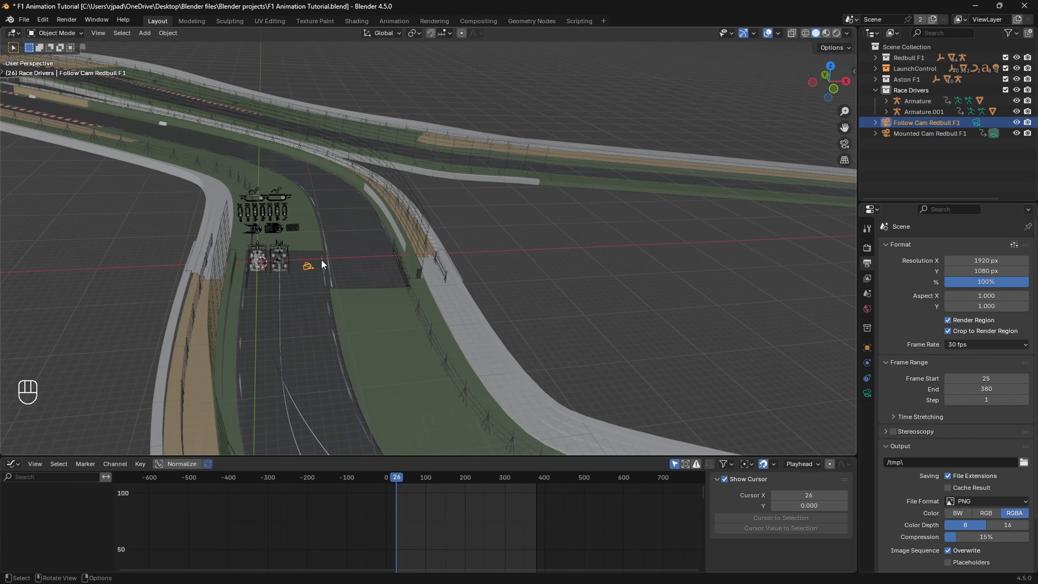
Step: Set the Red Bull follow camera as the active scene camera and look through it
scroll(321, 273, up, 3)
click(100, 35)
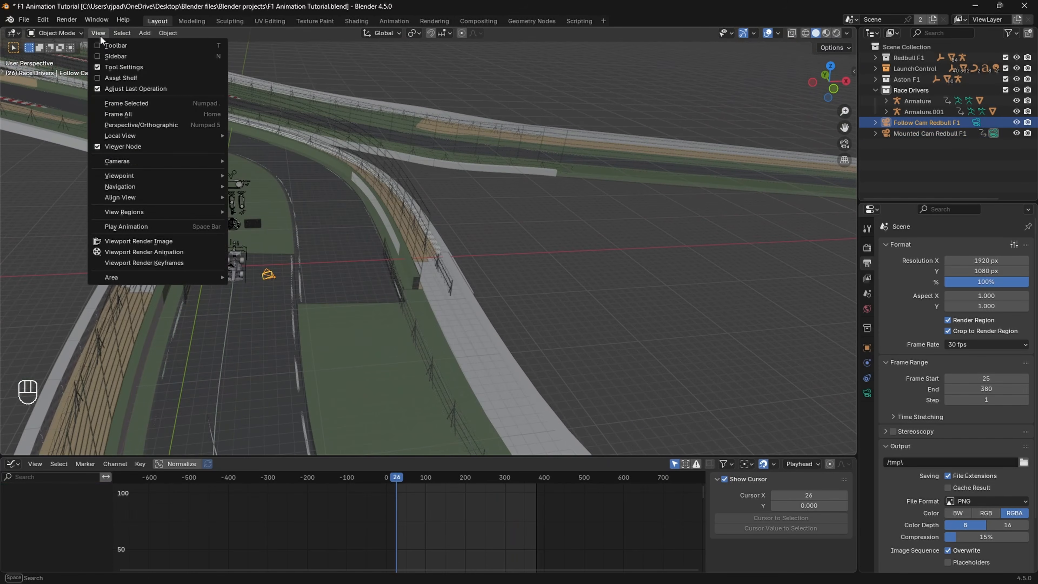
mouse_move(193, 163)
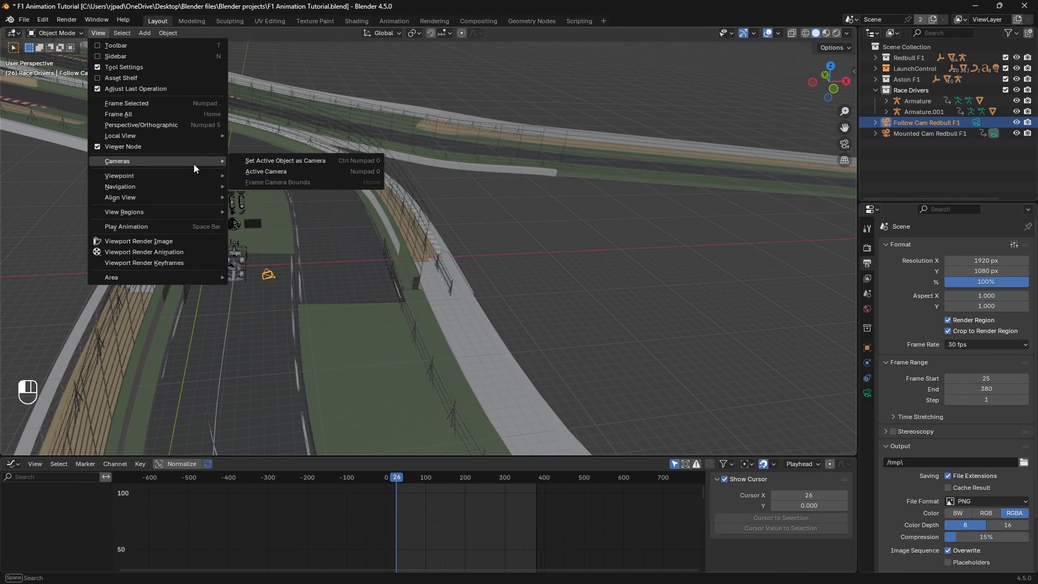
click(271, 160)
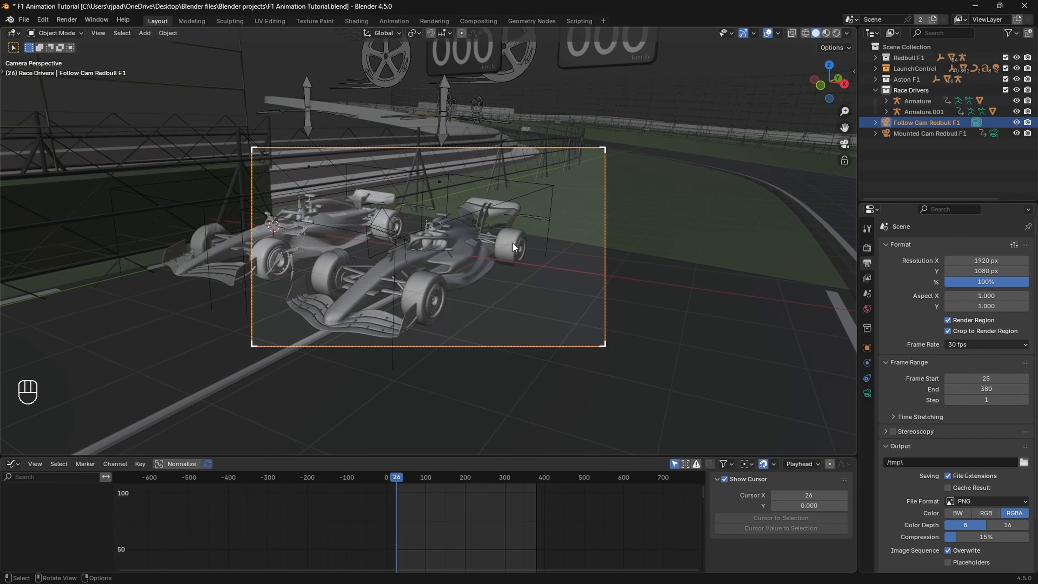
Step: Show the follow camera's transform properties, go to frame 72 and change the Graph Editor area to a Timeline
click(867, 348)
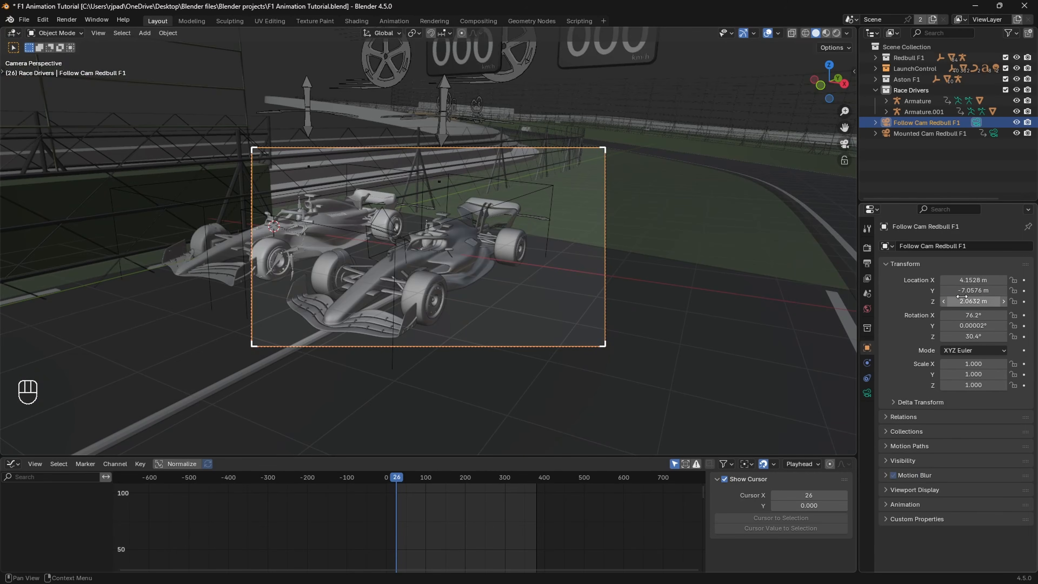
drag(403, 480, 414, 479)
click(12, 464)
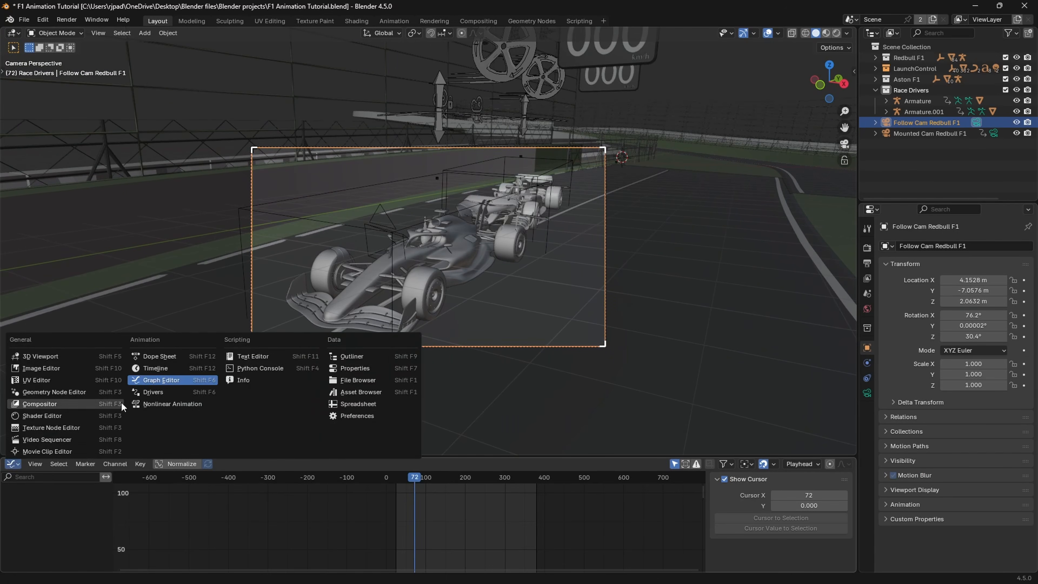
click(147, 369)
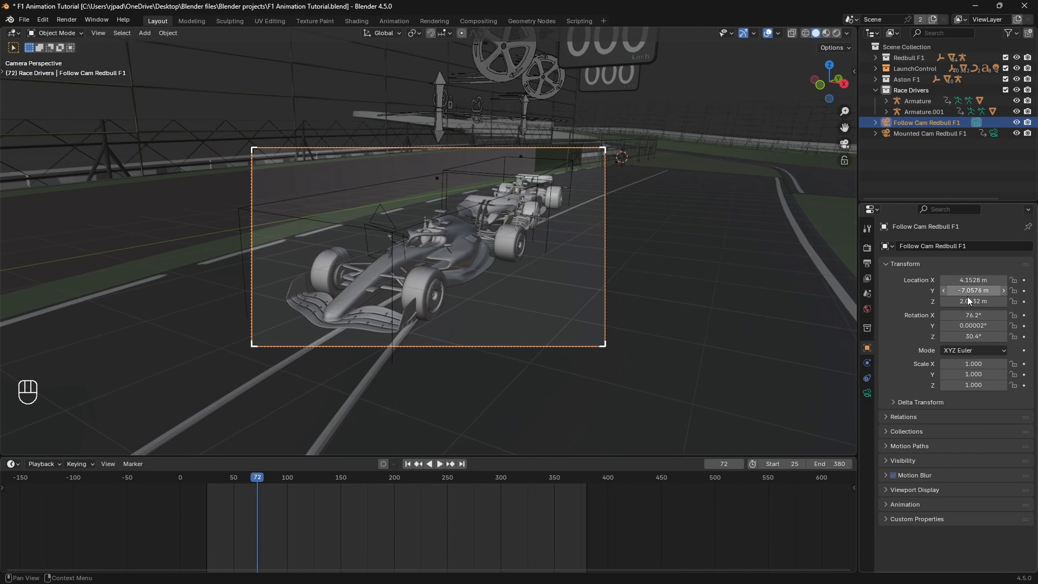
Step: Place the follow camera at X -1.5772, Y -11.138, Z 0.23315 m with rotation 89.2°, 14°, -11.6°, and keyframe it at frame 72
drag(973, 301, 926, 301)
drag(974, 280, 920, 280)
drag(979, 316, 942, 301)
drag(963, 335, 932, 335)
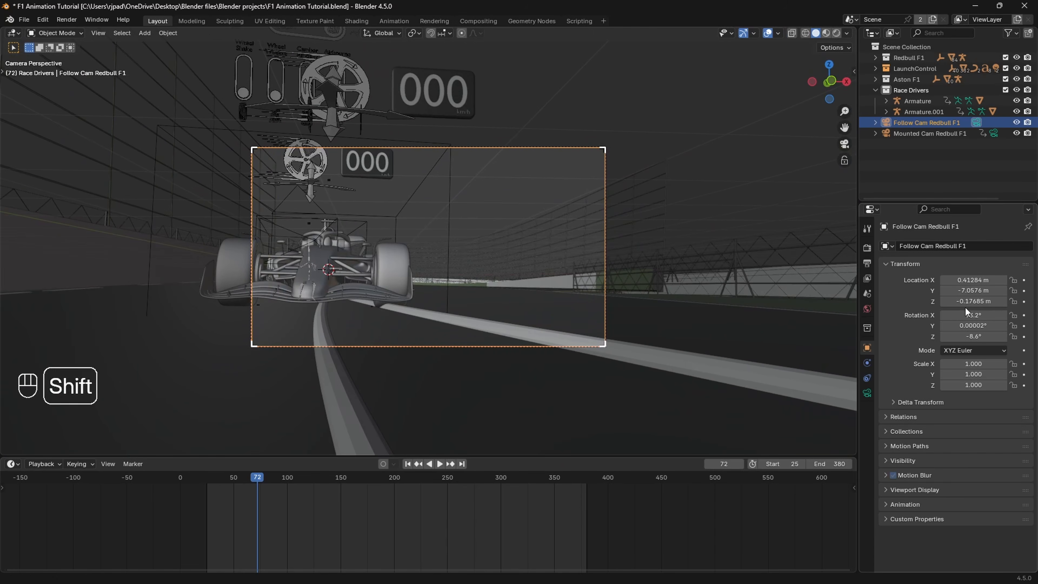
drag(965, 302, 951, 280)
drag(973, 336, 956, 336)
drag(973, 291, 964, 291)
drag(974, 326, 981, 281)
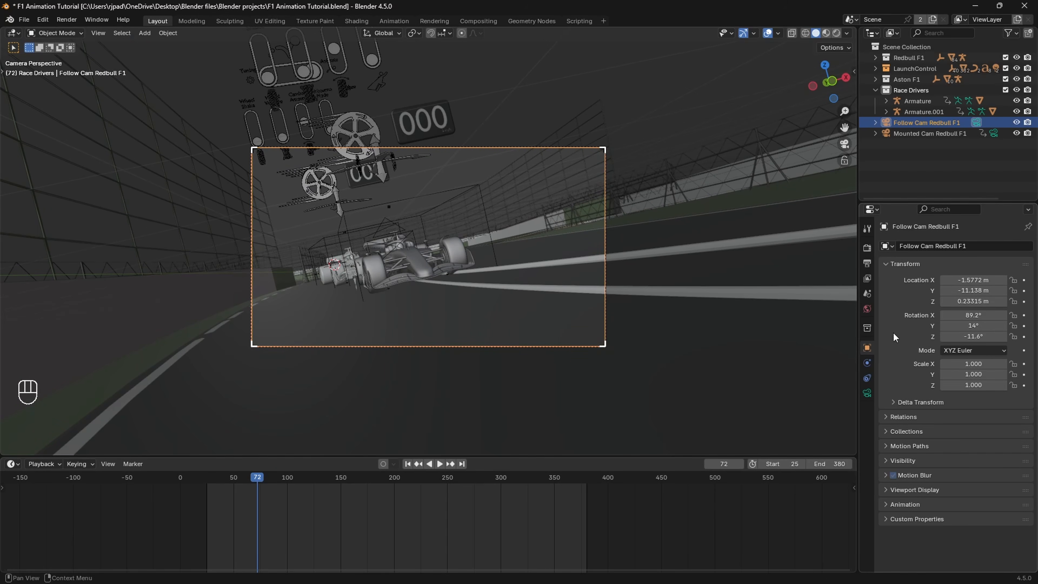
key(i)
key(i)
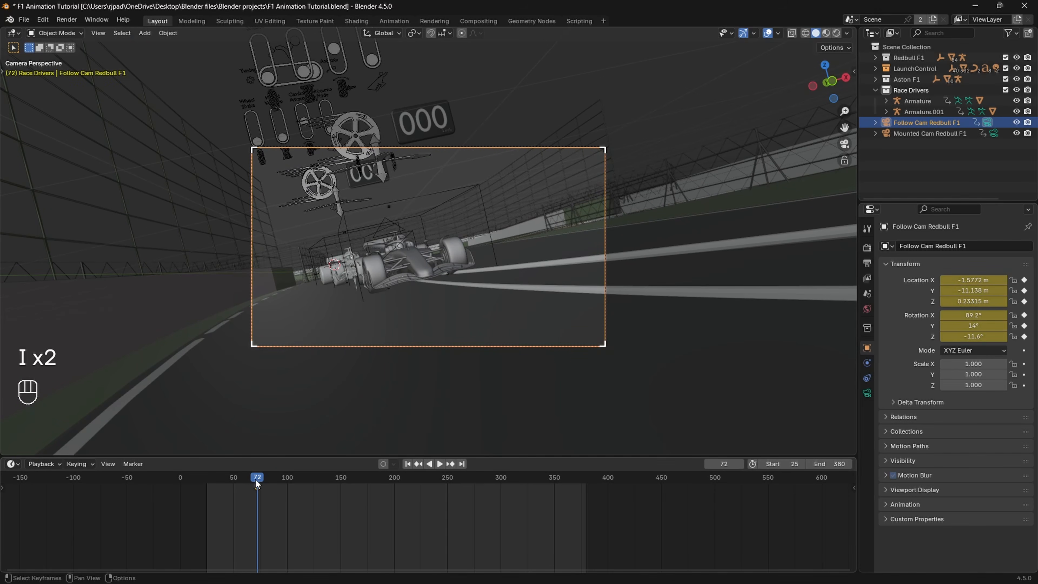
Step: Play the animation through the follow camera from frame 72 and settle on frame 180
key(space)
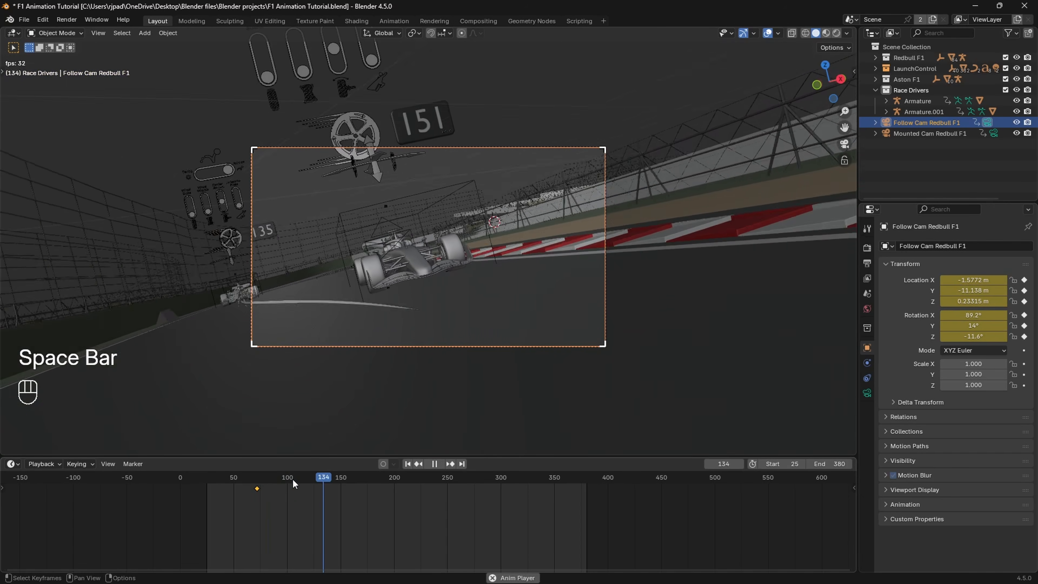
key(space)
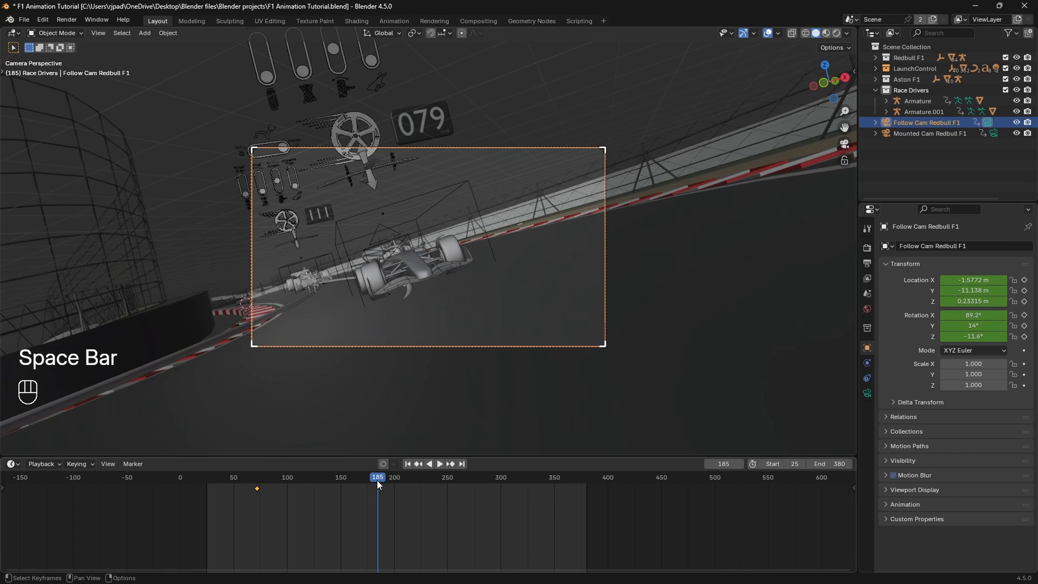
mouse_move(377, 479)
mouse_down()
mouse_move(394, 482)
mouse_move(372, 483)
mouse_up()
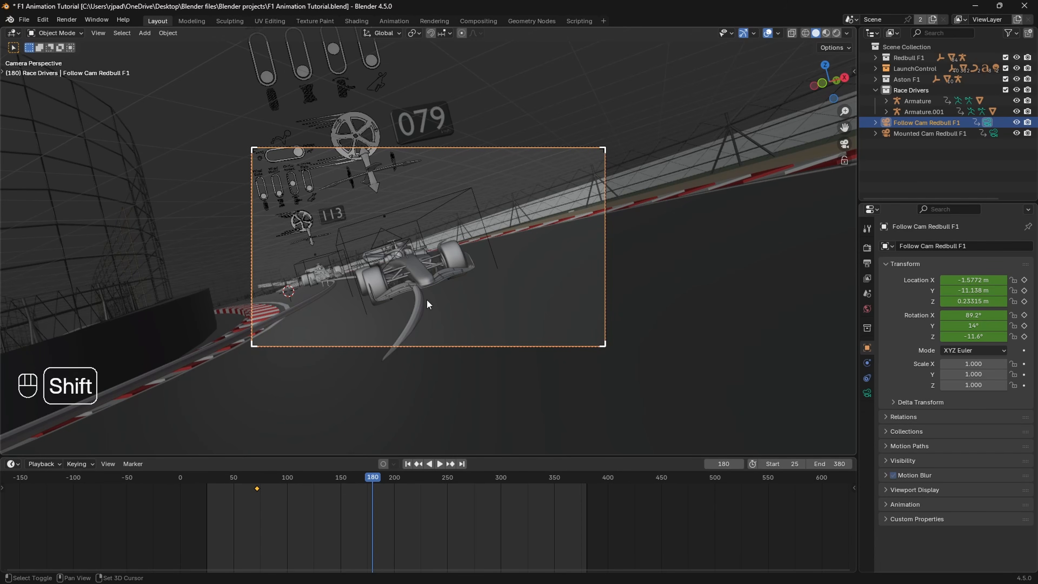
Step: Fly the follow camera around to the side of the Red Bull car, to about X 10, Y 7.3, Z 1.1 m
key(shift+grave)
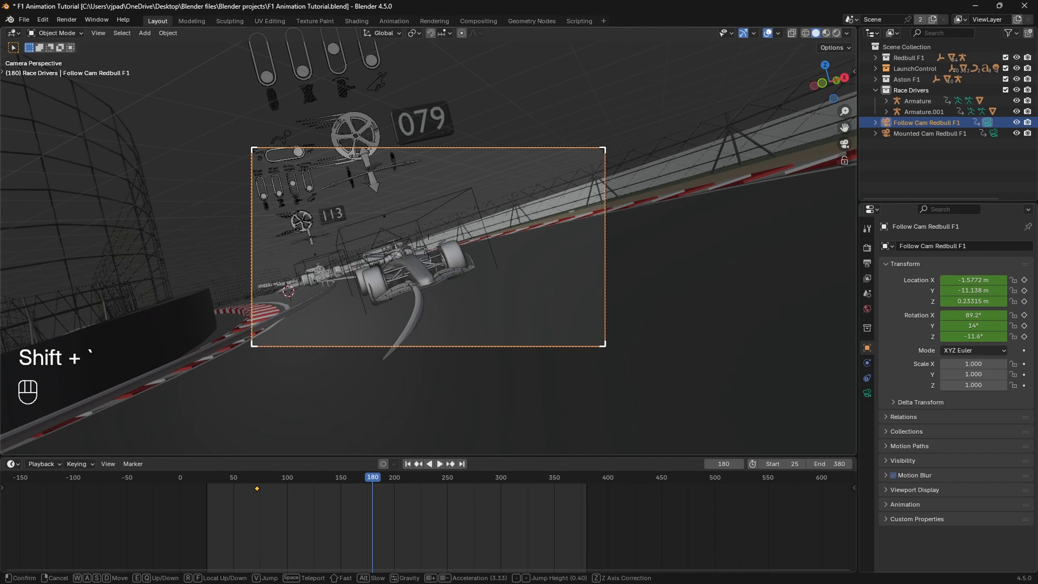
key(d)
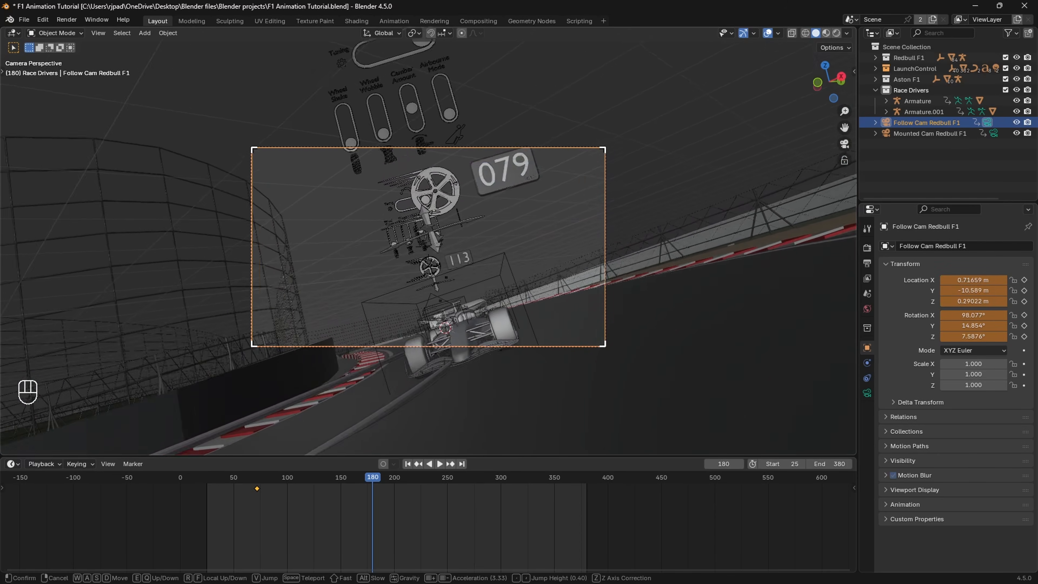
key(d)
key(w)
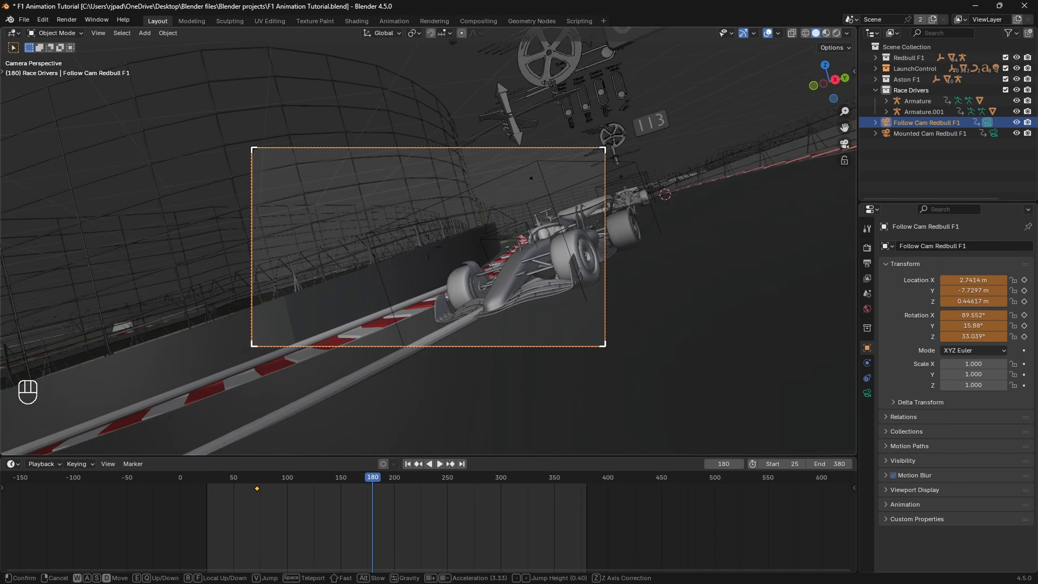
scroll(429, 247, up, 18)
key(a)
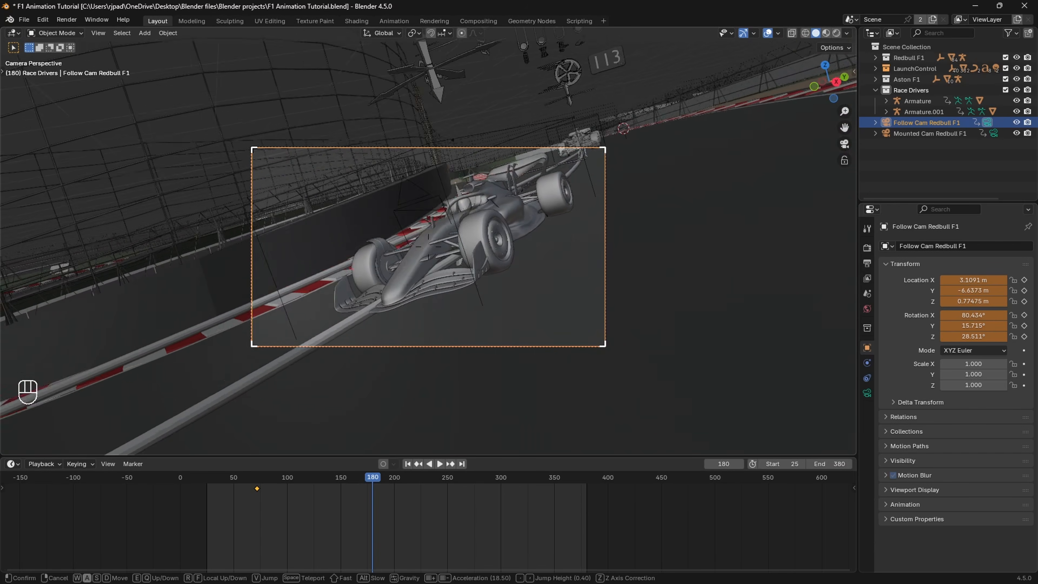
key(d)
scroll(428, 246, up, 1)
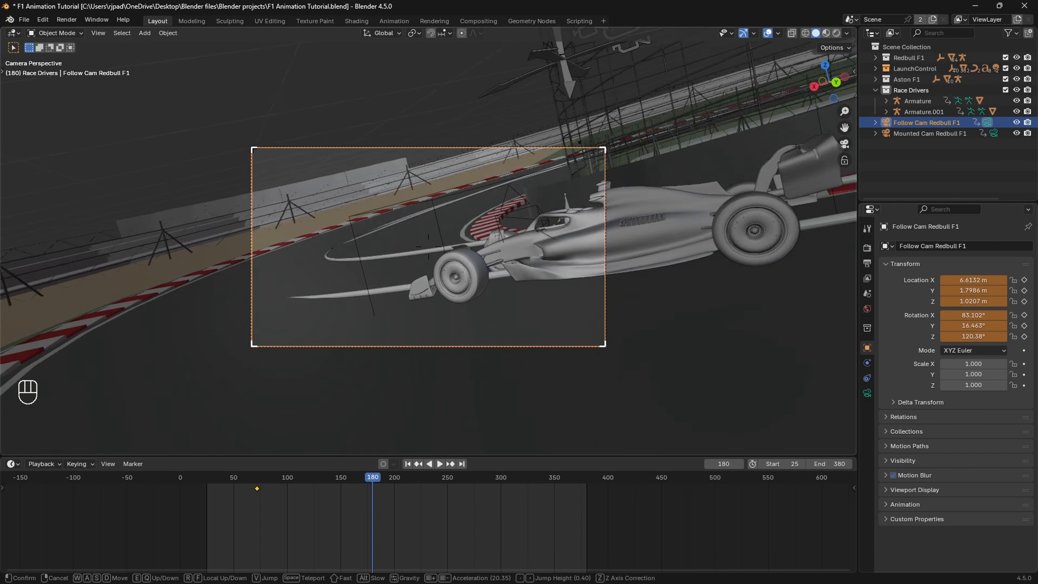
key(s)
scroll(429, 246, down, 4)
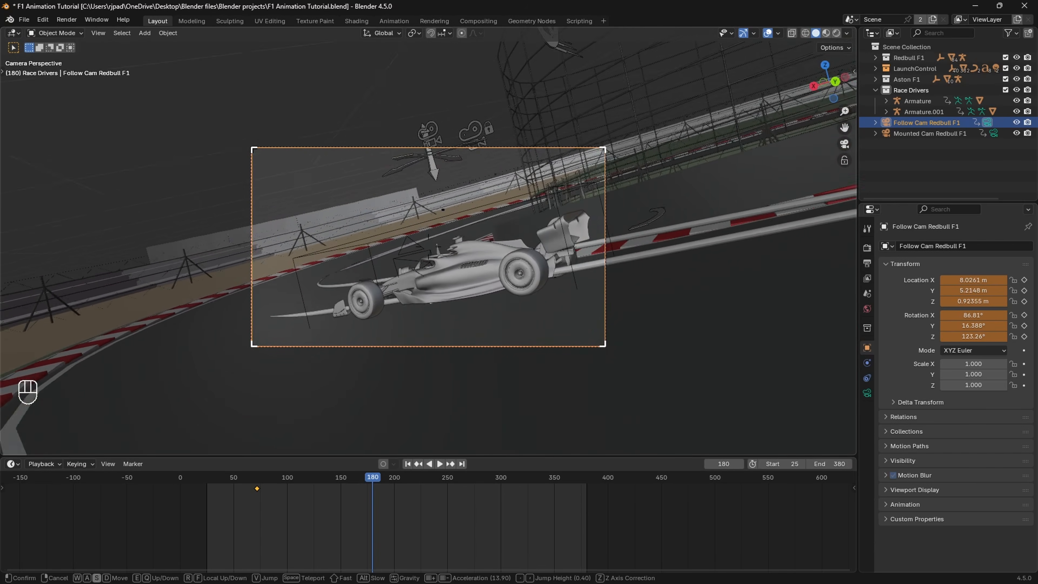
key(s)
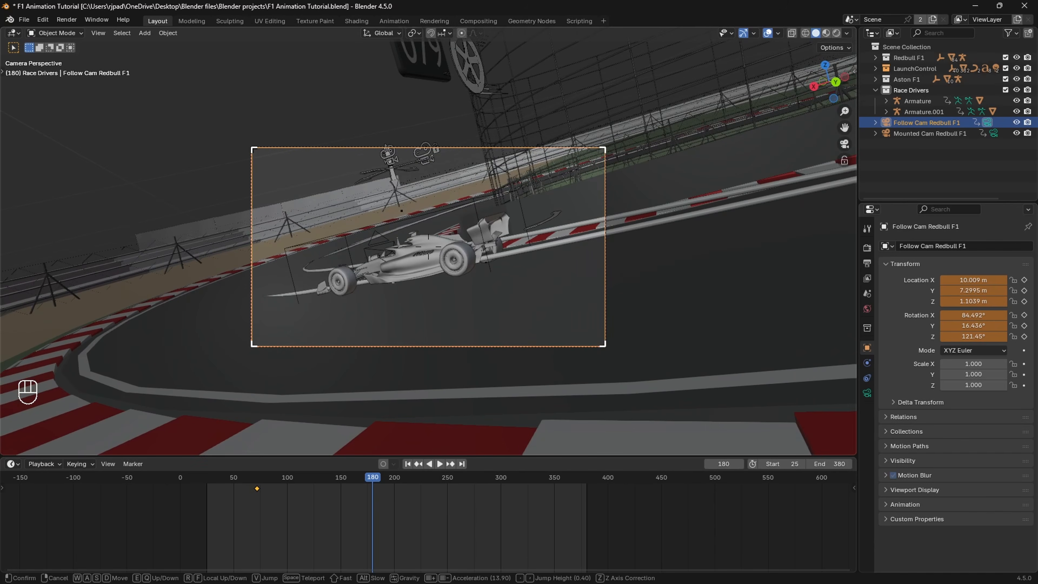
click(428, 247)
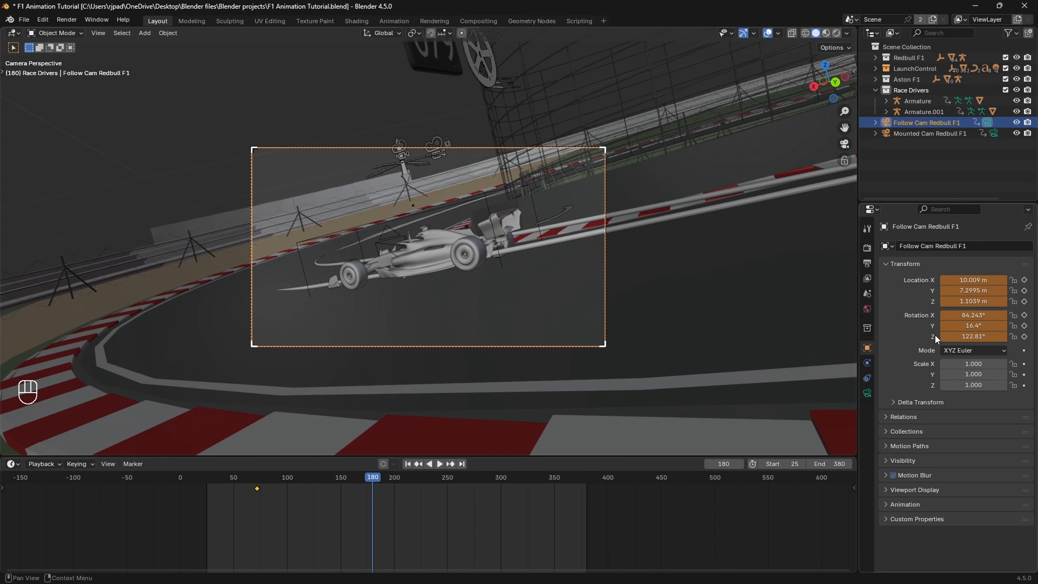
Step: Nearly level the follow camera's Y rotation, keyframe its location and rotation at frame 180, and play back the move from frame 72
drag(959, 326, 936, 327)
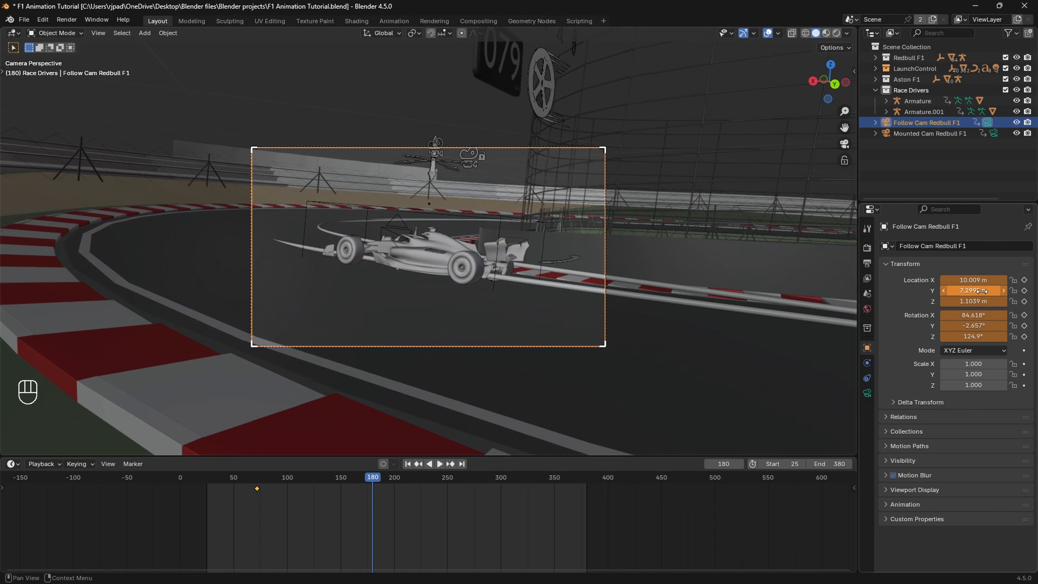
key(i)
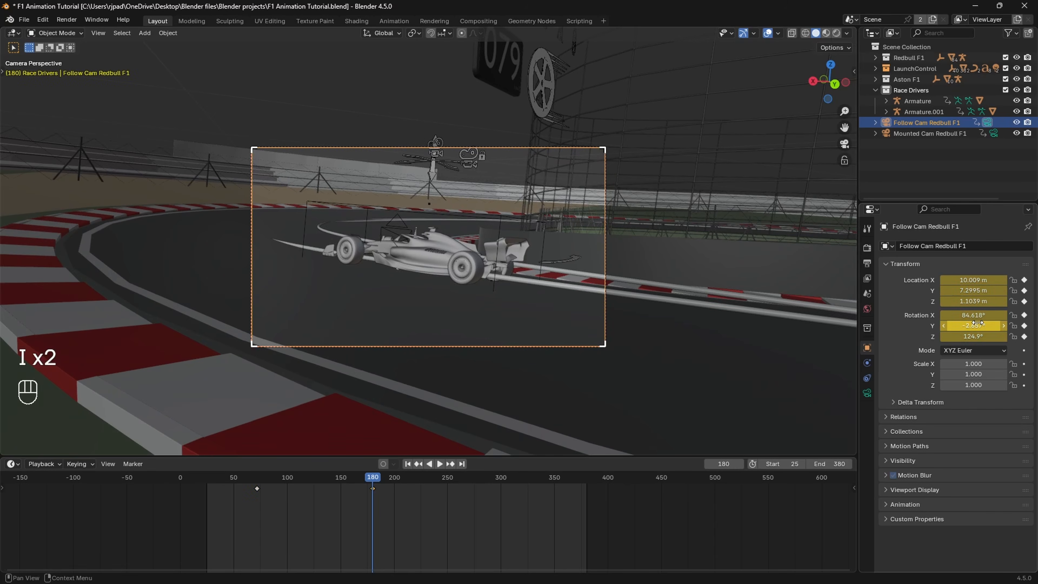
click(259, 482)
key(space)
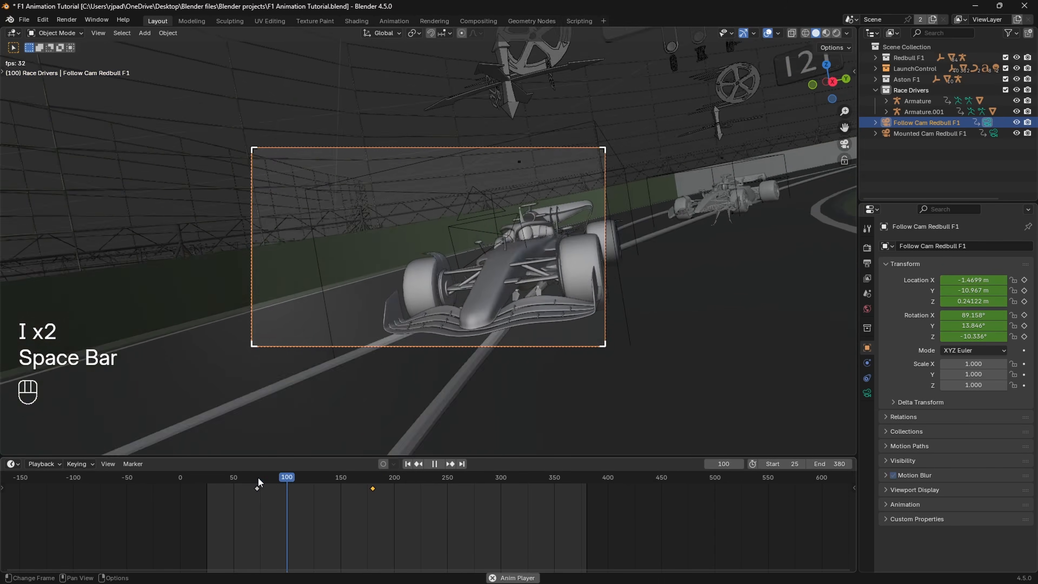
key(space)
drag(464, 346, 464, 346)
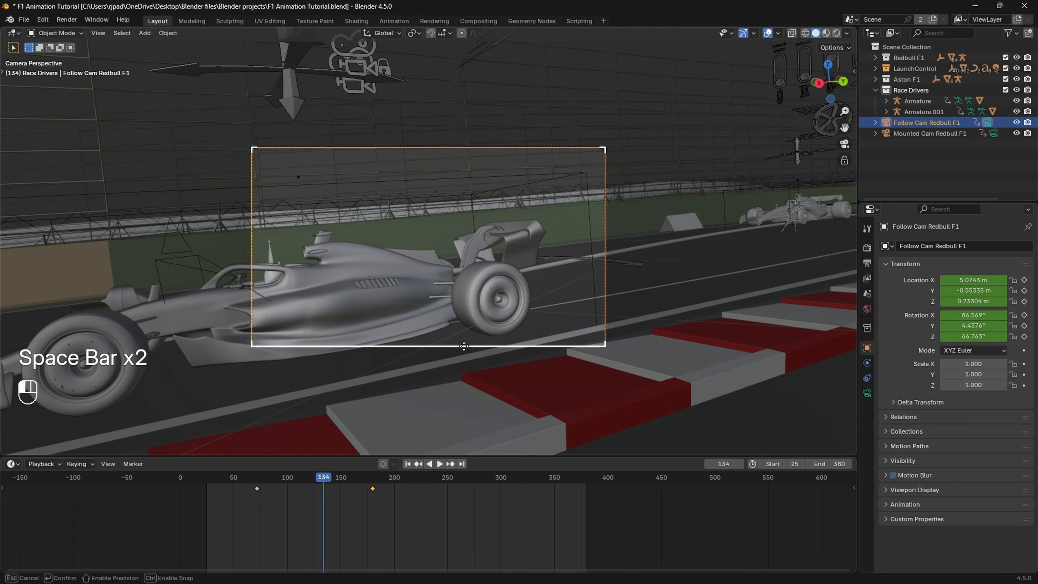
Step: Set the follow camera's focal length to 24 mm
click(867, 394)
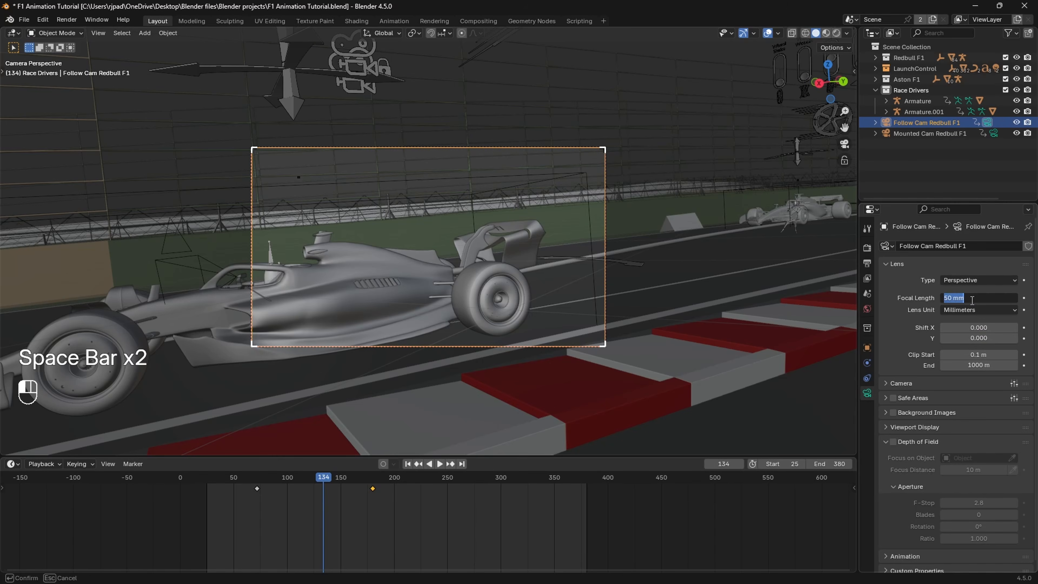
click(972, 300)
text(24)
key(Return)
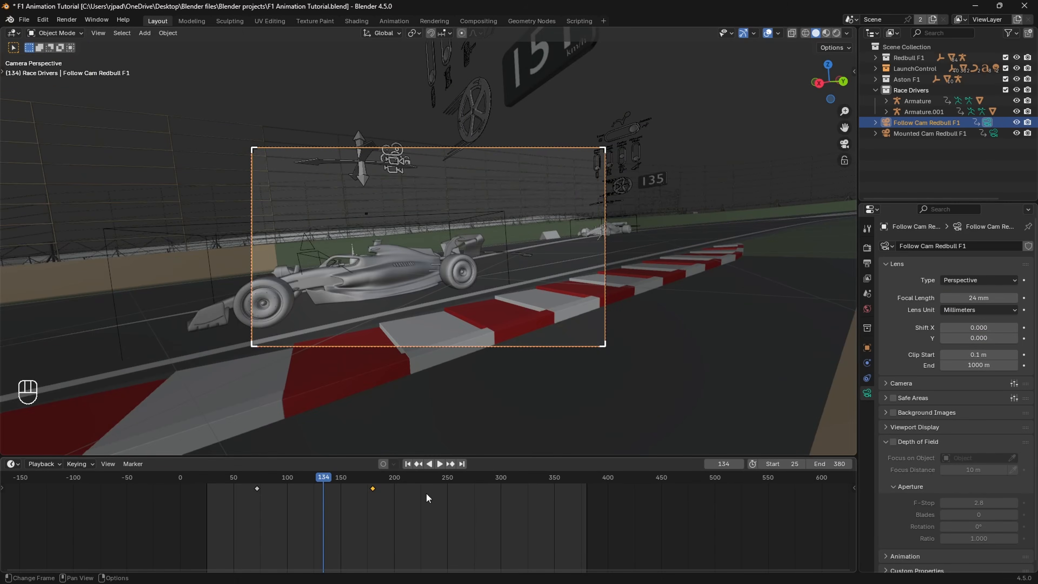
Step: Limit the playback range to frames 72 through 180 and play back the wider camera move
key(space)
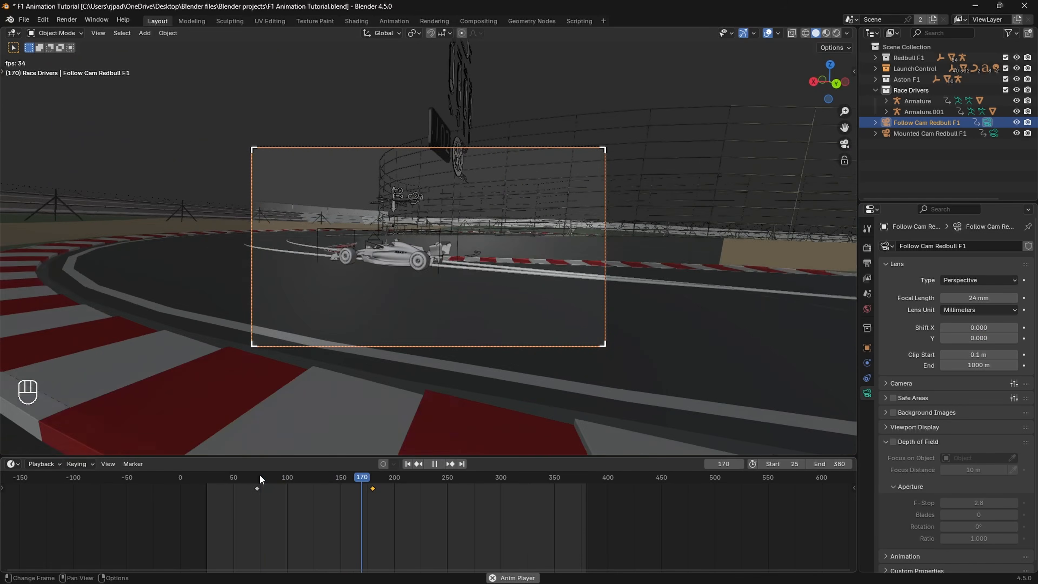
key(space)
click(836, 463)
text(1)
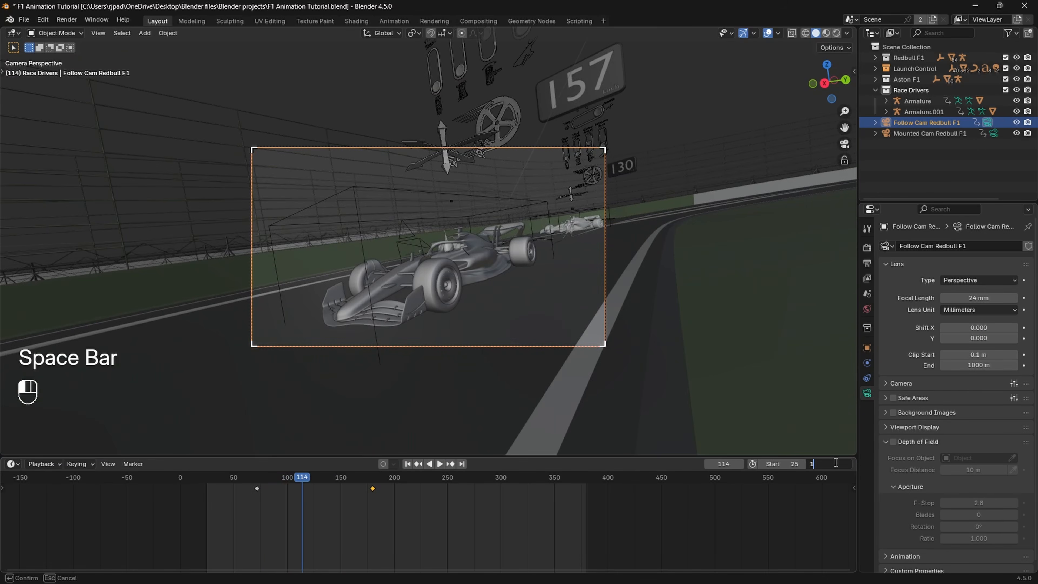
text(80)
key(Return)
key(space)
key(space)
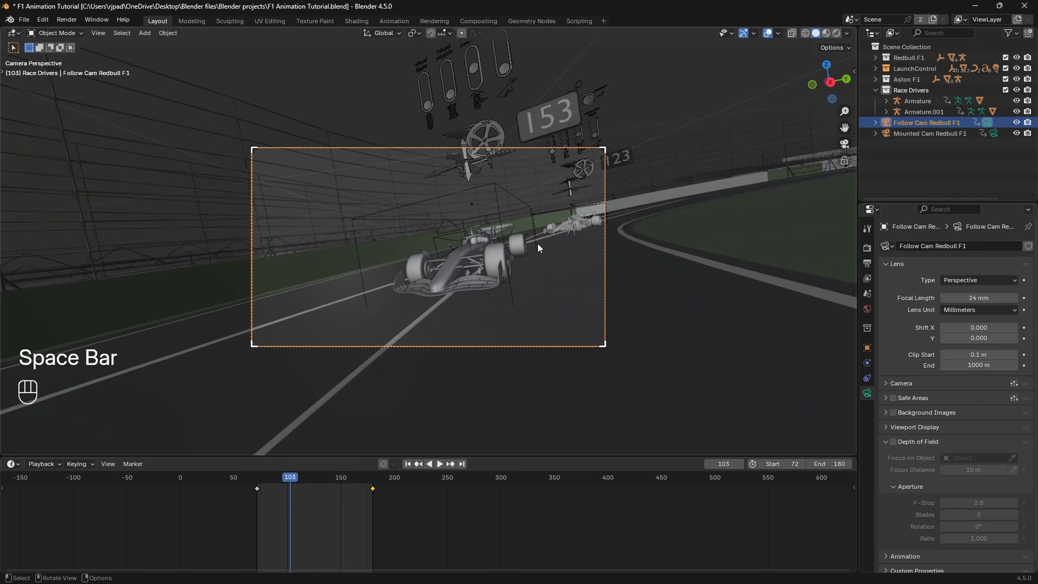
key(space)
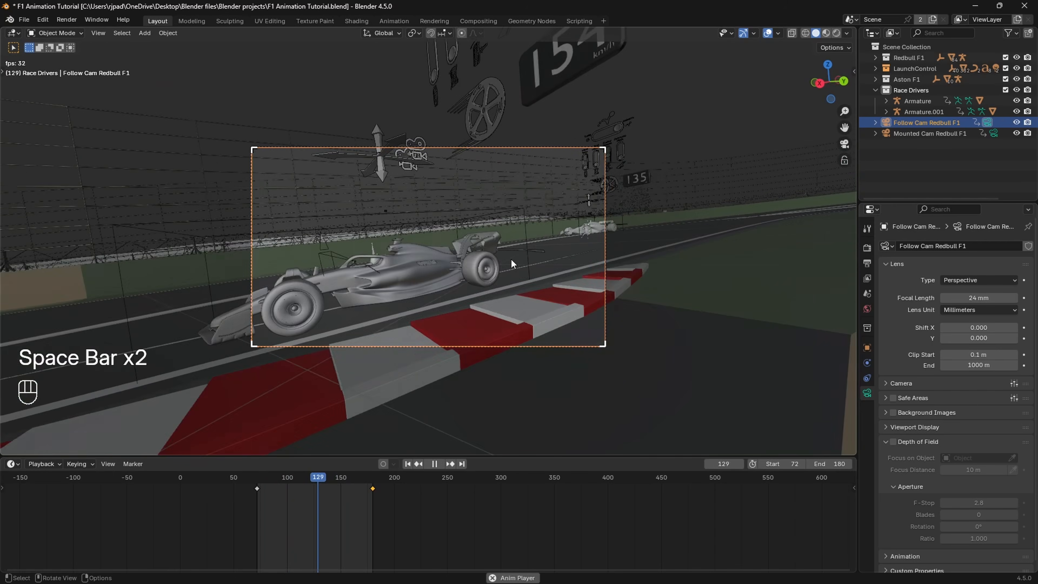
key(space)
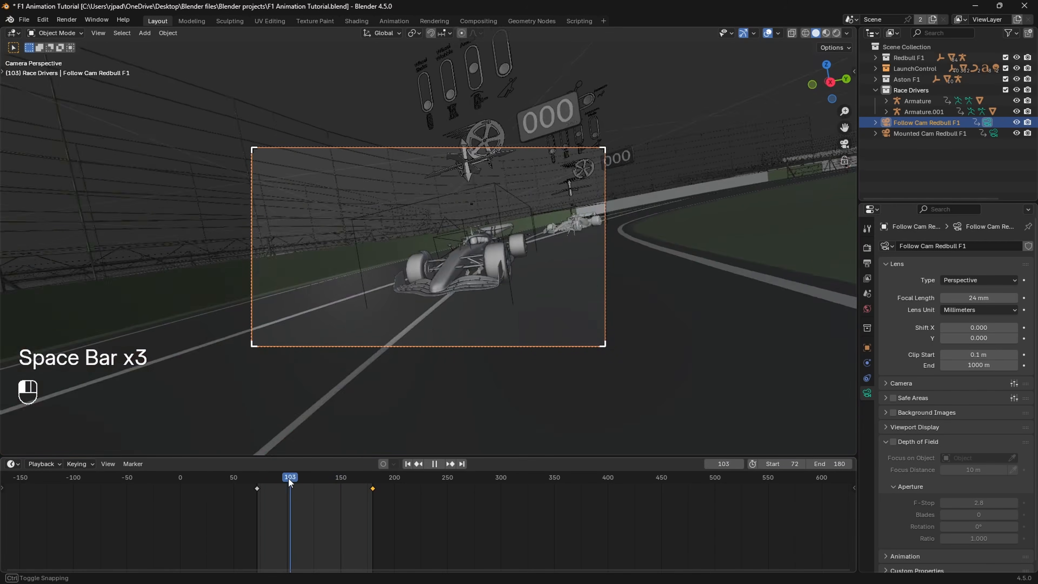
Step: Show the camera view in Material Preview shading, then play the move and stop at frame 128
middle_drag(461, 305, 458, 318)
key(z)
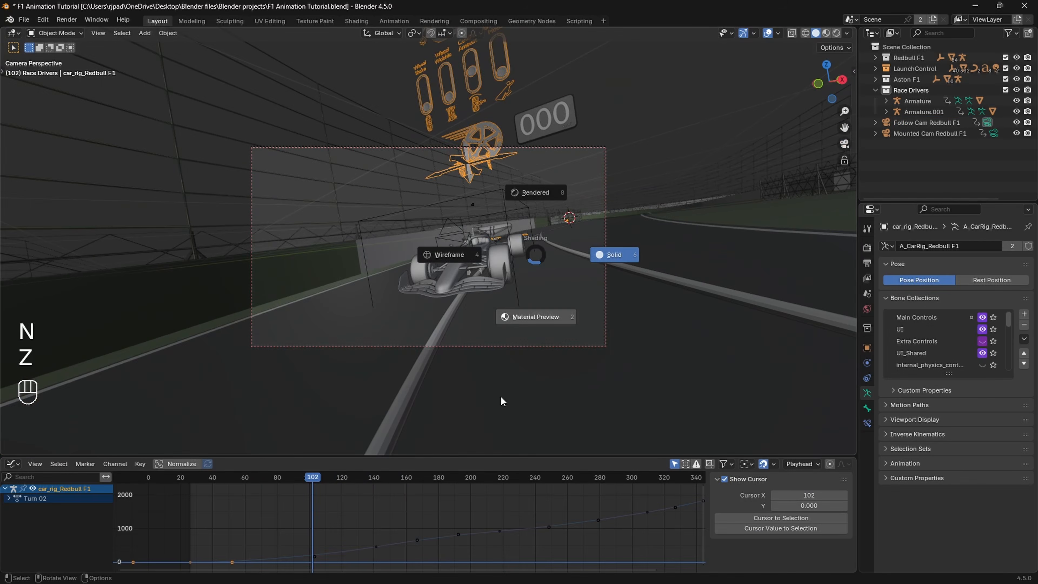
click(520, 321)
key(space)
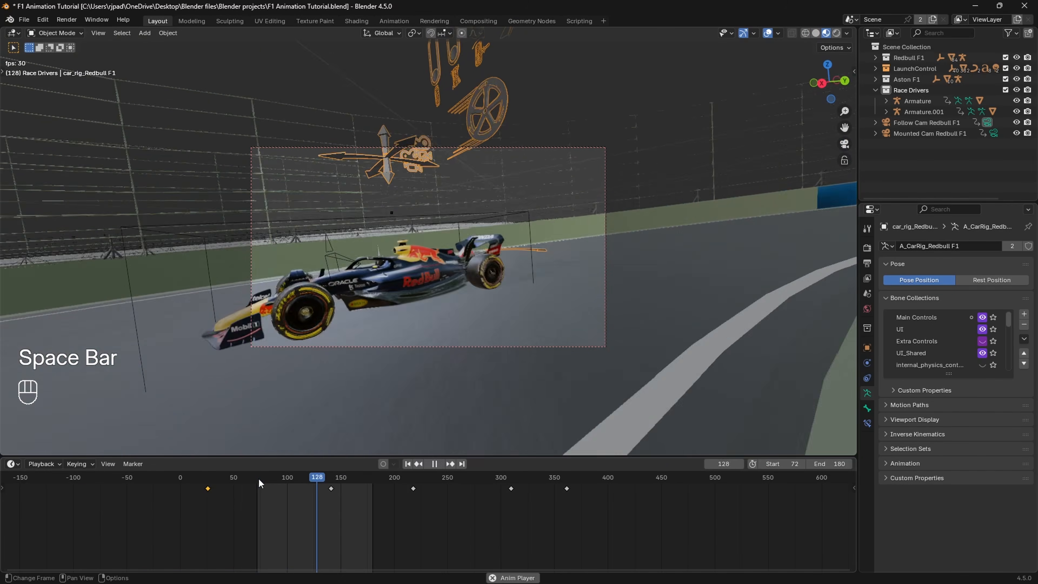
key(space)
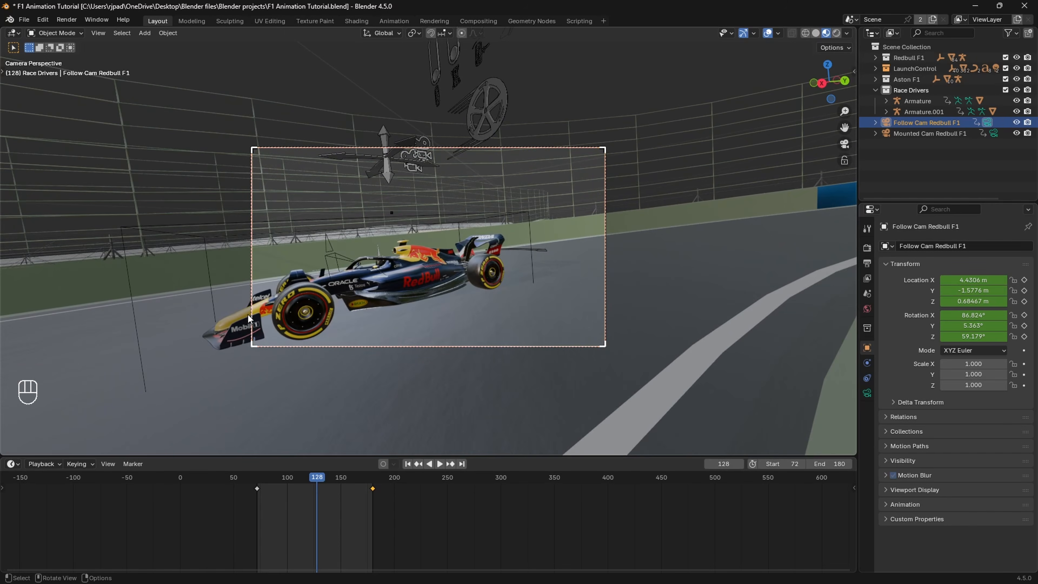
Step: At frame 128, set the follow camera's location to X 5.1806 m, Y -1.4876 m and rotation to X 81.824°, Z 70.179°, keyframe it, and play back
drag(981, 335, 1030, 334)
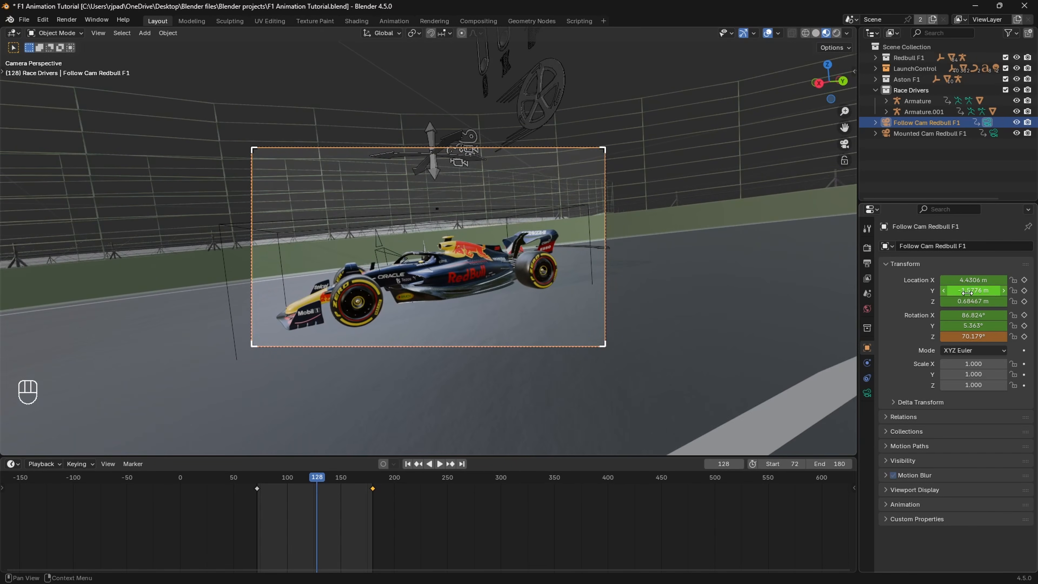
drag(967, 291, 961, 314)
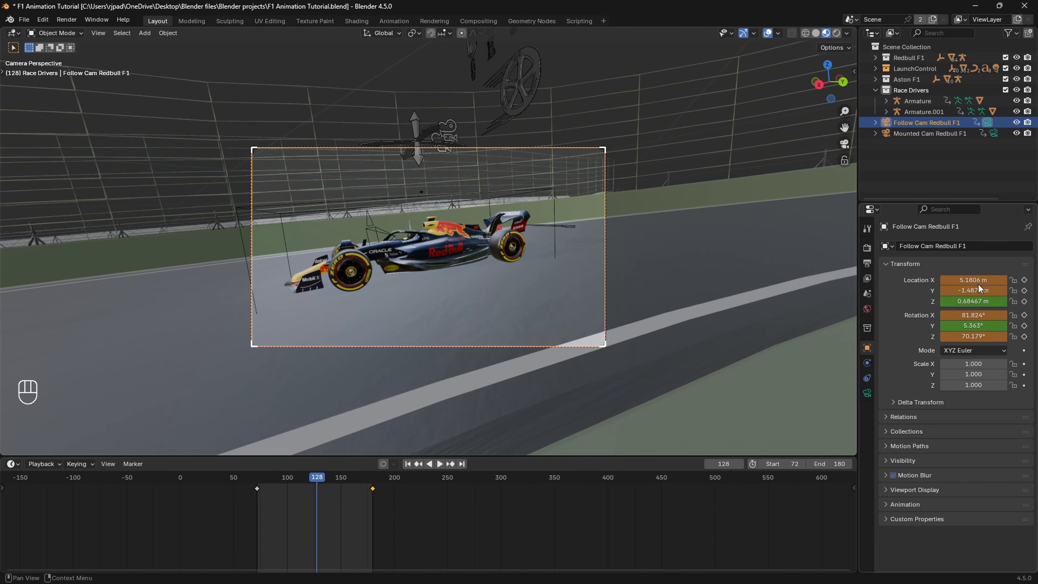
key(i)
key(i)
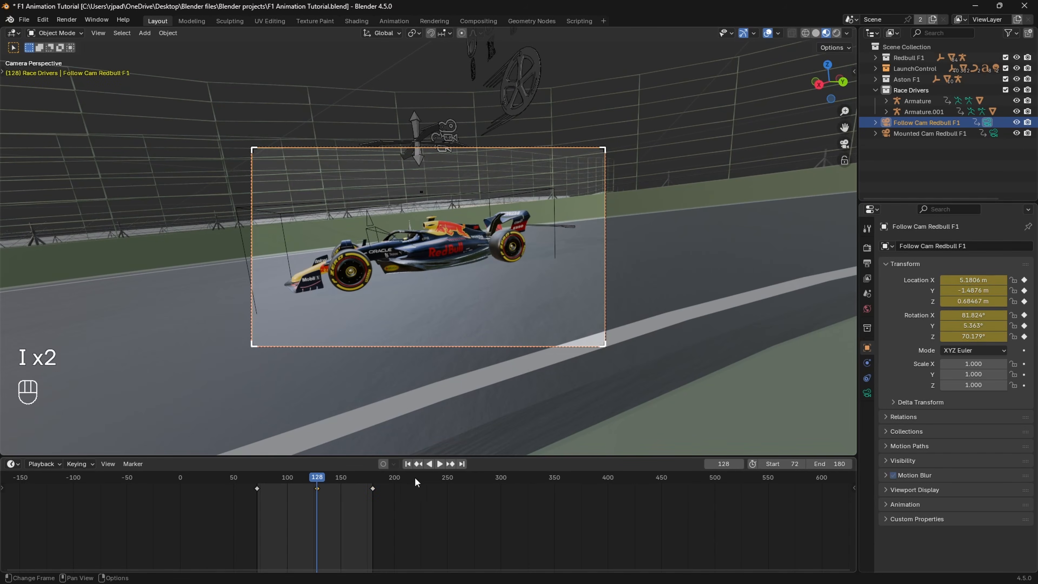
key(space)
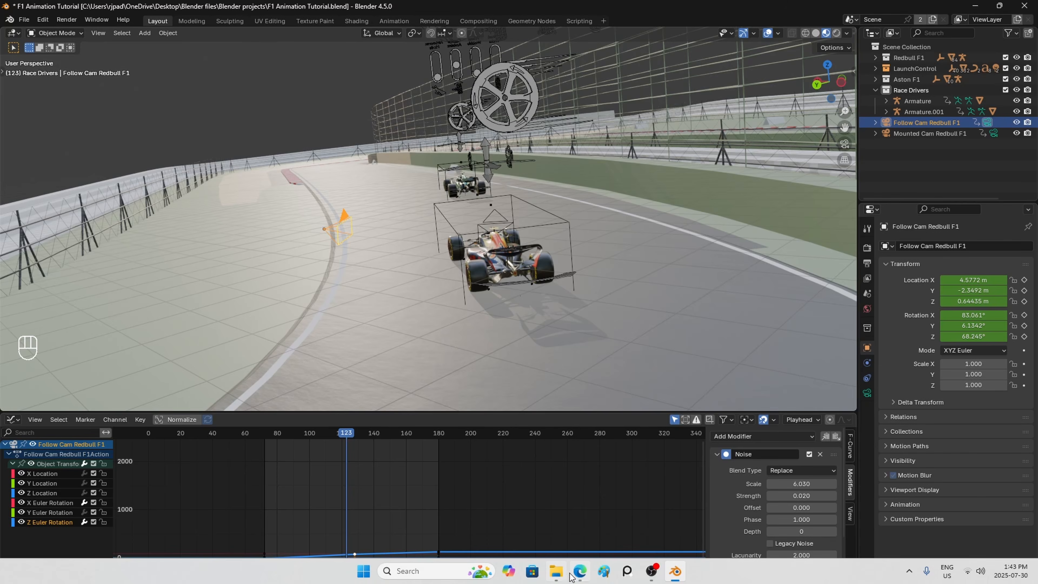
Step: Switch to the F1 trailer in the browser and pause it on the onboard cockpit shot at 1:24
click(573, 573)
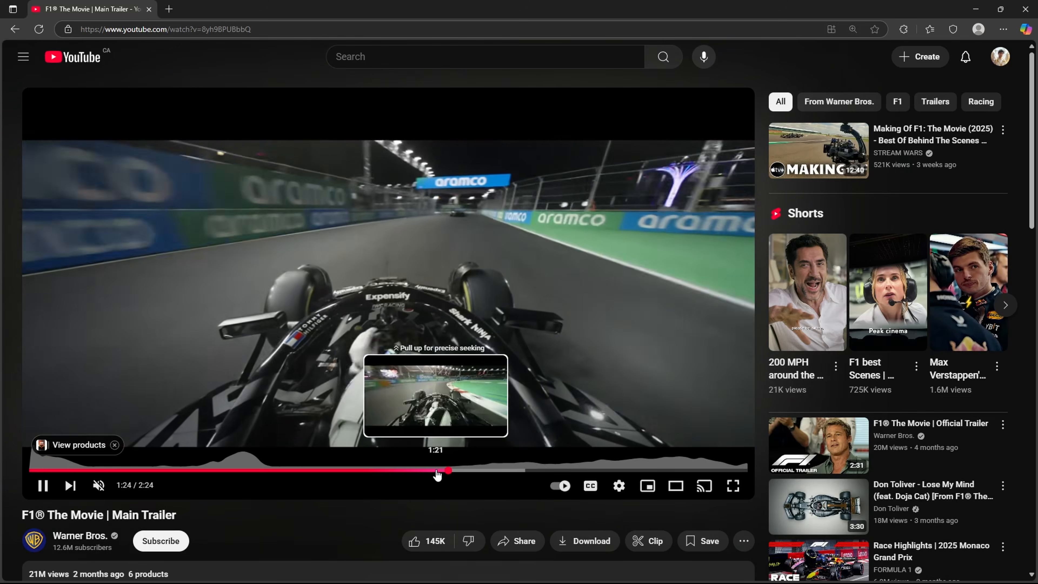
click(461, 358)
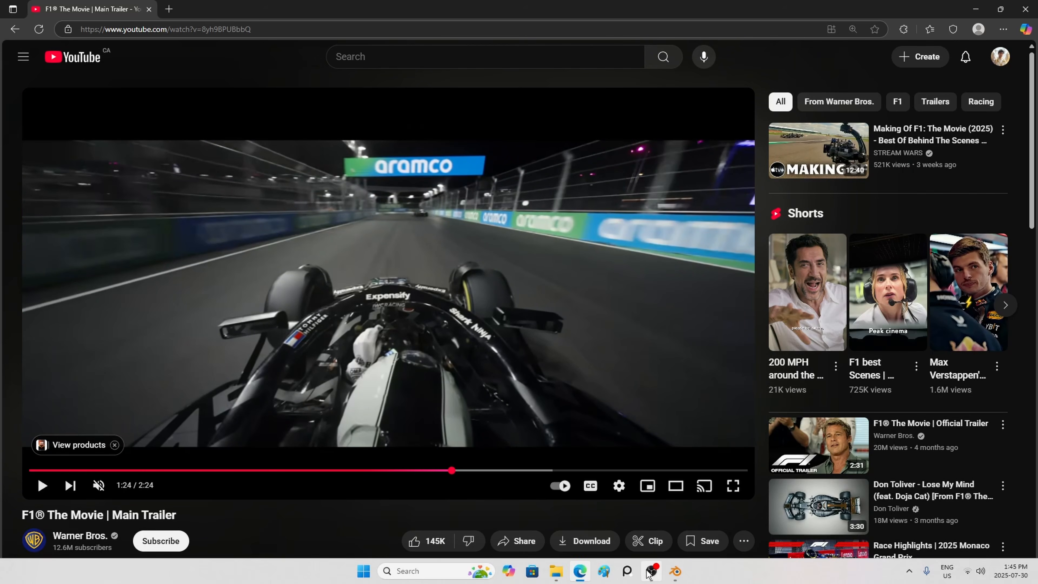
Step: Return to Blender and examine the follow camera and cars from outside the camera at frame 161
click(676, 575)
scroll(455, 238, up, 3)
shift+middle_drag(455, 239, 421, 273)
scroll(440, 285, up, 2)
scroll(416, 272, up, 3)
middle_drag(421, 273, 429, 256)
drag(388, 434, 407, 435)
key(KP_Decimal)
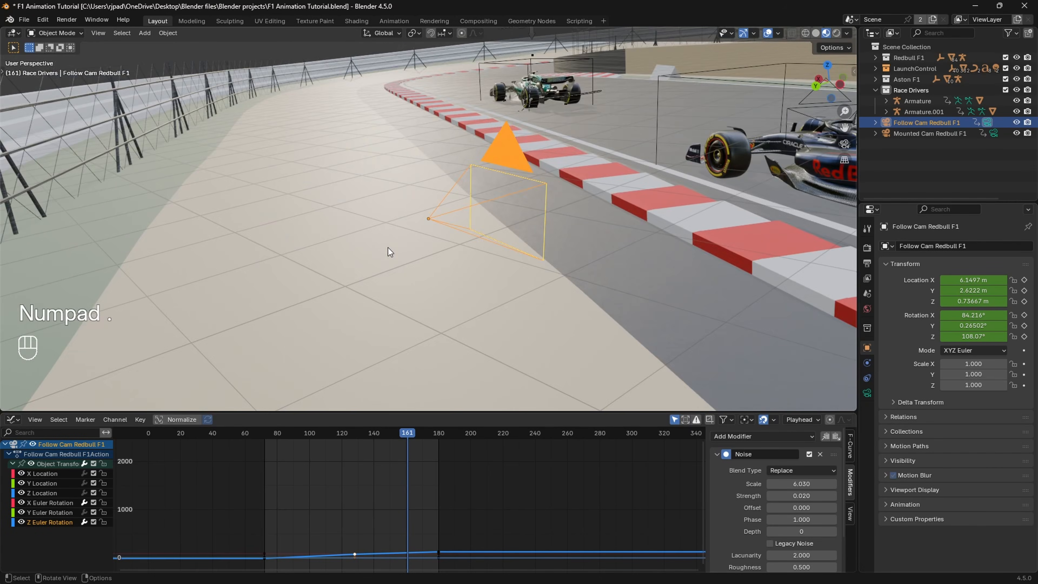
shift+middle_drag(550, 190, 384, 241)
scroll(425, 478, down, 5)
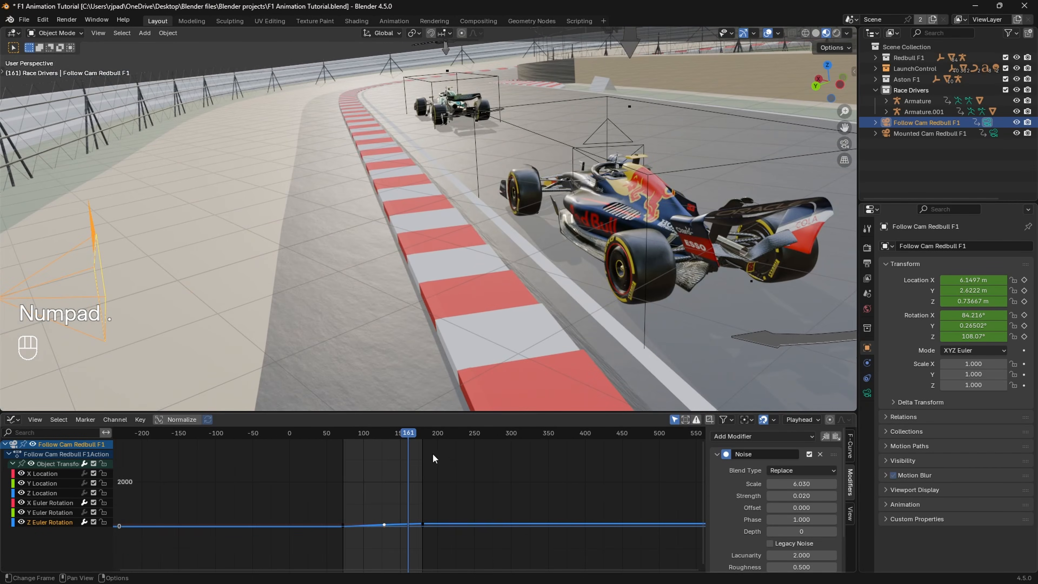
Step: Change the Graph Editor to a Timeline and move the animation to frame 290
click(12, 419)
click(135, 462)
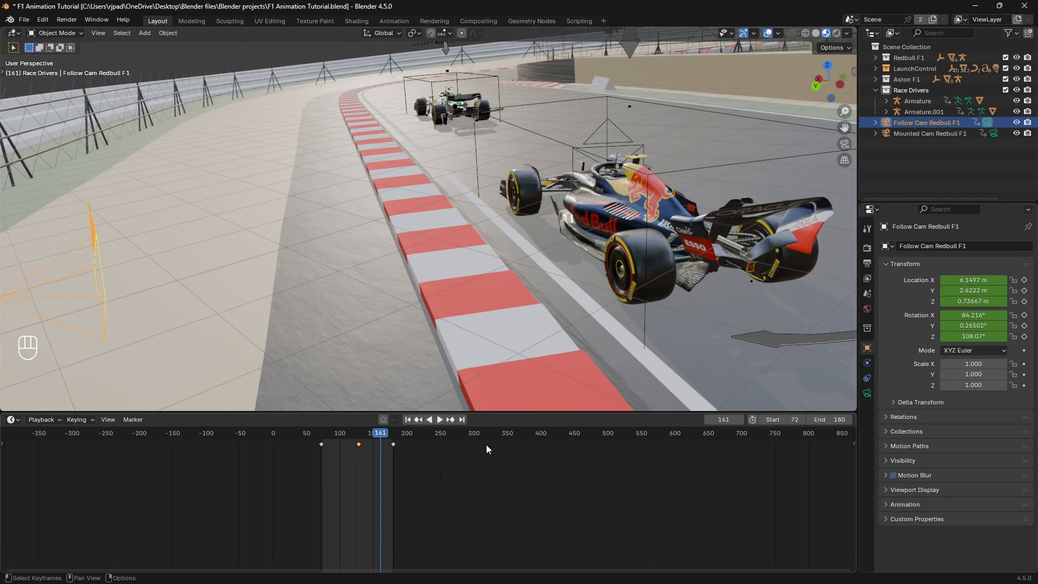
drag(454, 435, 446, 433)
key(KP_Decimal)
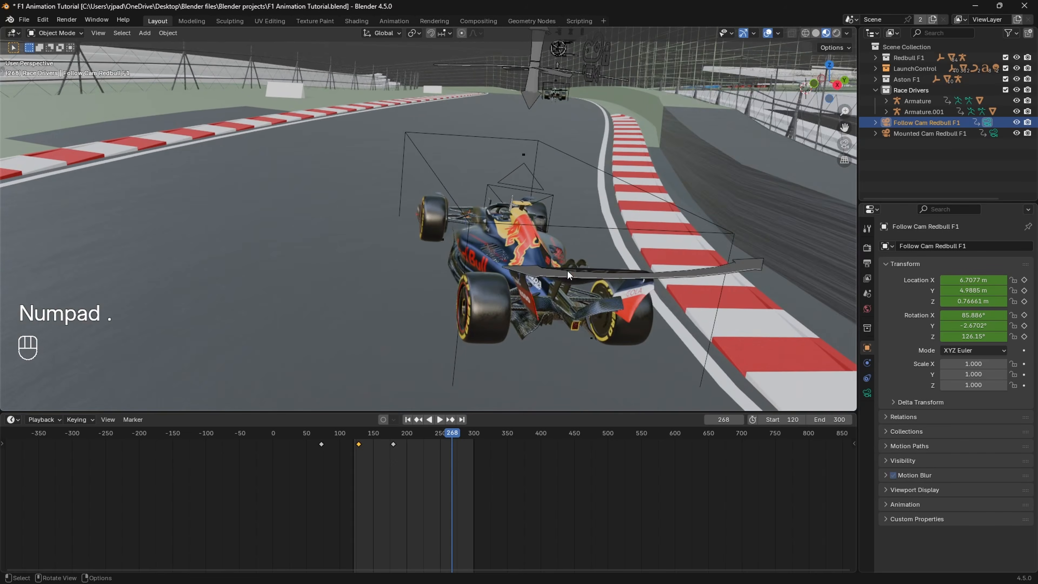
drag(455, 434, 470, 436)
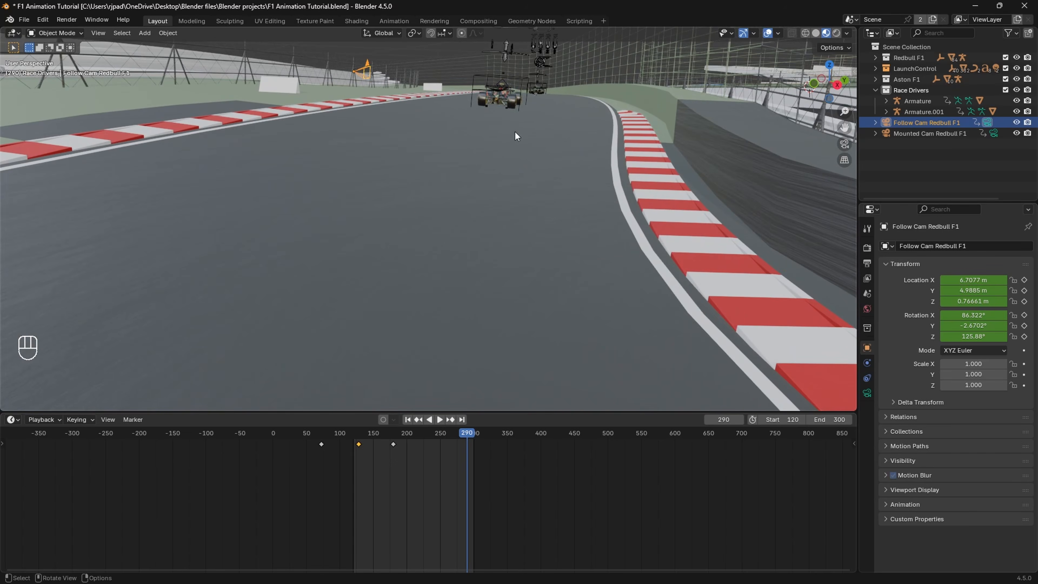
Step: Frame the Red Bull body from just behind the driver's head, looking forward through the halo, using the trailer's onboard shot as reference
click(520, 84)
key(KP_Decimal)
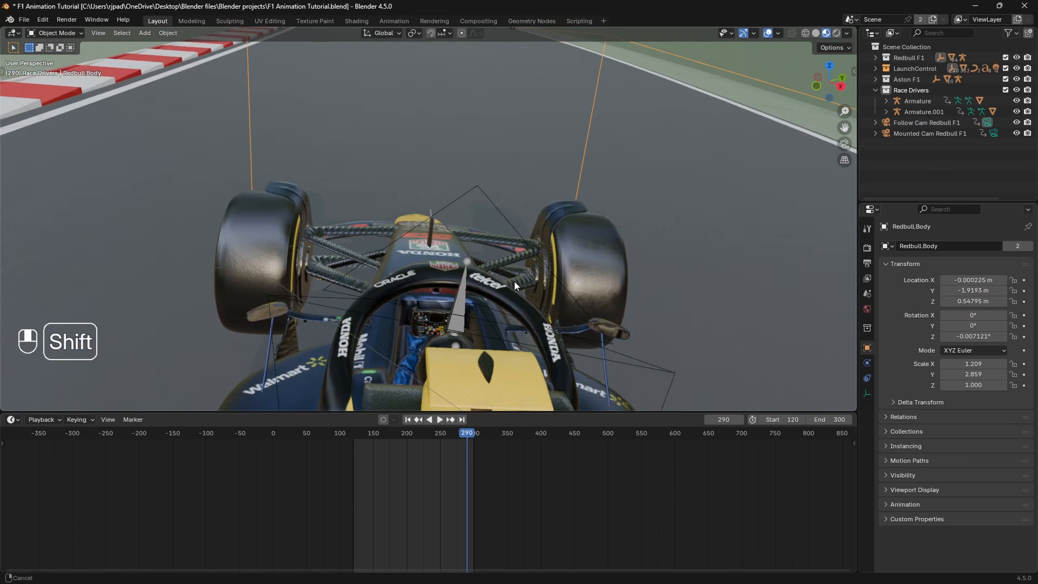
shift+middle_drag(514, 281, 486, 281)
click(577, 575)
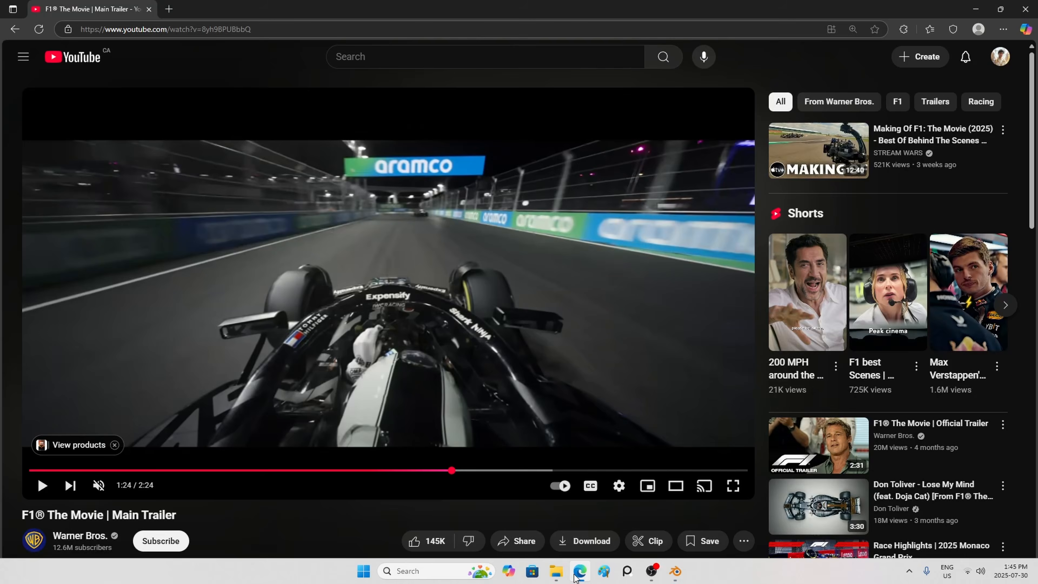
click(575, 577)
shift+middle_drag(496, 416, 628, 315)
scroll(484, 359, up, 2)
scroll(507, 276, up, 2)
scroll(509, 276, up, 2)
scroll(514, 318, down, 4)
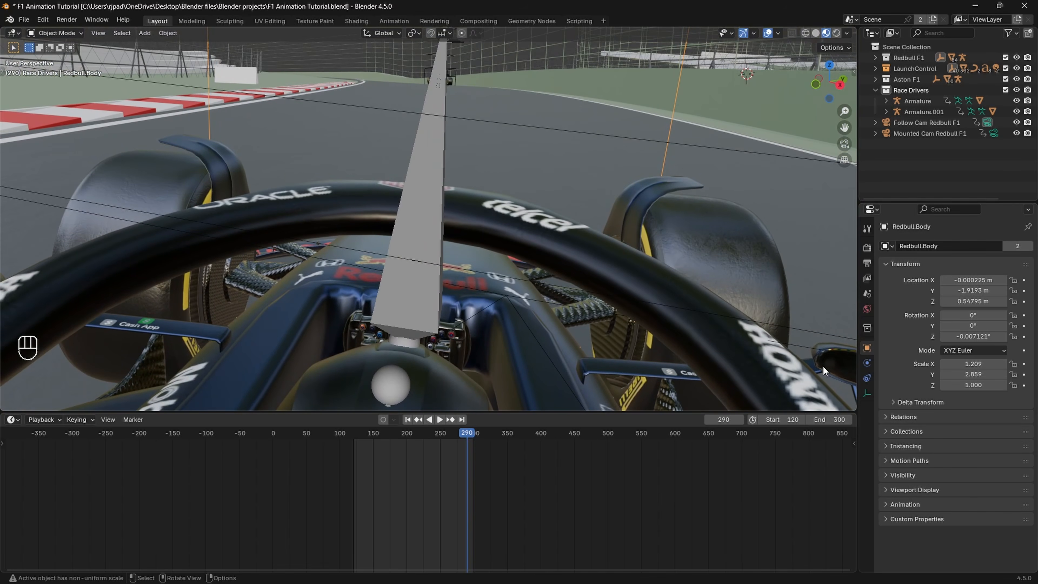
Step: Create a Launch Control mounted camera on the Red Bull car from the current cockpit view
key(n)
scroll(712, 346, down, 6)
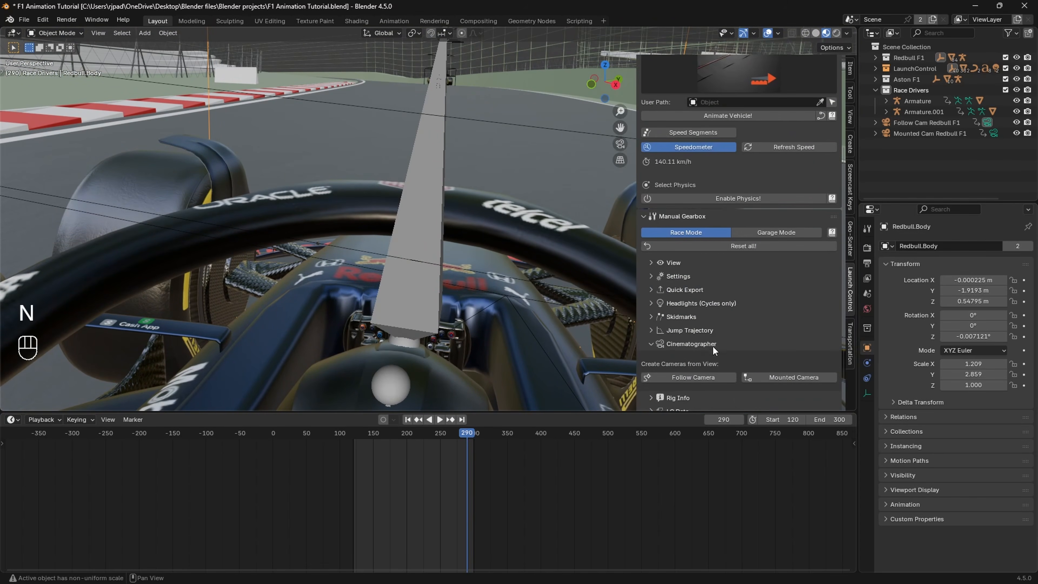
click(787, 369)
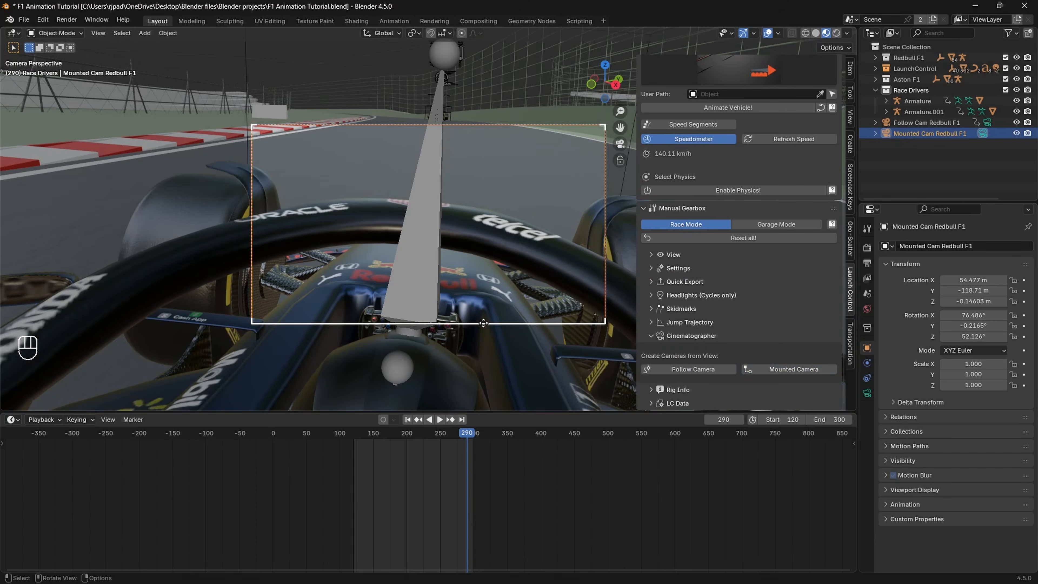
key(n)
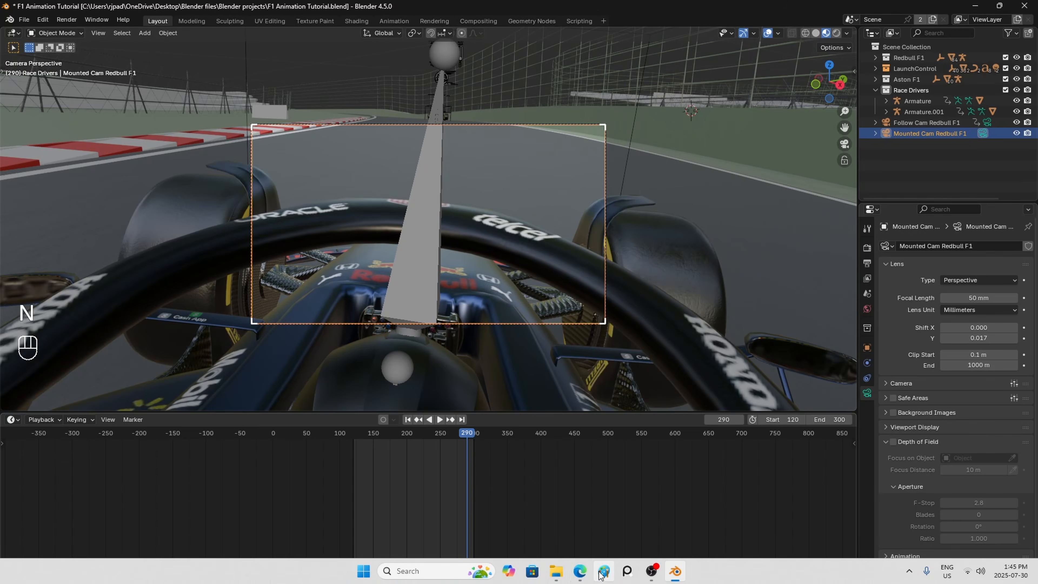
Step: Compare with the trailer's onboard shot and set the mounted camera's focal length to 18 mm
click(580, 571)
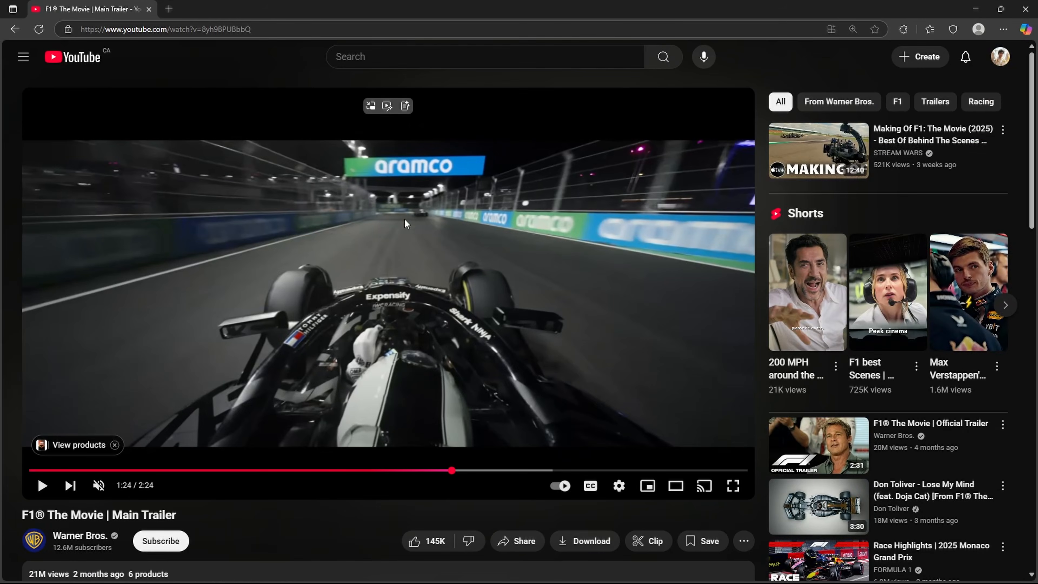
click(974, 10)
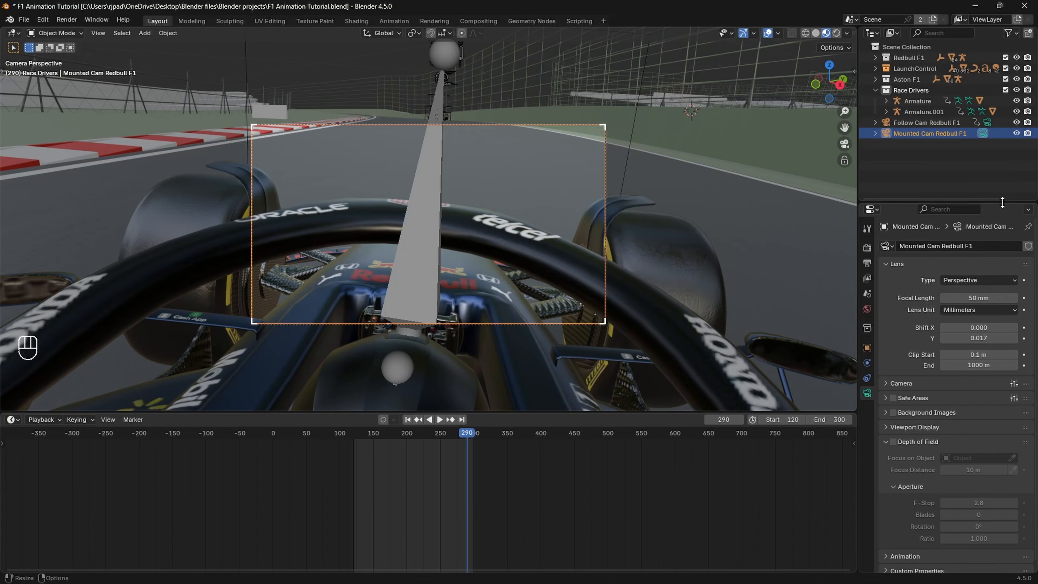
click(985, 298)
text(1)
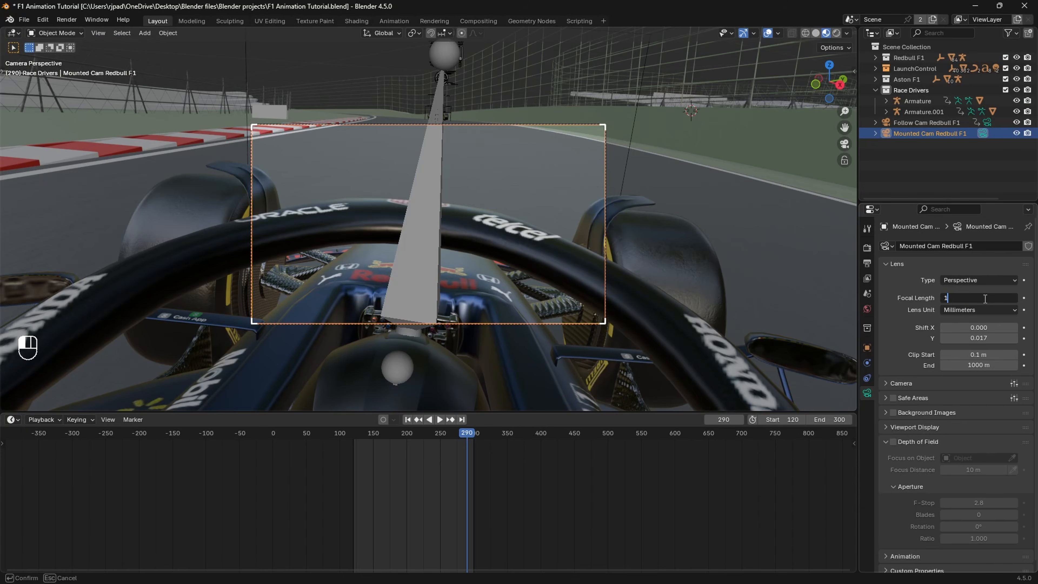
text(8)
key(Return)
Step: Fly the mounted camera to frame the driver's helmet and halo with the track ahead, and play back the onboard view
key(shift+grave)
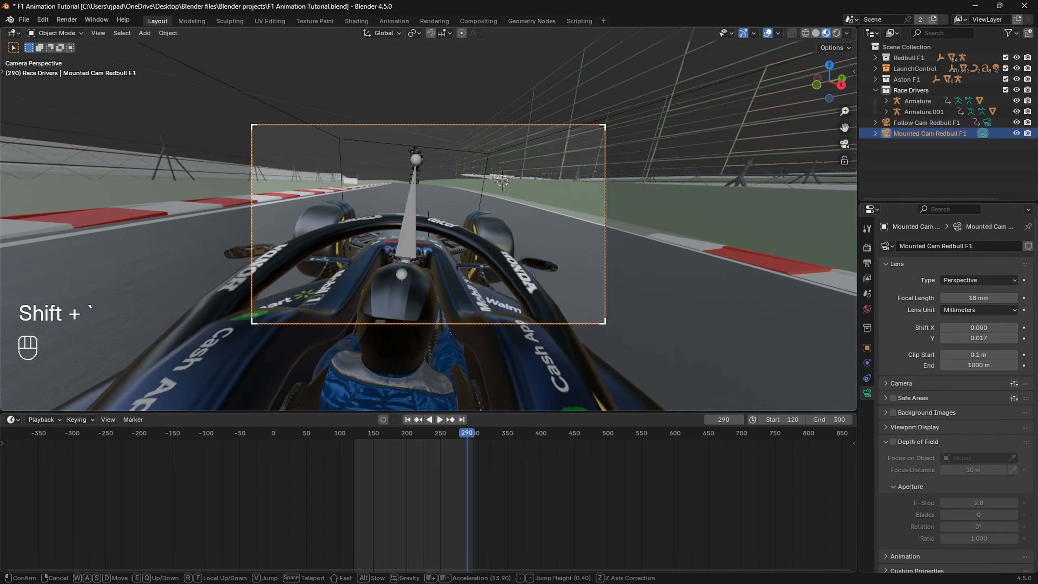
click(441, 265)
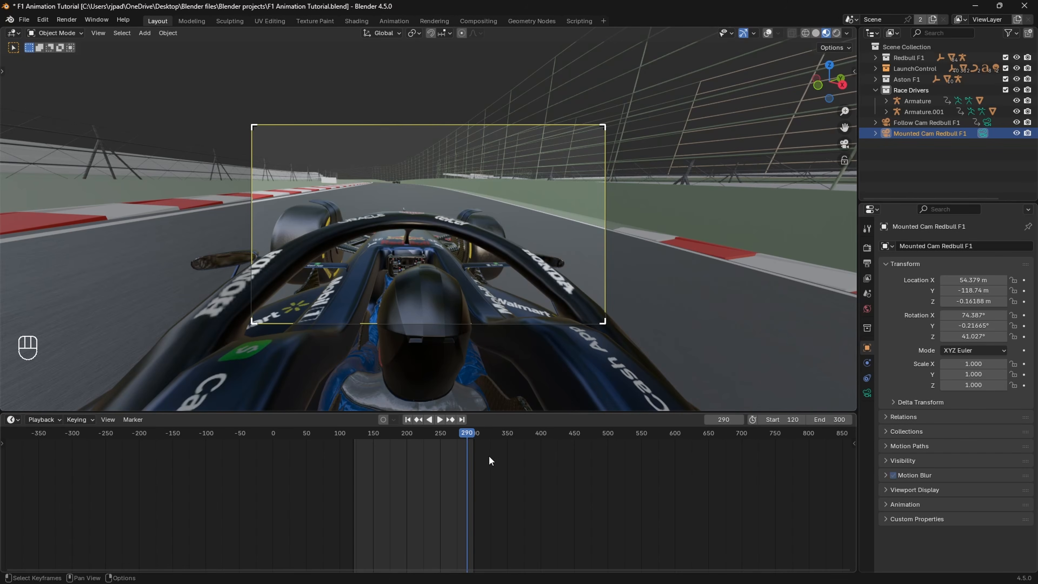
click(455, 435)
key(space)
click(430, 428)
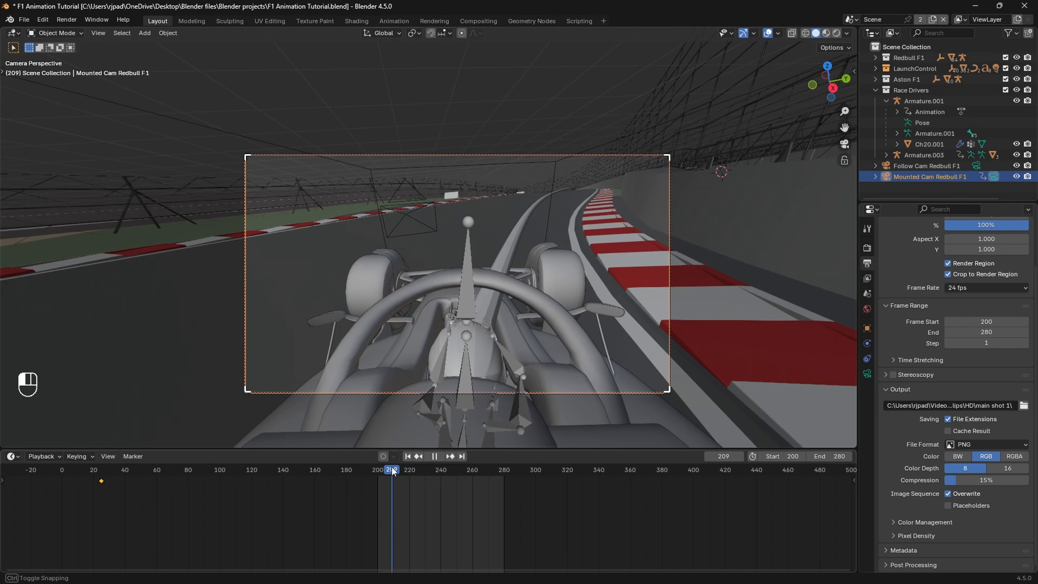
Step: Move to frame 201 and set the render output to a new folder named Top POV F1 shot inside clips\HD
drag(389, 474, 378, 474)
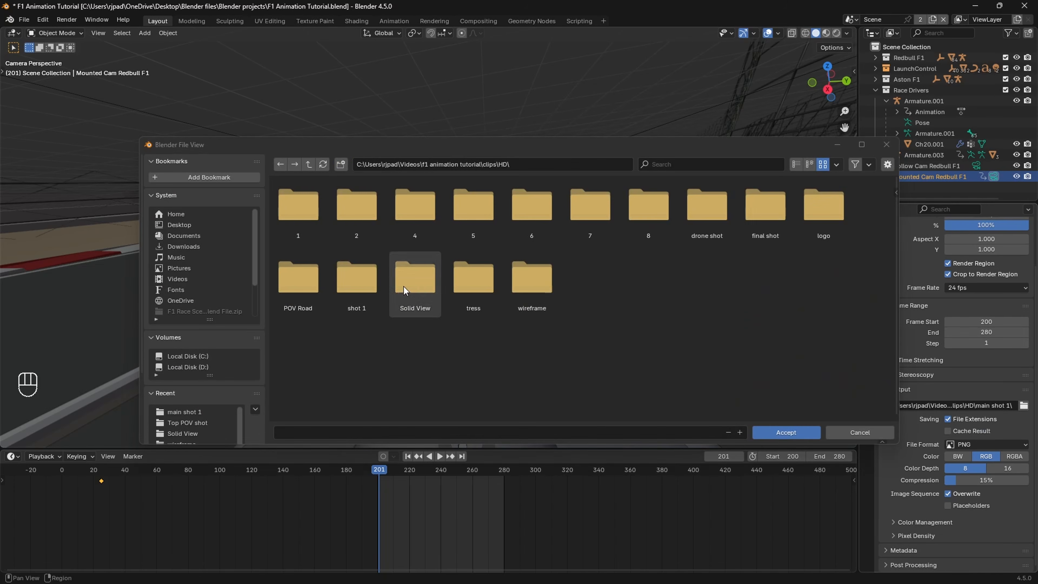
click(343, 167)
text(Top POV)
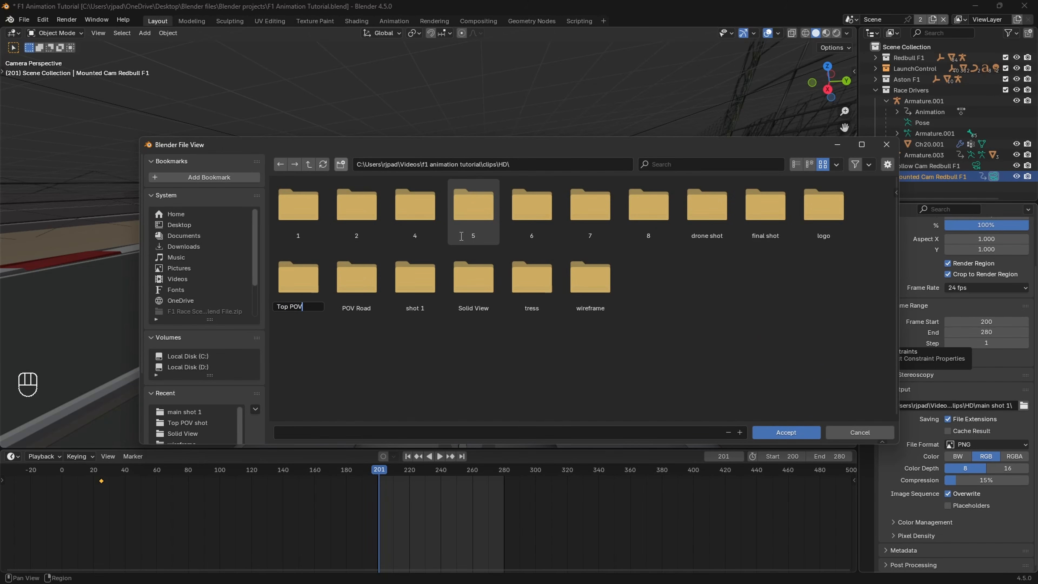
text( F1 shot)
key(Return)
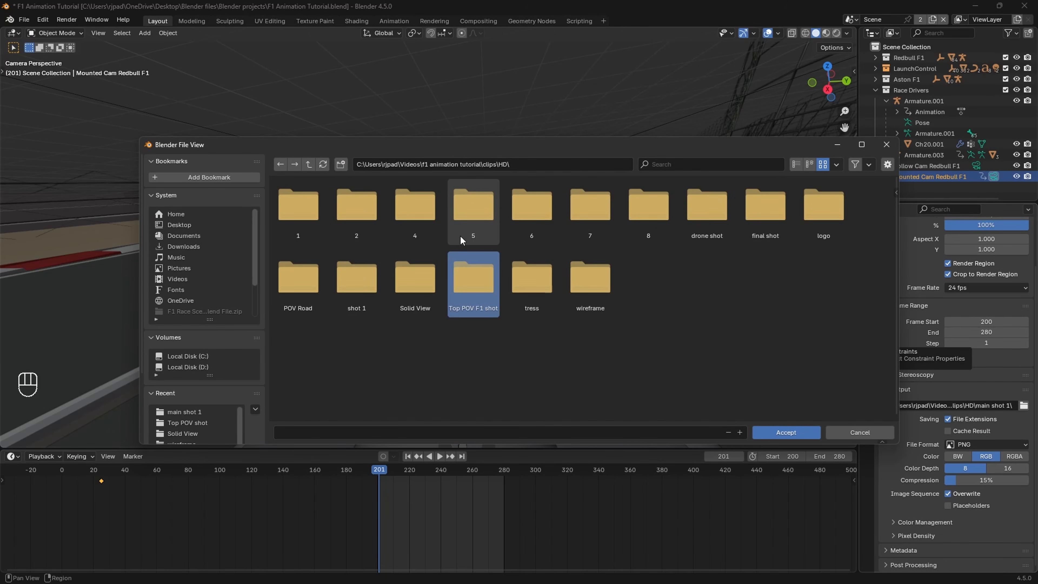
double_click(474, 282)
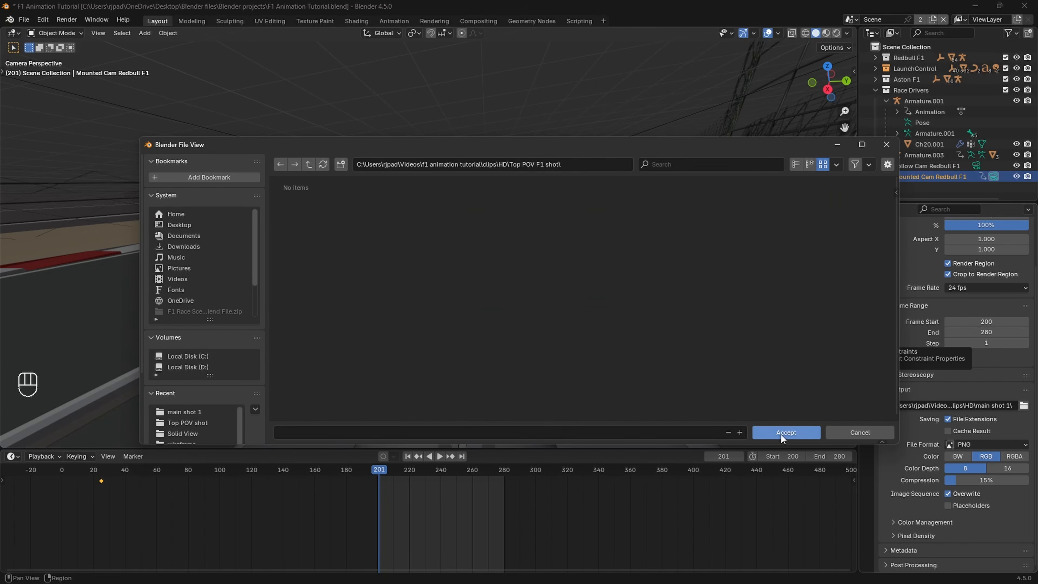
click(782, 435)
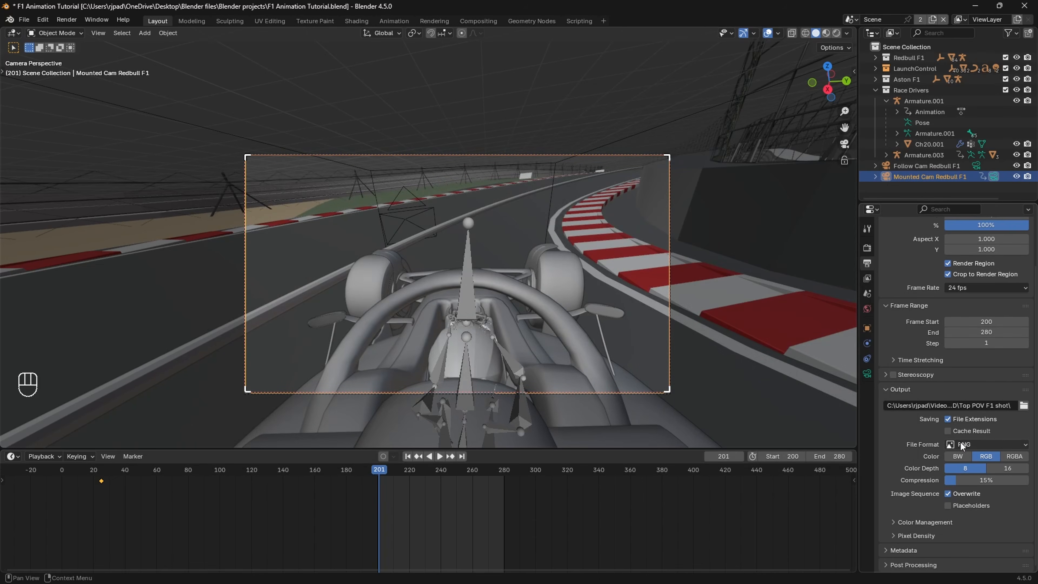
Step: Set the Cycles render max samples to 200 and review the motion blur and color management settings
scroll(958, 375, up, 3)
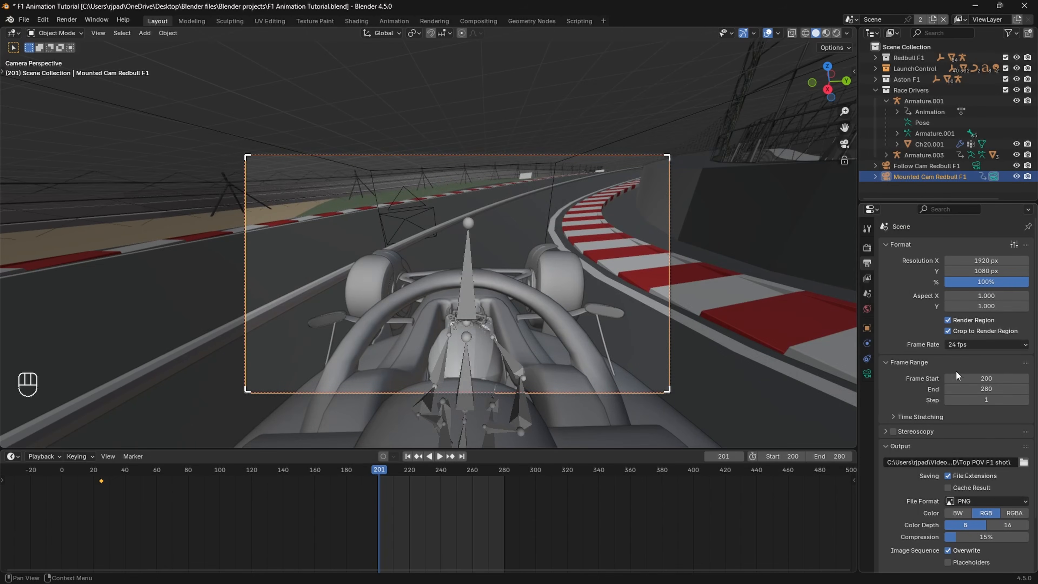
click(867, 249)
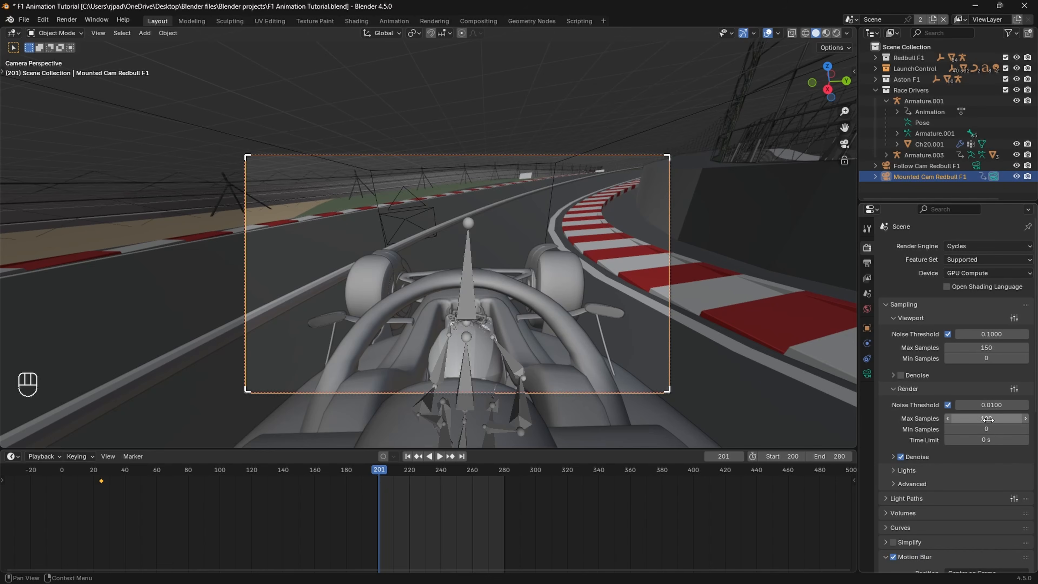
click(983, 419)
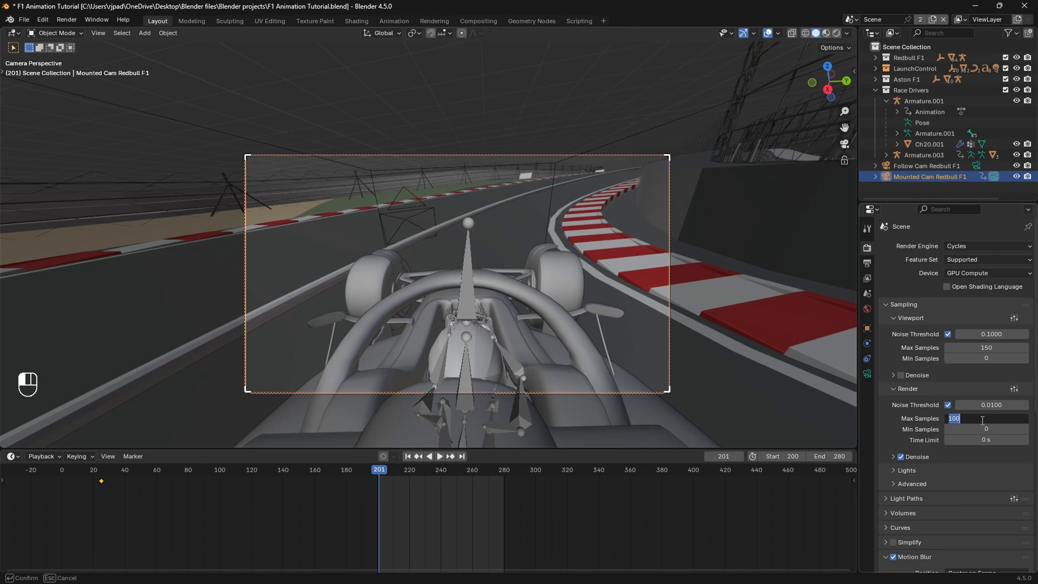
key(Return)
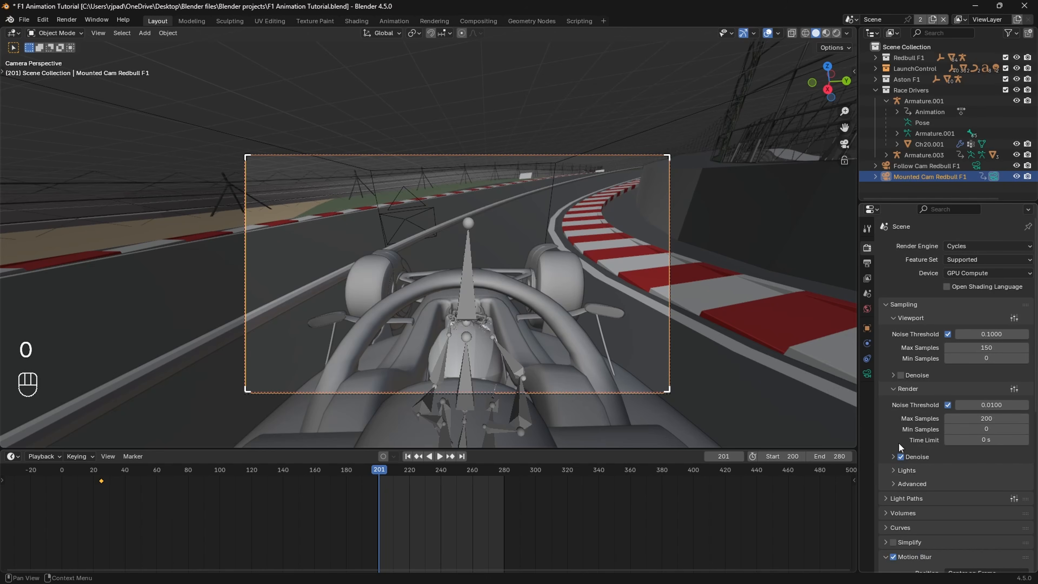
scroll(904, 460, down, 6)
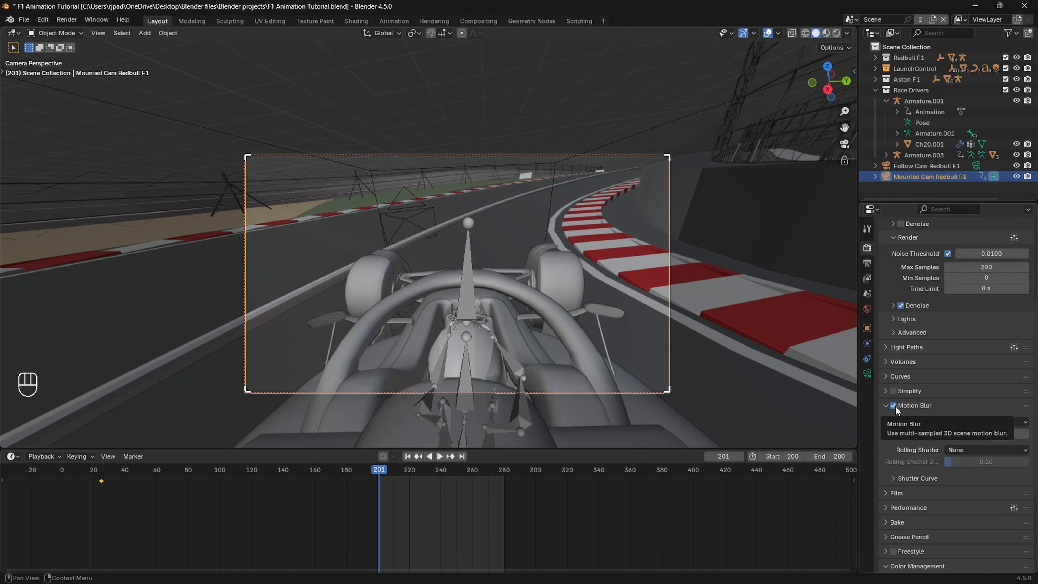
scroll(899, 413, down, 5)
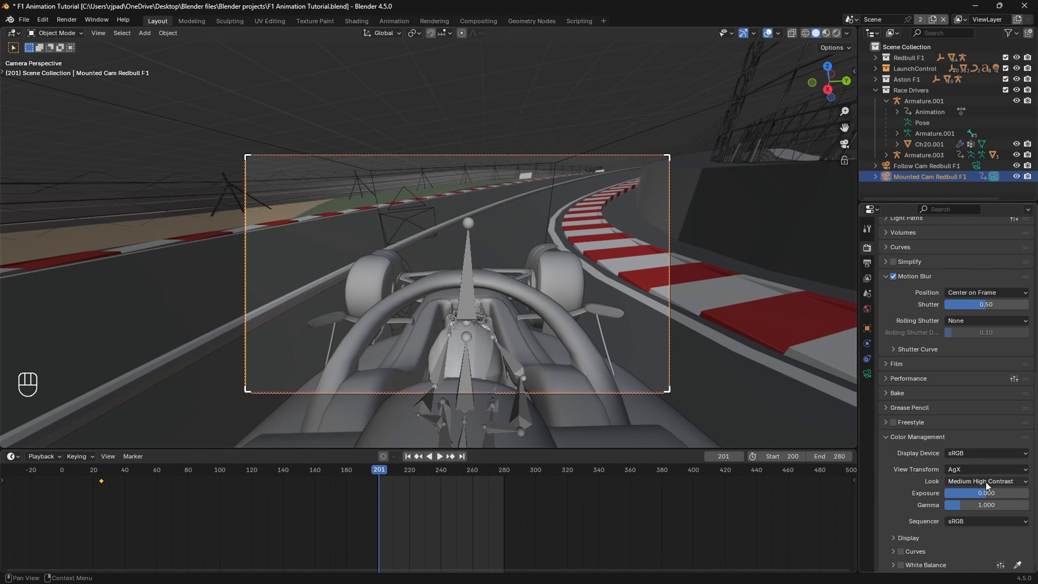
scroll(989, 504, up, 11)
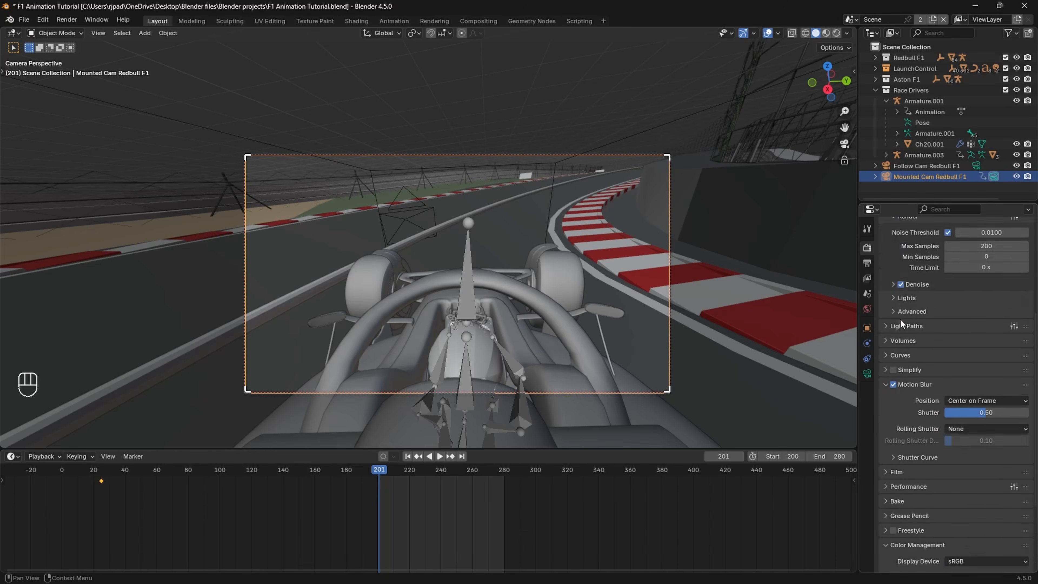
Step: Preview the mounted camera's shot in rendered shading at frame 239, return to solid shading and play back the animation
key(z)
click(551, 208)
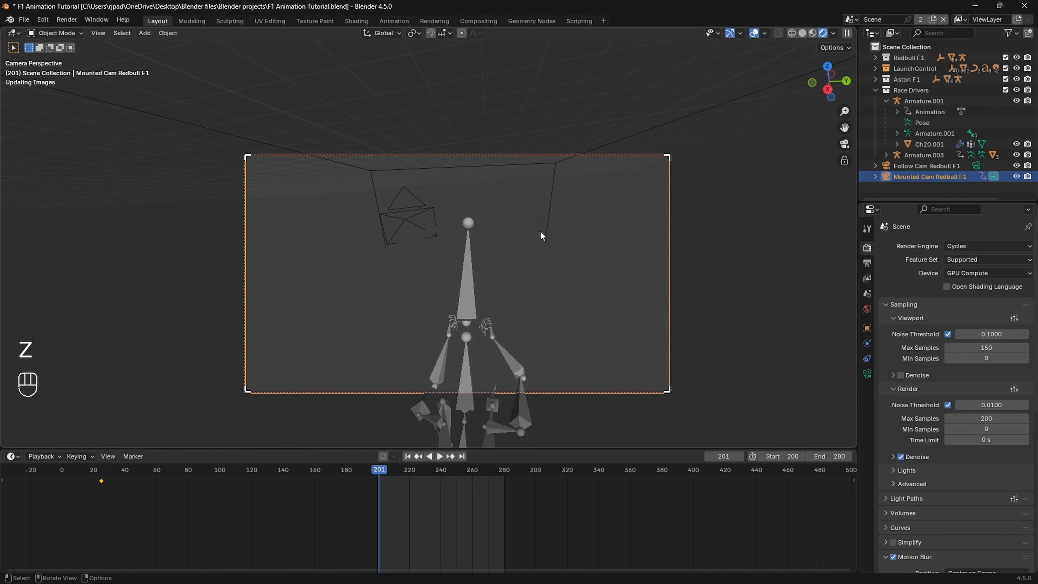
click(440, 474)
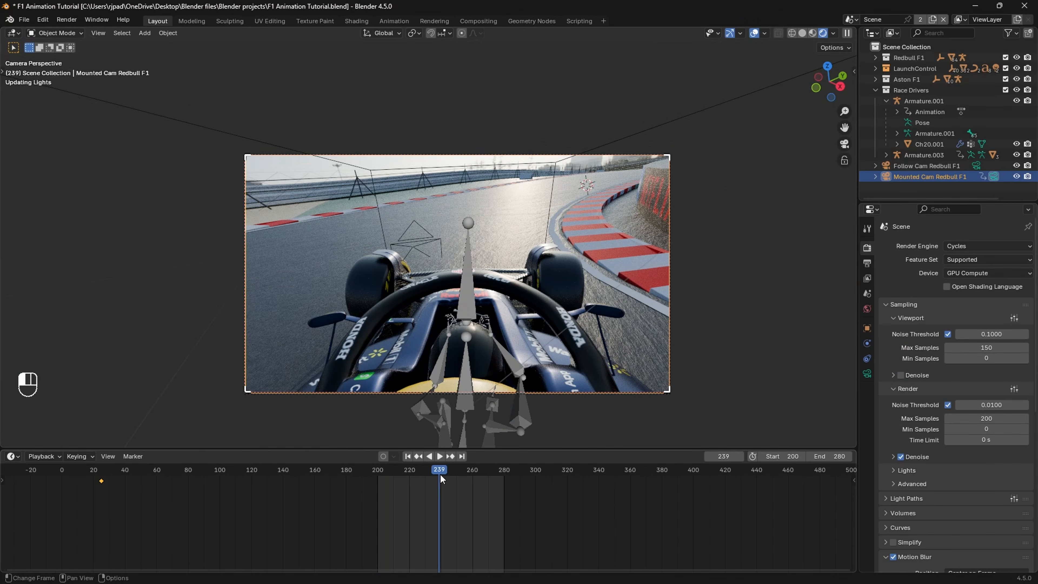
key(z)
click(620, 307)
key(space)
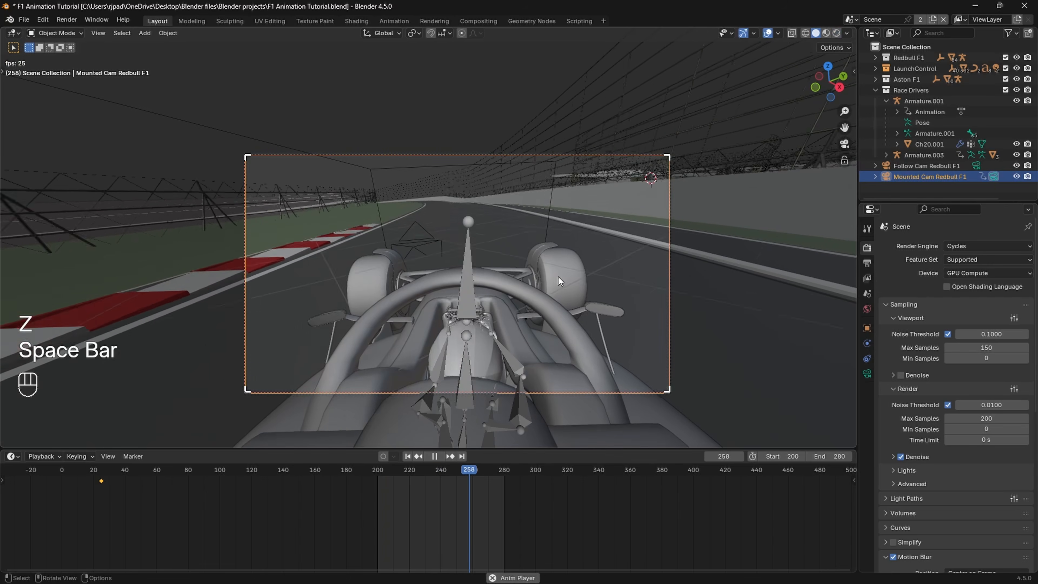
key(space)
click(67, 21)
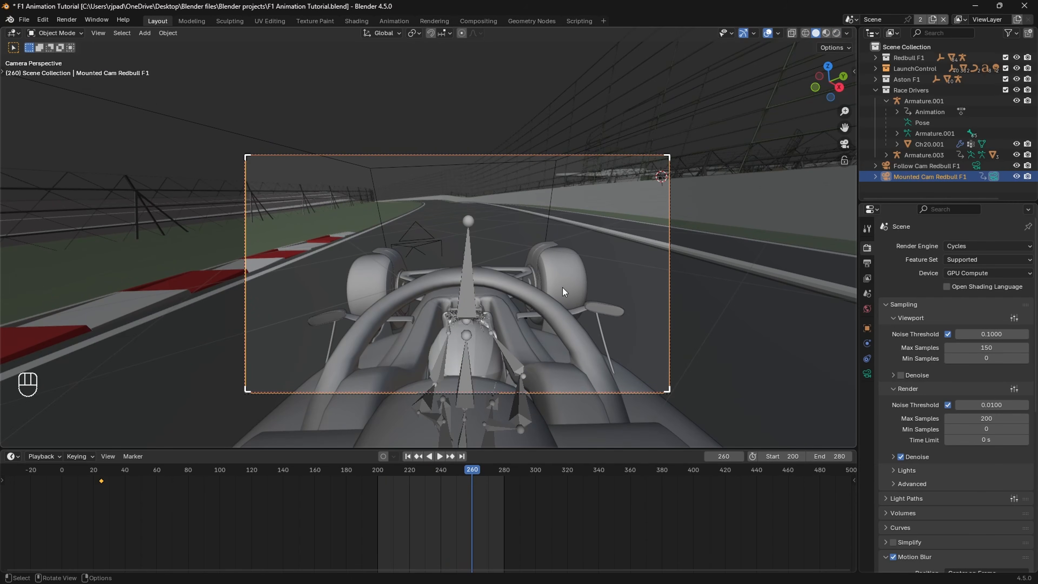
Step: Switch to File Explorer and check the rendered frames in the Top POV F1 shot folder inside C:\tmp
click(533, 573)
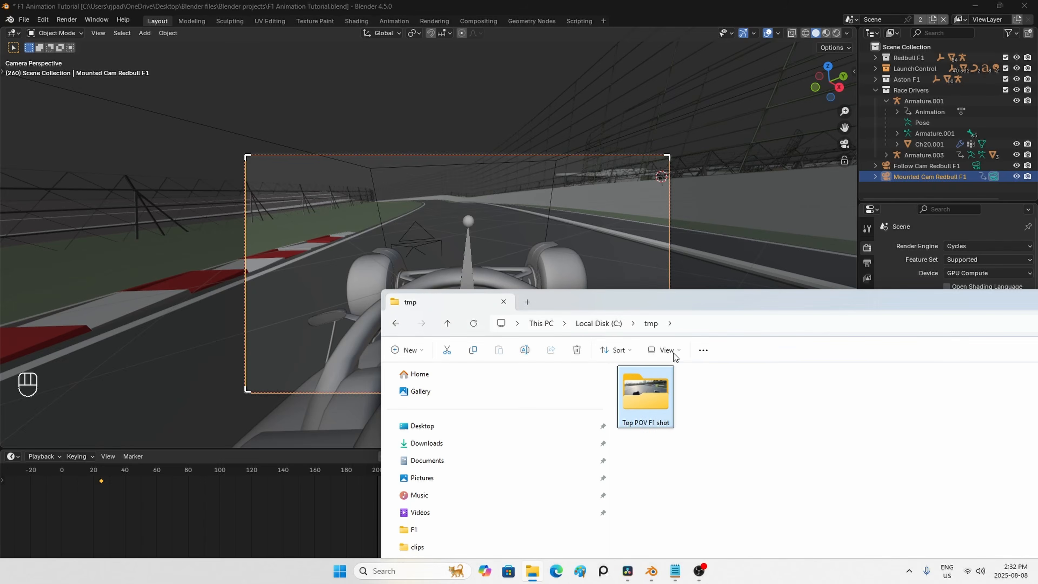
drag(658, 266, 503, 147)
double_click(457, 237)
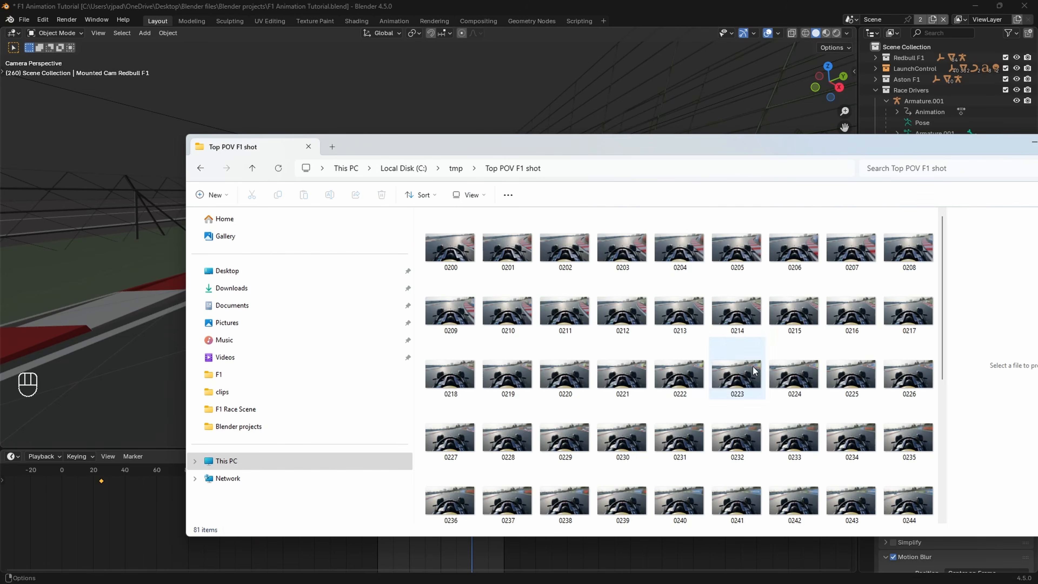
click(252, 168)
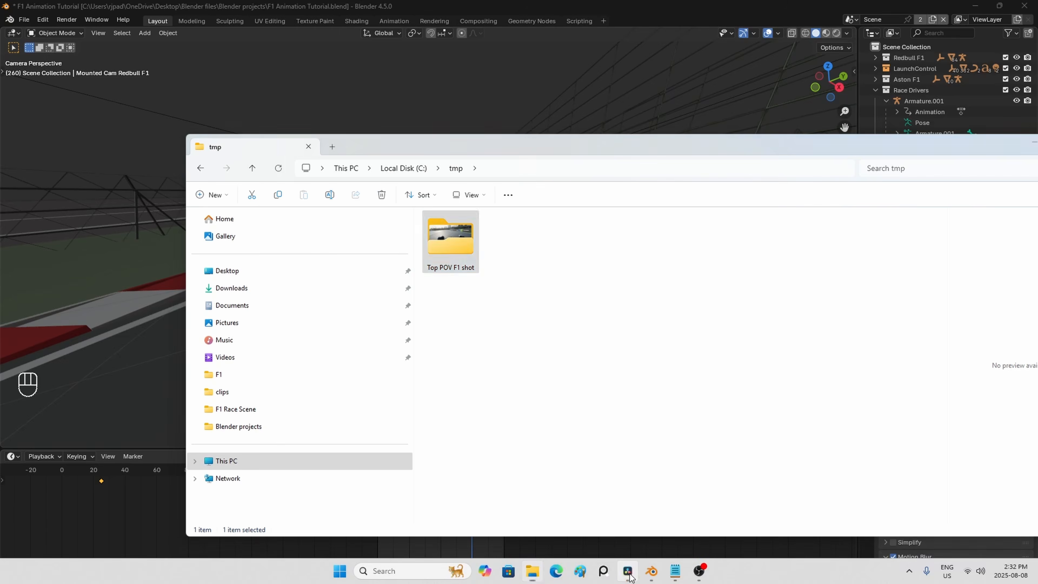
Step: Import the Top POV F1 shot folder as an image sequence into DaVinci Resolve's media pool
click(628, 571)
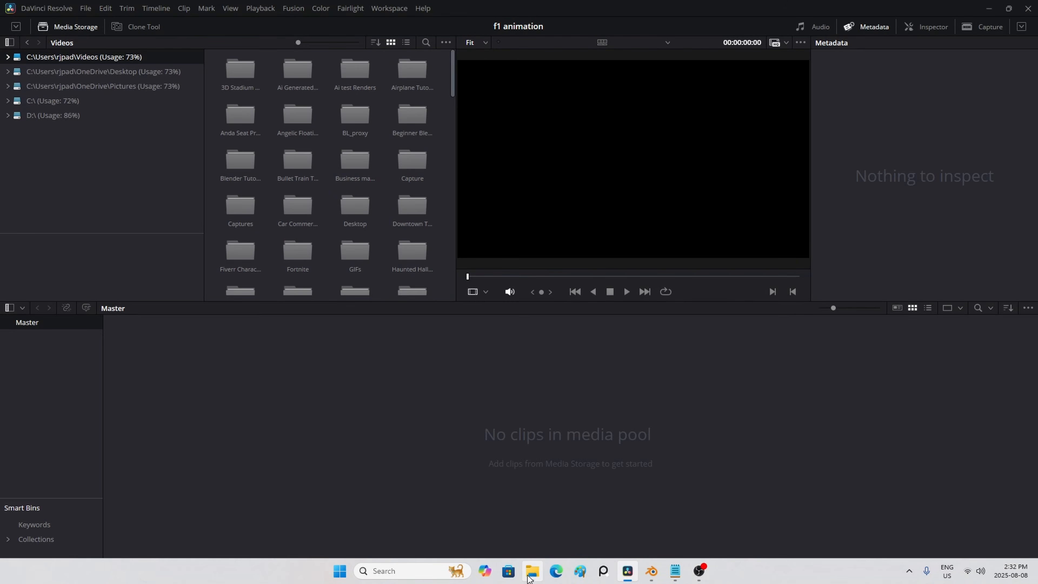
click(532, 571)
drag(490, 148, 738, 115)
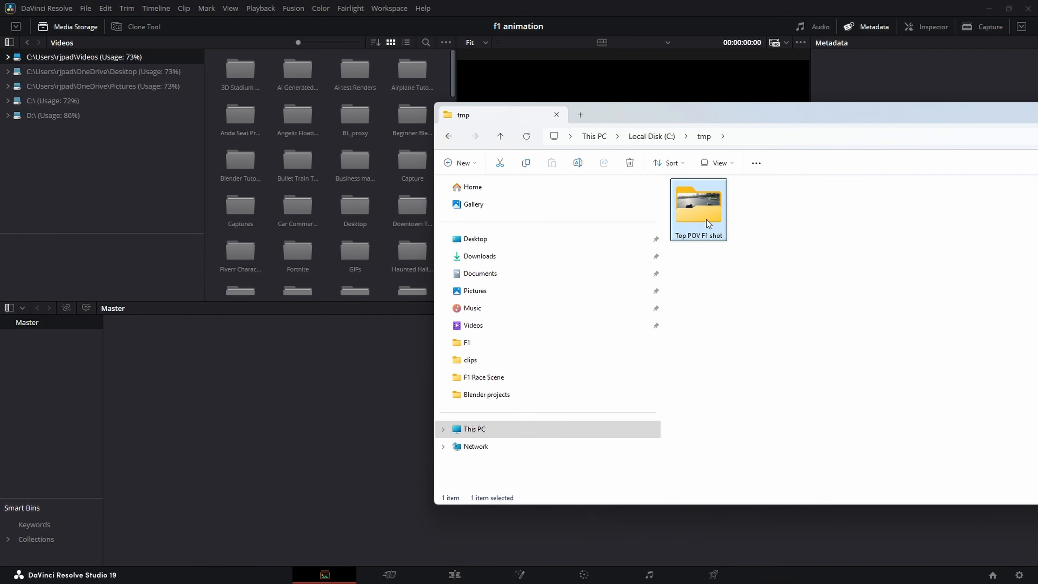
drag(703, 221, 268, 380)
click(258, 378)
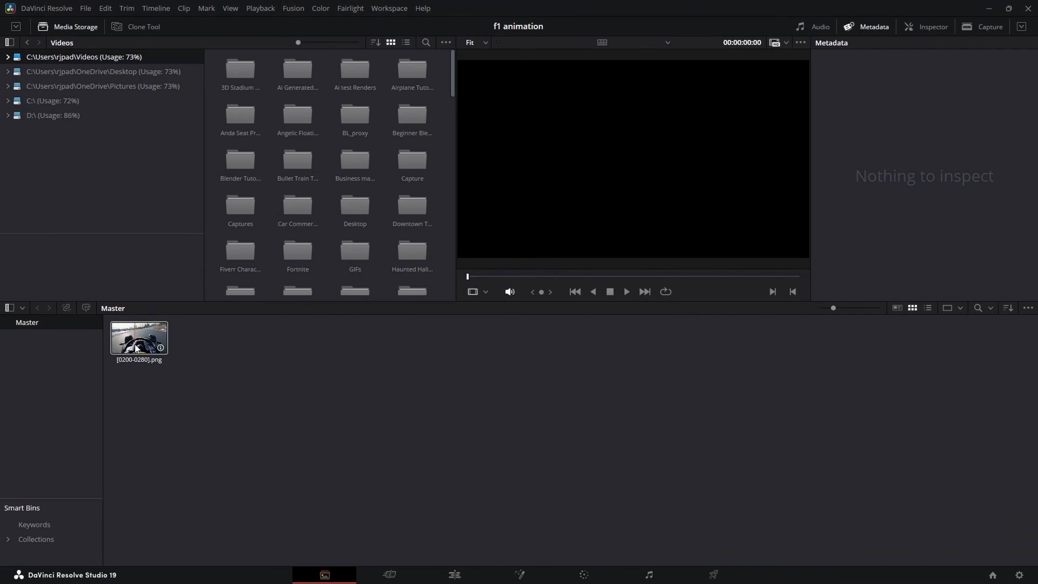
Step: Place the [0200-0280].png sequence at the start of a new timeline, play it back and select its clip
click(441, 576)
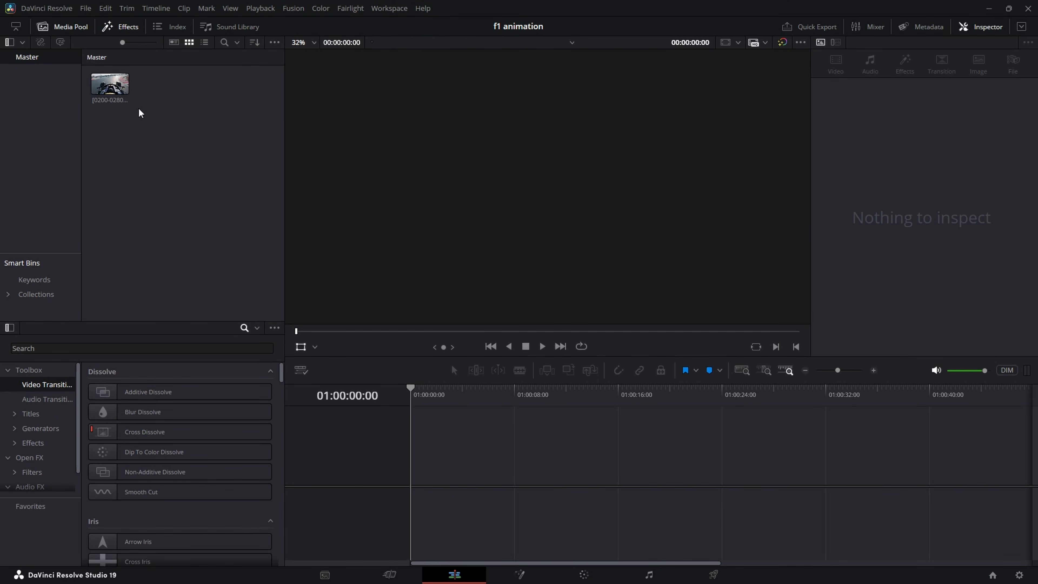
drag(123, 94, 414, 471)
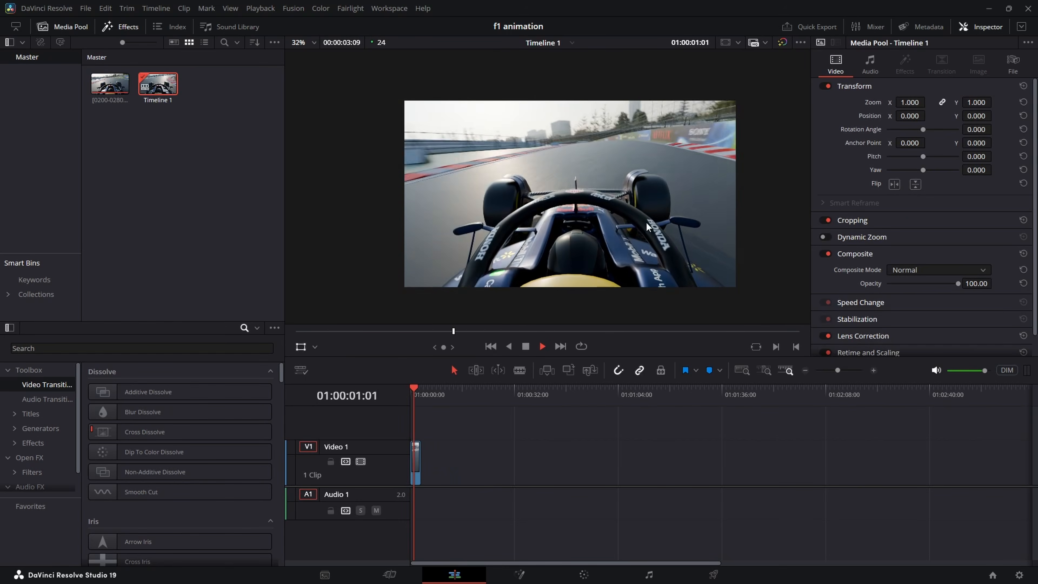
click(415, 450)
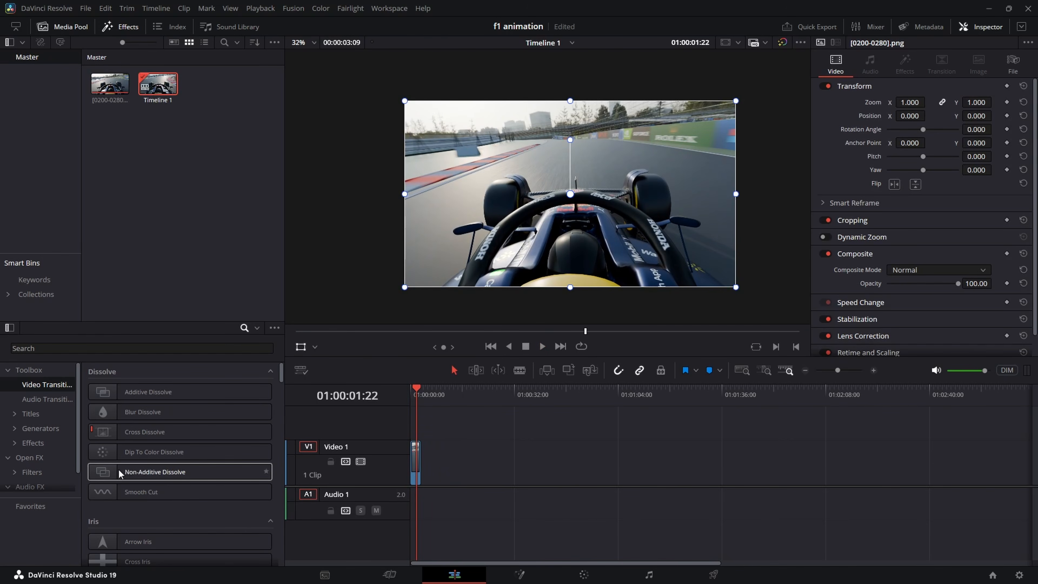
Step: Search the Open FX filters for "film" and apply Film Look Creator to the timeline clip
scroll(67, 450, down, 1)
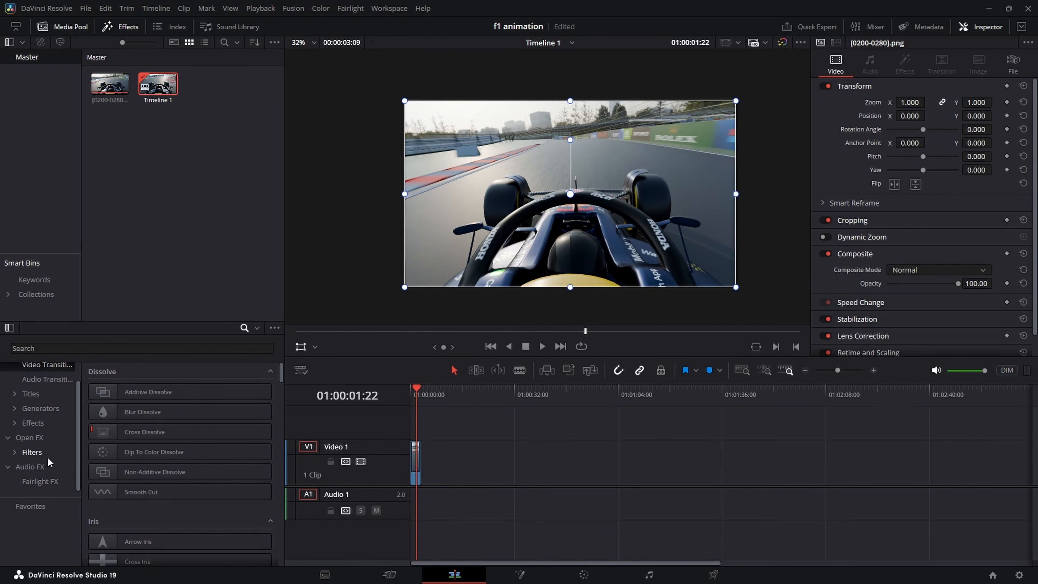
click(38, 453)
click(141, 348)
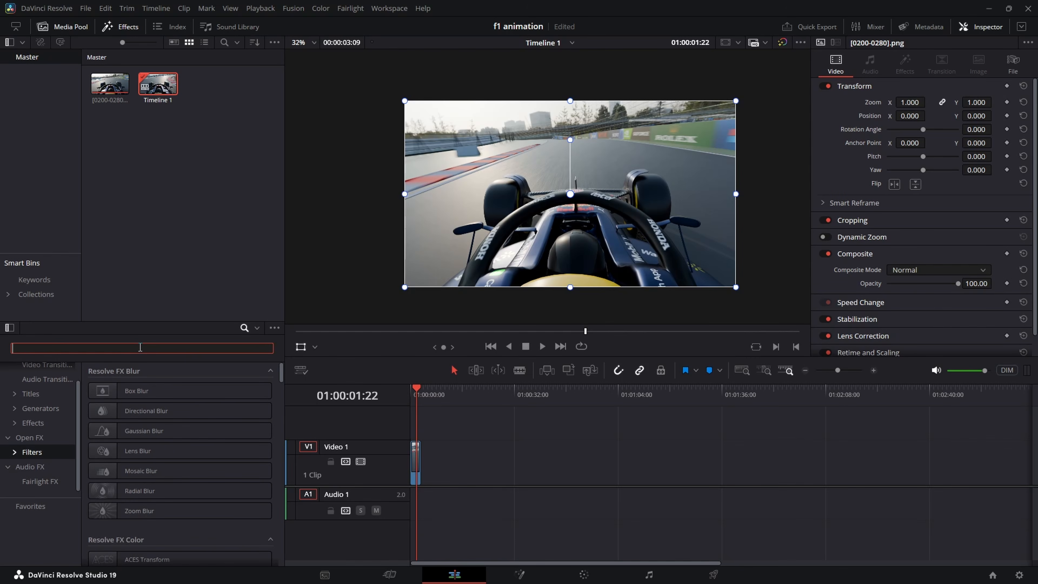
text(film)
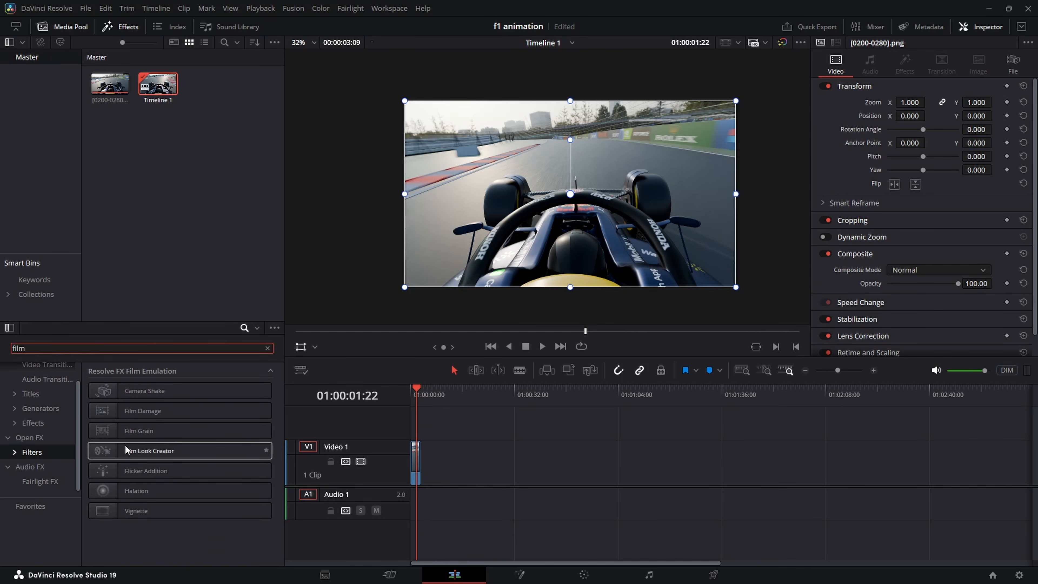
click(225, 455)
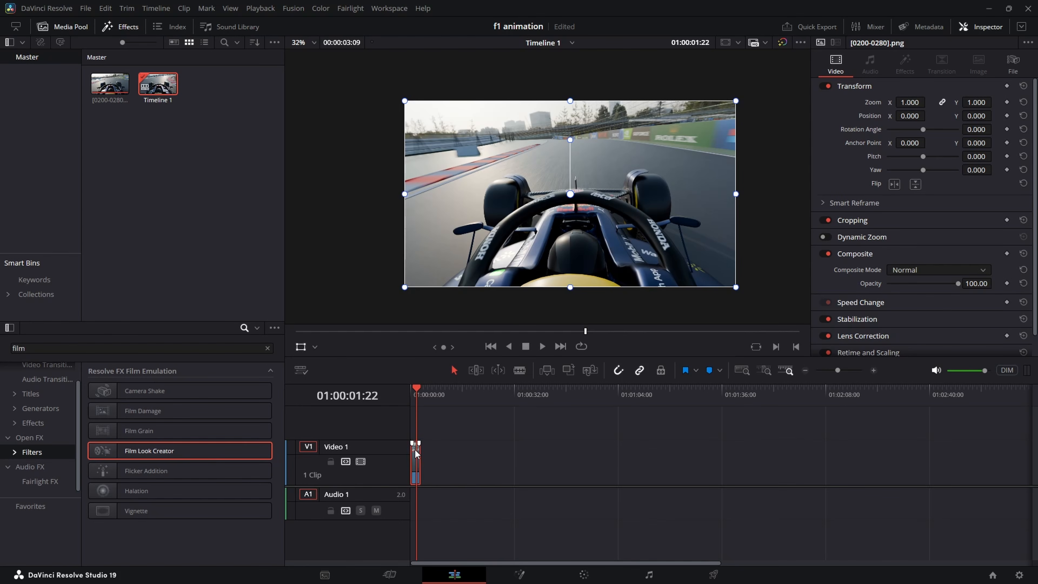
alt+scroll(416, 452, up, 3)
drag(171, 450, 433, 462)
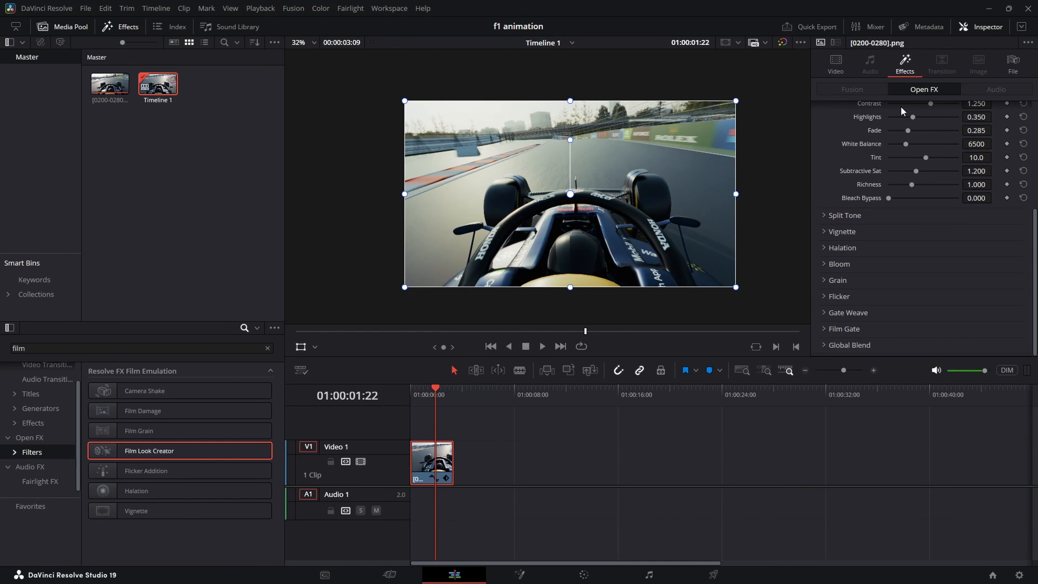
Step: Apply the Cinematic preset to the clip's Film Look Creator effect
scroll(911, 122, up, 5)
click(865, 112)
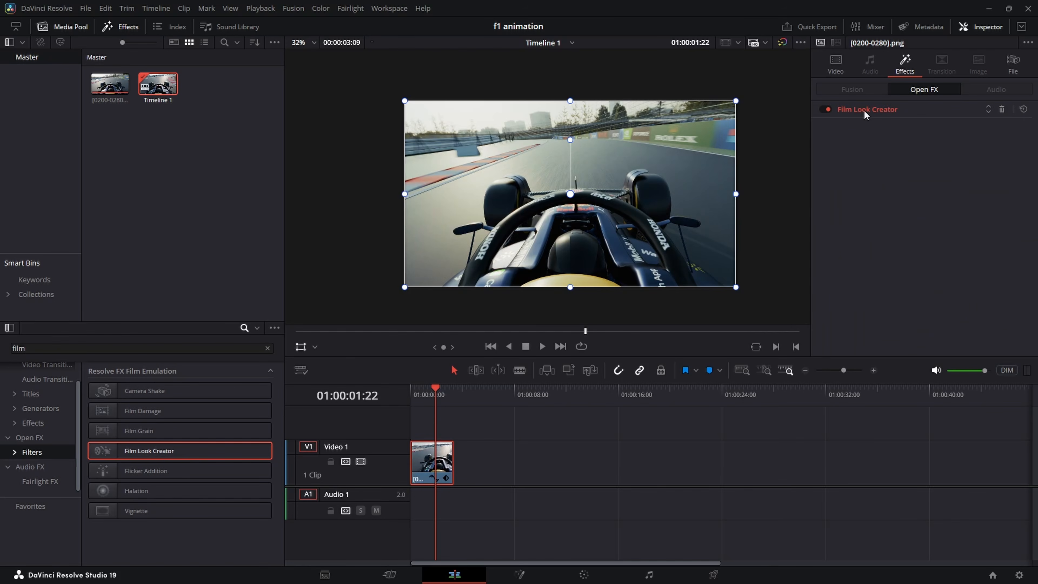
click(865, 114)
click(927, 126)
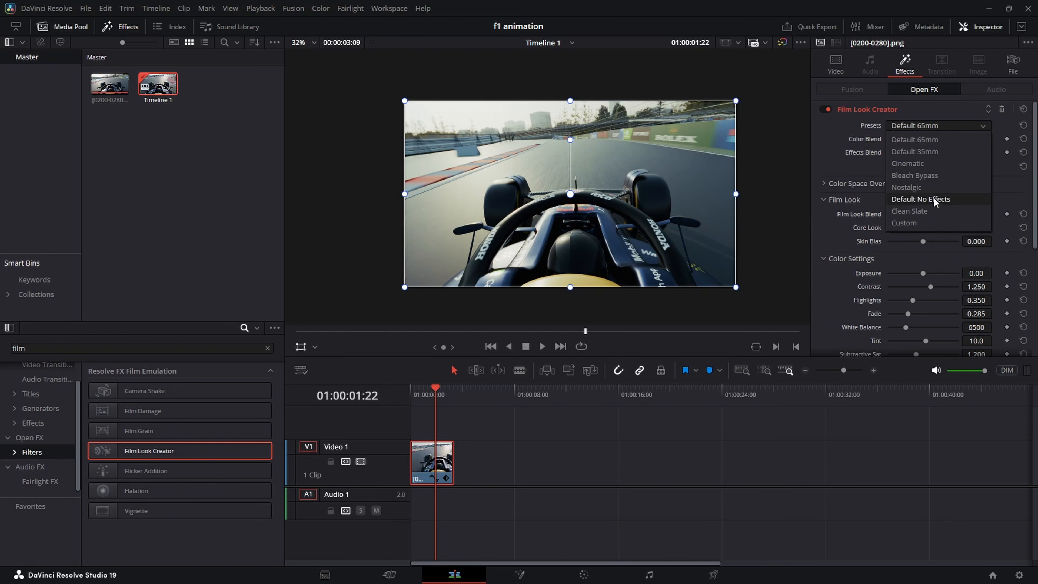
click(925, 167)
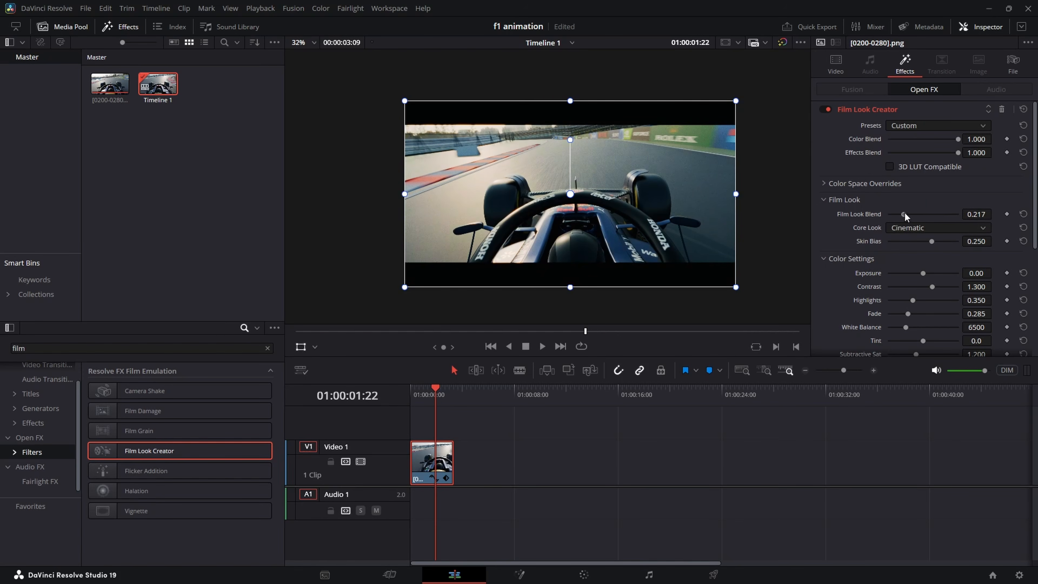
Step: Set Film Look Blend to 0.279, Exposure to 0.04 and Contrast to 1.322, and play back the graded clip
scroll(915, 251, down, 3)
drag(924, 210, 926, 212)
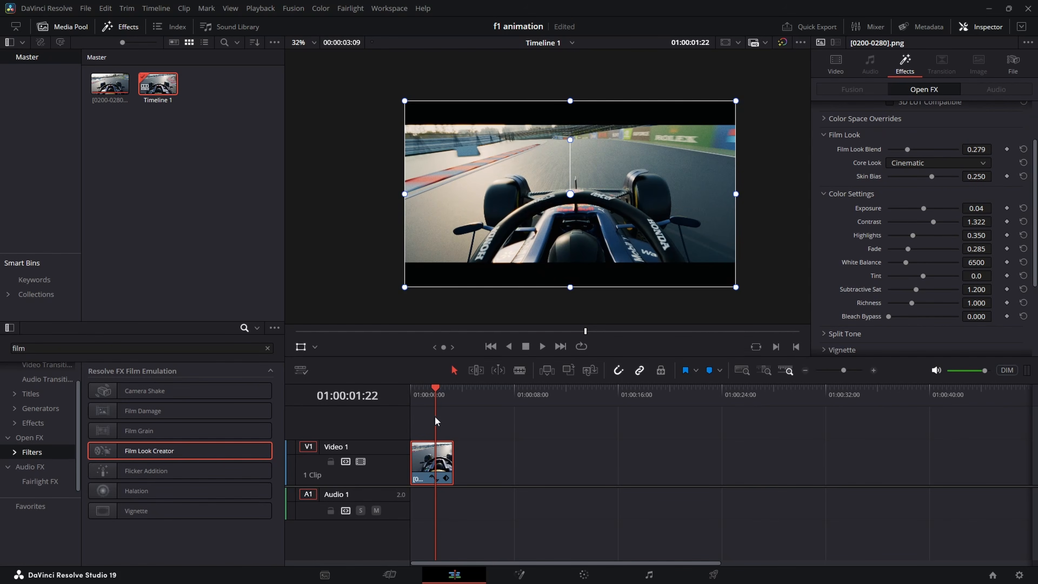
key(space)
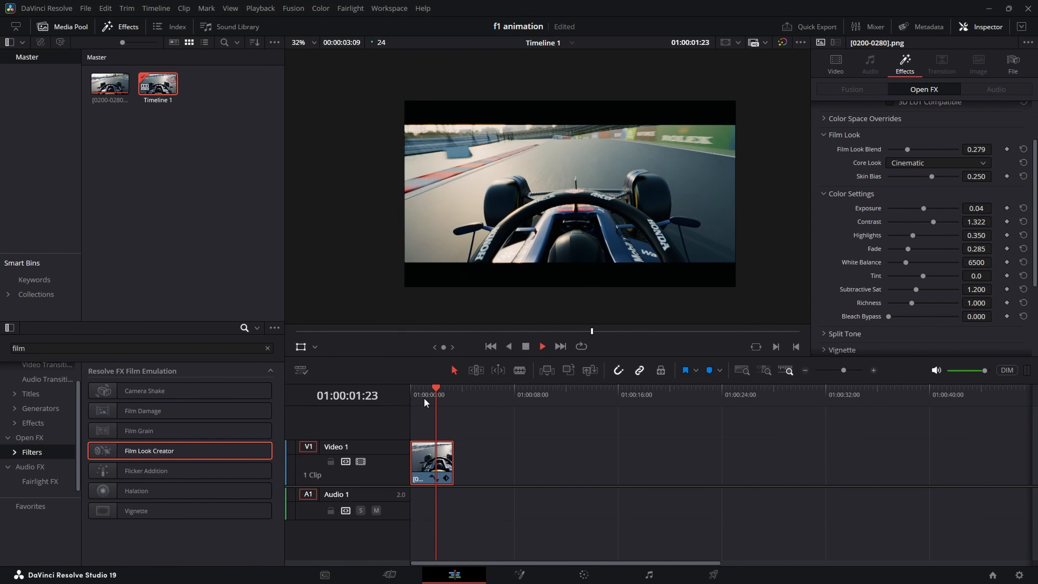
click(413, 400)
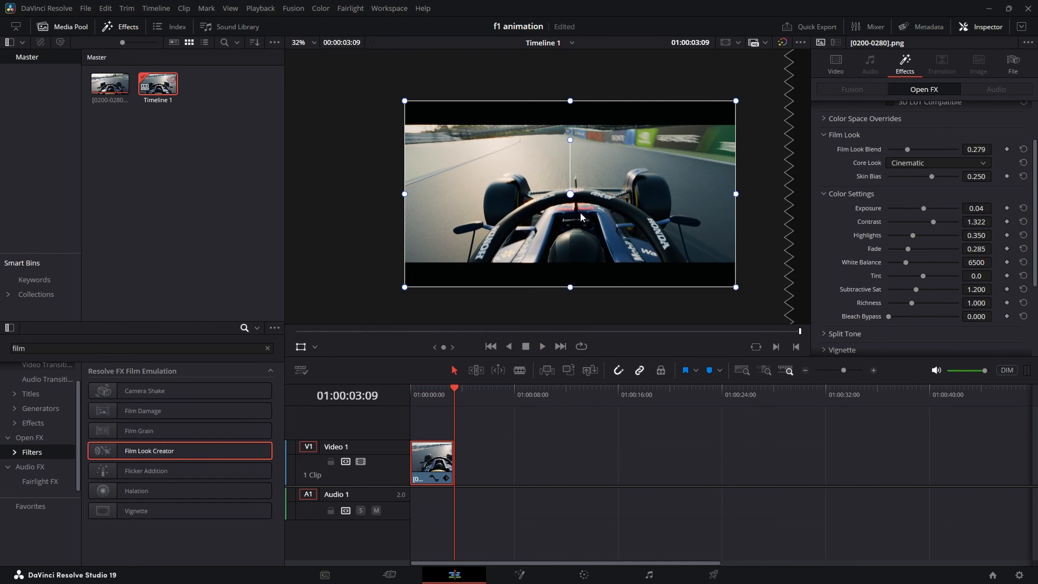
Step: Switch back to Blender, make Follow Cam Redbull F1 the active scene camera and play back its view
click(649, 578)
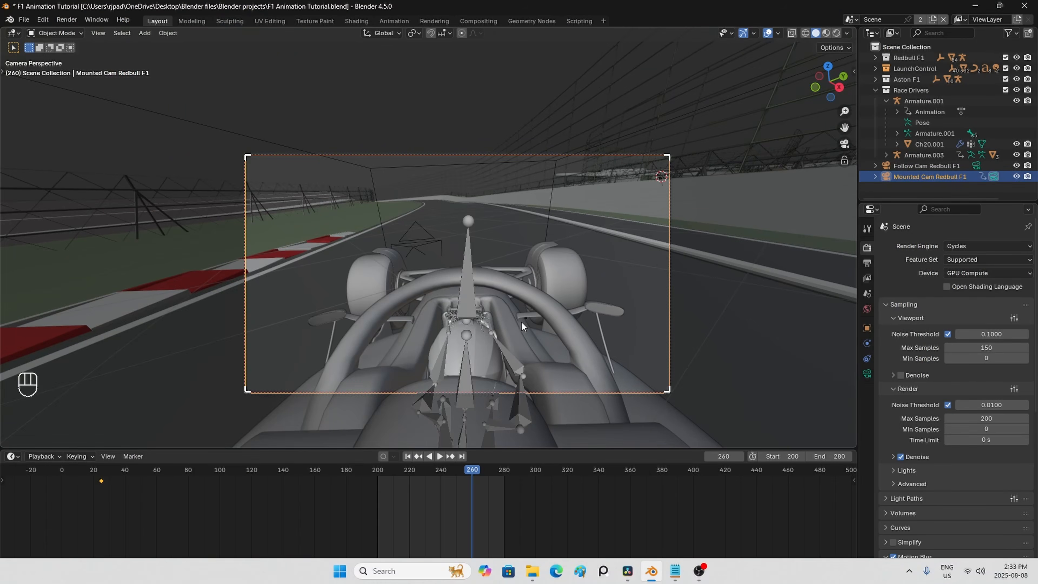
scroll(514, 317, down, 10)
shift+middle_drag(636, 266, 576, 277)
scroll(525, 292, up, 8)
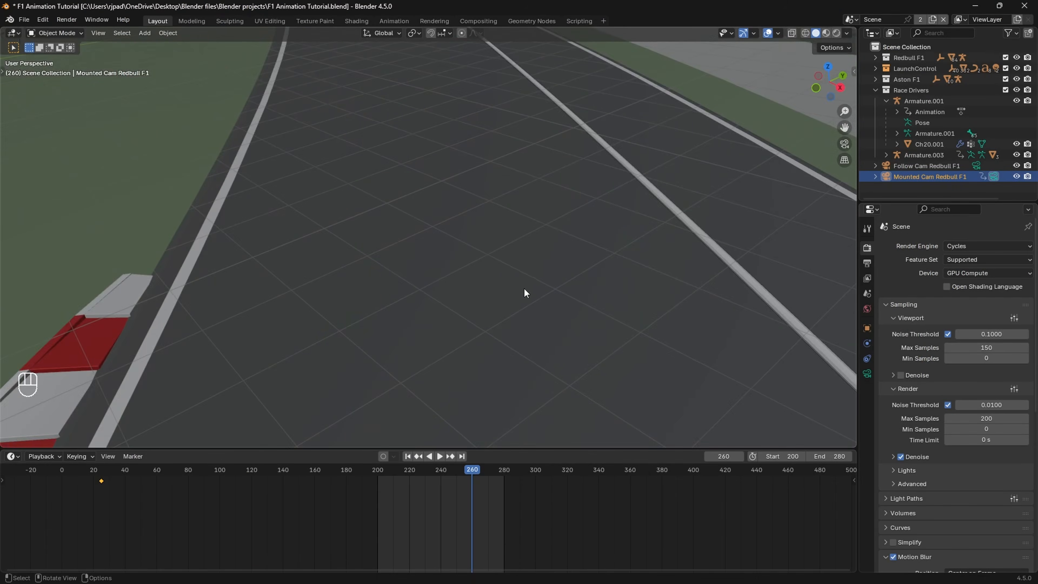
scroll(524, 291, down, 4)
click(923, 167)
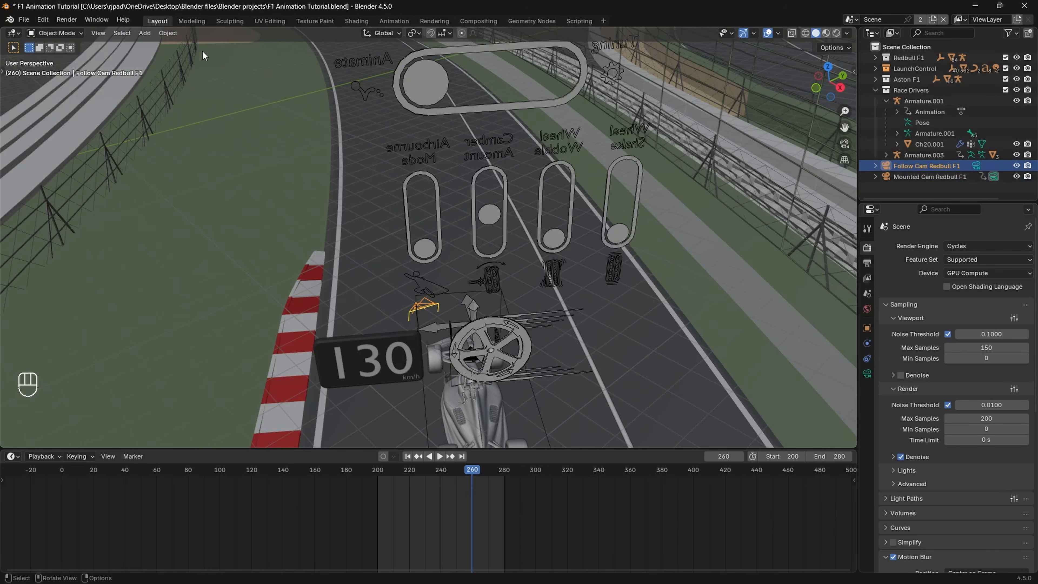
click(98, 33)
mouse_move(141, 161)
click(286, 161)
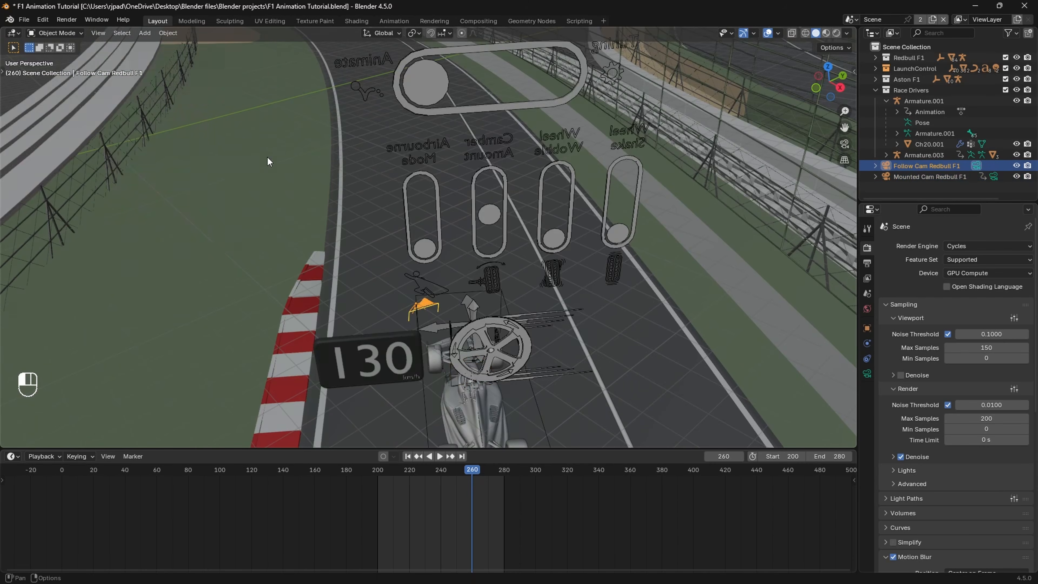
key(space)
key(space)
Step: Set the render output to a new folder named main shot 1 inside clips\HD
click(867, 263)
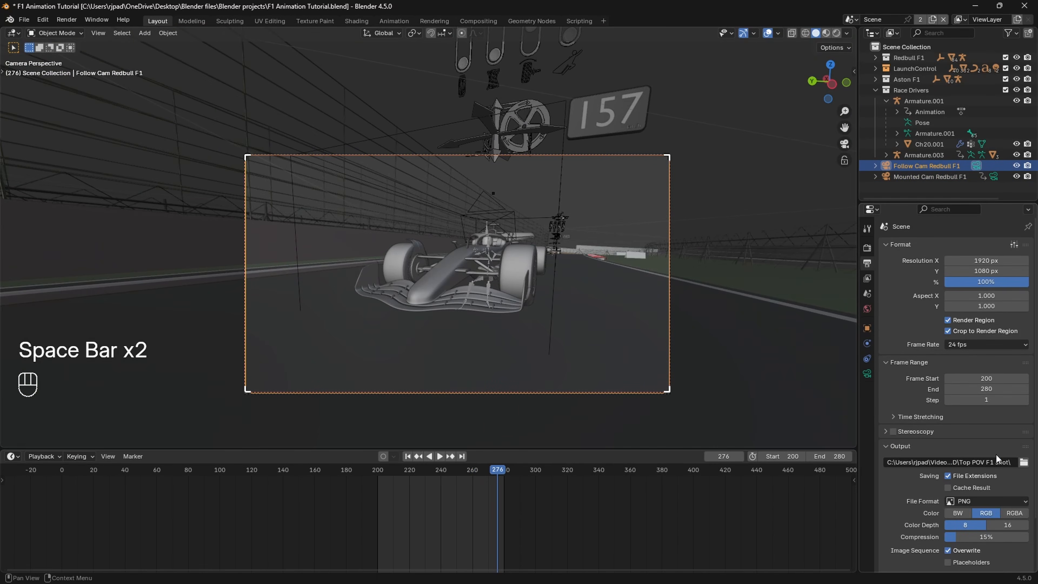
scroll(1028, 401, down, 2)
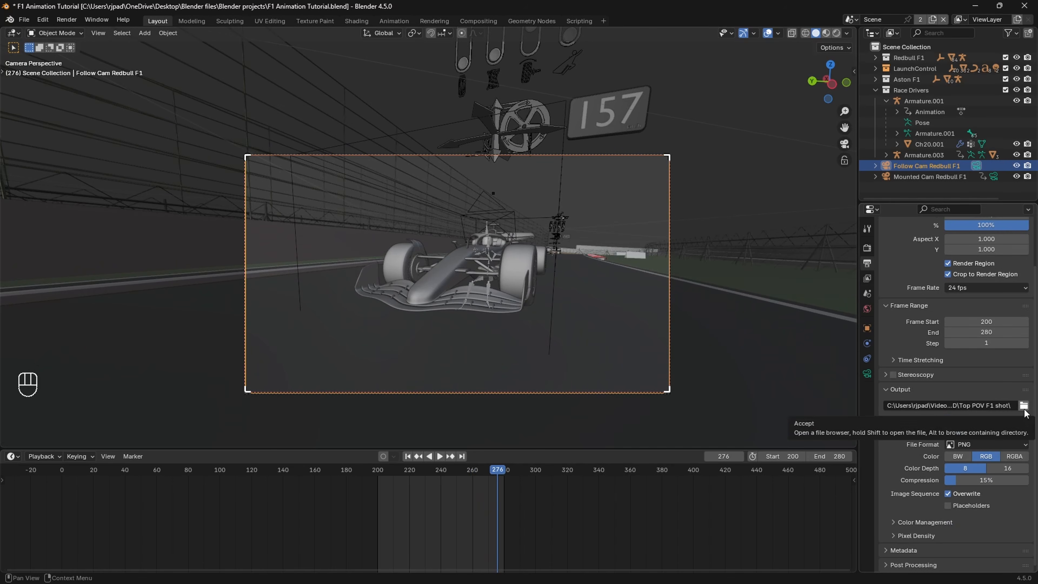
click(1024, 405)
click(309, 164)
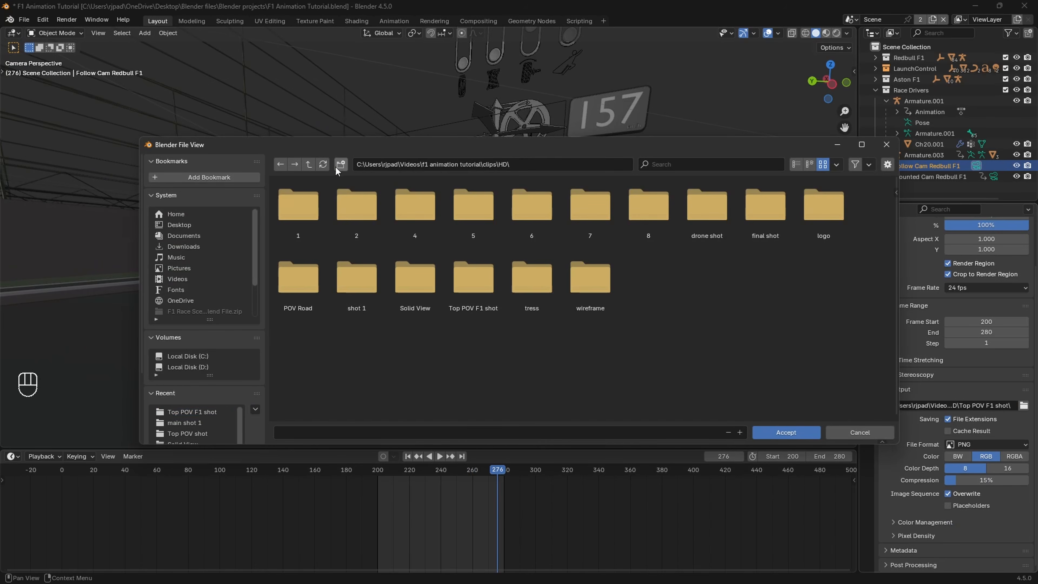
click(341, 164)
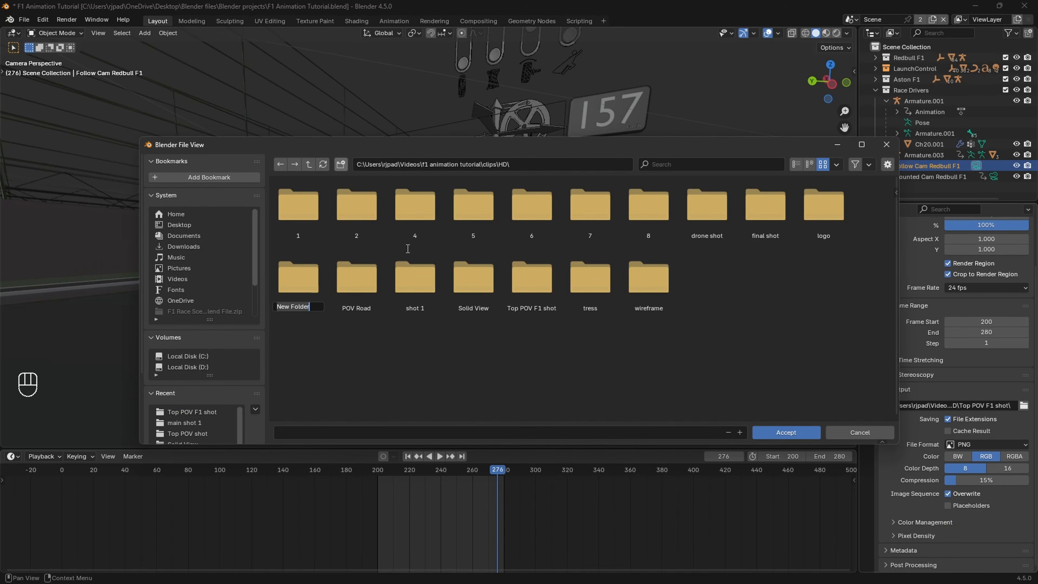
text(main shot )
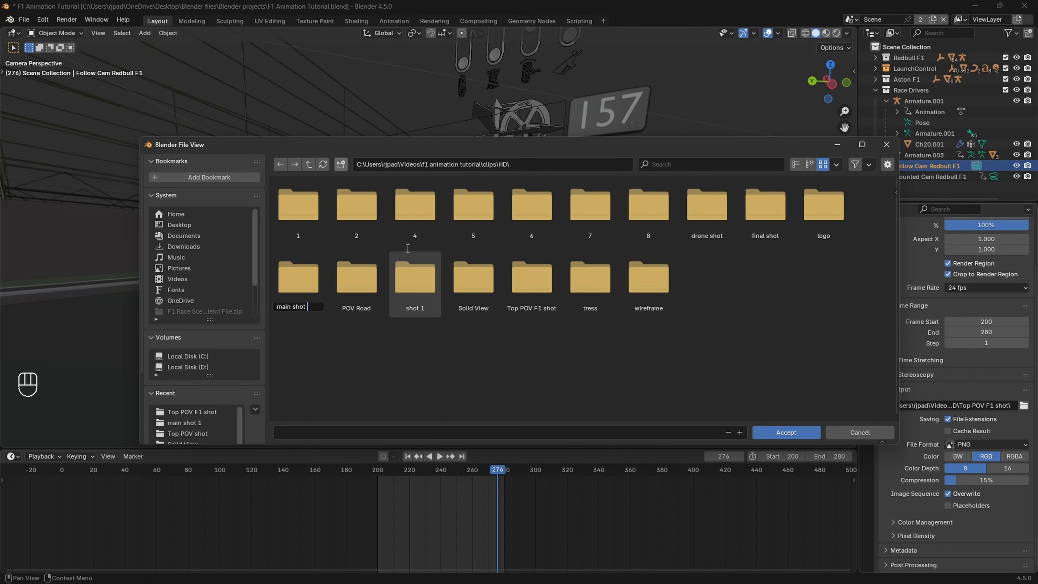
text(1)
key(Return)
double_click(310, 286)
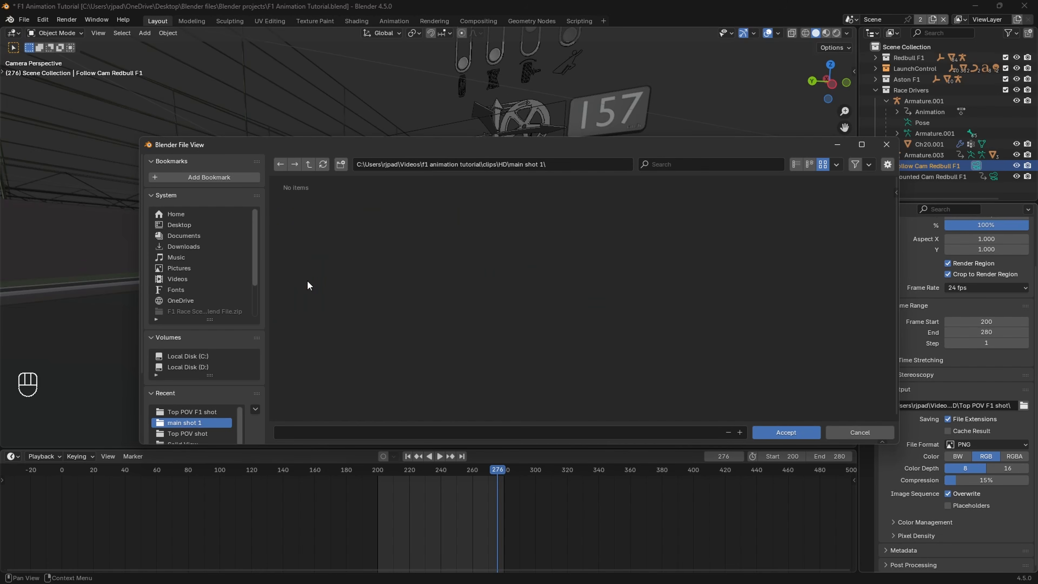
click(778, 433)
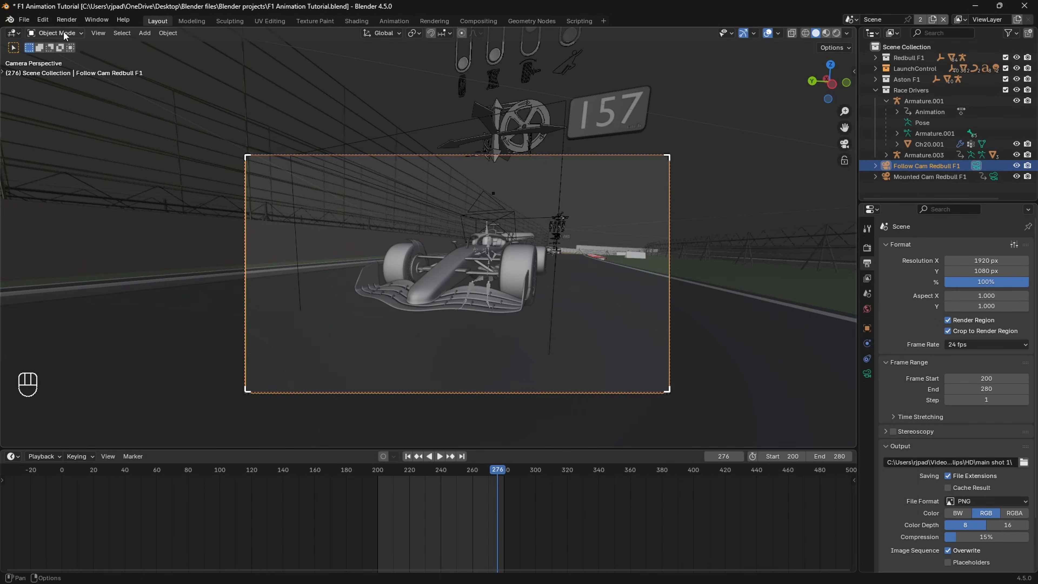
Step: Preview the follow camera's view in Rendered shading, and return the viewport to Solid shading
click(66, 19)
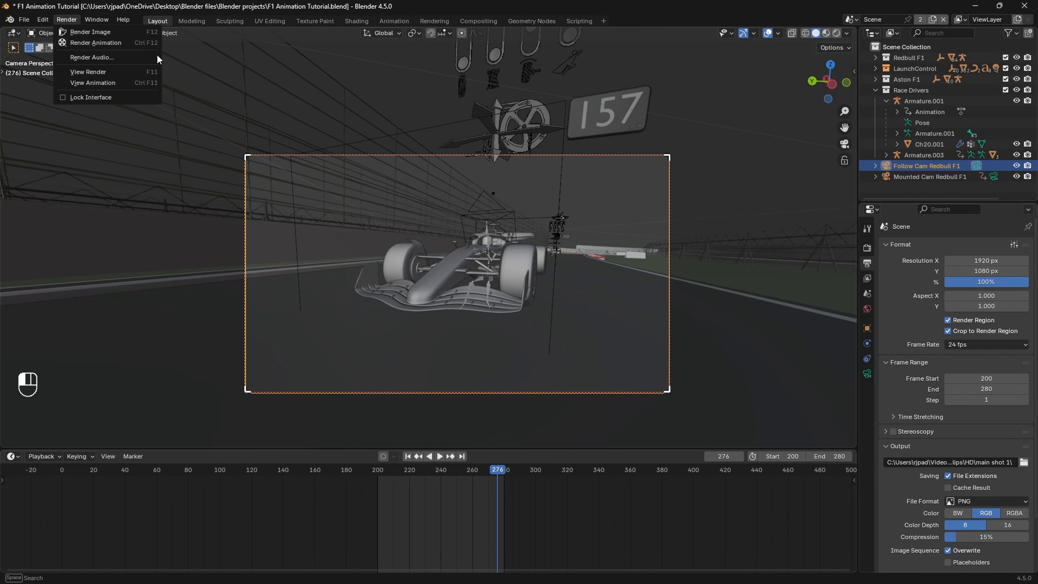
key(z)
click(437, 146)
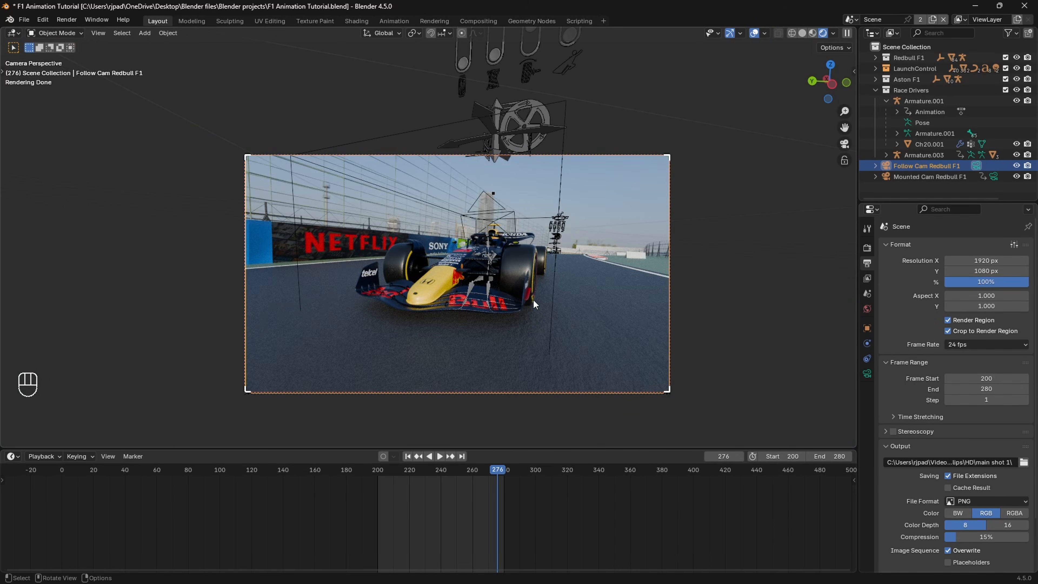
key(z)
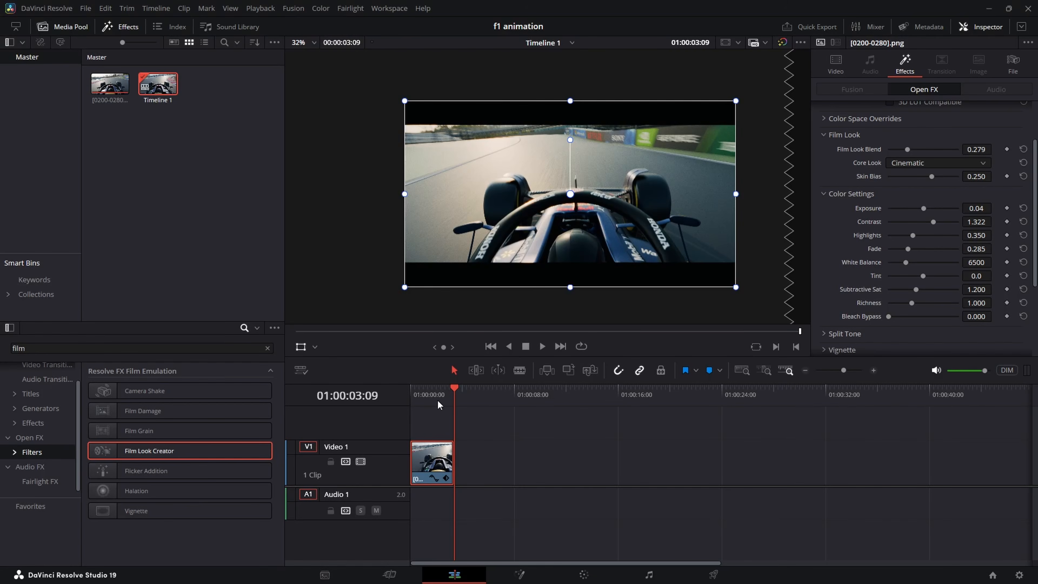
Step: Switch to DaVinci Resolve and scrub through the graded mounted-camera clip on Timeline 1
drag(438, 402, 426, 400)
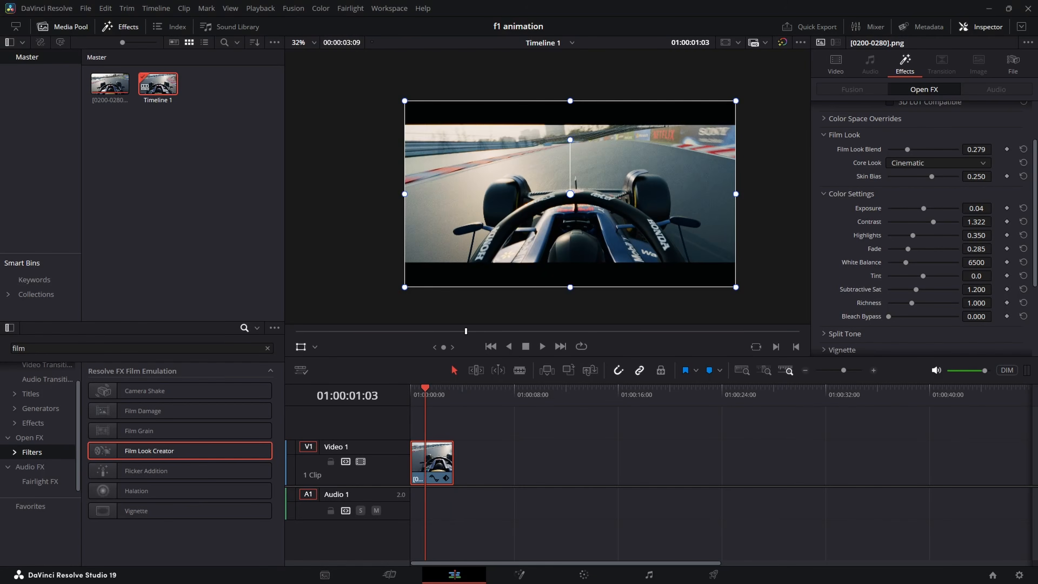
click(630, 572)
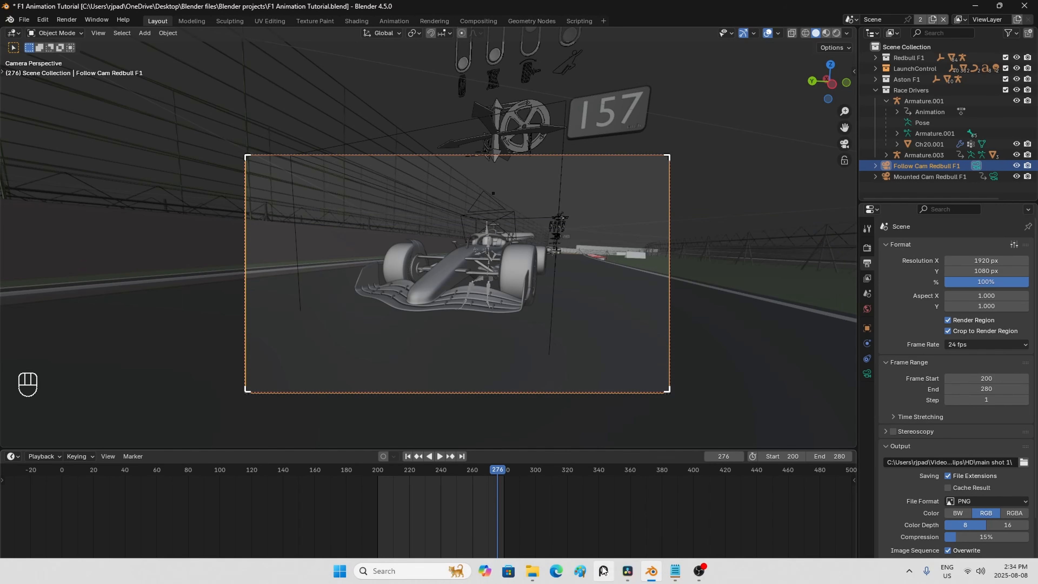
click(628, 571)
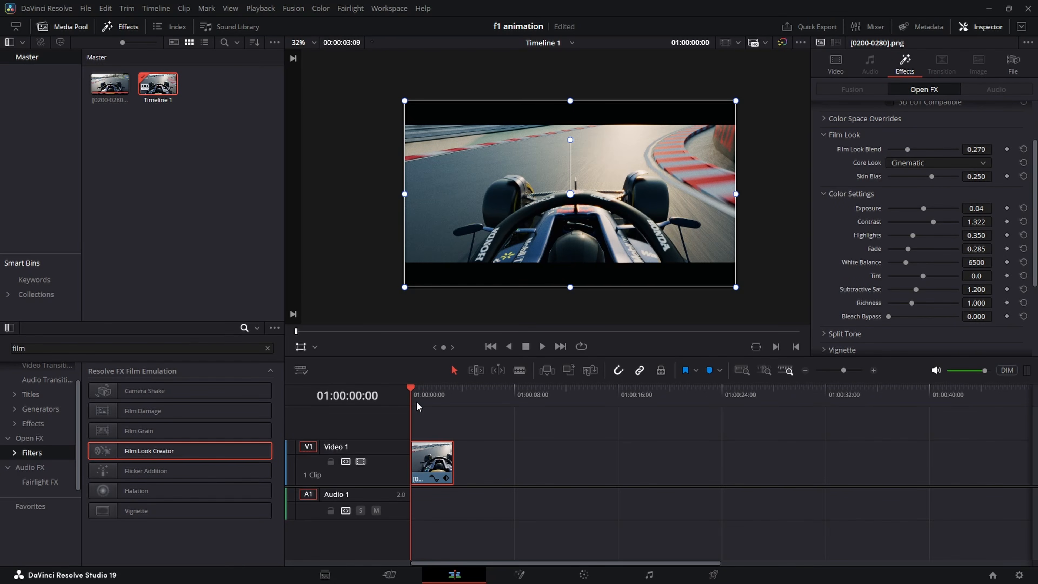